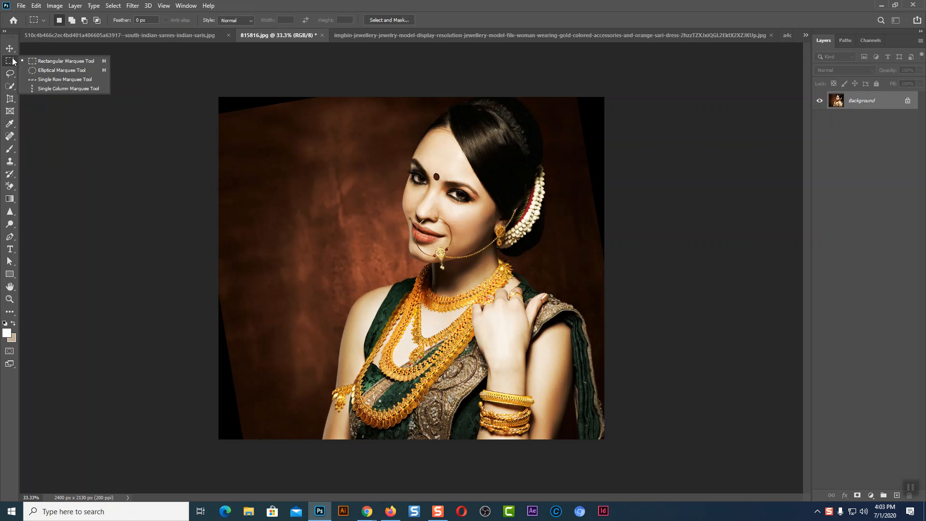
# Look through the Lasso, Quick Selection and Rectangle tools, finishing with the Move tool active
pyautogui.click(9, 76)
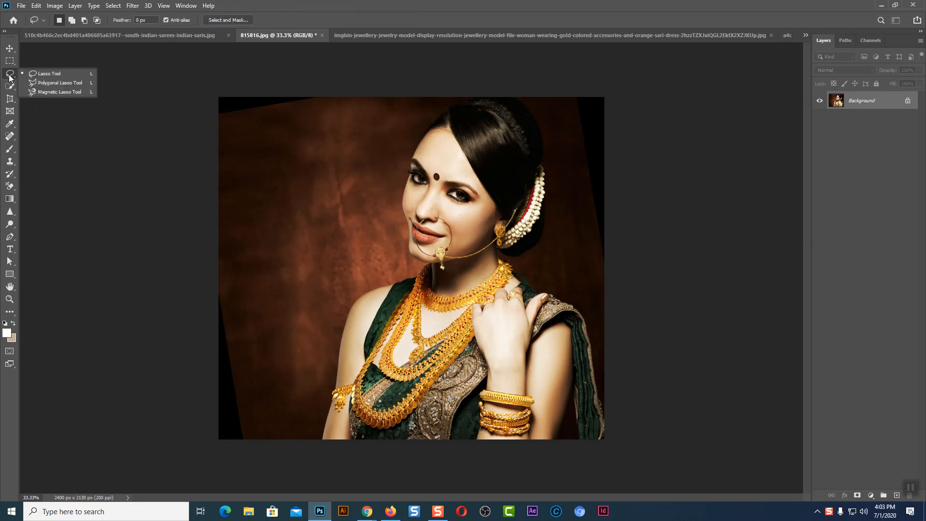
pyautogui.click(10, 86)
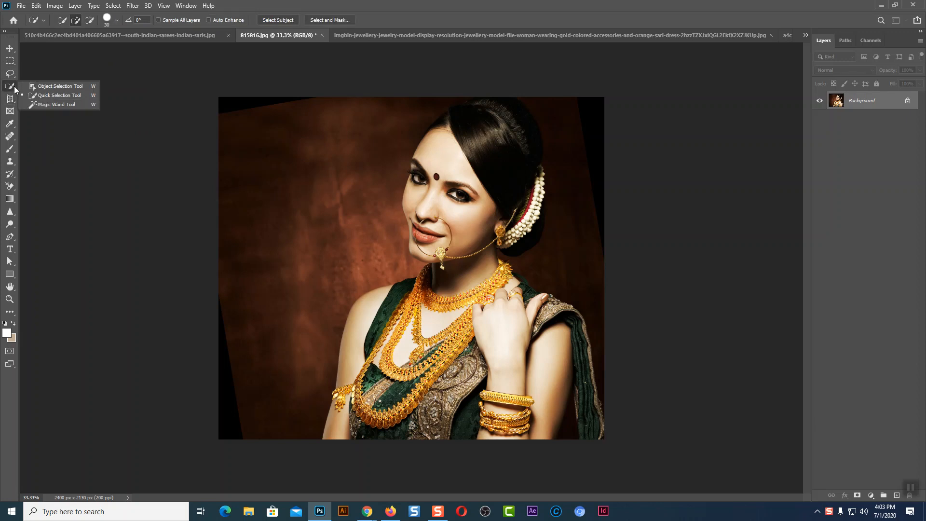
pyautogui.click(14, 87)
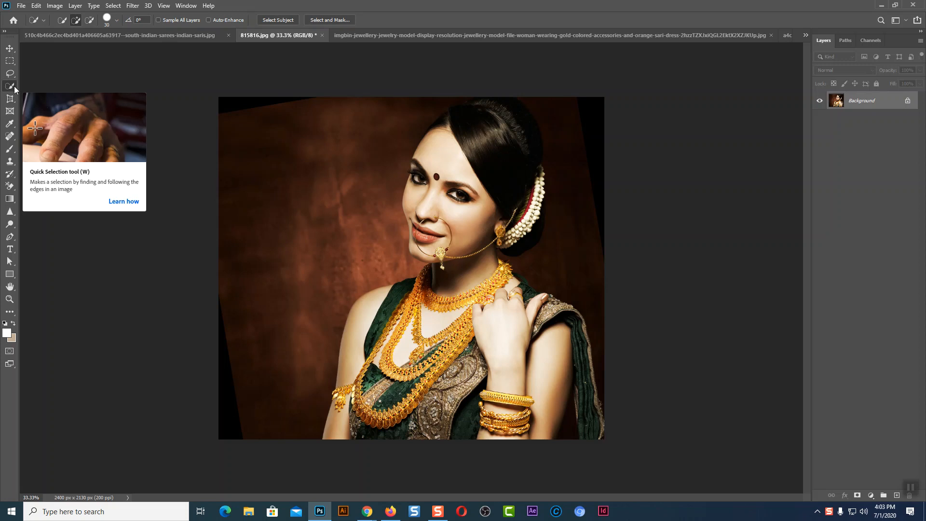
pyautogui.click(9, 276)
pyautogui.click(9, 276)
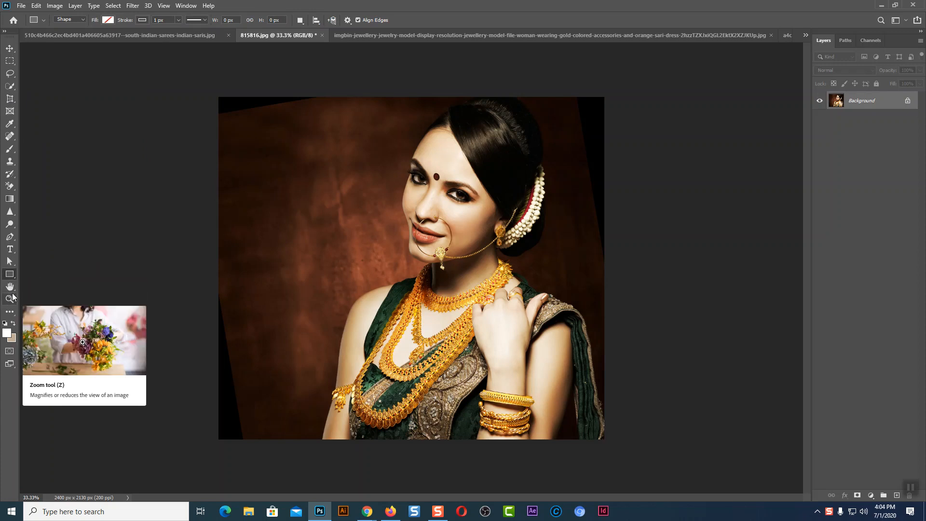
pyautogui.click(10, 48)
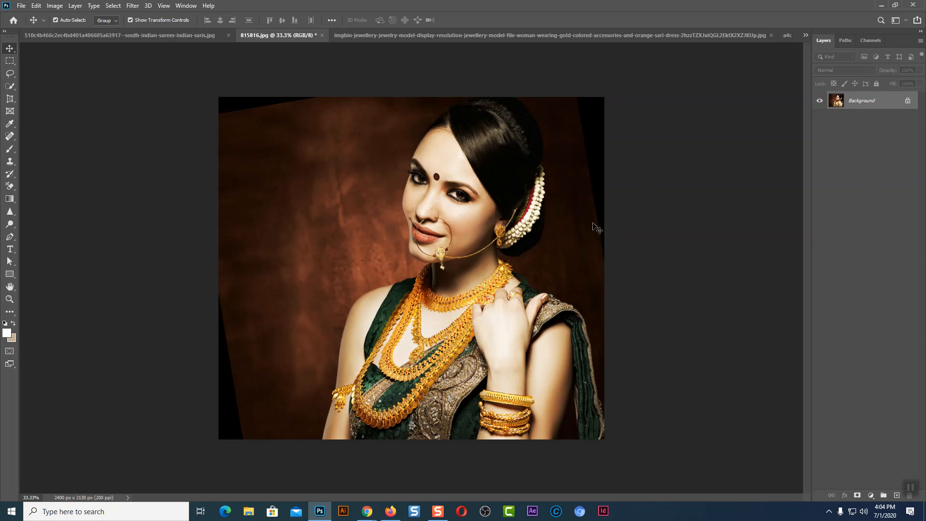
# Open the Performance preferences and raise the History States to 1000
pyautogui.click(36, 5)
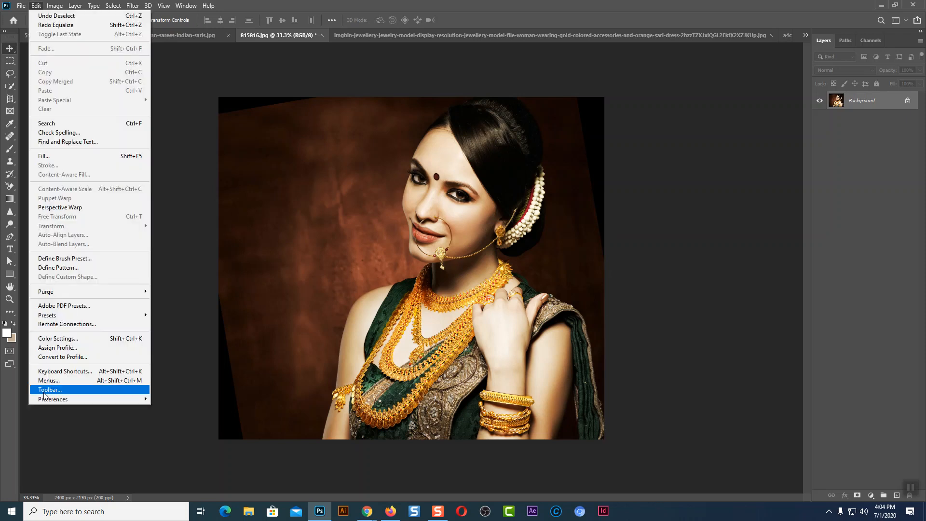
pyautogui.moveTo(52, 400)
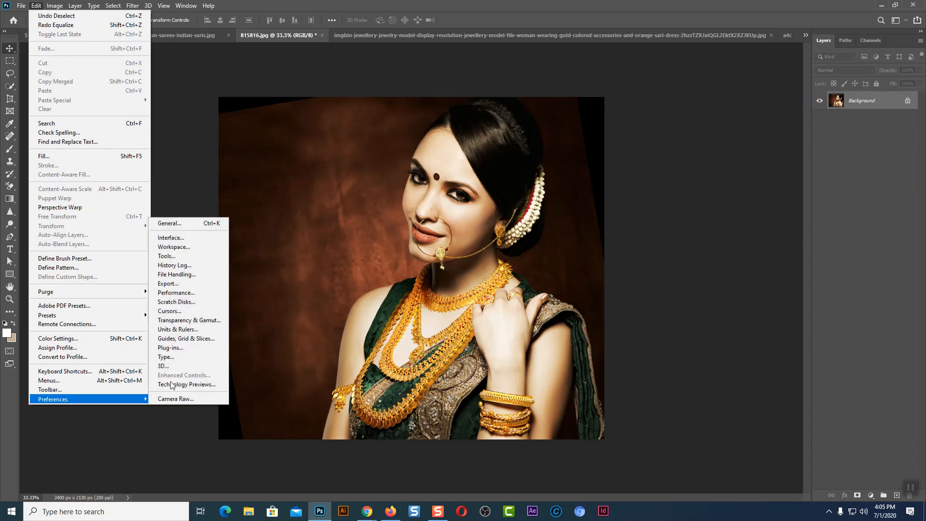
pyautogui.click(195, 293)
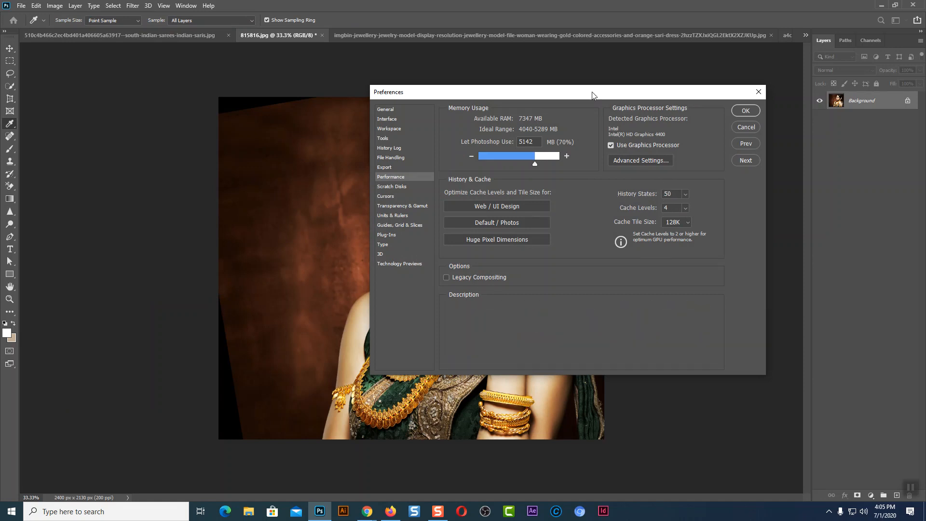
pyautogui.moveTo(592, 96); pyautogui.dragTo(430, 85)
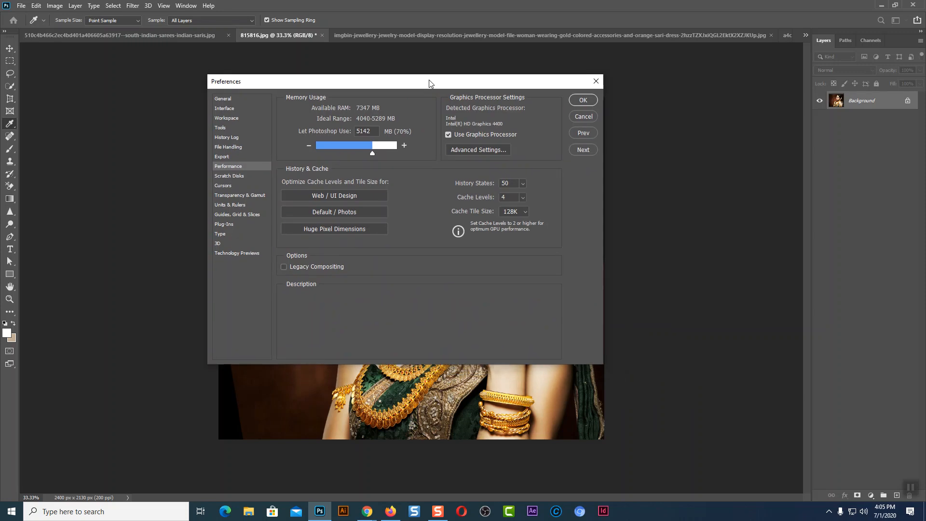
pyautogui.click(524, 183)
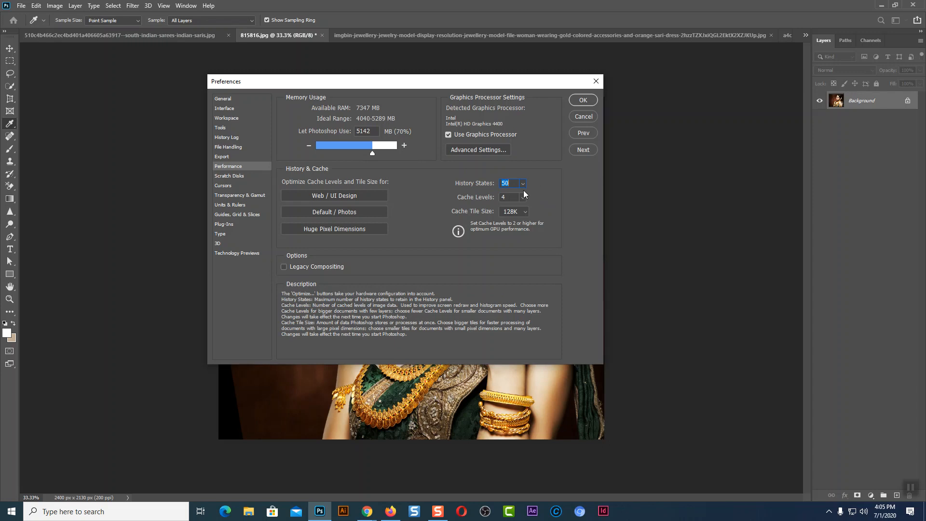
pyautogui.moveTo(523, 195); pyautogui.dragTo(572, 195)
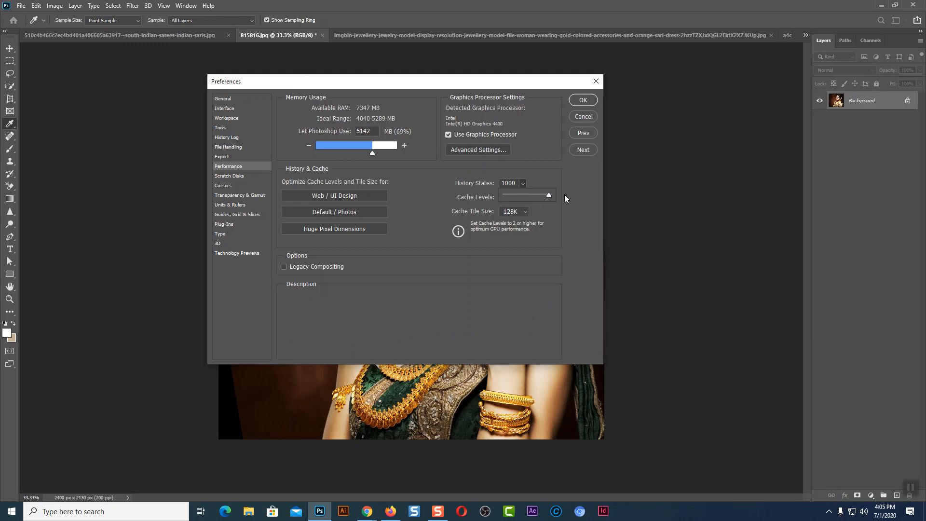
# Set the History States to 50, dismiss the preferences without saving and activate the Move tool
pyautogui.doubleClick(513, 183)
pyautogui.write('50')
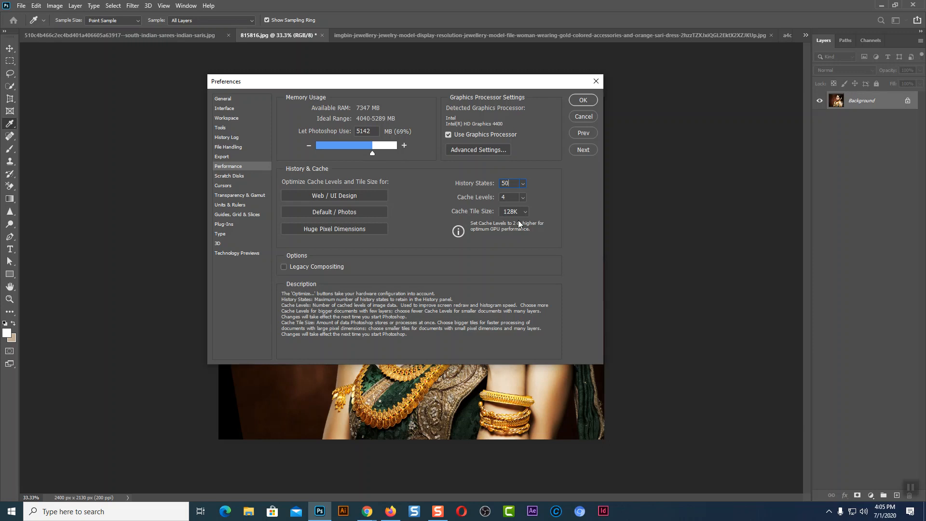
pyautogui.click(577, 210)
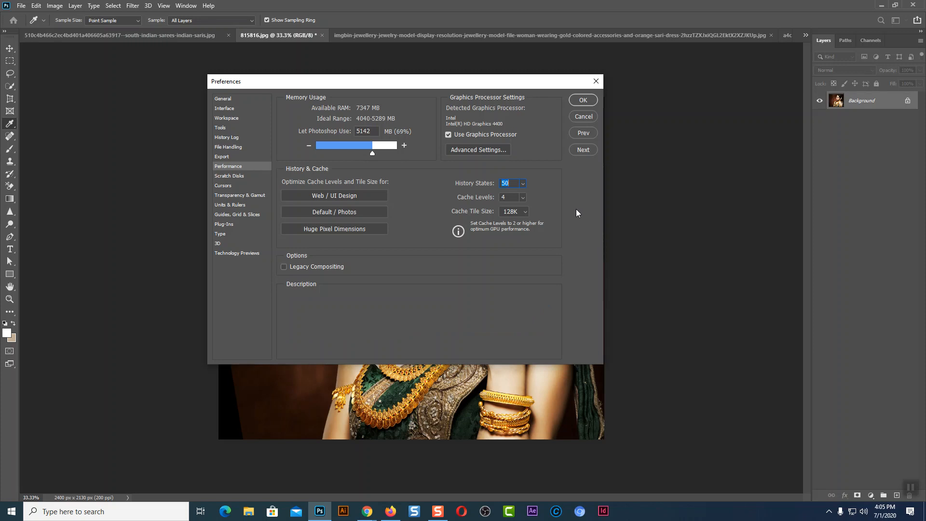
pyautogui.moveTo(451, 193)
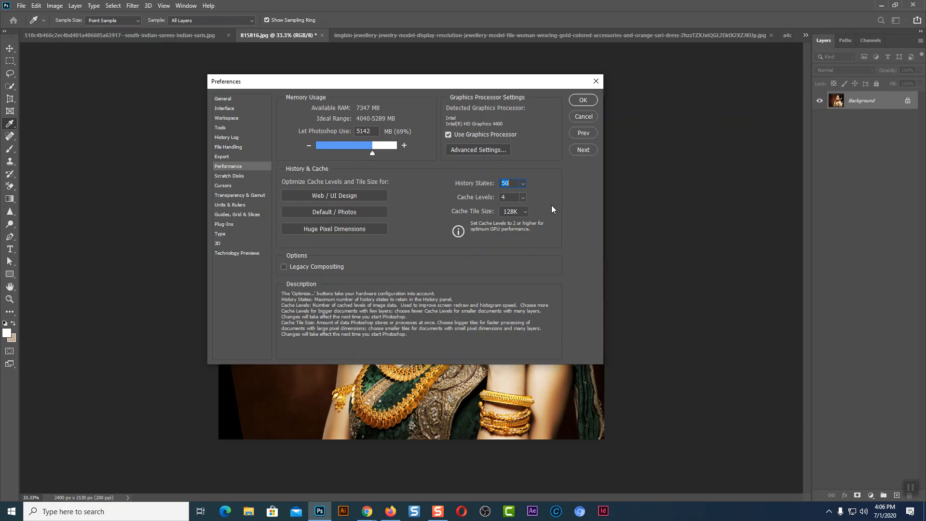
pyautogui.click(584, 116)
pyautogui.press('v')
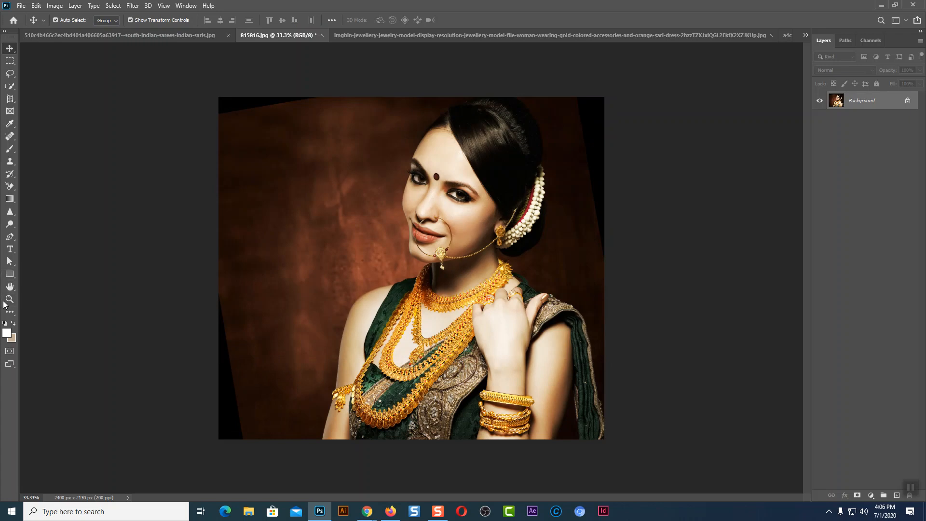
# Inspect the portrait 815816.jpg at 200% by panning with the Hand tool, and return the view to 33.3%
pyautogui.click(10, 287)
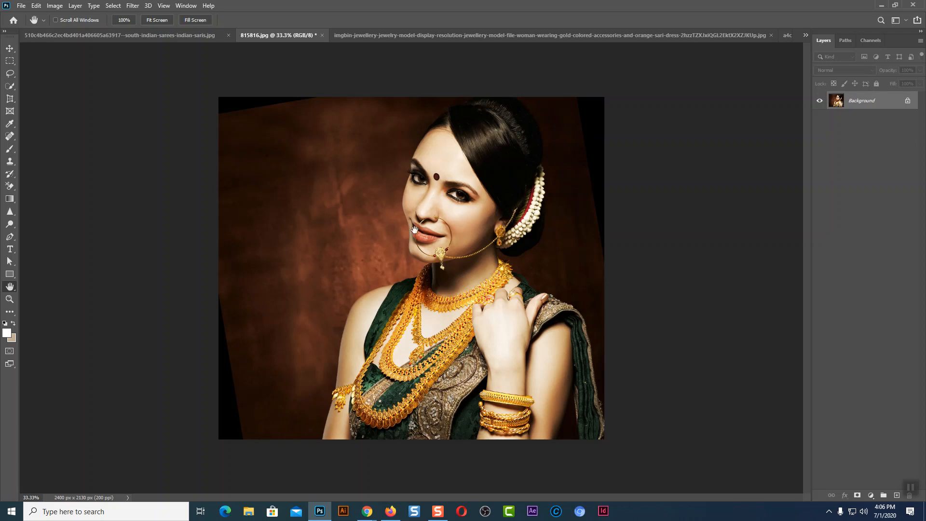
pyautogui.hotkey('ctrl', '+')
pyautogui.hotkey('ctrl', '+')
pyautogui.hotkey('ctrl', '+')
pyautogui.hotkey('ctrl', '+')
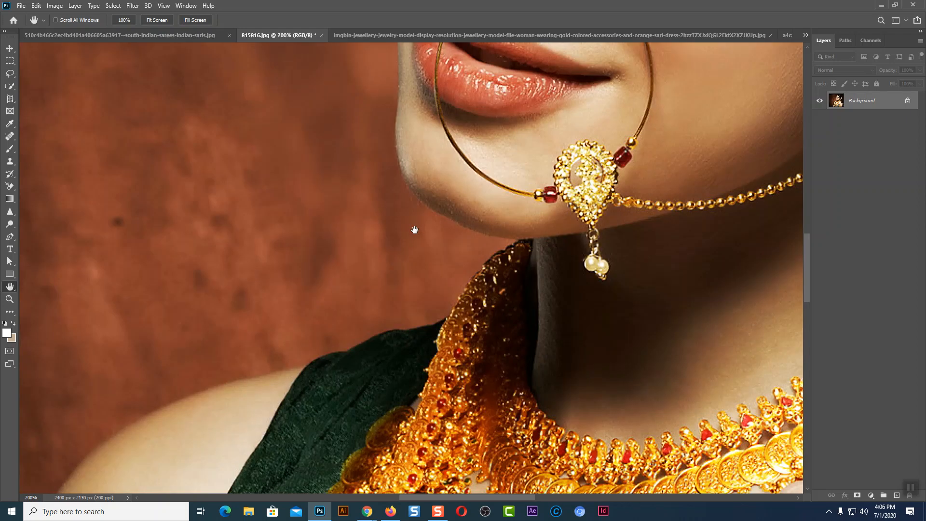
pyautogui.moveTo(415, 230); pyautogui.dragTo(445, 392)
pyautogui.hotkey('ctrl', '-')
pyautogui.hotkey('ctrl', '-')
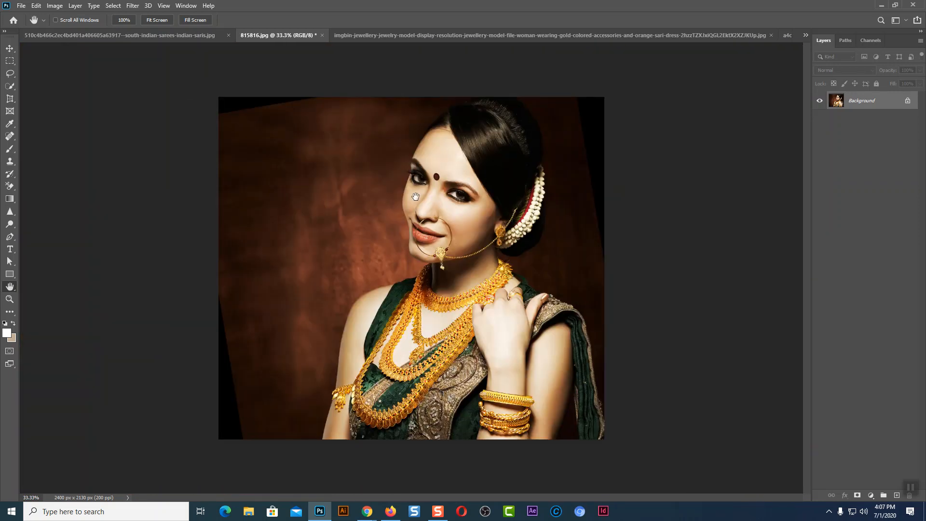
# Switch to the south-indian-sarees image and from there to the blank Untitled-1 document
pyautogui.click(53, 36)
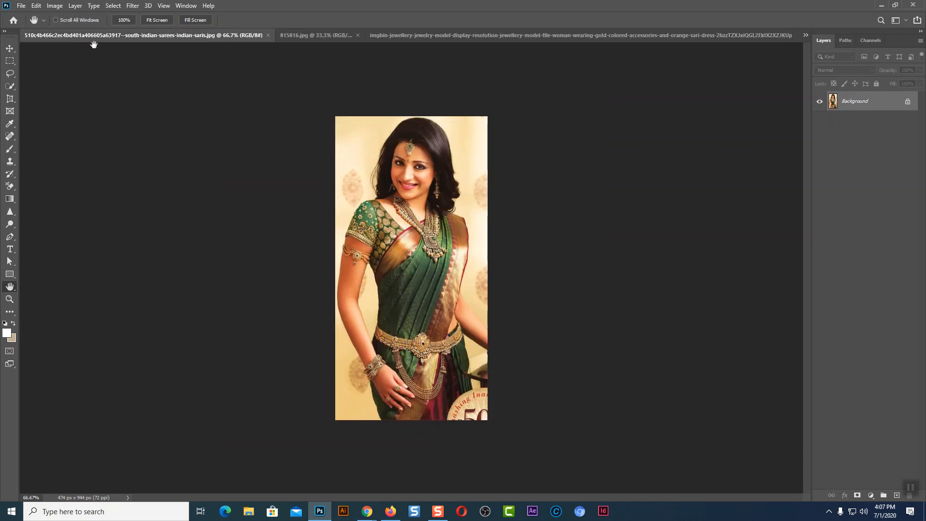
pyautogui.click(806, 35)
pyautogui.click(387, 39)
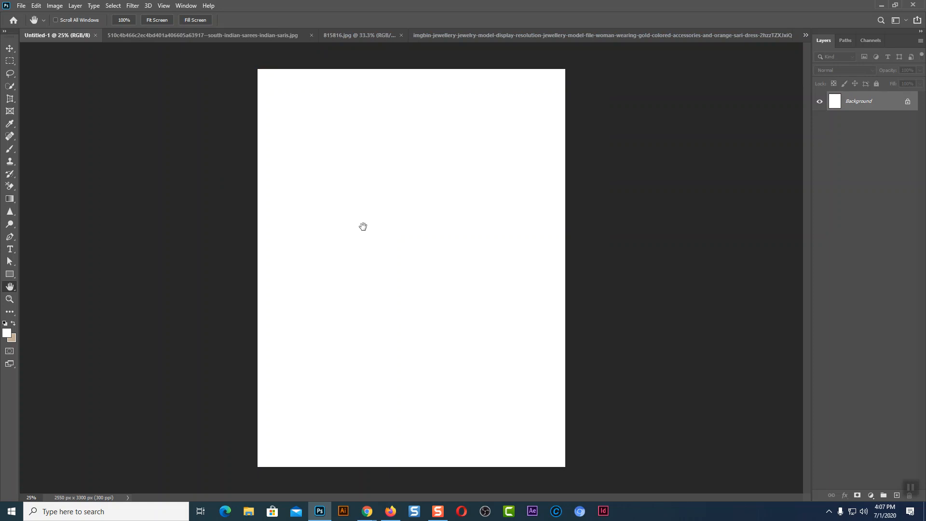
# Pan around the blank Untitled-1 page at 100% with the Hand tool, and return the view to 25%
pyautogui.hotkey('ctrl', '1')
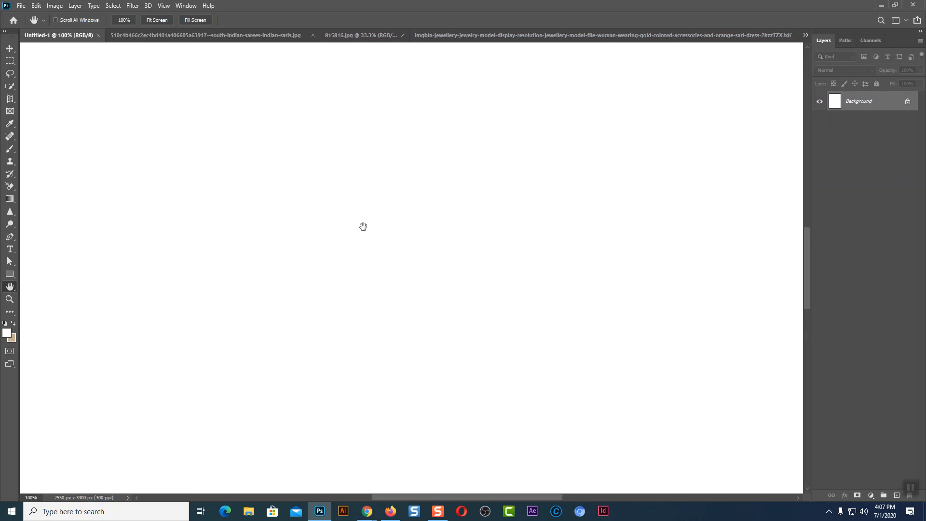
pyautogui.press('h')
pyautogui.moveTo(397, 239); pyautogui.dragTo(418, 283)
pyautogui.moveTo(465, 203); pyautogui.dragTo(427, 152)
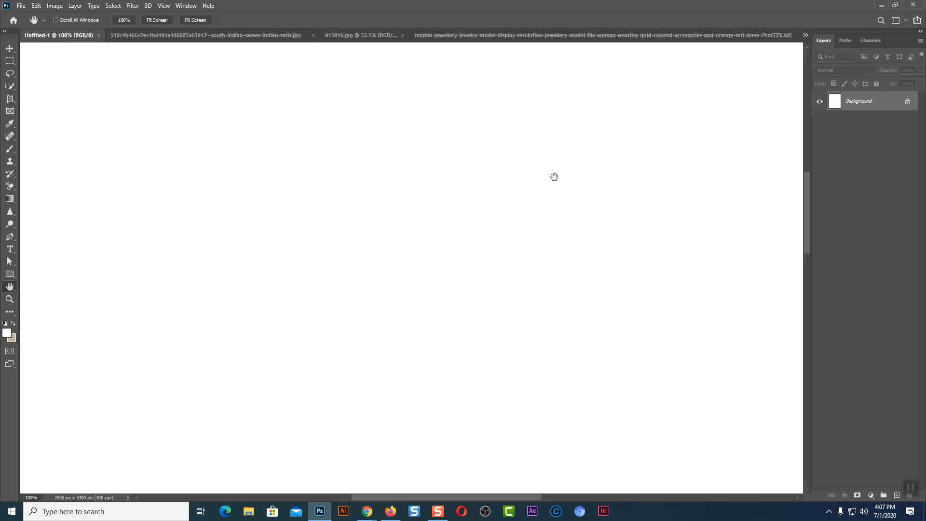
pyautogui.hotkey('ctrl', '-')
pyautogui.hotkey('ctrl', '-')
pyautogui.hotkey('ctrl', '-')
pyautogui.hotkey('ctrl', '-')
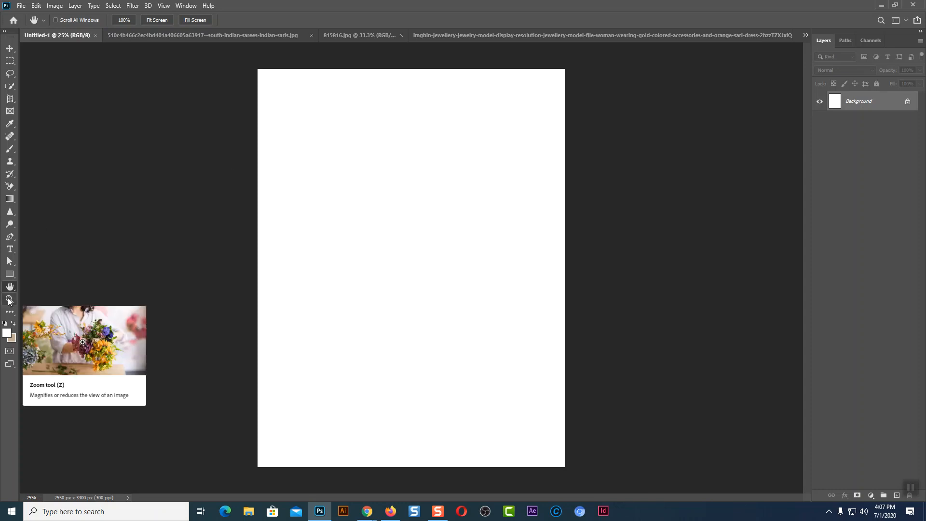
# Magnify the blank page and reduce it back to 25% with the Move tool active, and reactivate the Hand tool
pyautogui.click(10, 48)
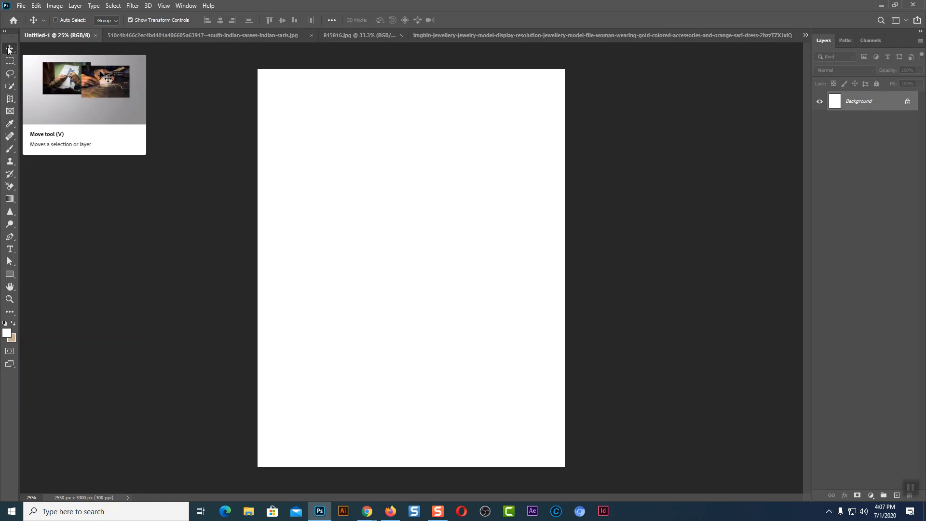
pyautogui.hotkey('ctrl', '+')
pyautogui.hotkey('ctrl', '+')
pyautogui.hotkey('ctrl', '+')
pyautogui.hotkey('ctrl', '+')
pyautogui.hotkey('ctrl', '+')
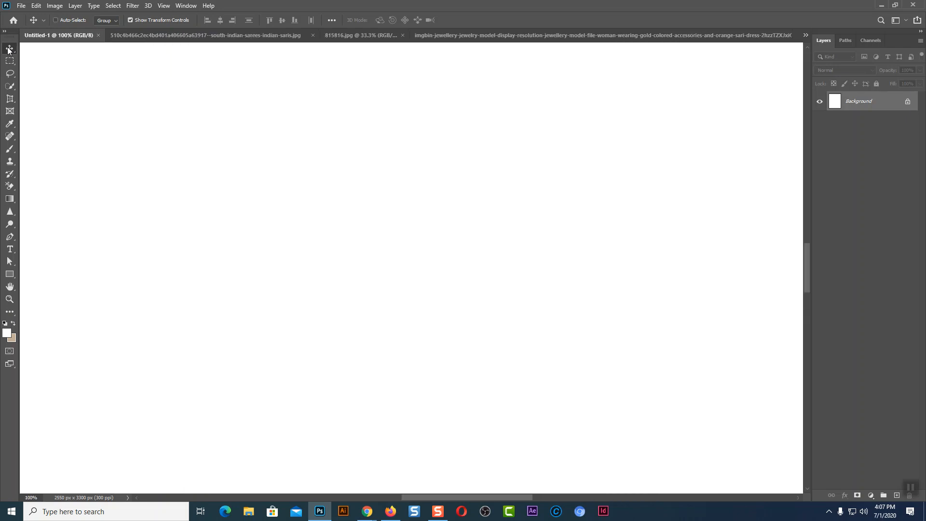
pyautogui.hotkey('ctrl', '-')
pyautogui.hotkey('ctrl', '-')
pyautogui.hotkey('ctrl', '-')
pyautogui.hotkey('ctrl', '-')
pyautogui.hotkey('ctrl', '-')
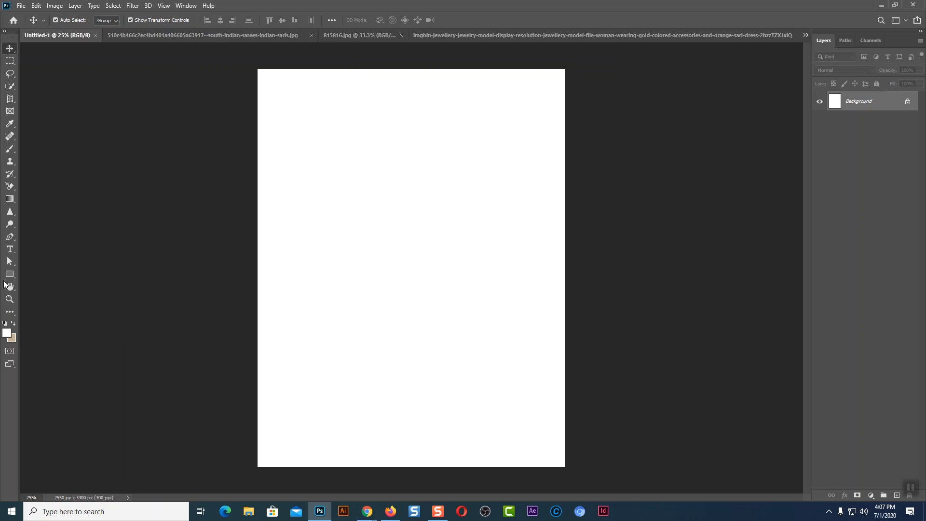
pyautogui.press('h')
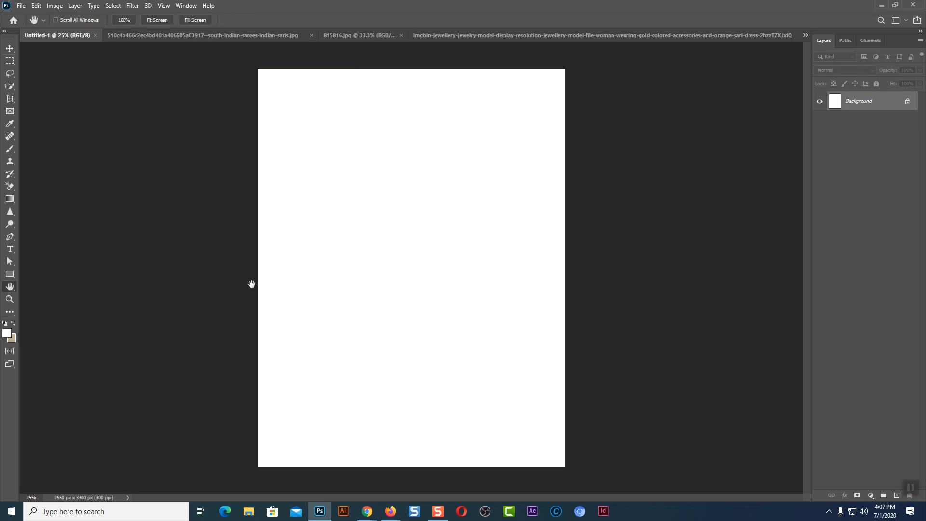
# Magnify the blank page to 100% with the Zoom tool, shrink it, and scrub the magnification to about 28%
pyautogui.click(11, 300)
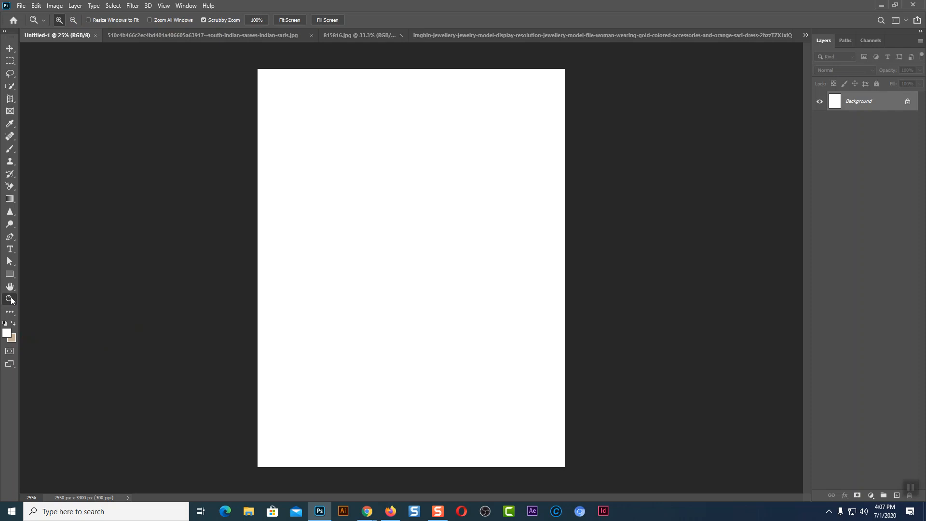
pyautogui.click(382, 219)
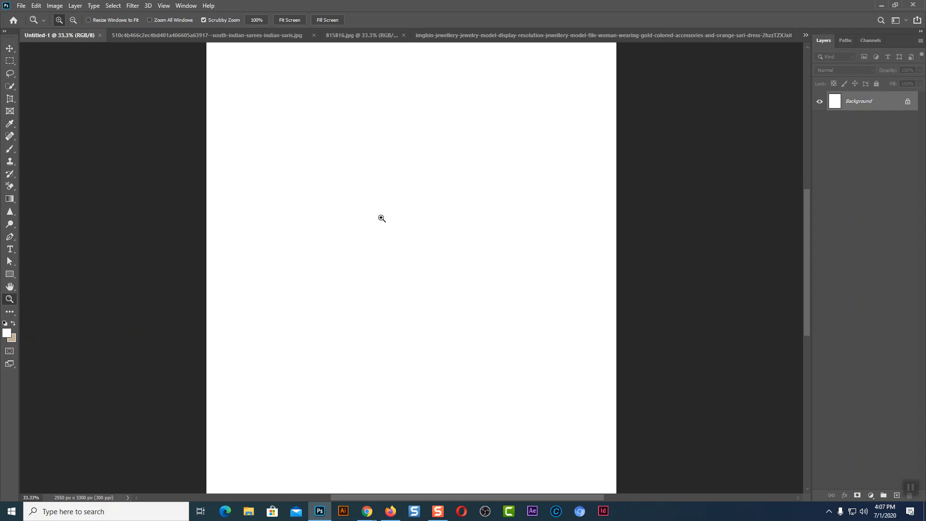
pyautogui.click(382, 219)
pyautogui.click(382, 219)
pyautogui.click(382, 219)
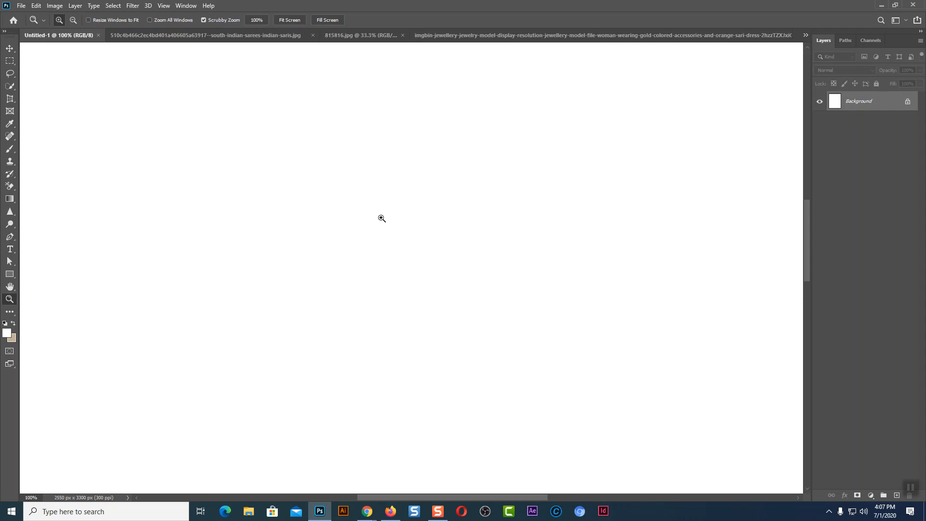
pyautogui.keyDown('alt'); pyautogui.click(382, 218); pyautogui.keyUp('alt')
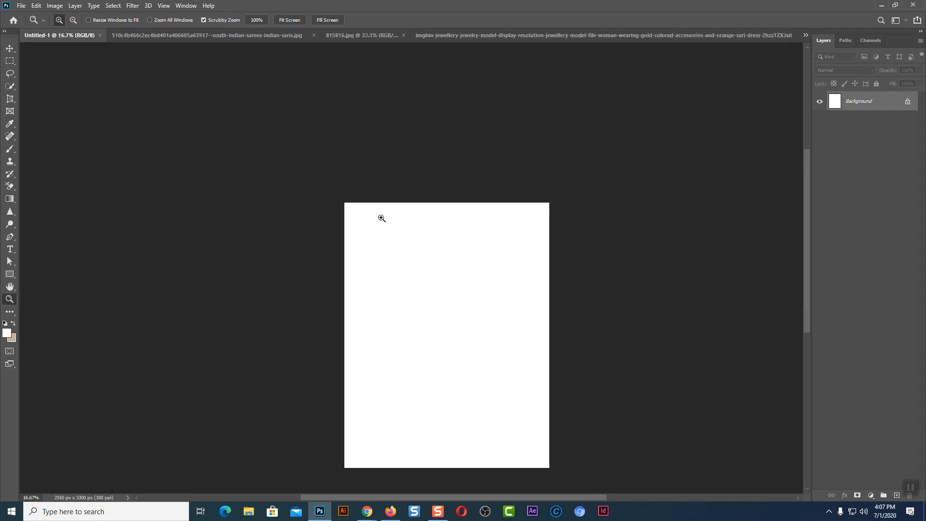
pyautogui.moveTo(419, 221)
pyautogui.mouseDown()
pyautogui.moveTo(552, 354)
pyautogui.moveTo(413, 234)
pyautogui.mouseUp()
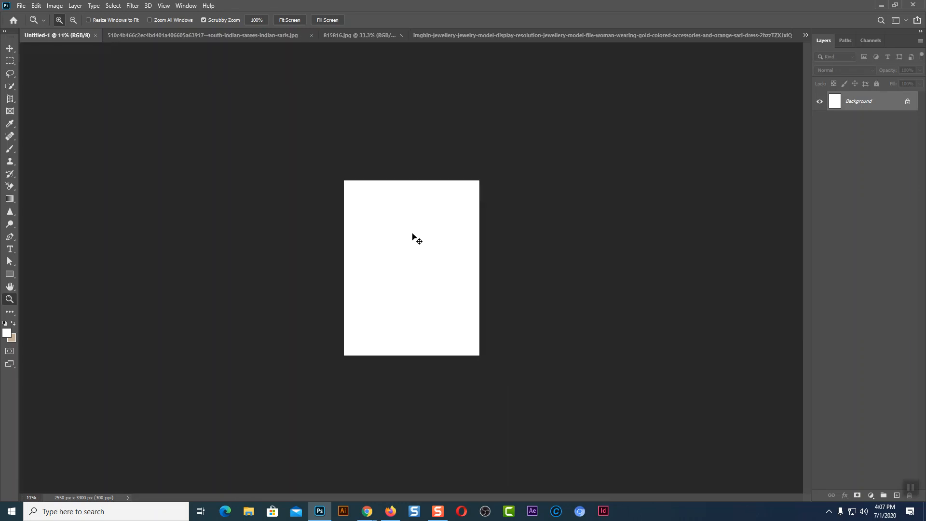
pyautogui.moveTo(412, 233); pyautogui.dragTo(413, 234)
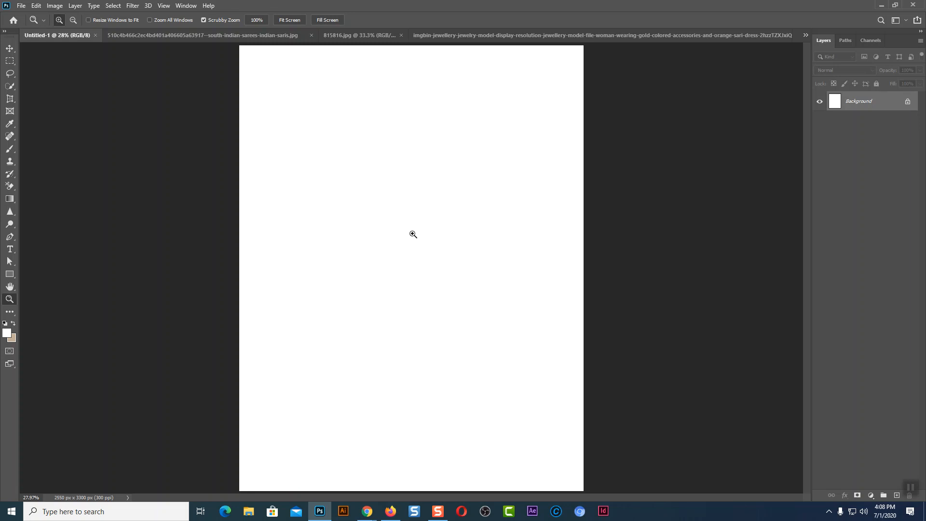
# Show the portrait 815816.jpg, followed by the south-indian-sarees image
pyautogui.click(335, 35)
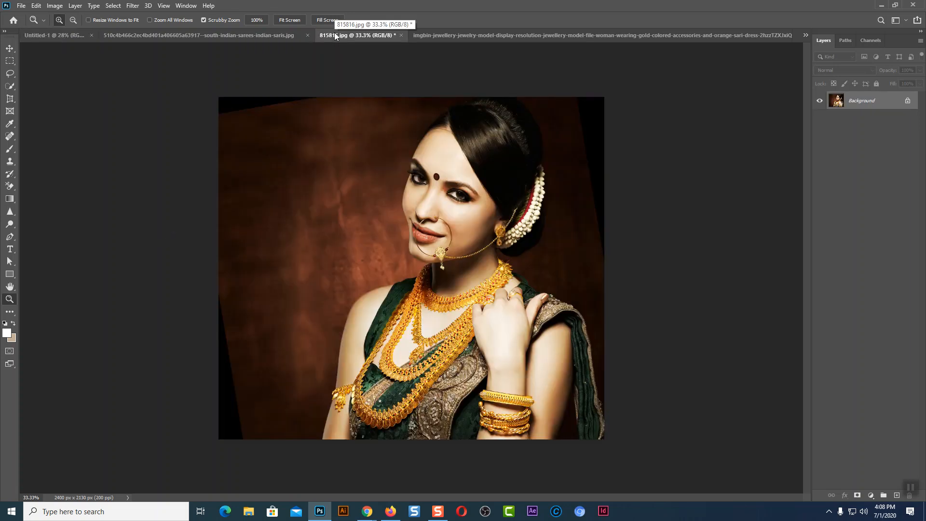
pyautogui.click(235, 35)
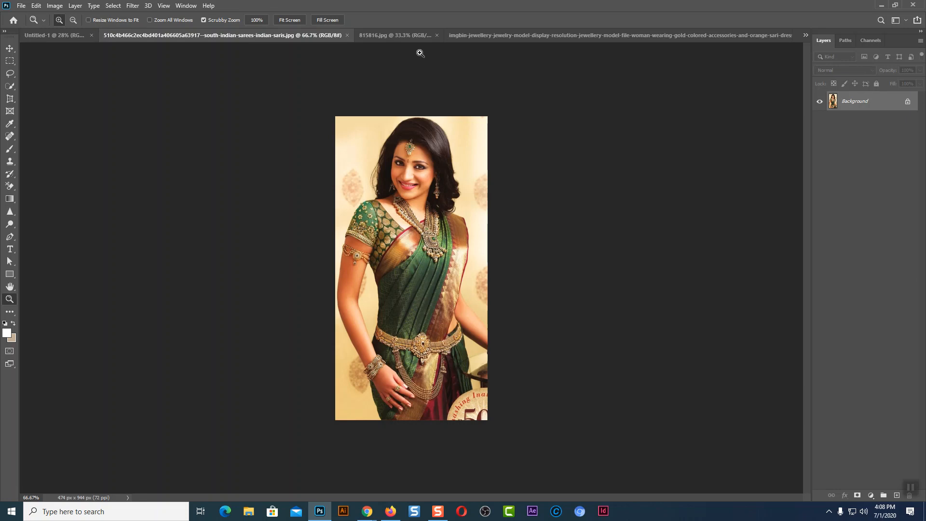
# Open the aquarium image whose file name starts with 0b900428-adc9 from the Desktop, and activate the Move tool
pyautogui.click(21, 6)
pyautogui.click(30, 24)
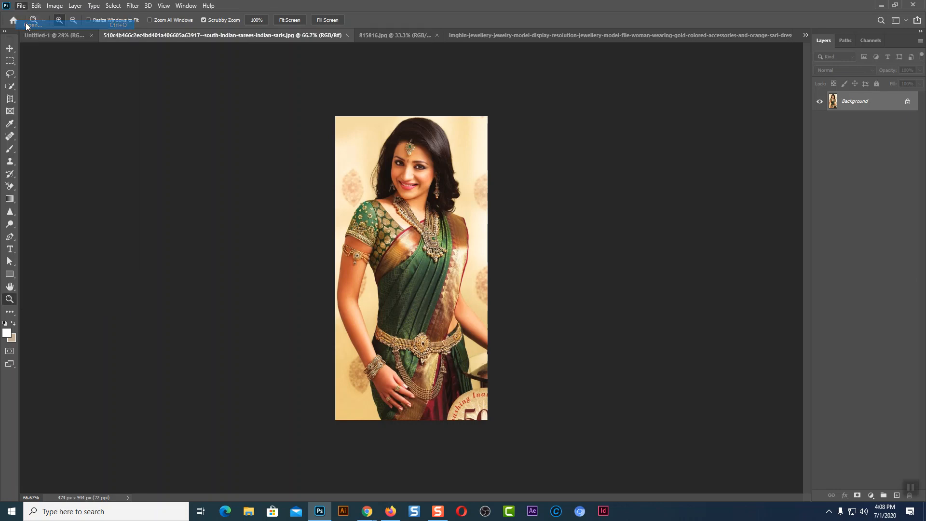
pyautogui.click(374, 158)
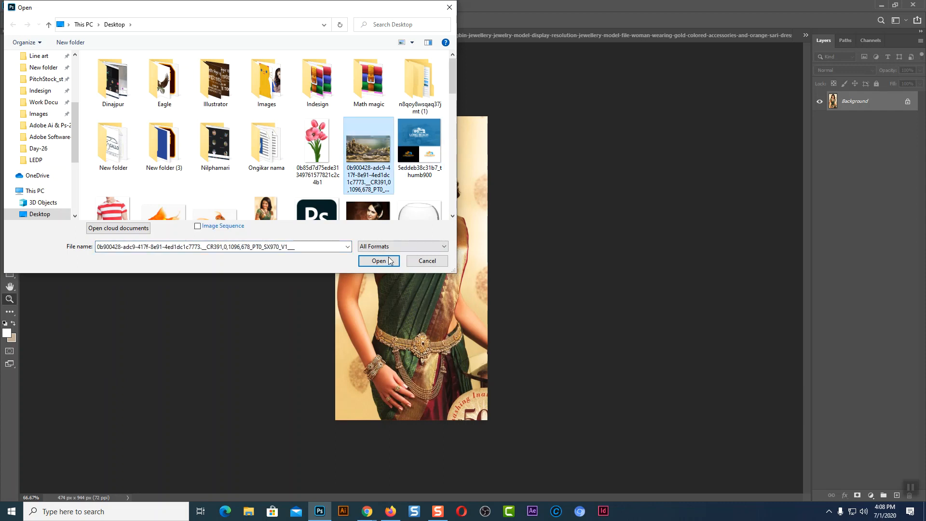
pyautogui.click(385, 263)
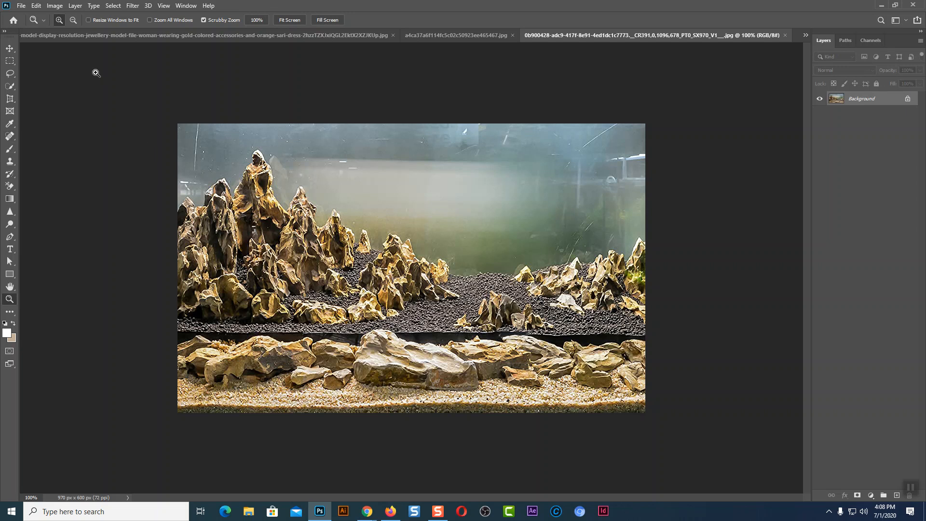
pyautogui.click(10, 48)
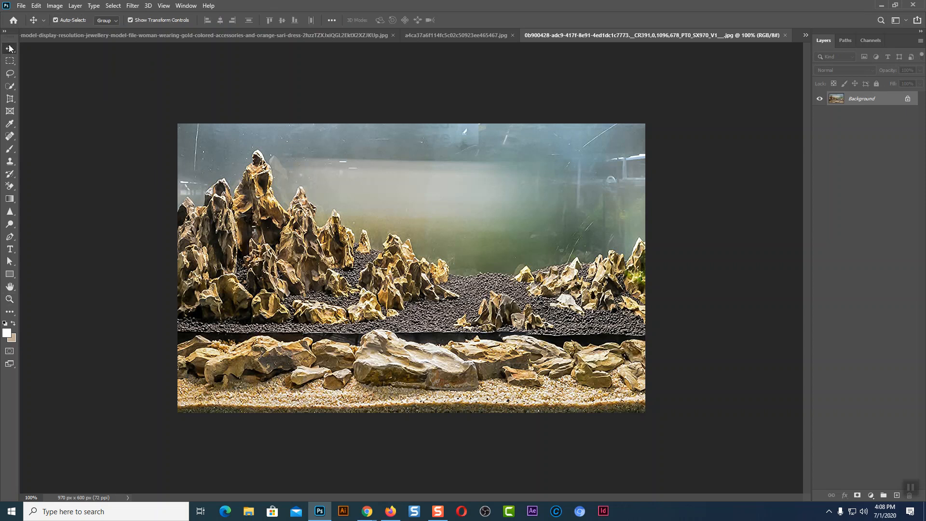
# Choose the Crop tool from the crop tool group, and alternate between it and the Move tool
pyautogui.rightClick(10, 100)
pyautogui.click(57, 97)
pyautogui.rightClick(15, 101)
pyautogui.click(33, 97)
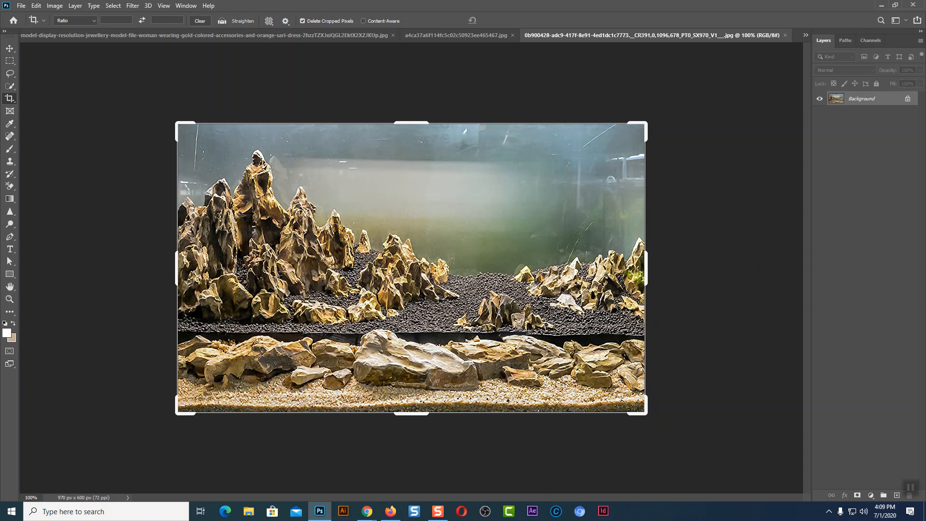
pyautogui.click(10, 48)
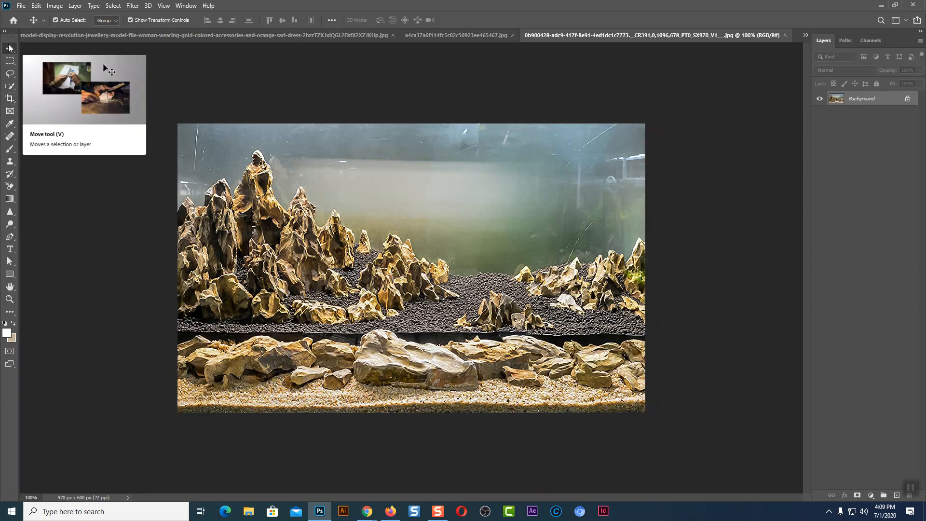
pyautogui.click(6, 99)
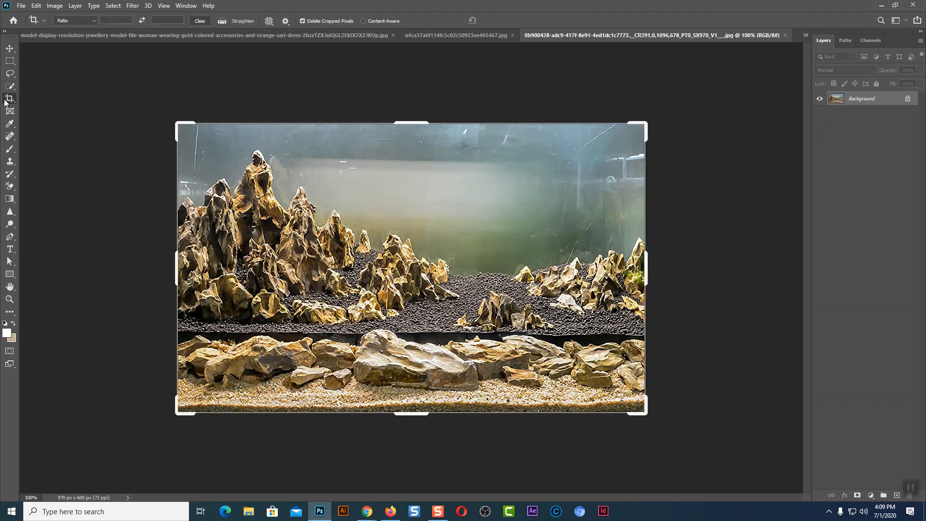
pyautogui.click(9, 48)
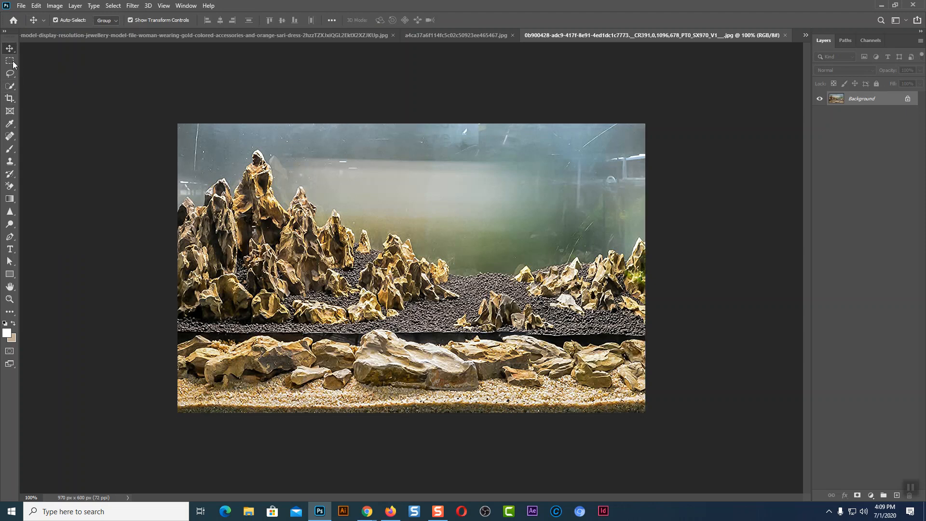
# Draw a rectangular marquee around the tallest rock peak in the aquarium image, and remove the selection
pyautogui.click(8, 63)
pyautogui.moveTo(234, 139); pyautogui.dragTo(283, 201)
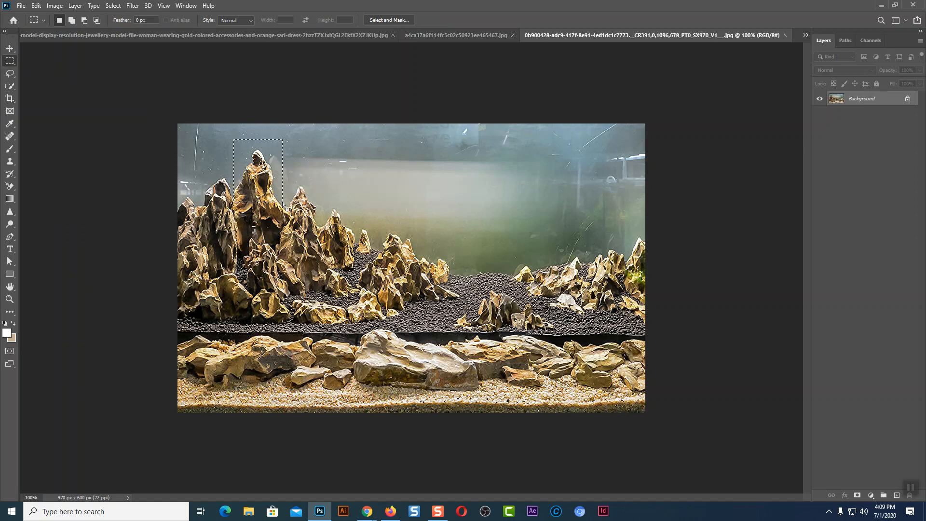
pyautogui.click(258, 160)
# Show the crop frame around the whole aquarium image twice, returning to the Move tool each time
pyautogui.click(12, 101)
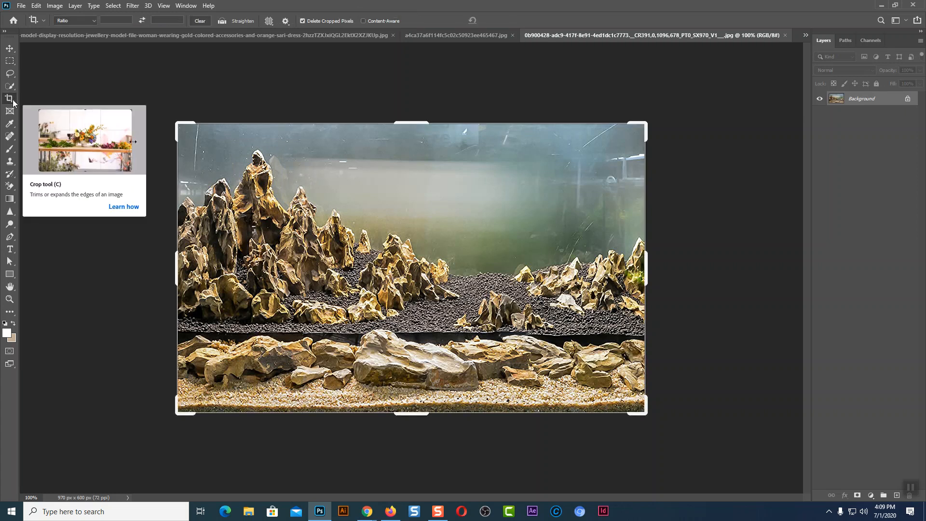
pyautogui.click(9, 48)
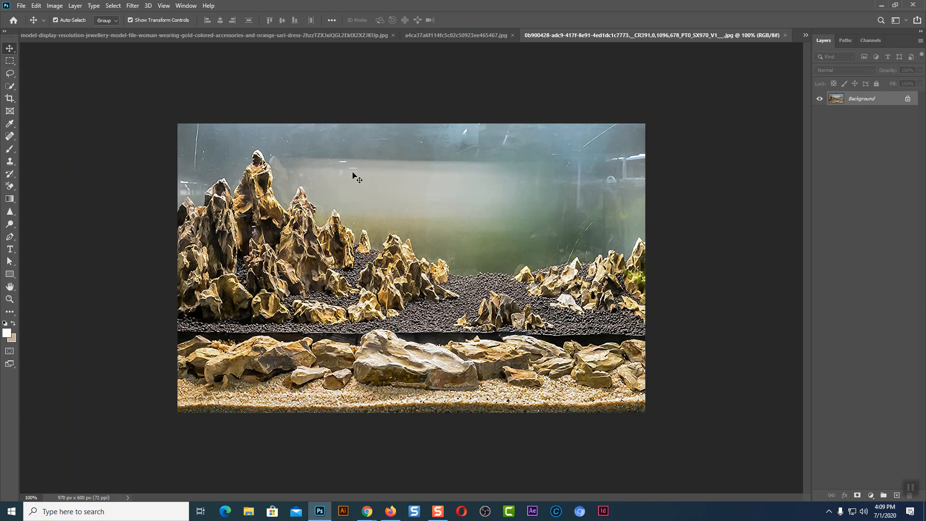
pyautogui.click(9, 99)
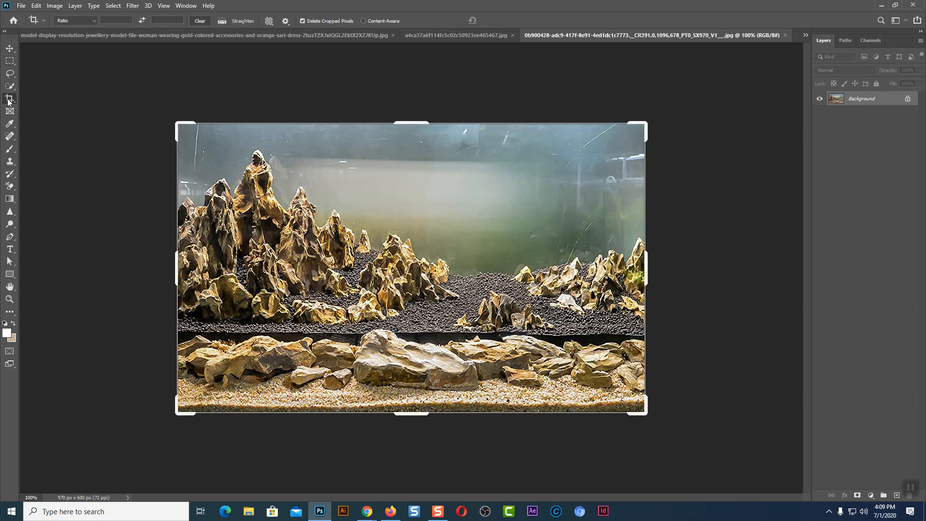
pyautogui.click(10, 48)
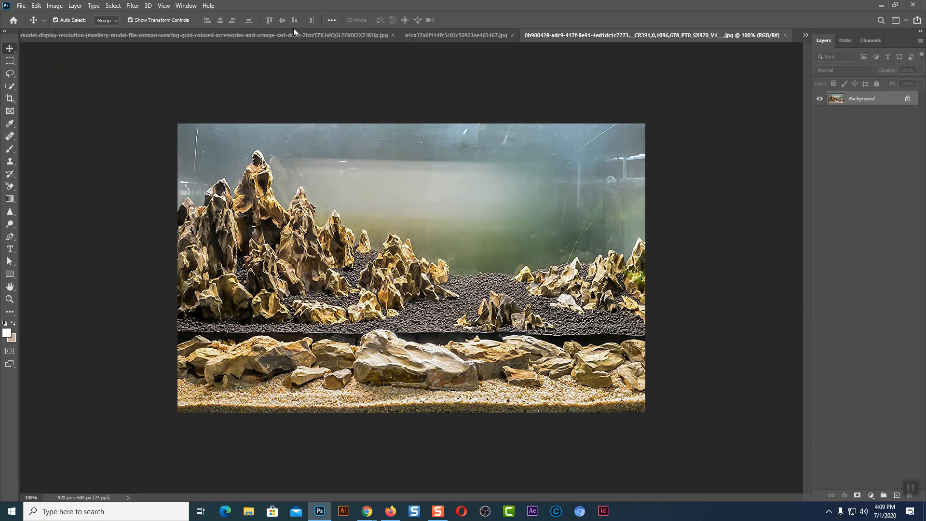
# Show the jewellery model cutout and the a4ca37a6f114fc5c02c50923ee465467.jpg image, and return to the aquarium image
pyautogui.click(354, 41)
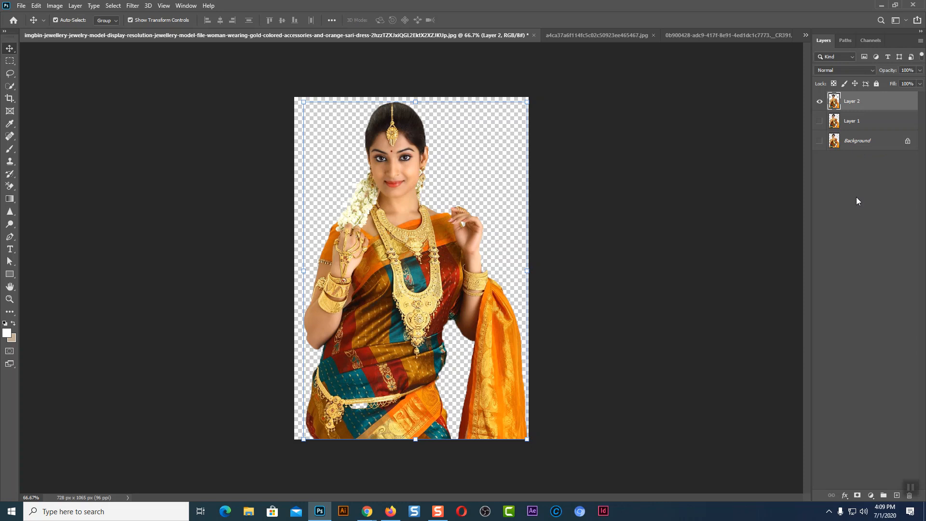
pyautogui.click(586, 36)
pyautogui.click(684, 34)
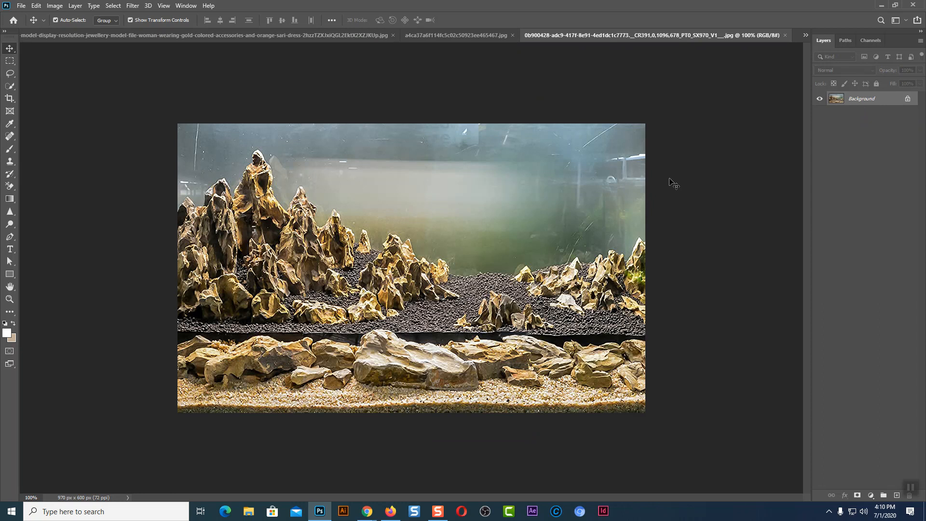
# Trim the aquarium image's top, bottom and right edges around the tall rock peaks with the Crop tool, and undo the crop
pyautogui.click(10, 98)
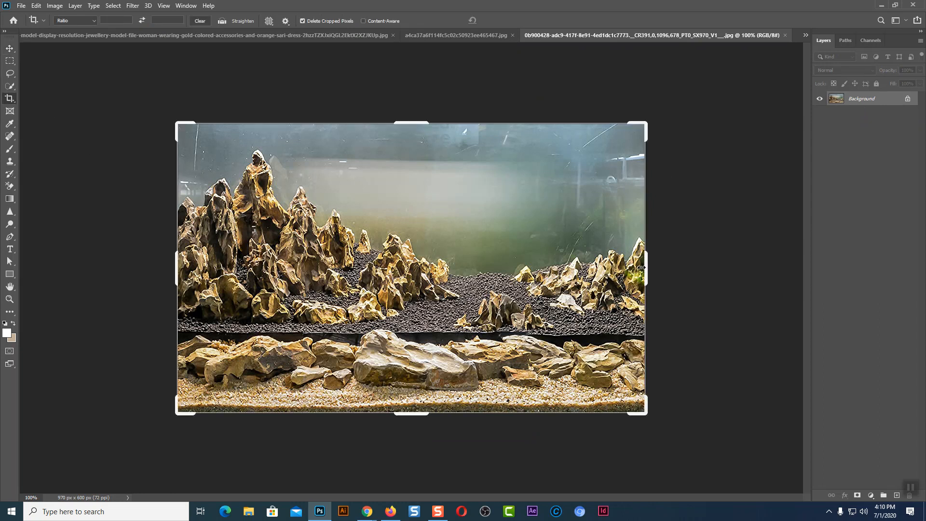
pyautogui.moveTo(407, 122)
pyautogui.mouseDown()
pyautogui.moveTo(406, 150)
pyautogui.moveTo(407, 121)
pyautogui.moveTo(406, 134)
pyautogui.mouseUp()
pyautogui.moveTo(403, 403); pyautogui.dragTo(409, 361)
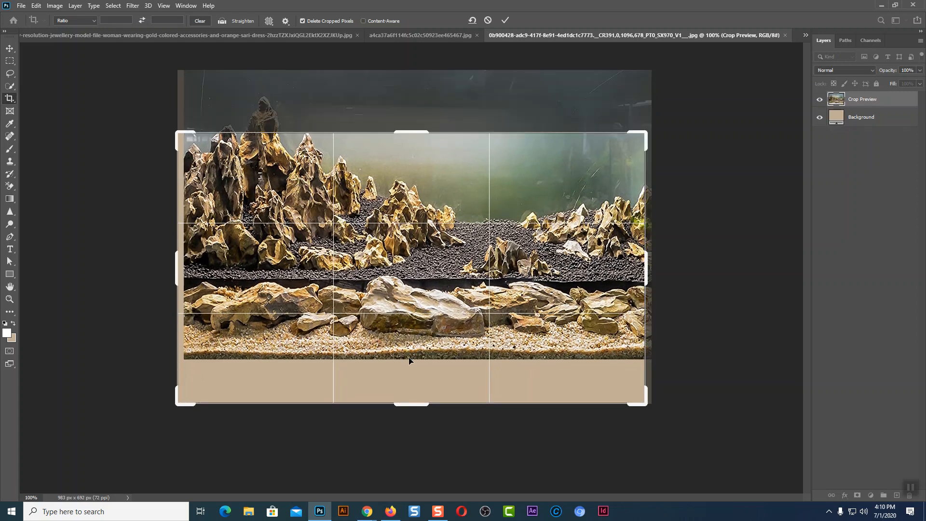
pyautogui.hotkey('ctrl', 'z')
pyautogui.moveTo(413, 406); pyautogui.dragTo(418, 366)
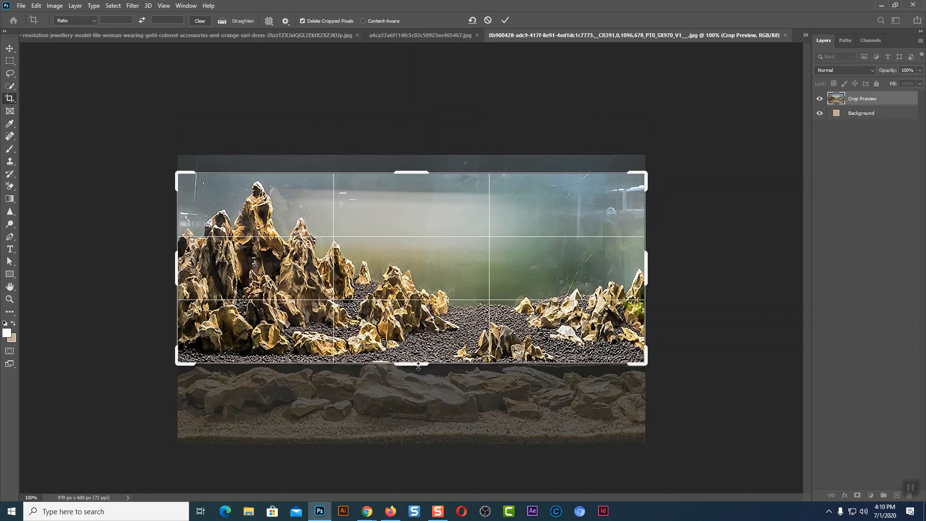
pyautogui.moveTo(647, 274); pyautogui.dragTo(550, 267)
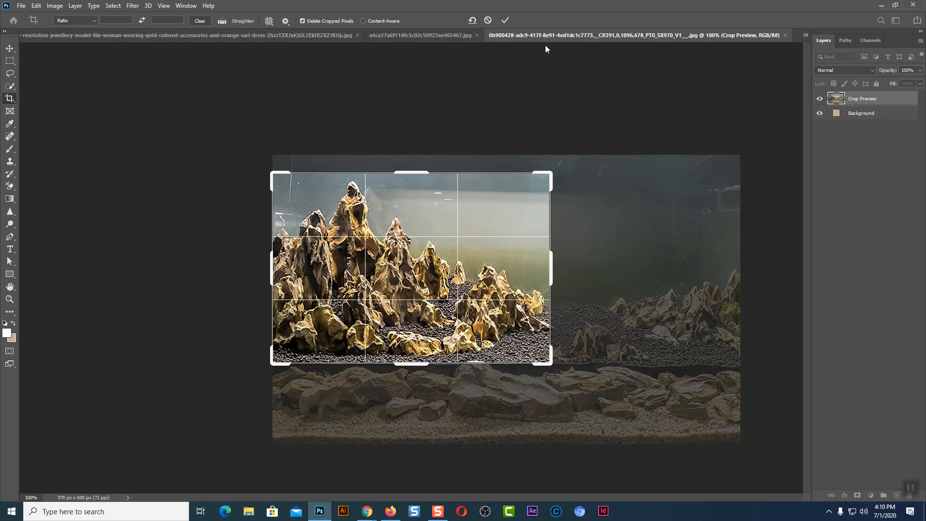
pyautogui.click(10, 49)
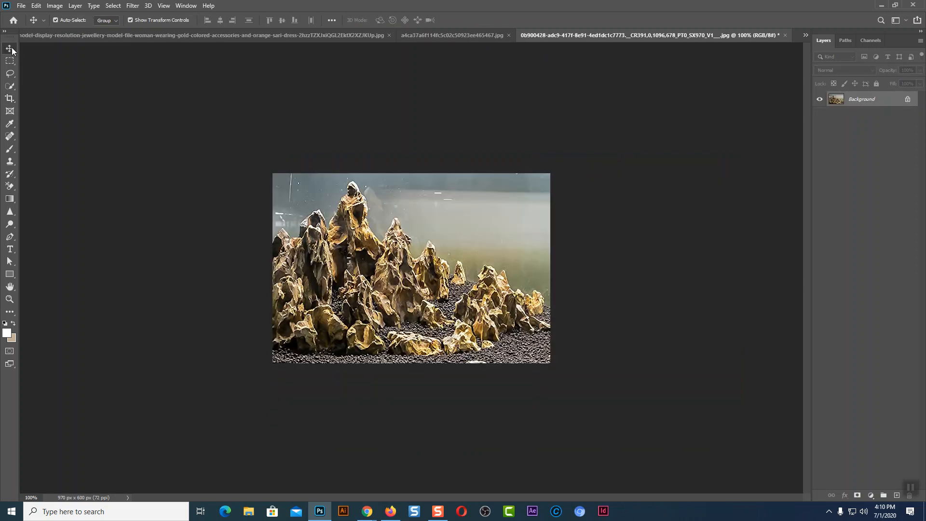
pyautogui.hotkey('ctrl', 'z')
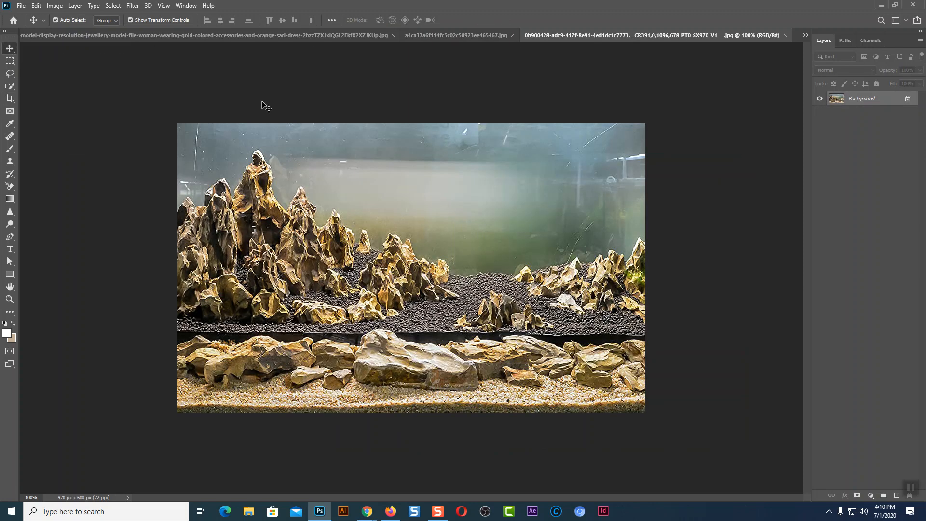
# Crop the aquarium image to about 574 x 388 px around the tall rock formation, and undo the crop
pyautogui.click(9, 98)
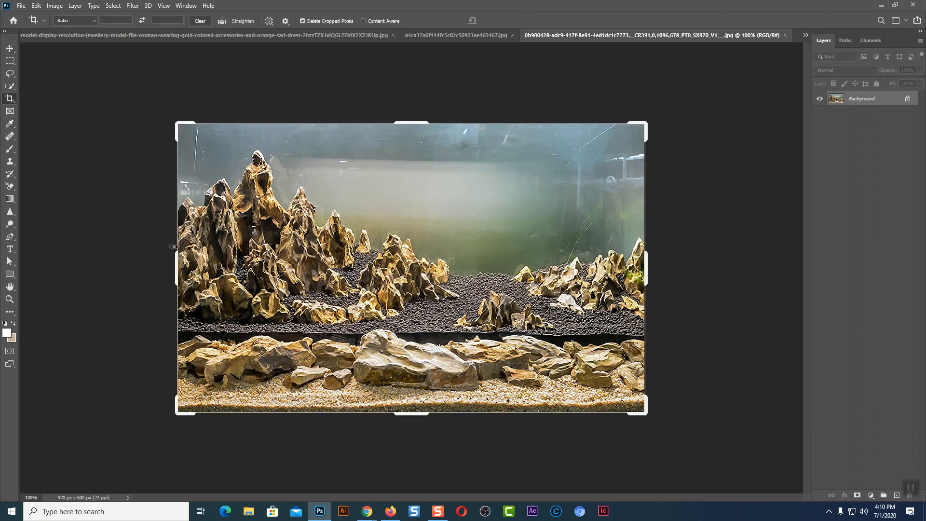
pyautogui.moveTo(177, 276); pyautogui.dragTo(177, 276)
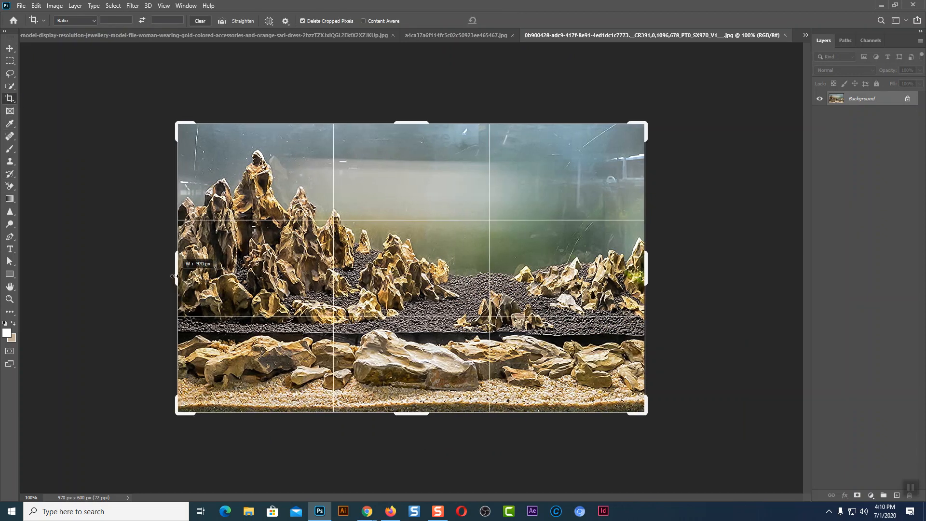
pyautogui.moveTo(647, 265); pyautogui.dragTo(552, 267)
pyautogui.moveTo(415, 123); pyautogui.dragTo(416, 134)
pyautogui.moveTo(397, 402); pyautogui.dragTo(402, 366)
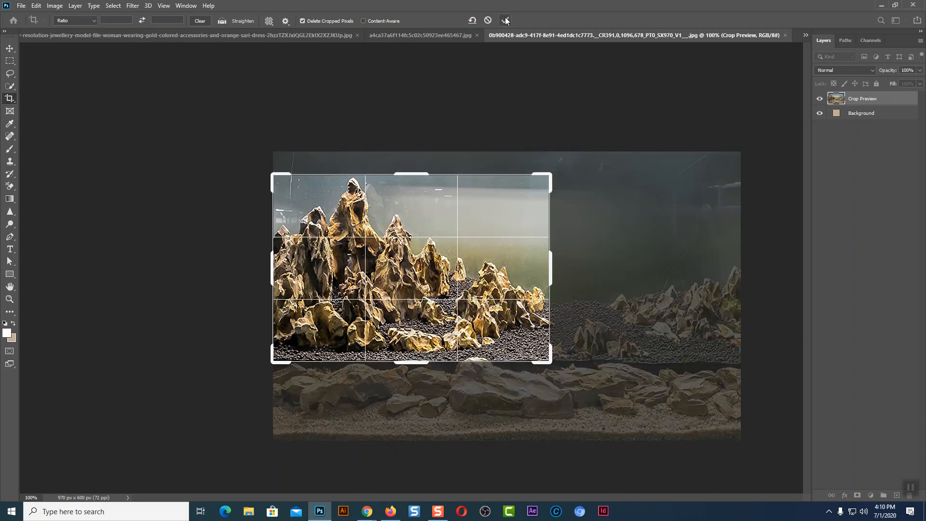
pyautogui.click(505, 19)
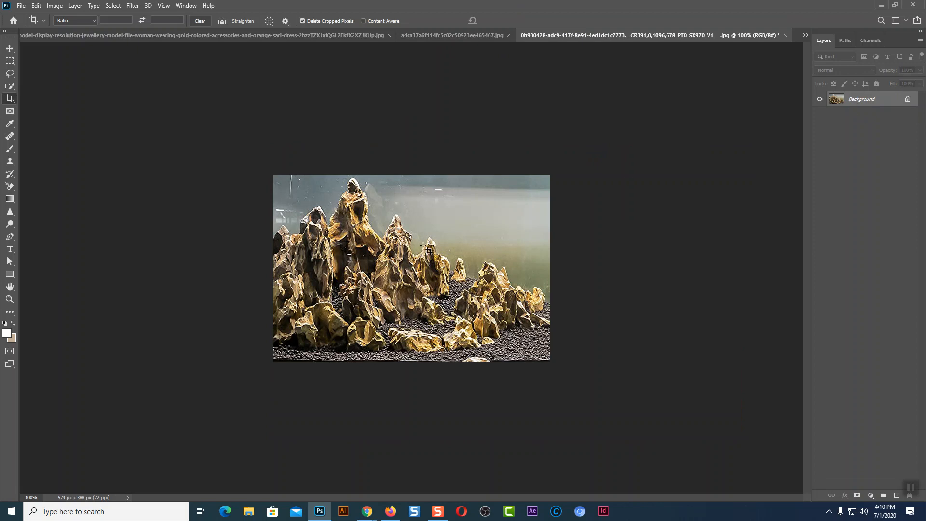
pyautogui.click(11, 49)
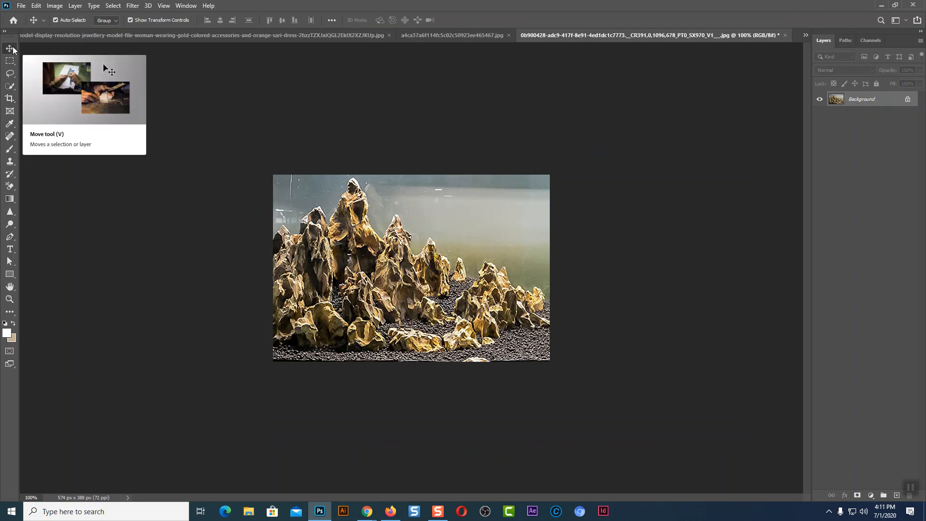
pyautogui.hotkey('ctrl', 'z')
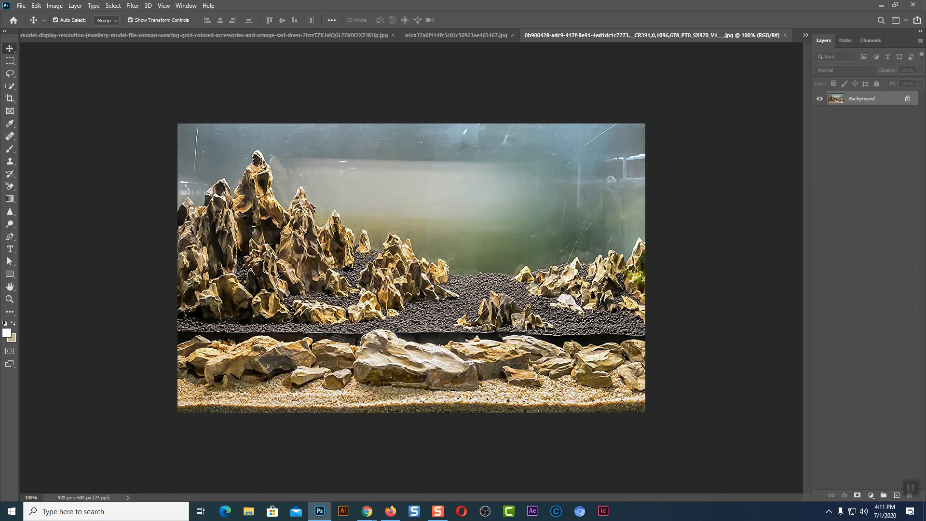
# Crop off the aquarium image's right side to leave about 708 x 600 px, undo the crop, and activate the Move tool
pyautogui.click(9, 98)
pyautogui.moveTo(647, 271); pyautogui.dragTo(584, 272)
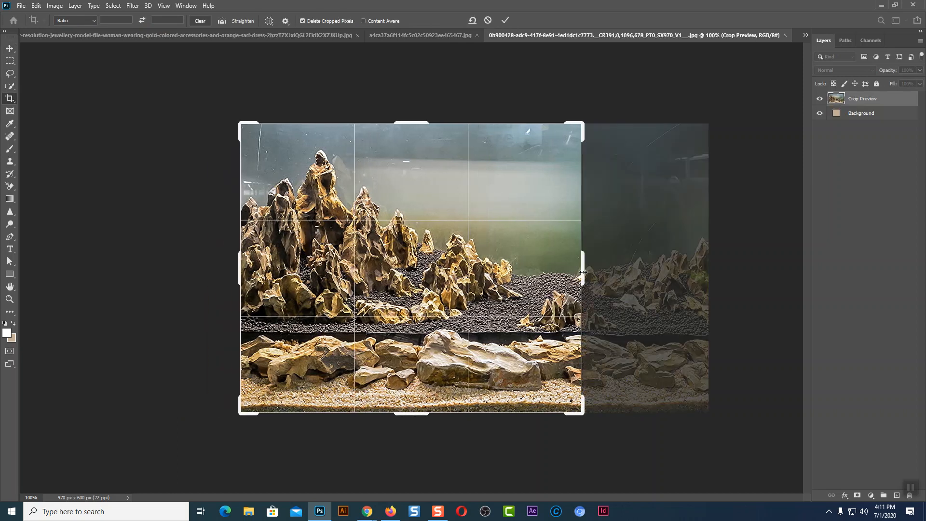
pyautogui.doubleClick(555, 275)
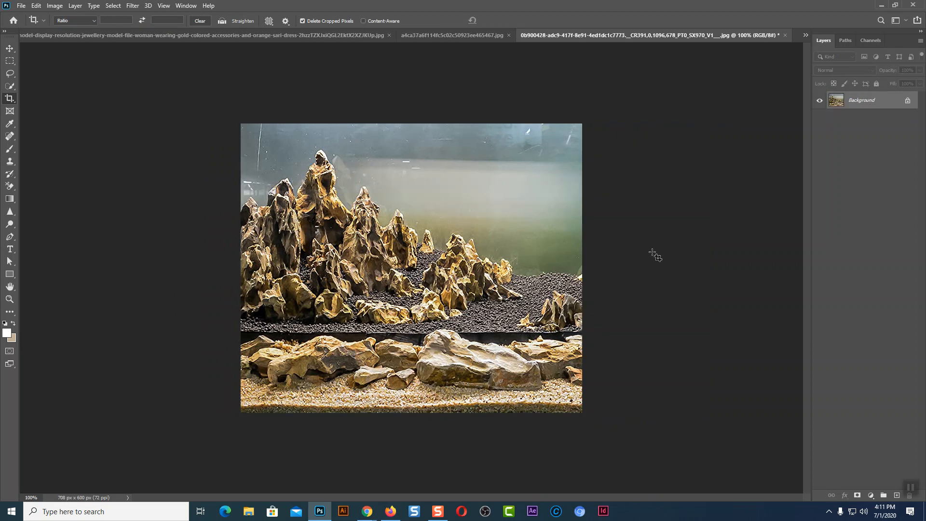
pyautogui.hotkey('ctrl', 'z')
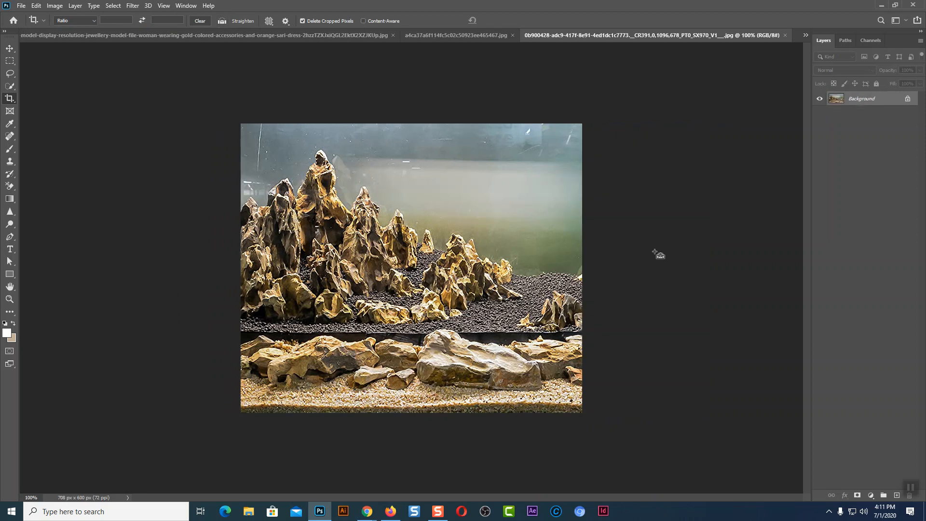
pyautogui.click(10, 49)
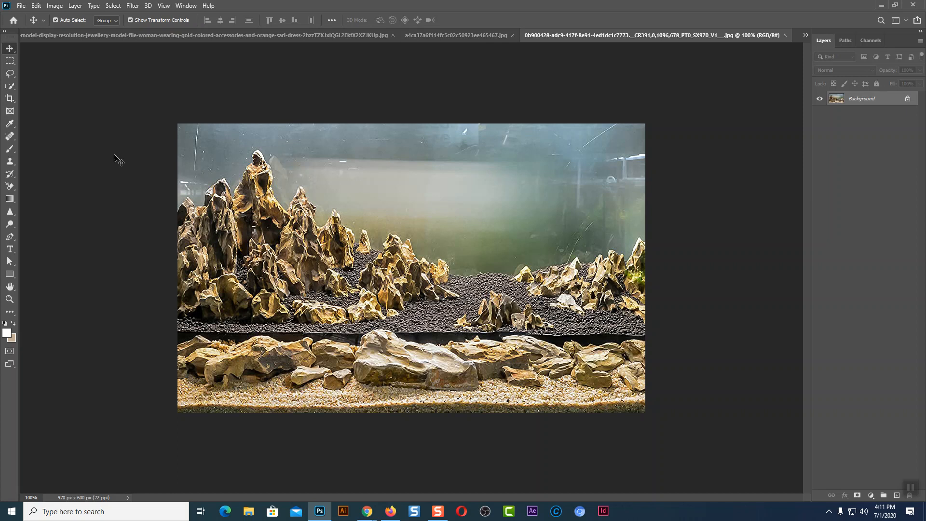
# Crop the aquarium image to 1 in wide by 1 in high with the Crop tool's W x H x Resolution setting, and undo the crop
pyautogui.click(12, 101)
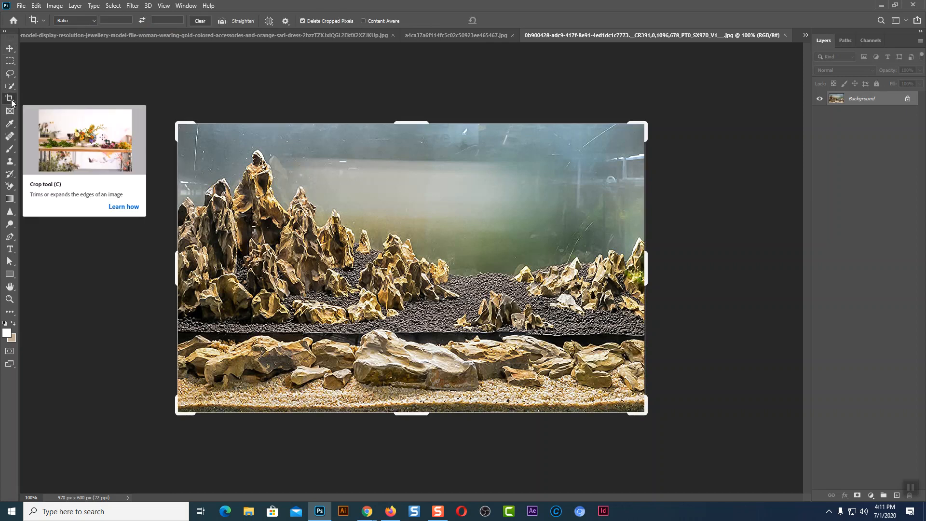
pyautogui.click(77, 22)
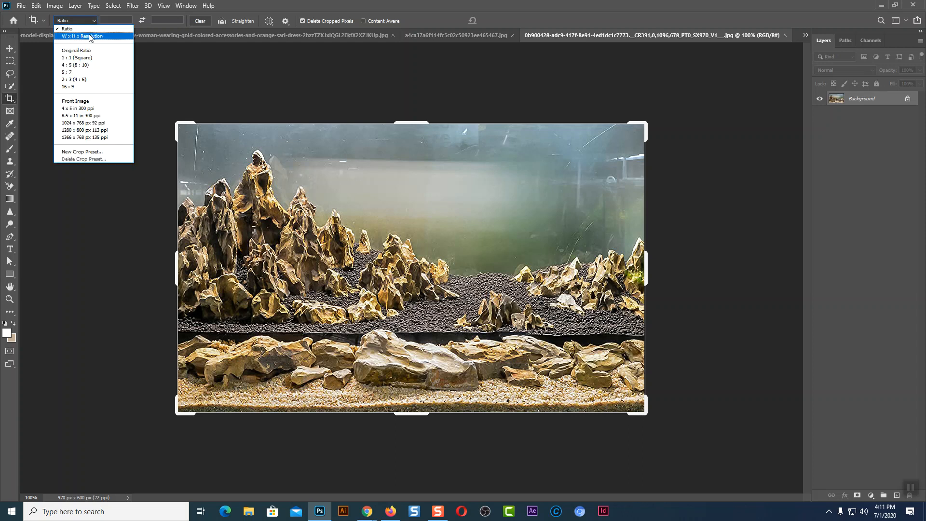
pyautogui.click(89, 37)
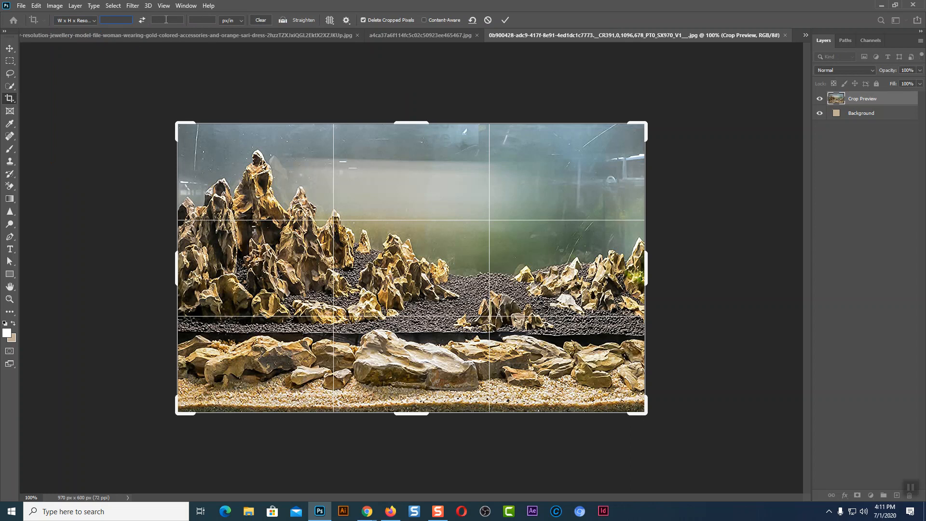
pyautogui.write('1in')
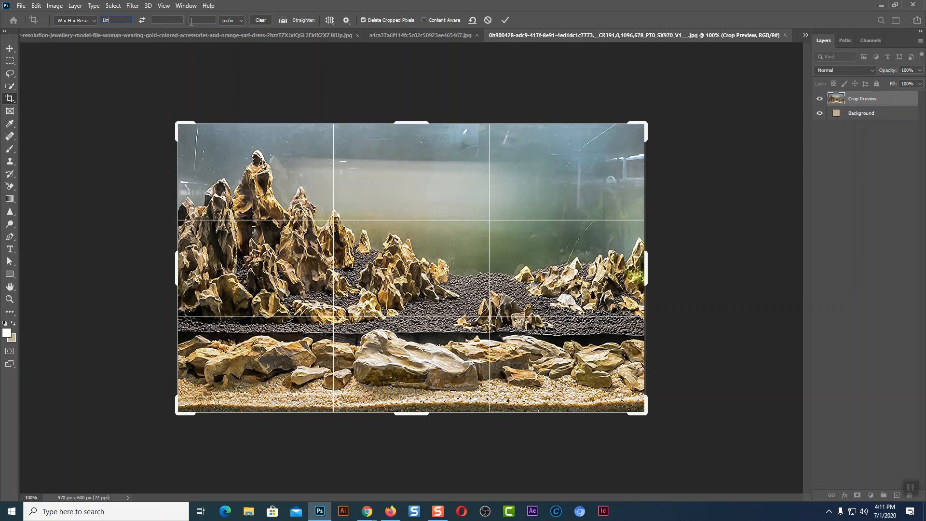
pyautogui.click(167, 18)
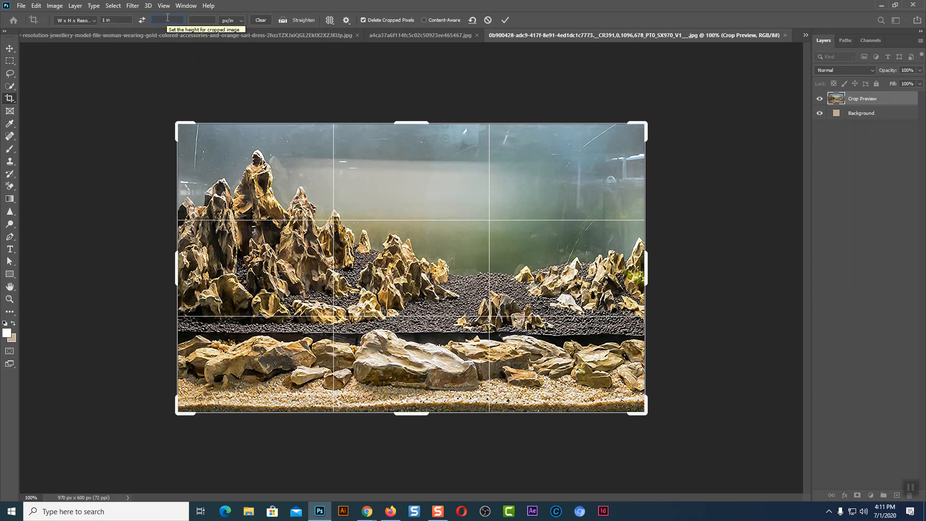
pyautogui.write('1')
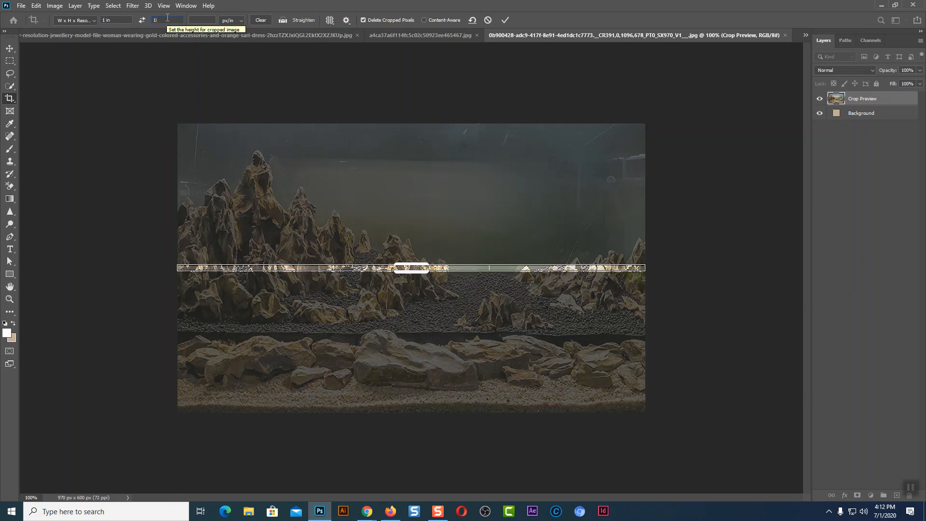
pyautogui.write('in')
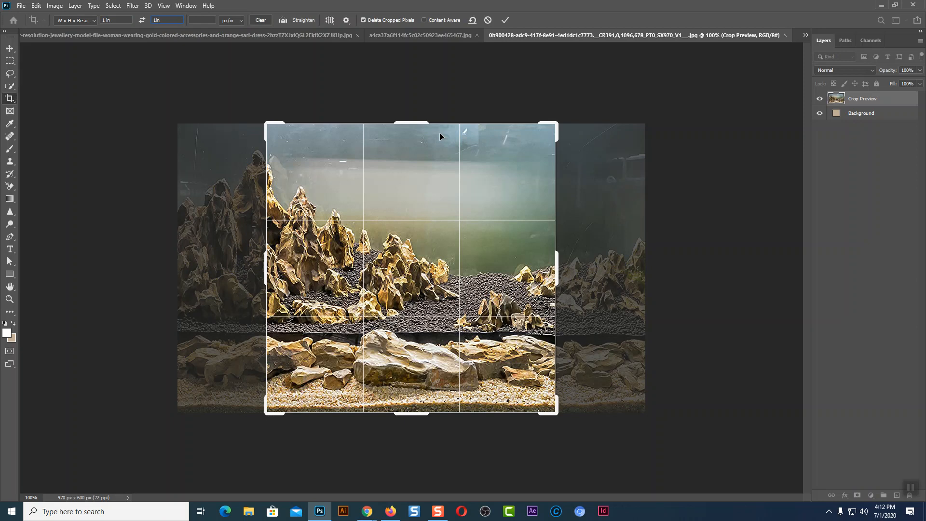
pyautogui.press('ctrl')
pyautogui.click(10, 49)
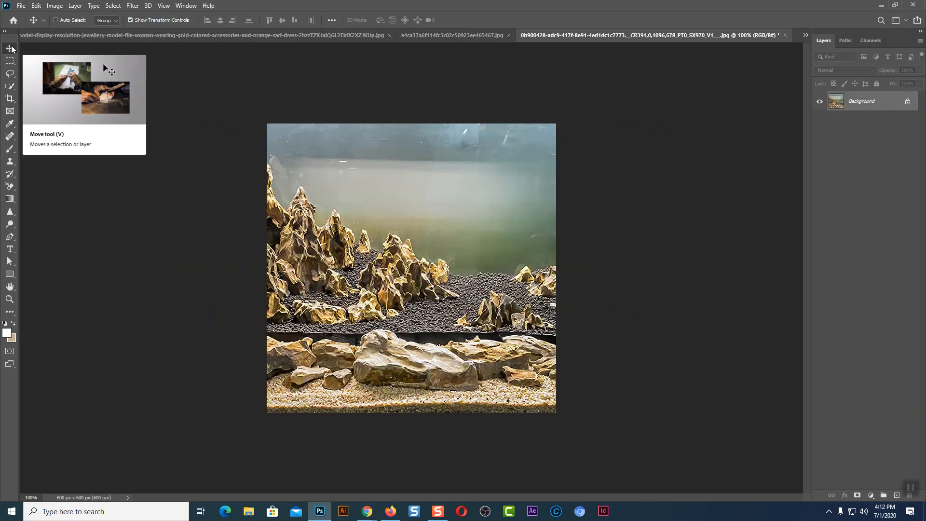
pyautogui.hotkey('ctrl', 'z')
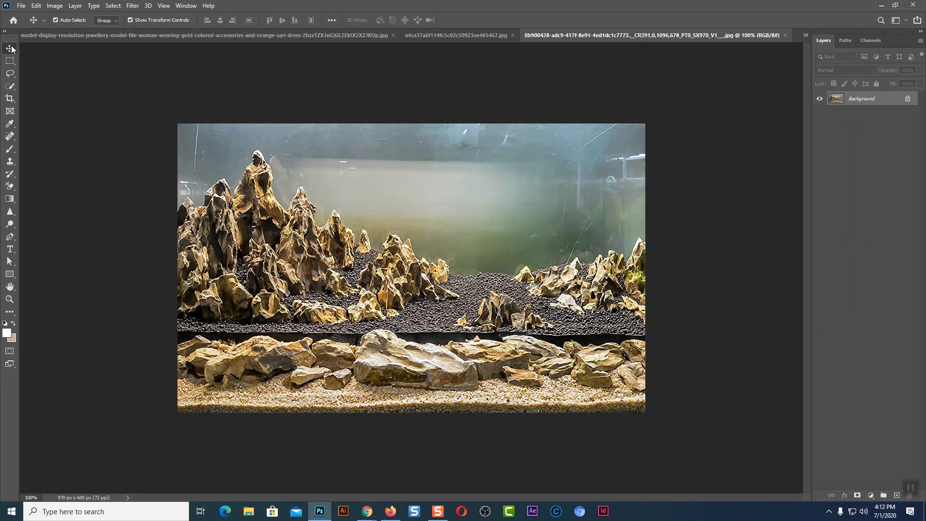
# Preview the 5 : 7 and 1024 x 768 px 92 ppi crop presets on the aquarium image, and switch the crop to Original Ratio
pyautogui.click(9, 98)
pyautogui.click(78, 20)
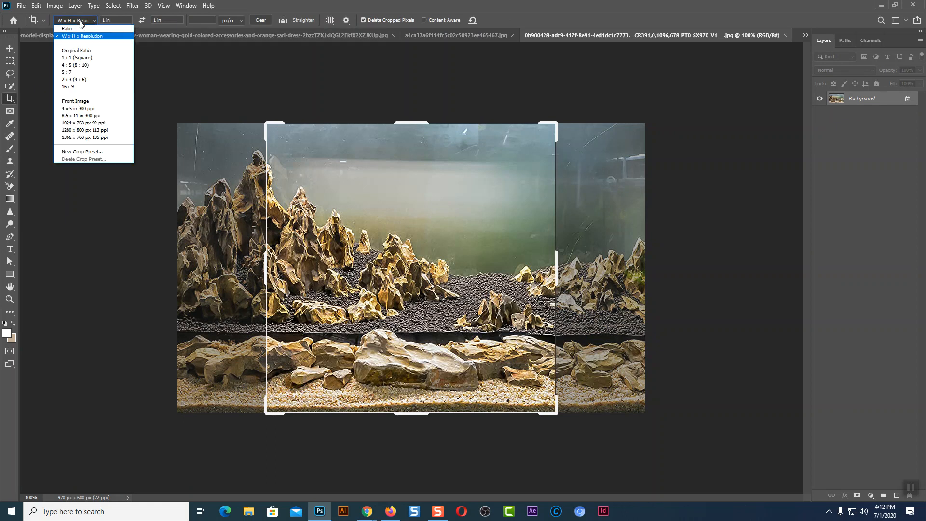
pyautogui.click(65, 72)
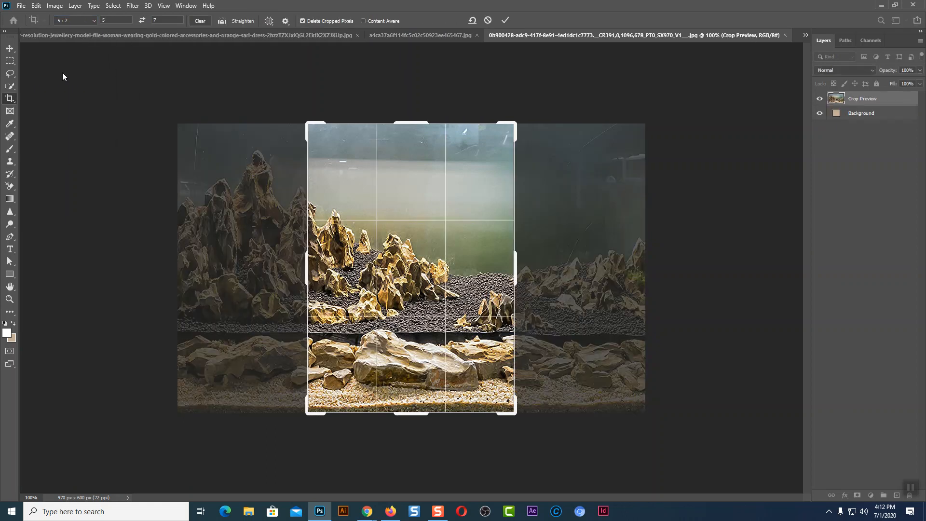
pyautogui.click(86, 22)
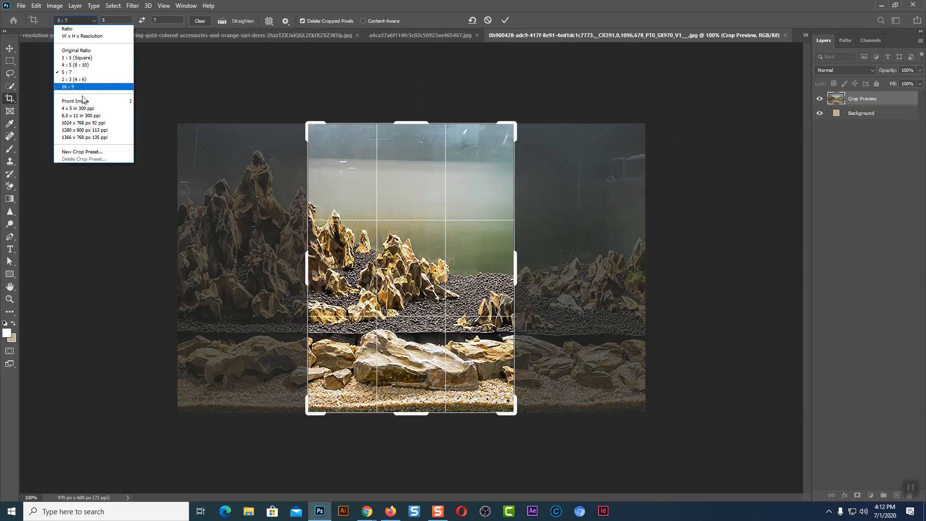
pyautogui.click(73, 123)
pyautogui.click(90, 22)
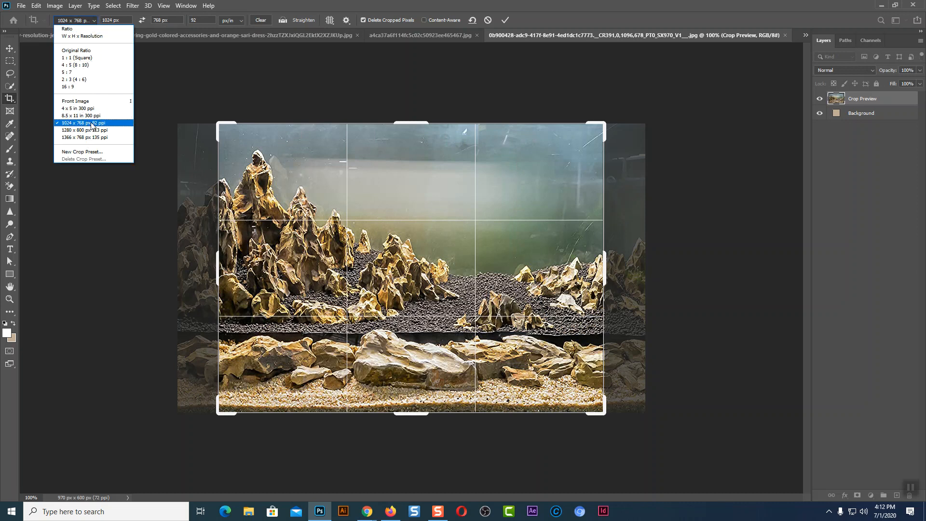
pyautogui.click(77, 51)
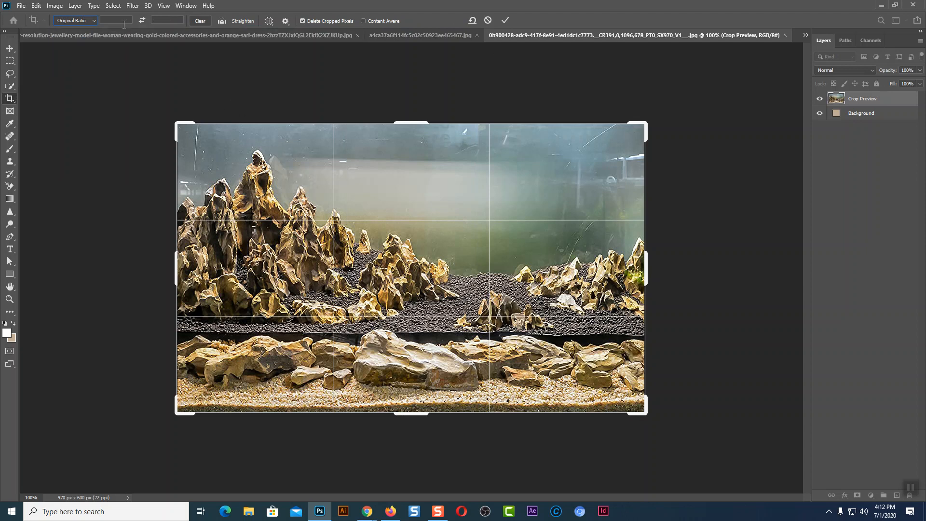
# Preview the Ratio crop setting on the aquarium image, and leave the crop at Original Ratio with the Move tool active
pyautogui.click(92, 21)
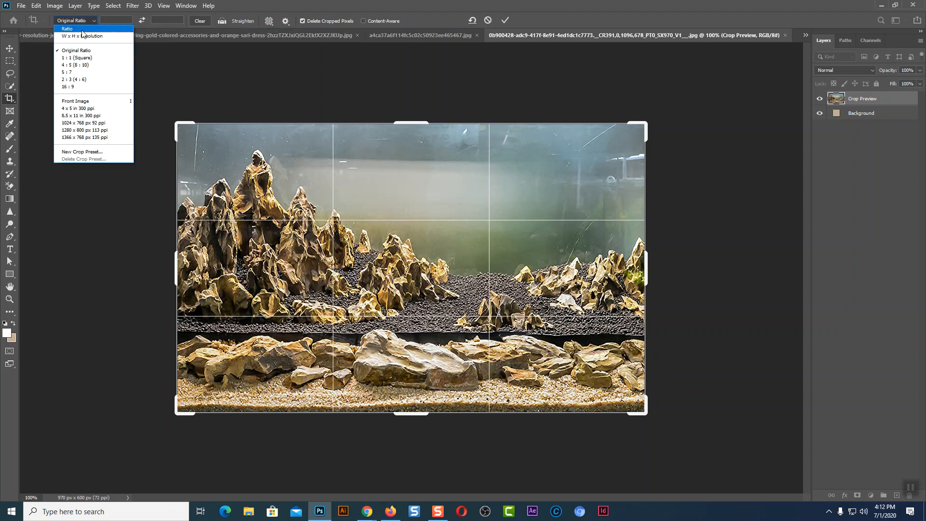
pyautogui.click(83, 29)
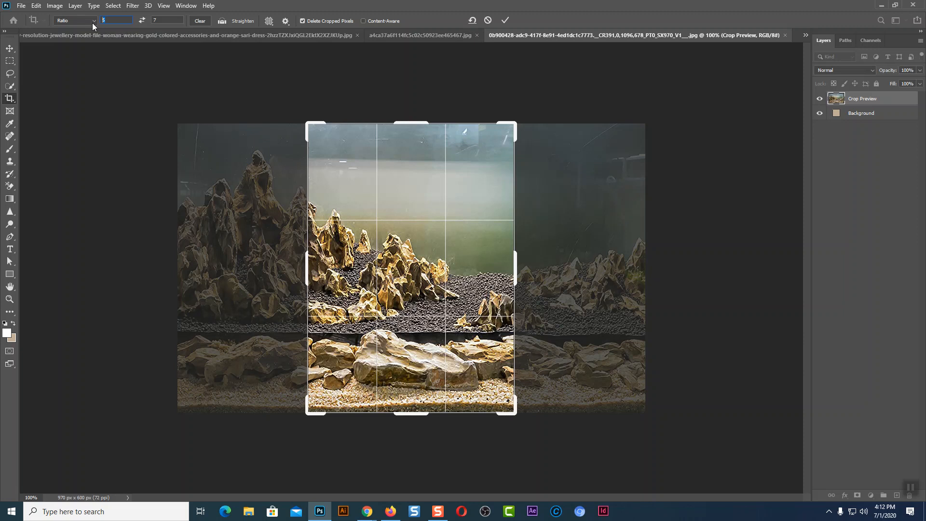
pyautogui.click(88, 22)
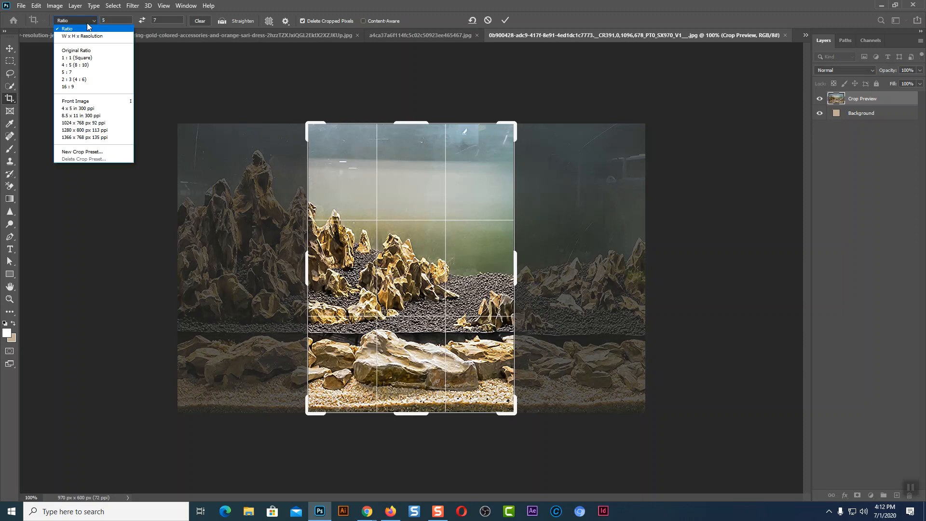
pyautogui.click(80, 49)
pyautogui.click(10, 48)
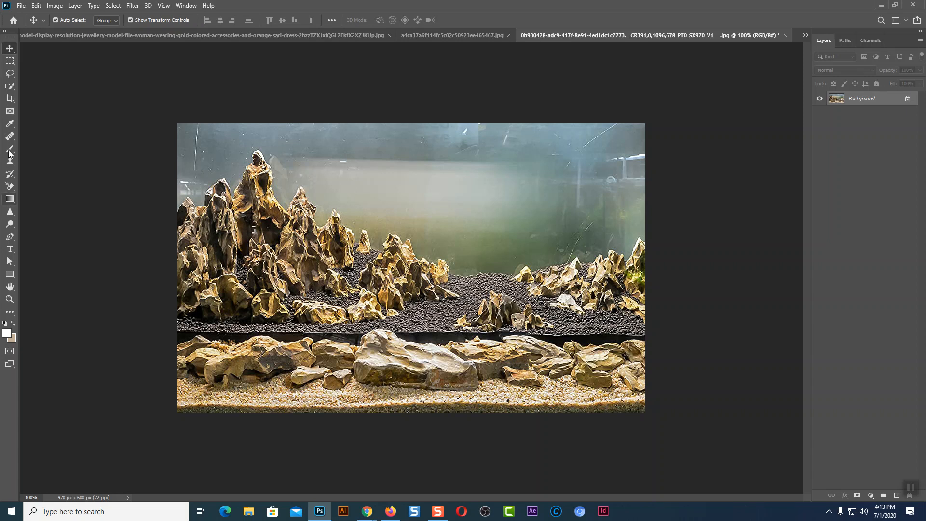
# Enlarge the crop frame to about 1148 x 710 px at Original Ratio, and switch to the Ratio setting with its values cleared
pyautogui.click(10, 98)
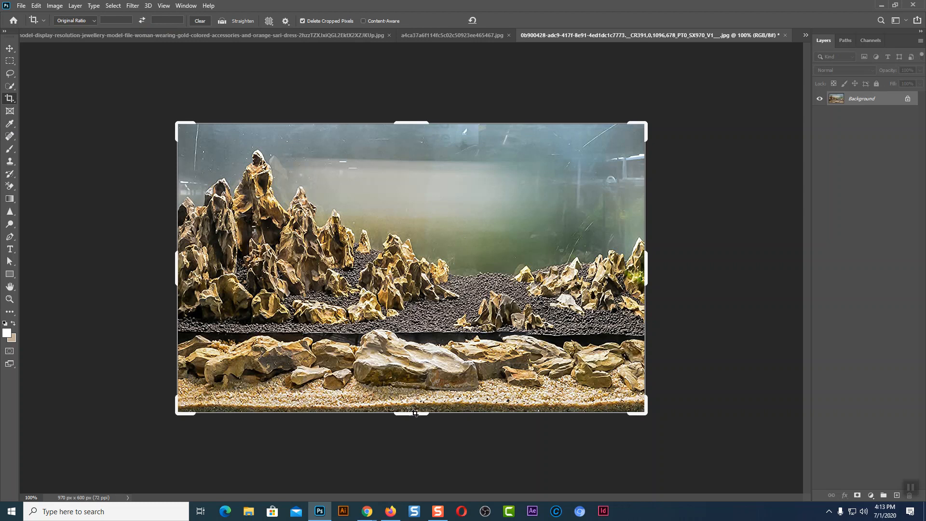
pyautogui.moveTo(410, 413); pyautogui.dragTo(405, 435)
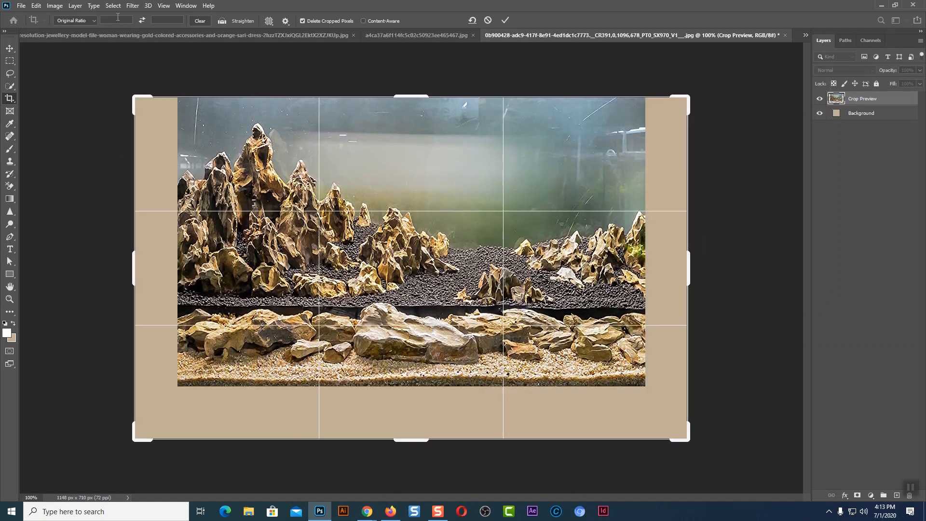
pyautogui.click(92, 21)
pyautogui.click(80, 30)
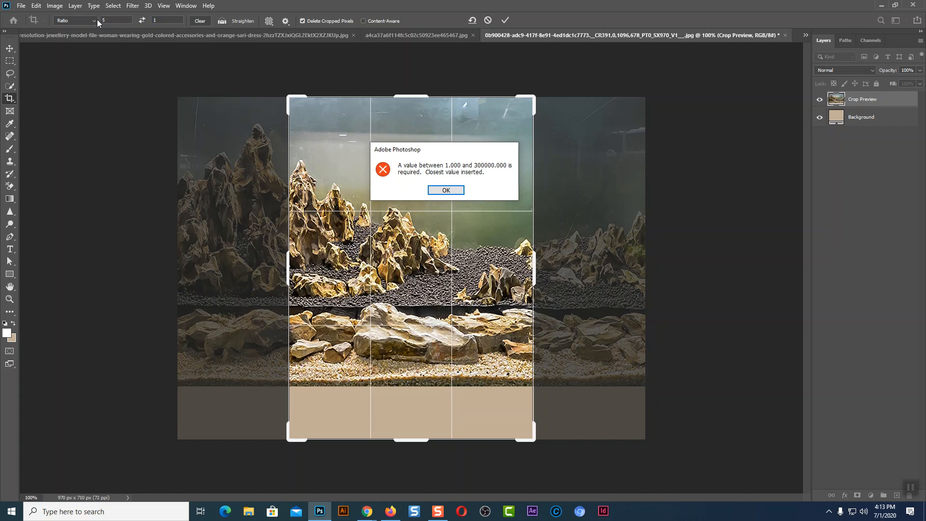
pyautogui.click(446, 190)
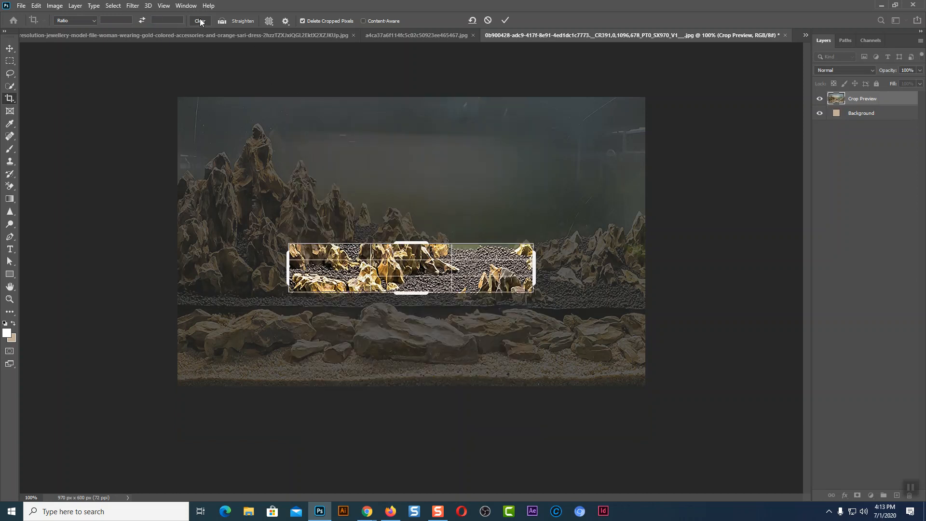
# Extend the aquarium canvas freely below and on both sides to about 1278 x 694 px with the Crop tool, and undo the crop
pyautogui.moveTo(408, 237); pyautogui.dragTo(408, 170)
pyautogui.moveTo(438, 371); pyautogui.dragTo(422, 412)
pyautogui.moveTo(424, 420); pyautogui.dragTo(424, 436)
pyautogui.moveTo(529, 265); pyautogui.dragTo(630, 266)
pyautogui.moveTo(192, 265); pyautogui.dragTo(104, 270)
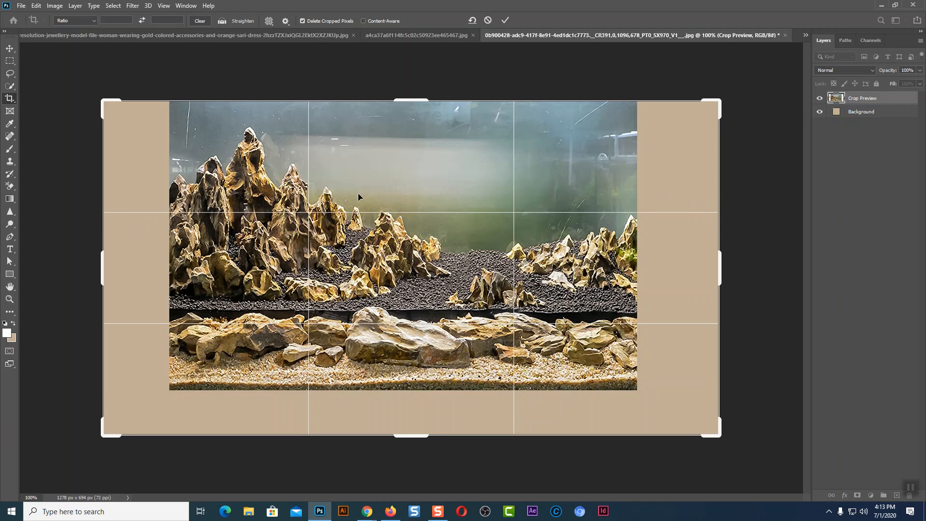
pyautogui.press('Return')
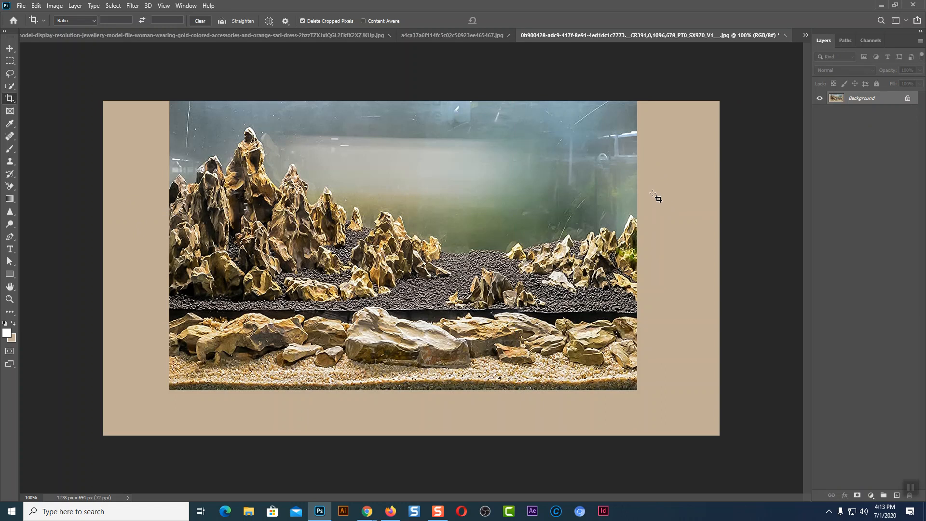
pyautogui.hotkey('ctrl', 'z')
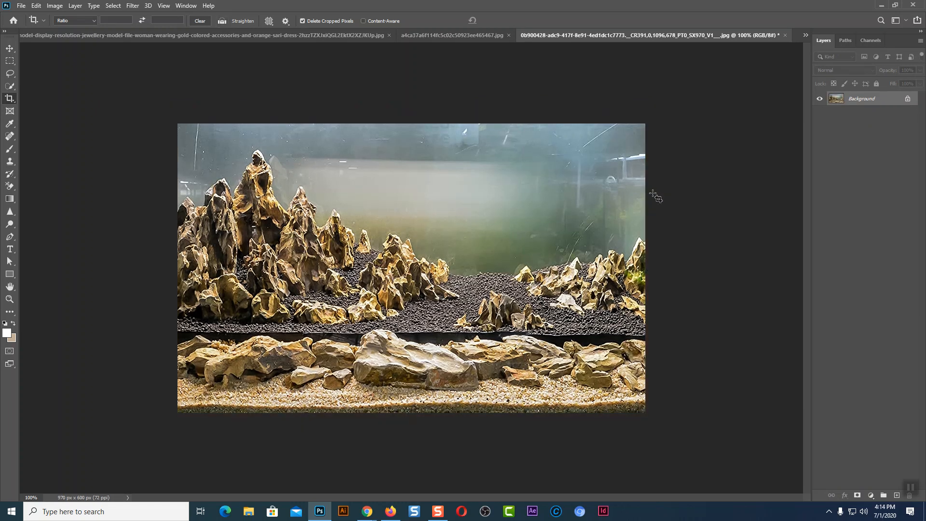
# Crop the image to a rectangular marquee of about 101 x 130 px around the tallest rock peak, then undo the crop and deselect
pyautogui.click(10, 47)
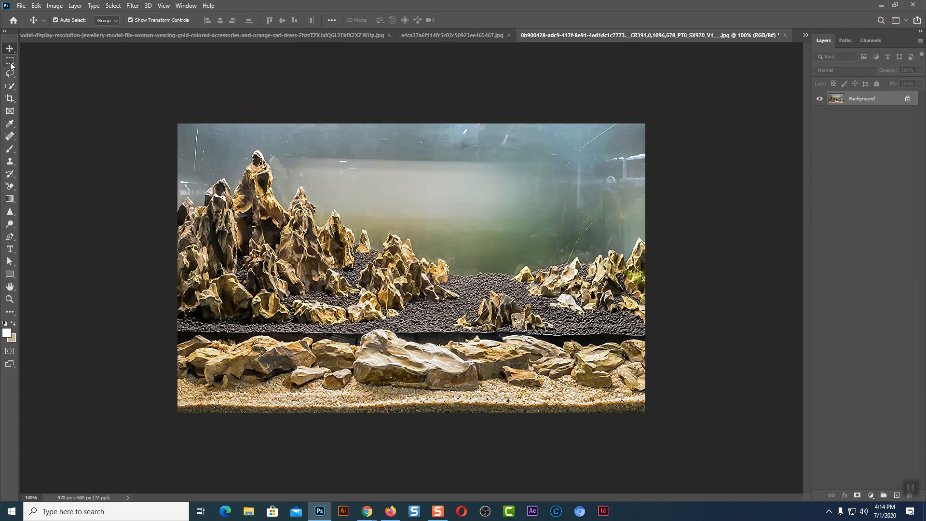
pyautogui.click(11, 64)
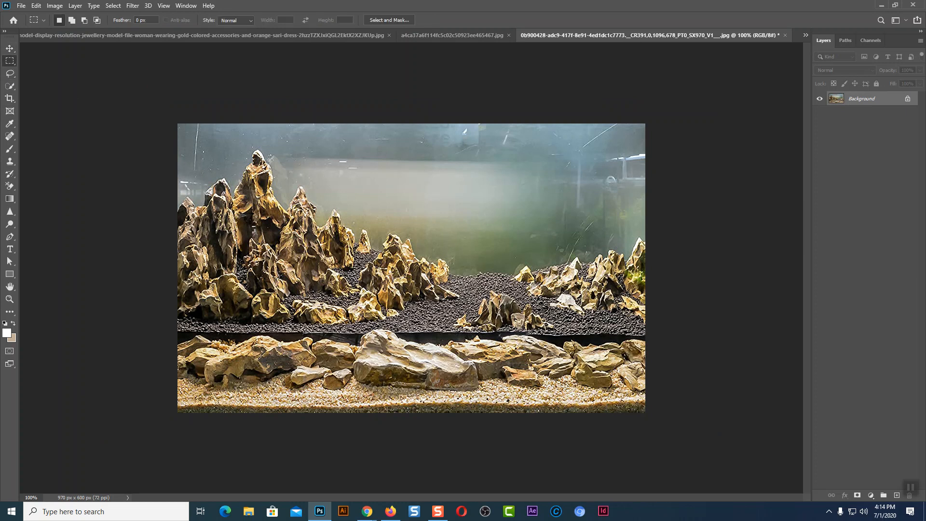
pyautogui.moveTo(233, 137); pyautogui.dragTo(281, 198)
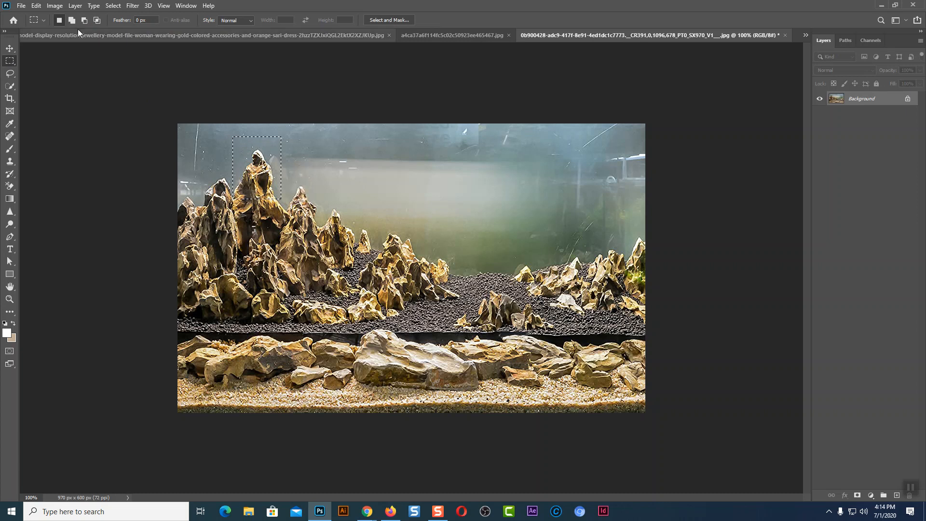
pyautogui.click(55, 5)
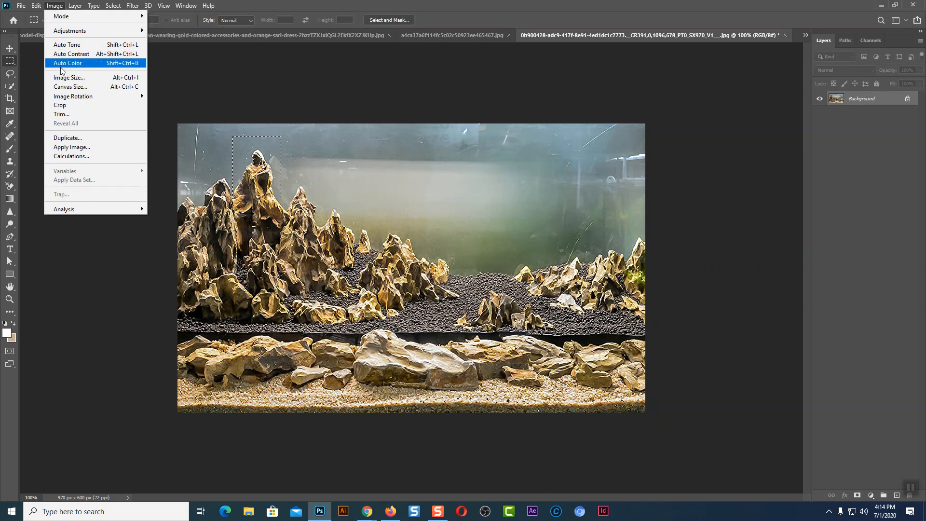
pyautogui.click(65, 105)
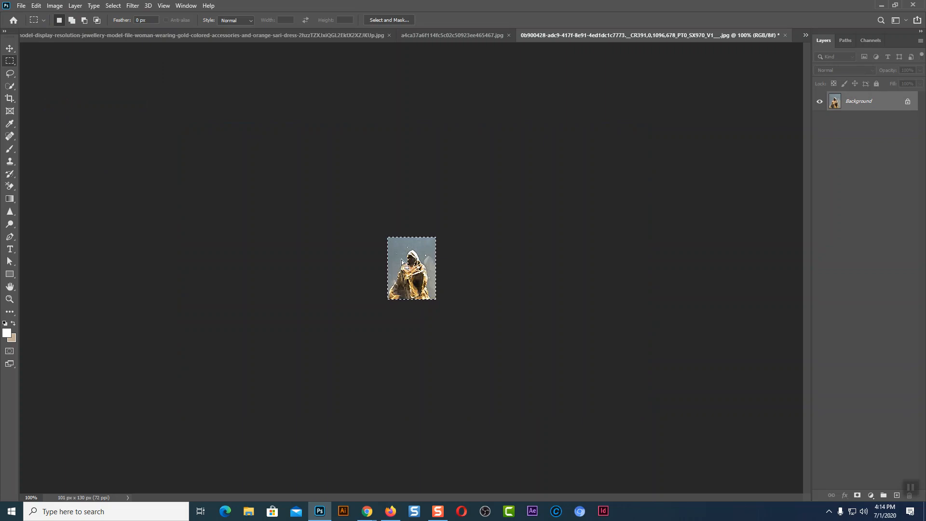
pyautogui.hotkey('ctrl', 'z')
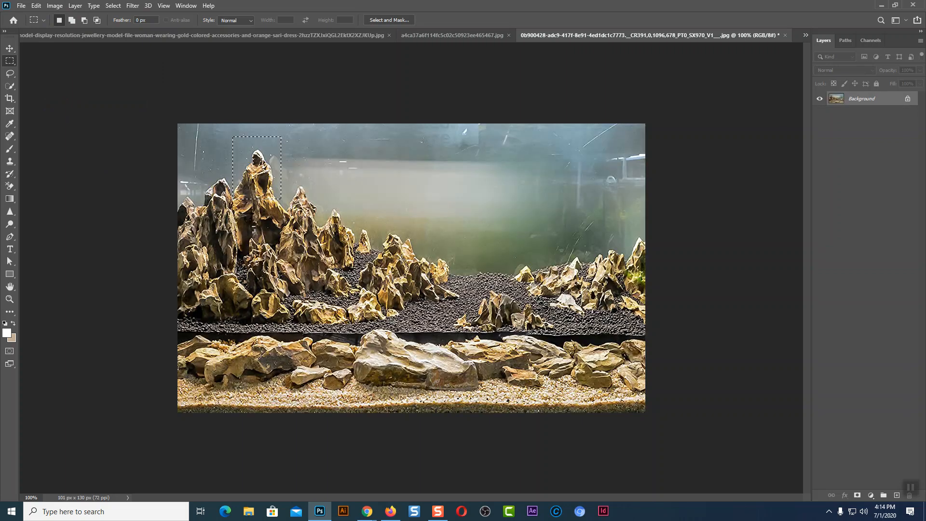
pyautogui.hotkey('ctrl', 'd')
# Set the marquee style to Fixed Size, place a 64 x 64 px selection in the water above the rocks, and deselect it
pyautogui.click(245, 21)
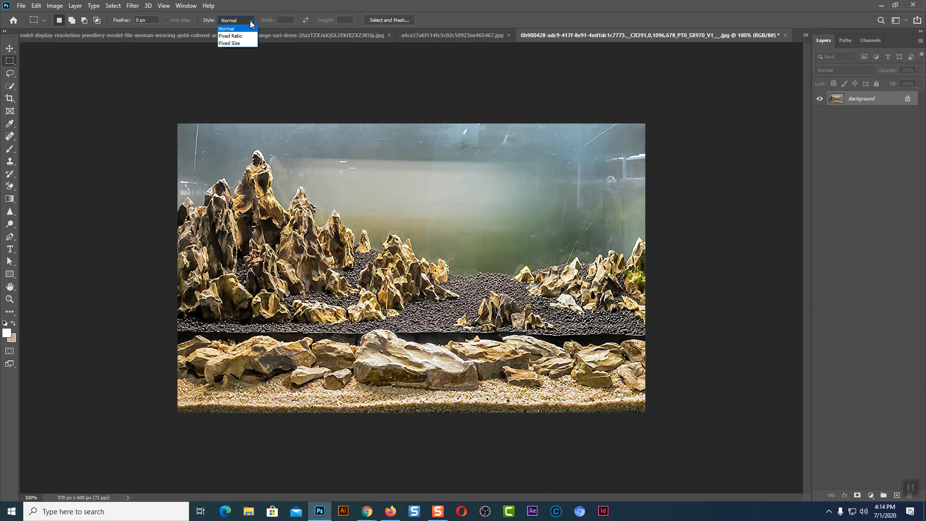
pyautogui.click(230, 45)
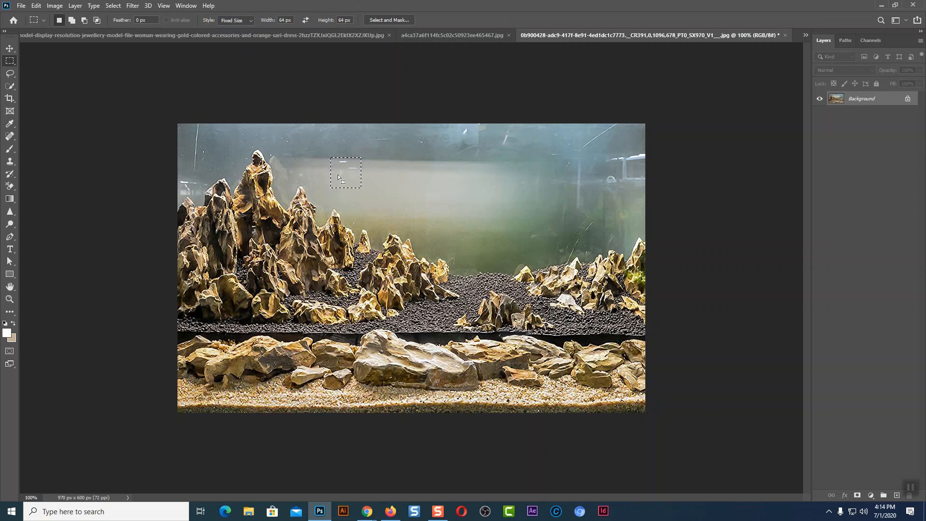
pyautogui.hotkey('ctrl', 'd')
# Set the fixed marquee size to 1200 px wide with a new height, select the whole aquarium image with it, and deselect
pyautogui.click(291, 18)
pyautogui.write('1200')
pyautogui.press('Tab')
pyautogui.write('1200')
pyautogui.click(343, 188)
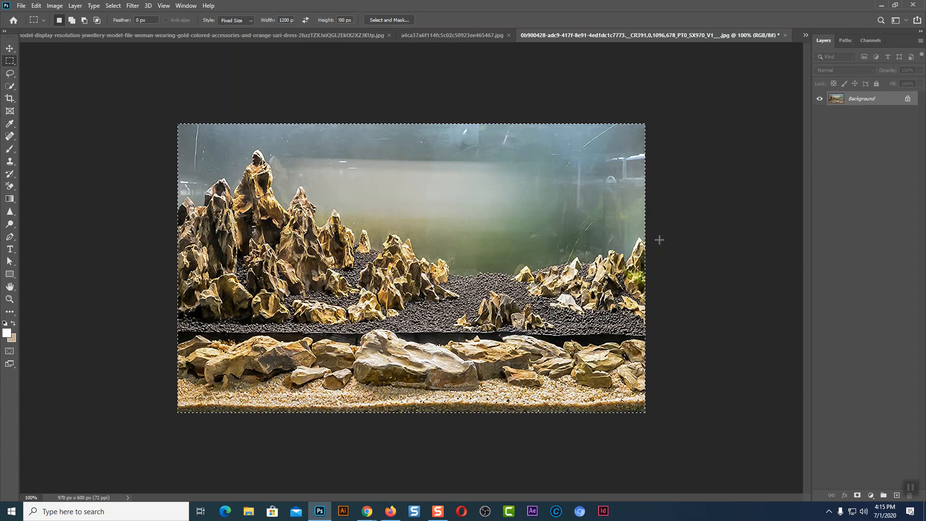
pyautogui.hotkey('ctrl', 'd')
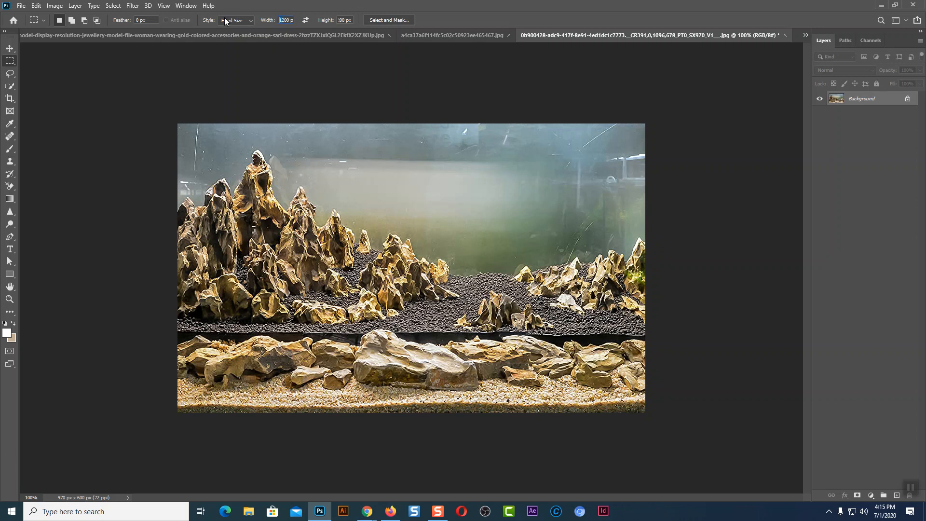
# Crop the aquarium image to a fixed-size 200 x 200 px marquee placed over the rock peaks
pyautogui.write('200')
pyautogui.click(343, 20)
pyautogui.click(271, 176)
pyautogui.click(54, 5)
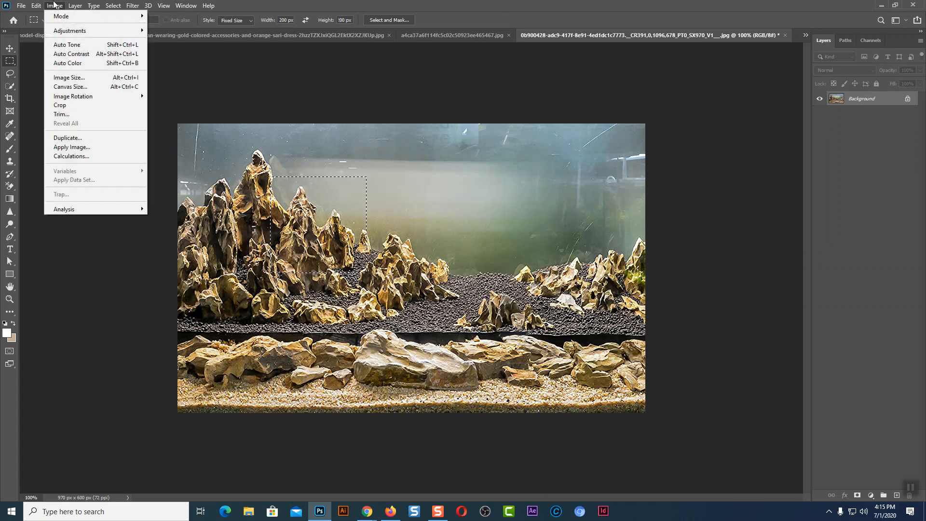
pyautogui.click(68, 108)
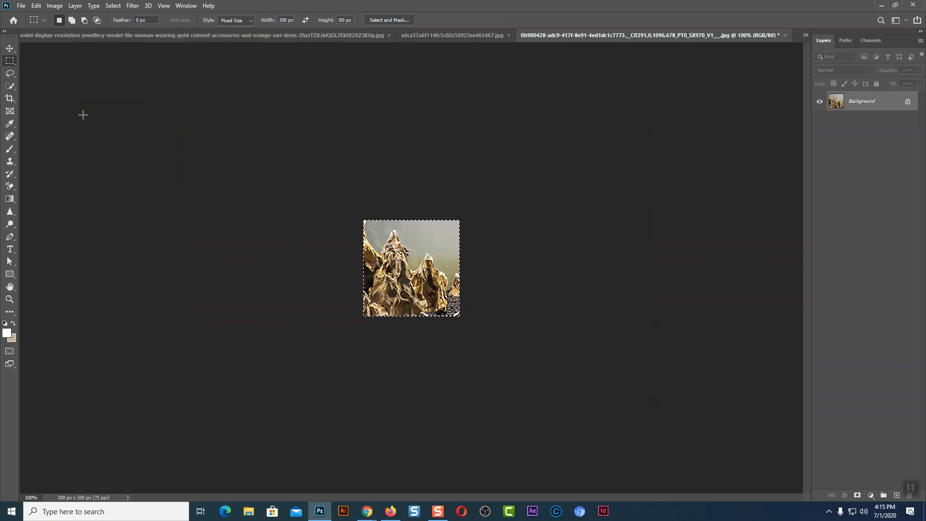
# Undo the crop to the fixed-size marquee and deselect the area over the rock peaks
pyautogui.hotkey('ctrl', 'd')
pyautogui.hotkey('ctrl', 'z')
pyautogui.hotkey('ctrl', 'z')
pyautogui.hotkey('ctrl', 'd')
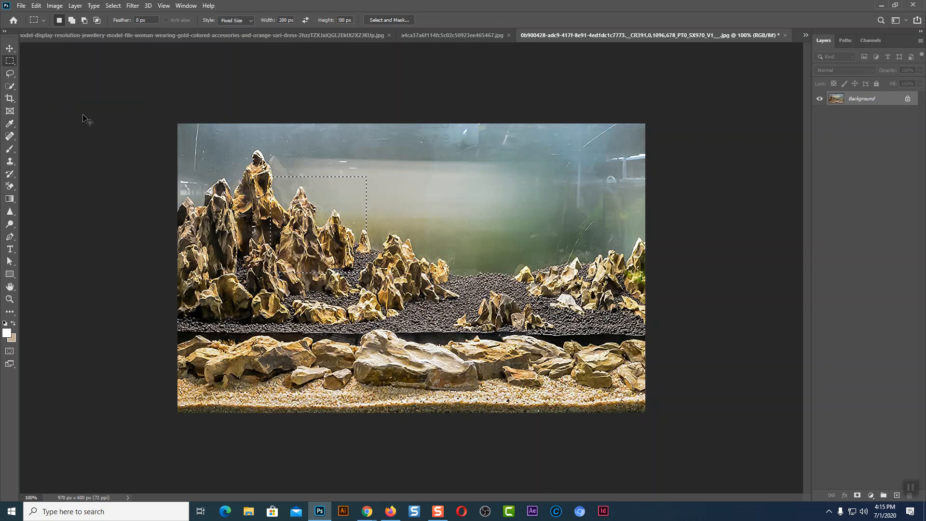
# Try the Fixed Ratio marquee style with a width of 5, then return the style to Normal
pyautogui.click(231, 21)
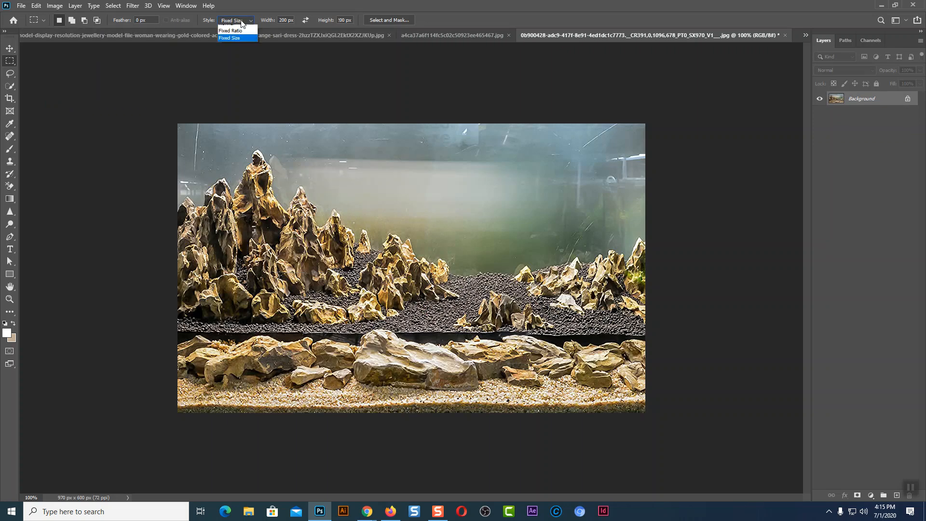
pyautogui.click(233, 34)
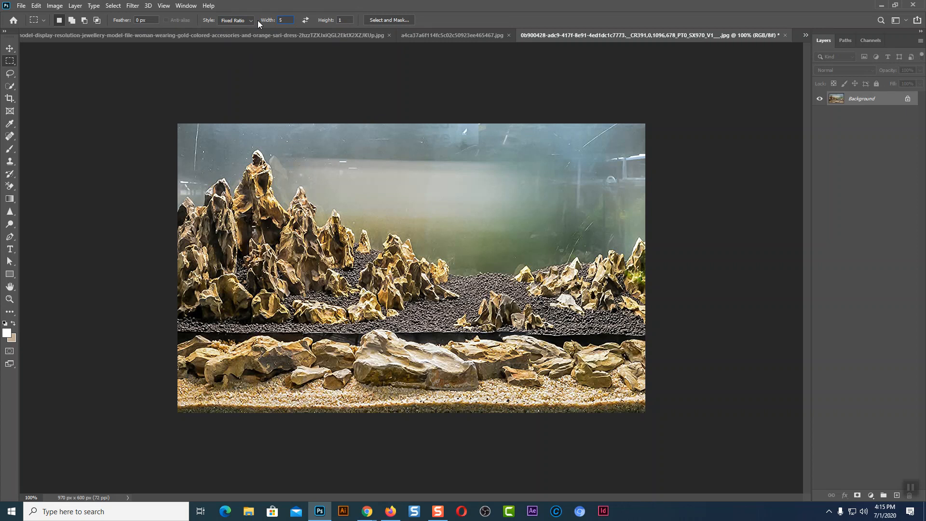
pyautogui.write('5')
pyautogui.click(236, 20)
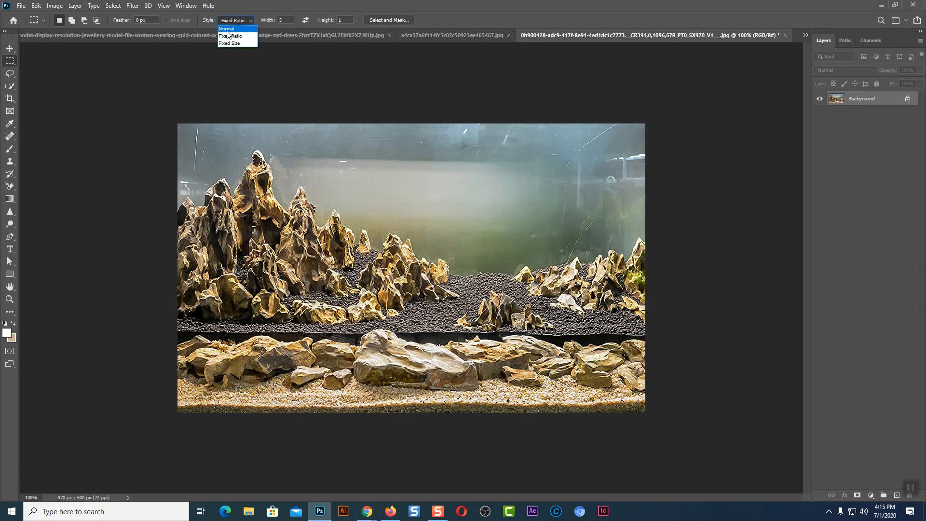
pyautogui.click(227, 29)
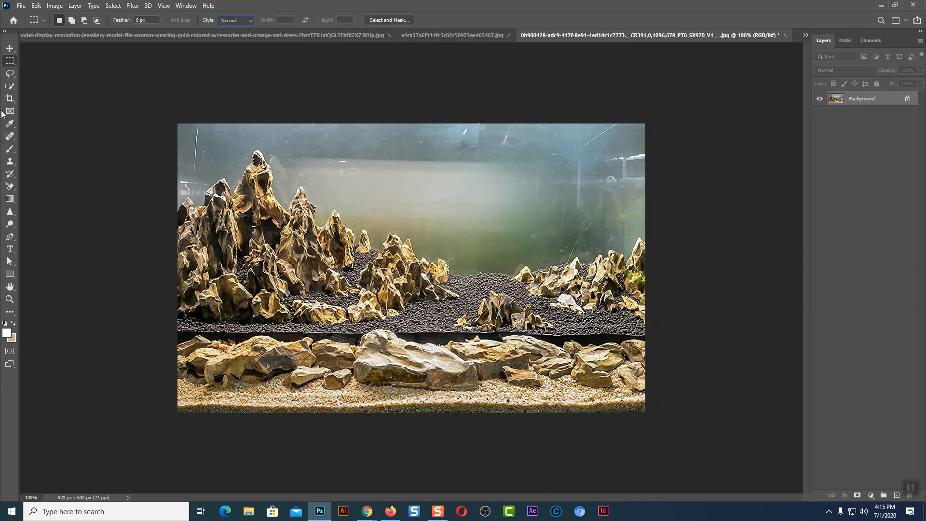
pyautogui.click(9, 98)
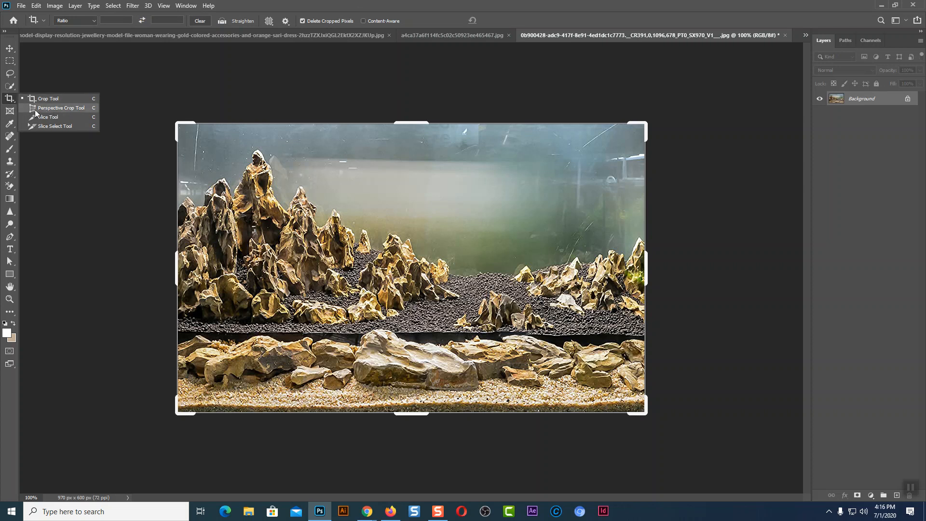
pyautogui.click(11, 100)
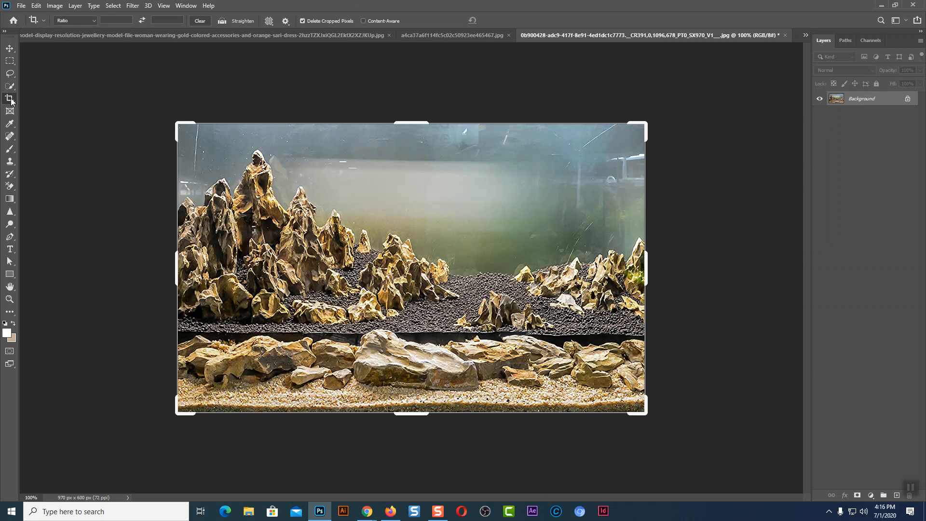
pyautogui.click(10, 49)
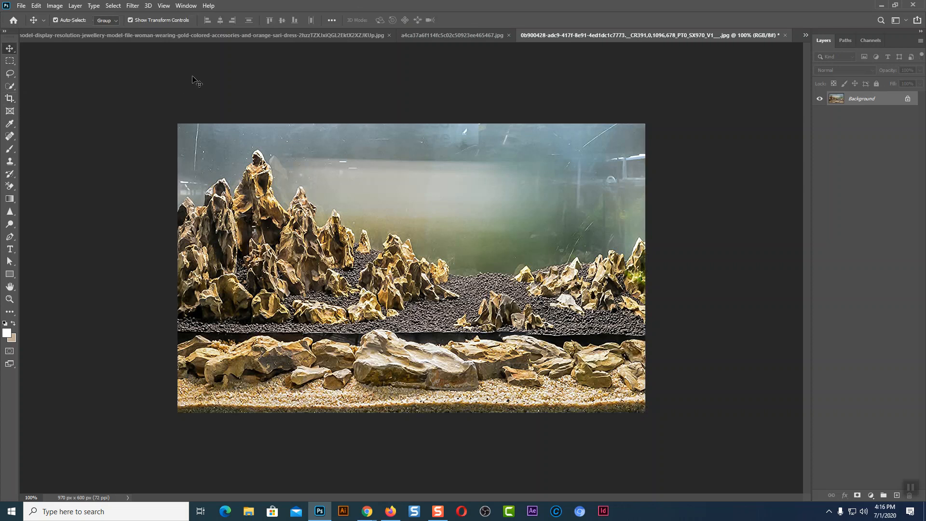
# Switch to Chrome, open the framed flower glass painting at full size in its own tab, and save the image
pyautogui.click(369, 512)
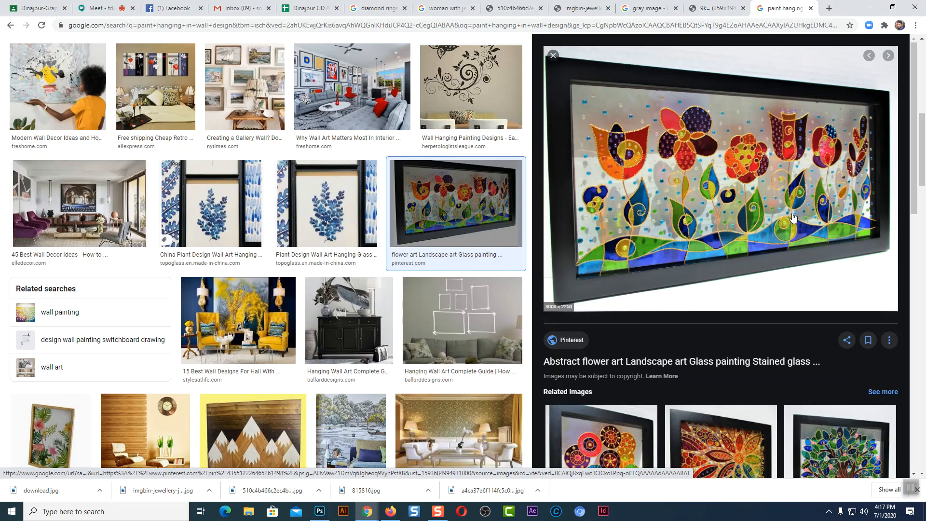
pyautogui.rightClick(699, 183)
pyautogui.click(735, 257)
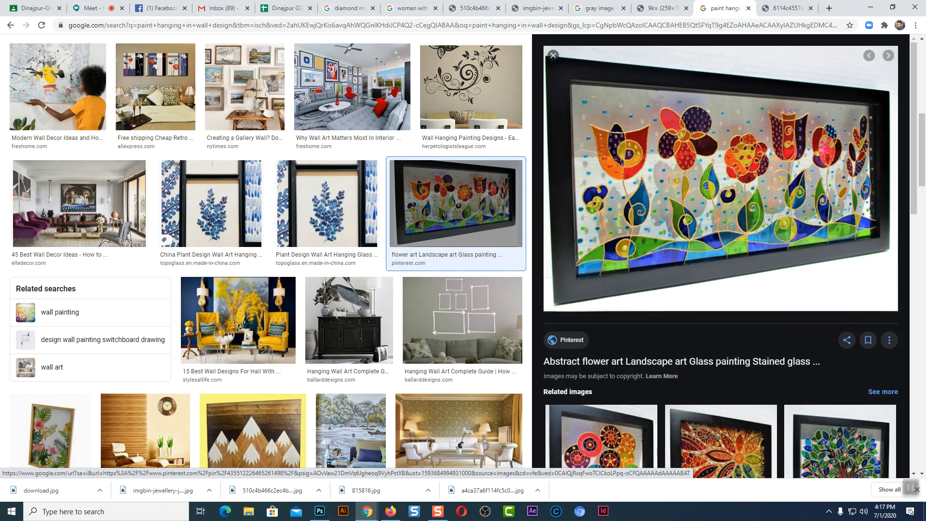
pyautogui.click(784, 8)
pyautogui.rightClick(461, 170)
pyautogui.click(478, 189)
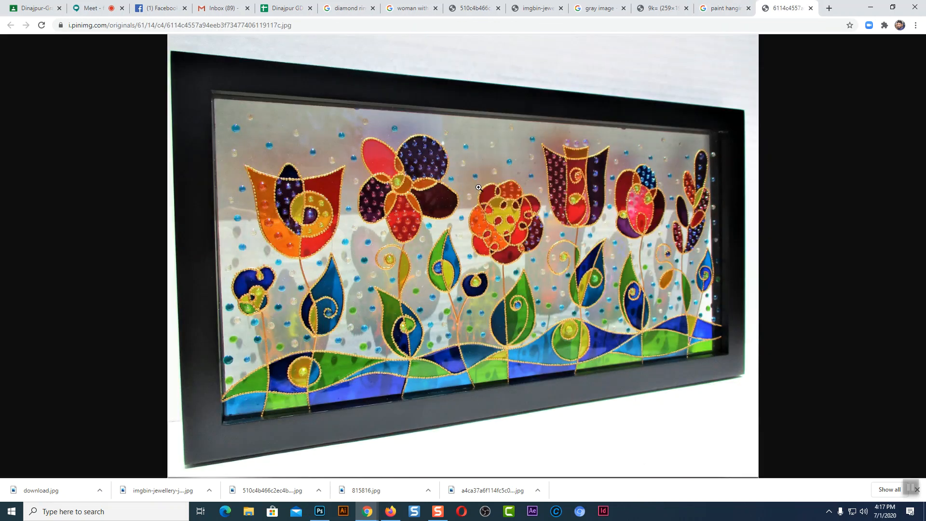
pyautogui.click(381, 244)
pyautogui.click(319, 512)
pyautogui.click(20, 6)
pyautogui.click(29, 25)
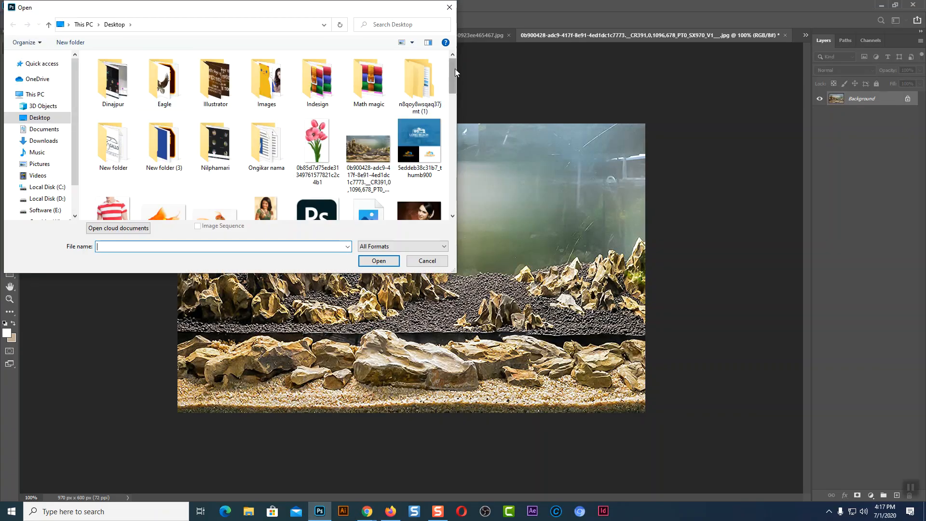
pyautogui.moveTo(455, 66); pyautogui.dragTo(456, 196)
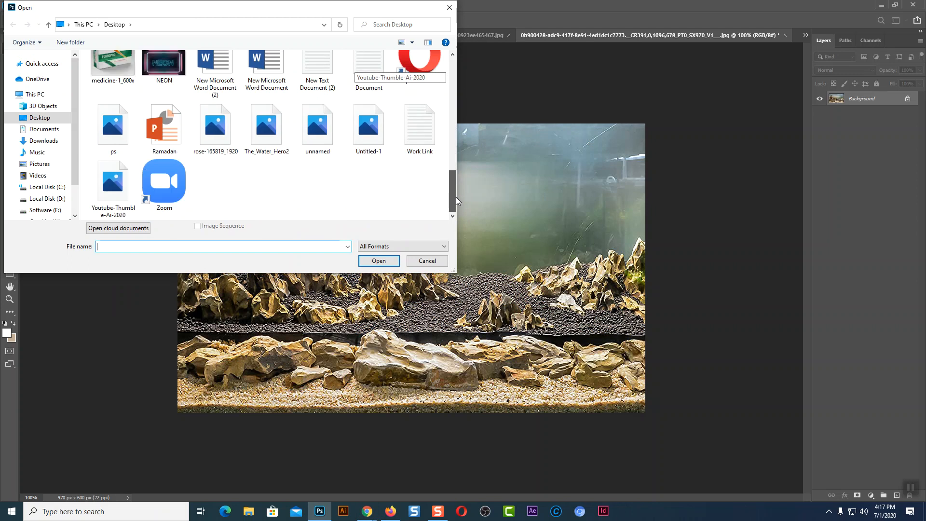
pyautogui.moveTo(456, 186); pyautogui.dragTo(452, 97)
pyautogui.doubleClick(369, 181)
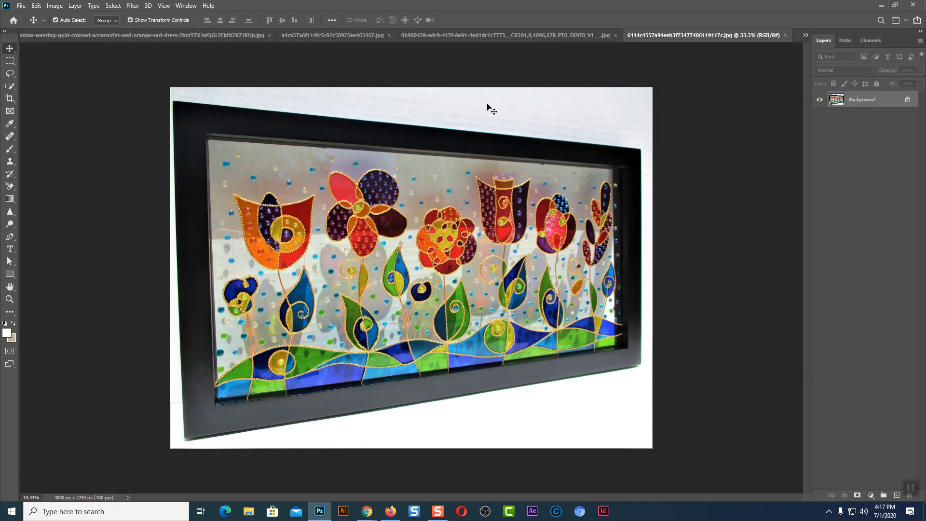
# Trim all four sides of the painting image close to the black frame with the Crop tool, then undo the crop
pyautogui.click(9, 98)
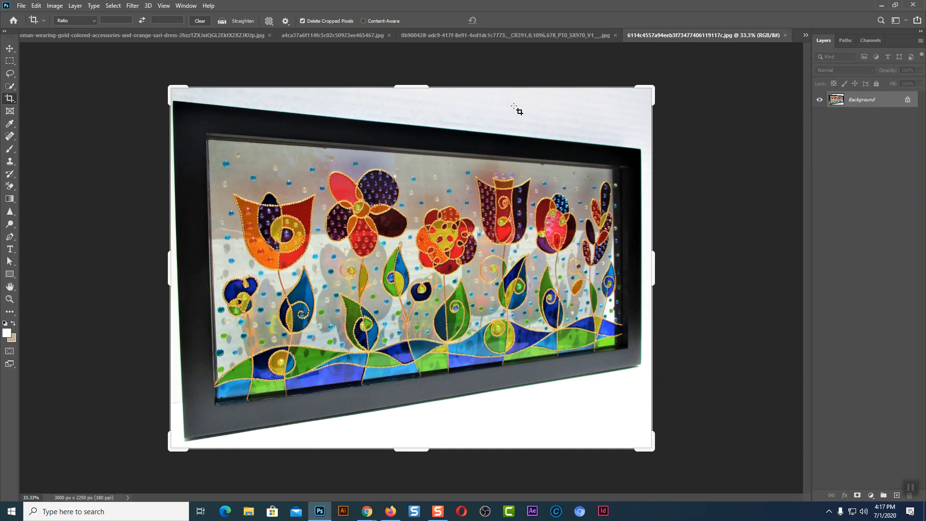
pyautogui.moveTo(423, 86); pyautogui.dragTo(423, 94)
pyautogui.moveTo(409, 449); pyautogui.dragTo(408, 440)
pyautogui.moveTo(170, 264); pyautogui.dragTo(173, 264)
pyautogui.moveTo(654, 271); pyautogui.dragTo(647, 272)
pyautogui.press('Return')
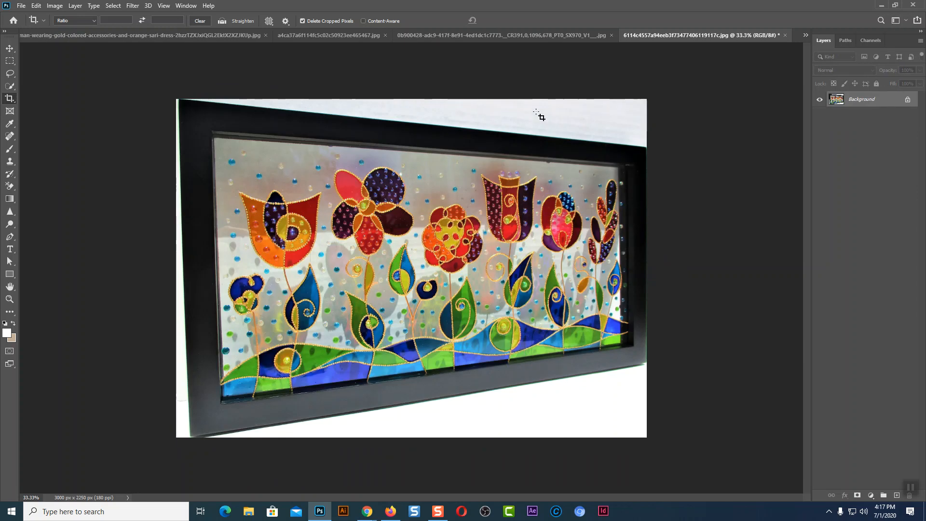
pyautogui.press('ctrl')
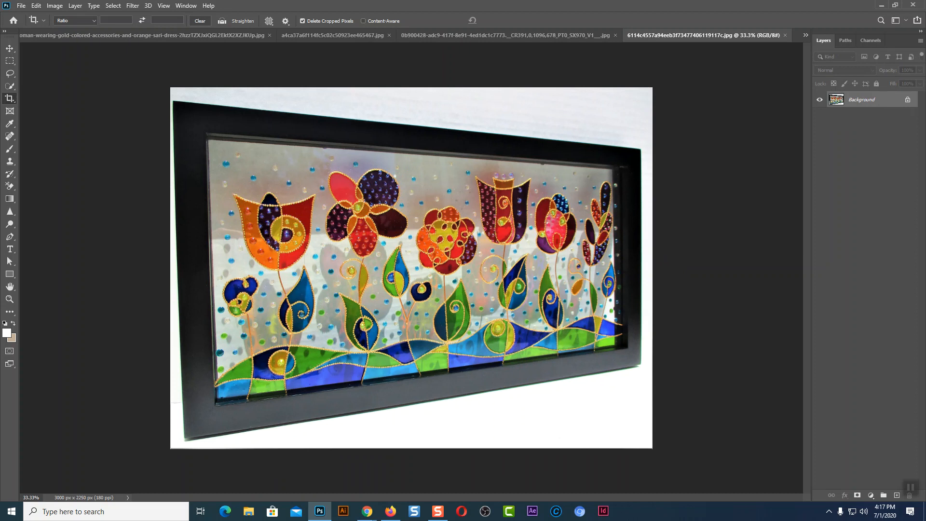
# Select the black picture frame by tracing its four outer corners with the Polygonal Lasso tool
pyautogui.rightClick(7, 77)
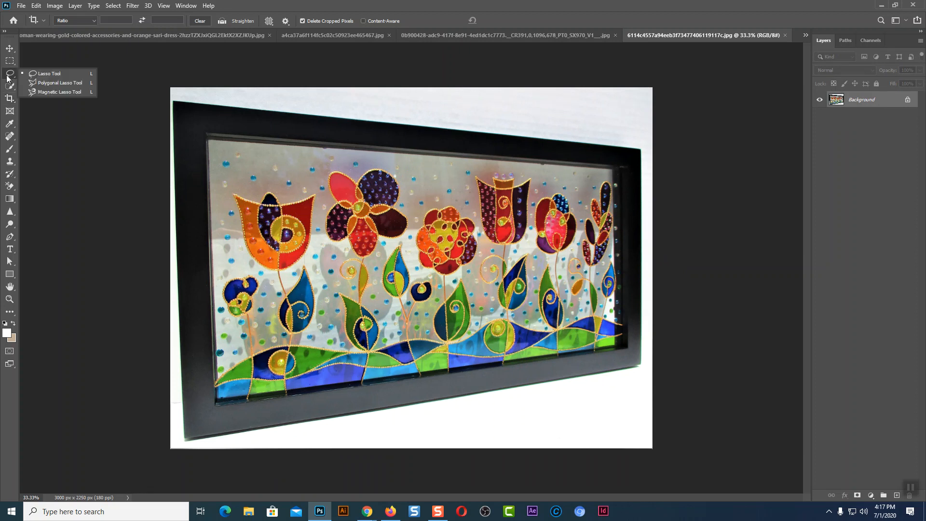
pyautogui.click(40, 82)
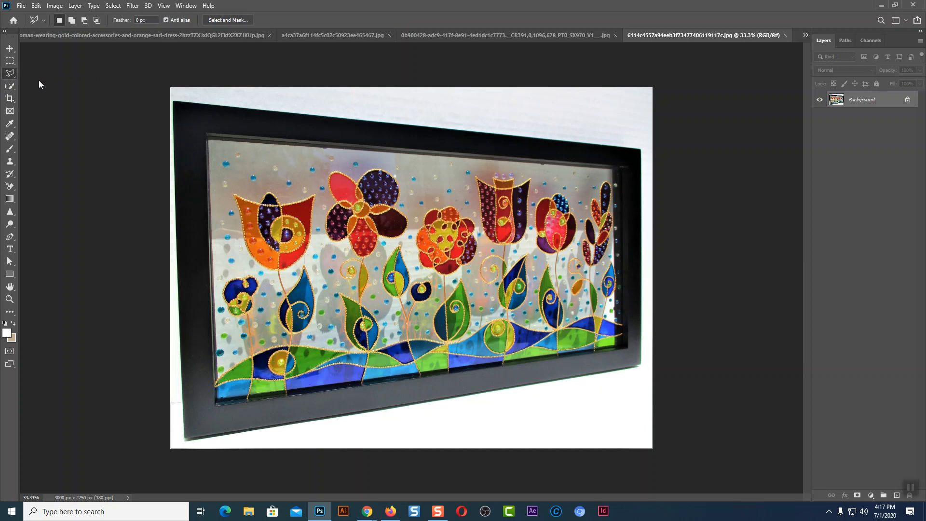
pyautogui.click(174, 102)
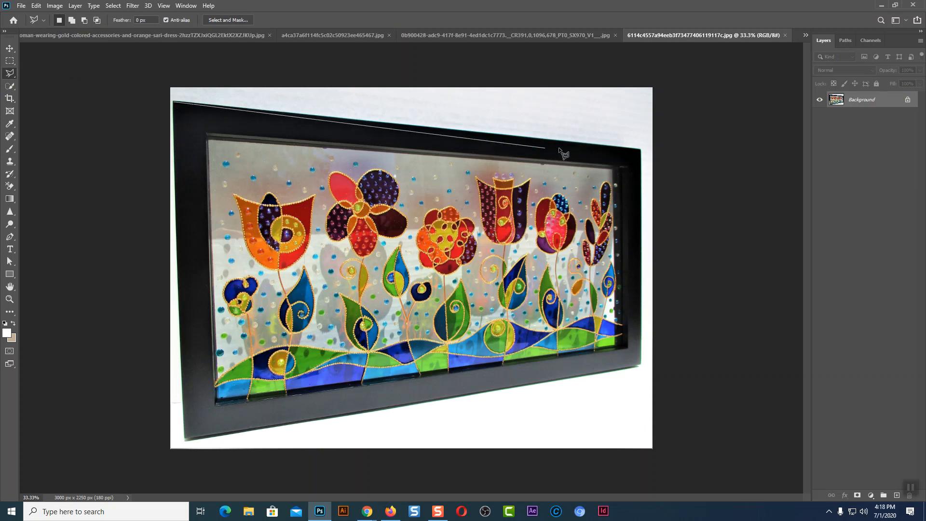
pyautogui.click(641, 150)
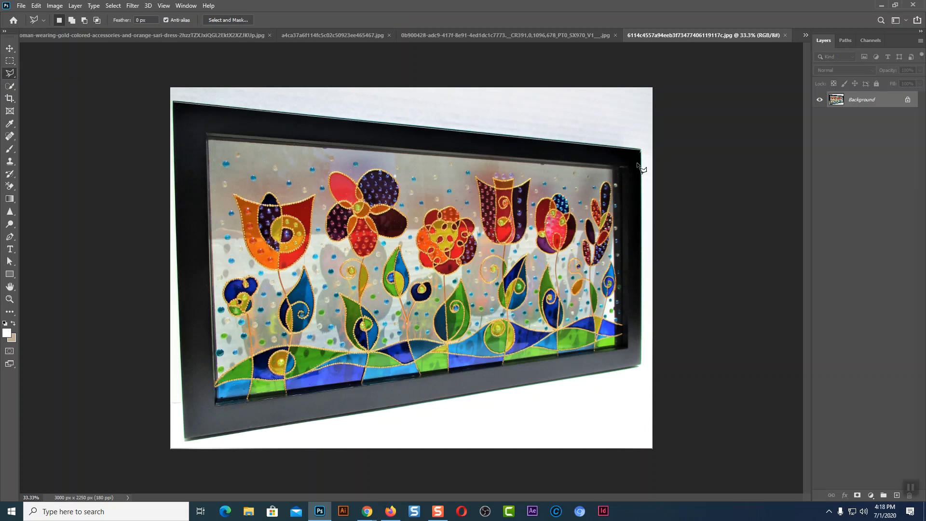
pyautogui.click(641, 366)
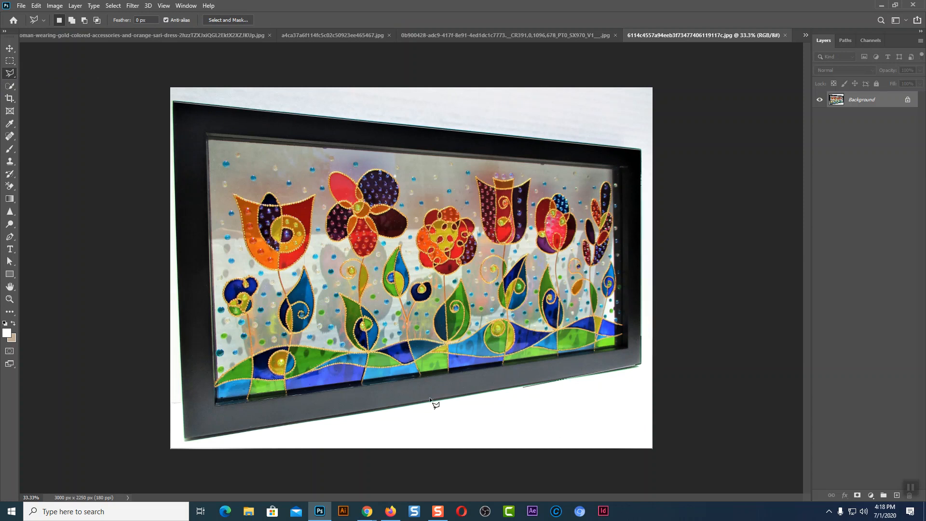
pyautogui.click(185, 438)
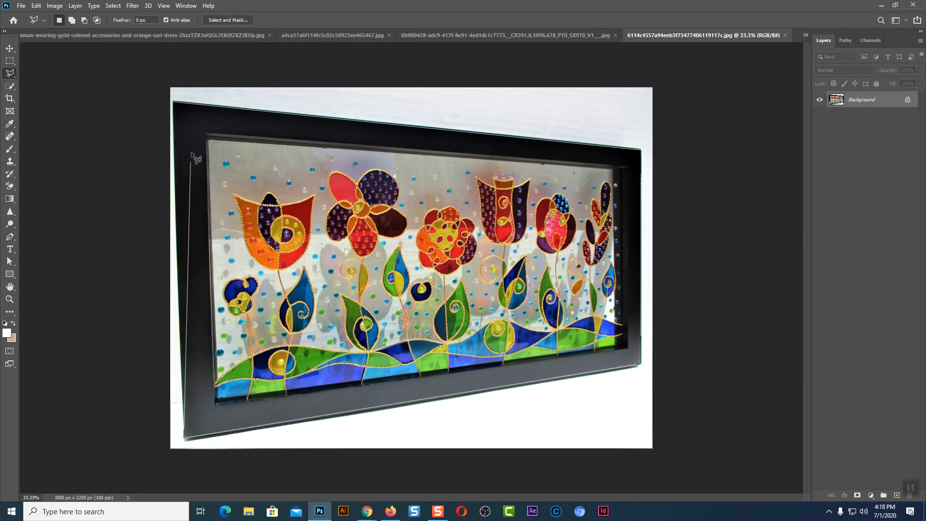
pyautogui.click(174, 101)
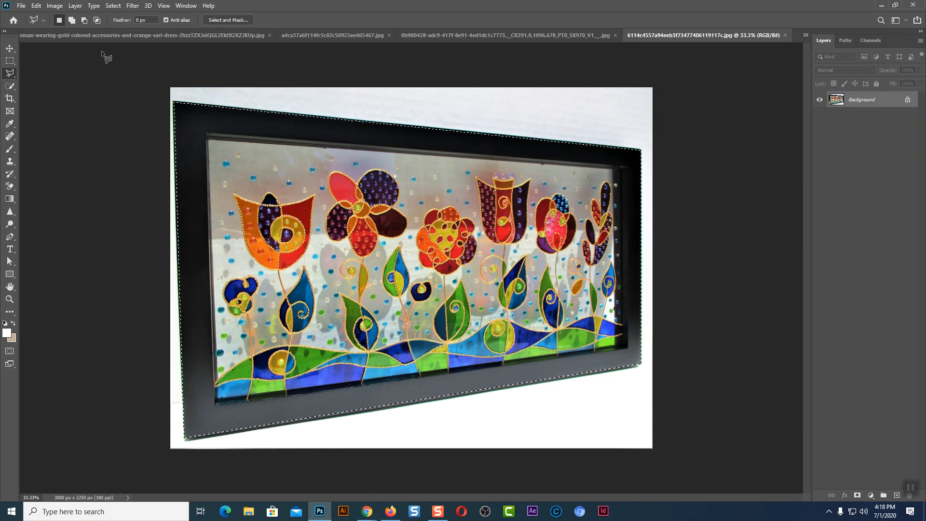
# Crop the image to the polygonal frame selection, then undo the crop and deselect
pyautogui.click(55, 6)
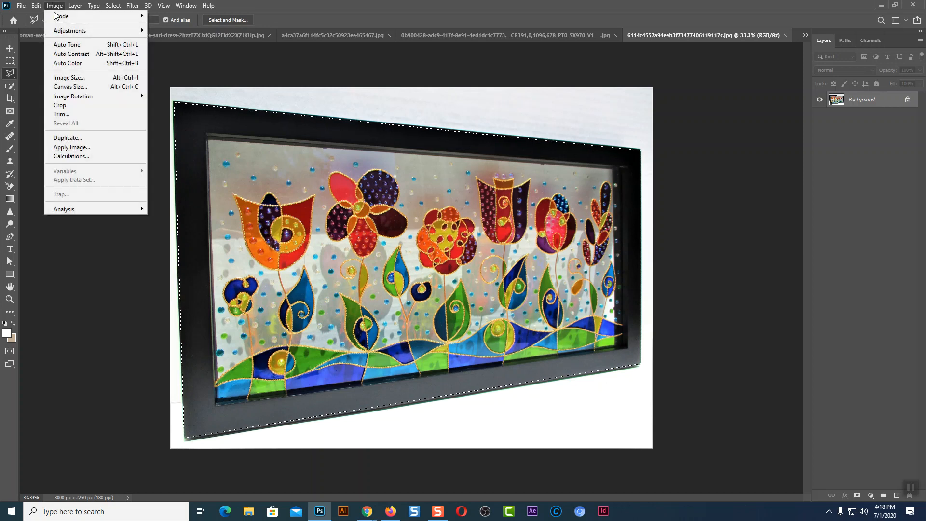
pyautogui.click(67, 104)
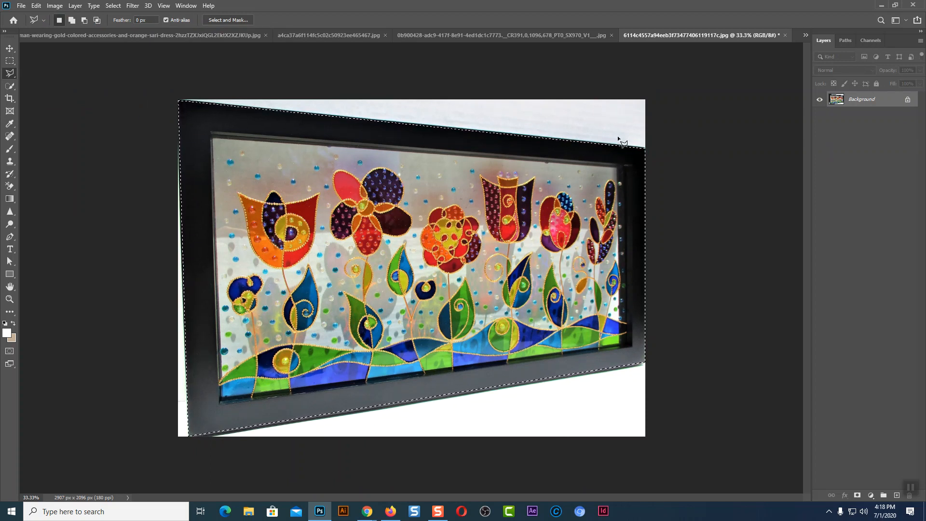
pyautogui.hotkey('ctrl', 'z')
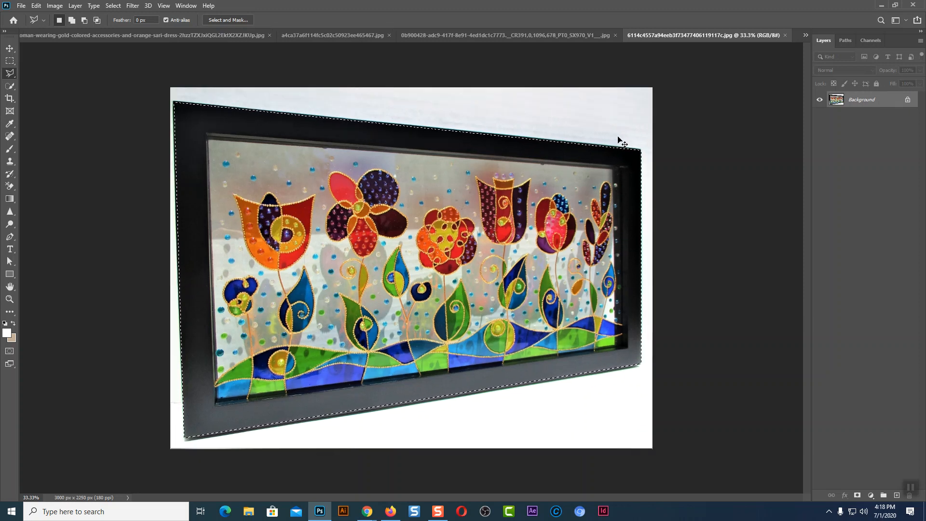
pyautogui.hotkey('ctrl', 'd')
pyautogui.click(10, 48)
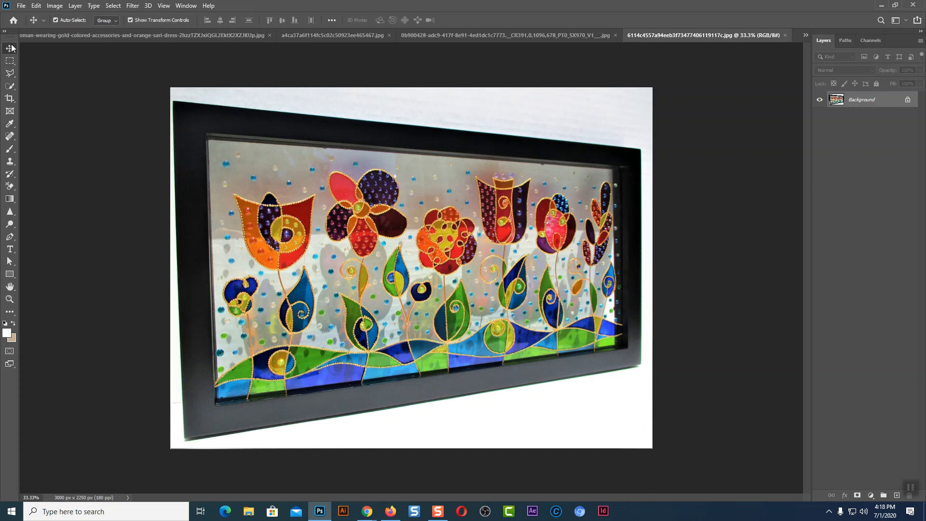
# Draw a Perspective Crop grid over the angled framed painting, starting at the frame's upper-left corner
pyautogui.click(11, 100)
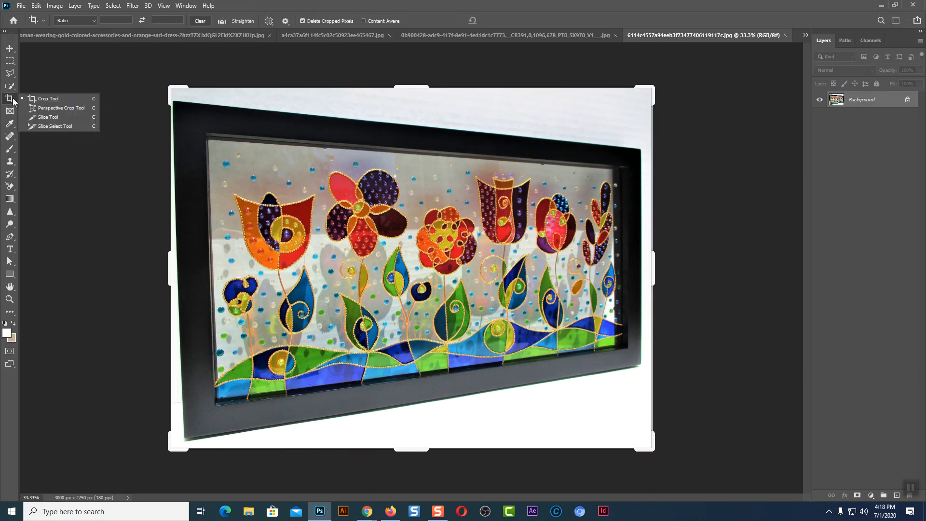
pyautogui.click(59, 108)
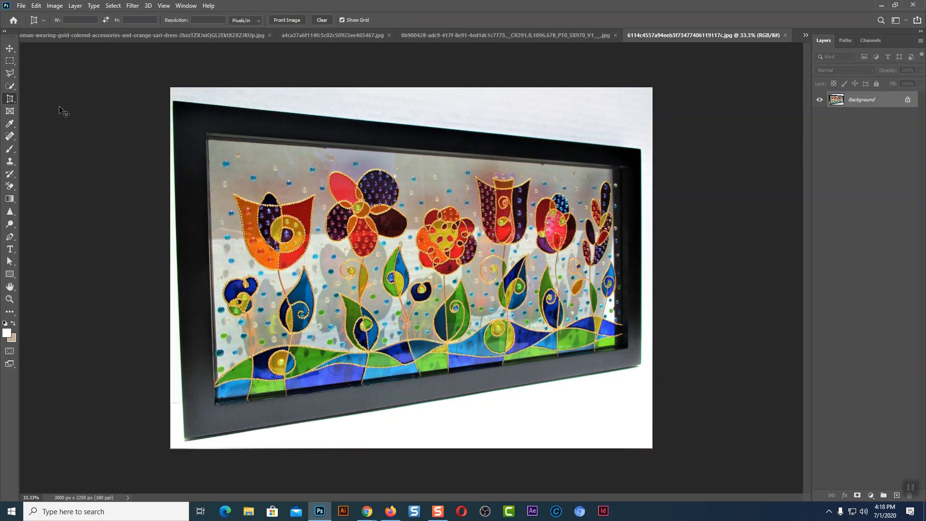
pyautogui.hotkey('ctrl', '+')
pyautogui.hotkey('ctrl', '-')
pyautogui.moveTo(171, 101); pyautogui.dragTo(641, 421)
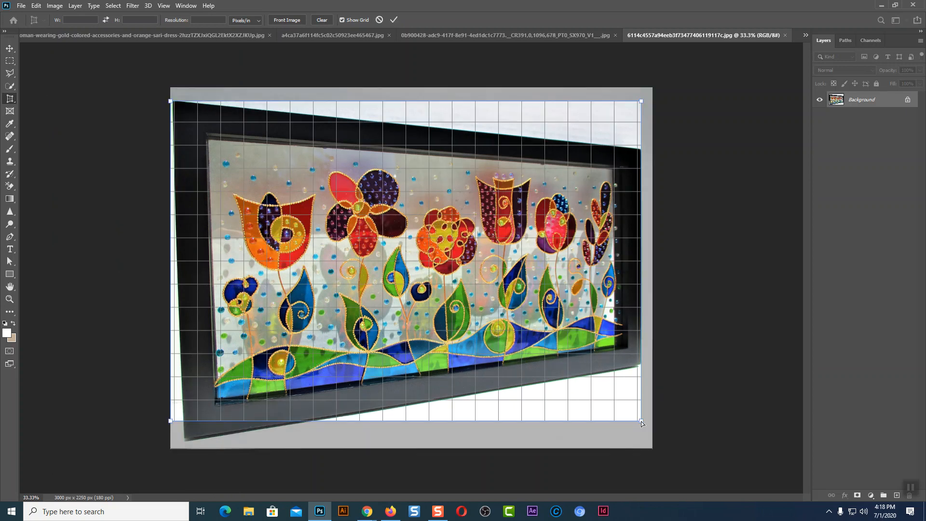
# Align the four corners of the perspective crop grid with the outer corners of the black picture frame
pyautogui.hotkey('ctrl', '+')
pyautogui.hotkey('ctrl', '+')
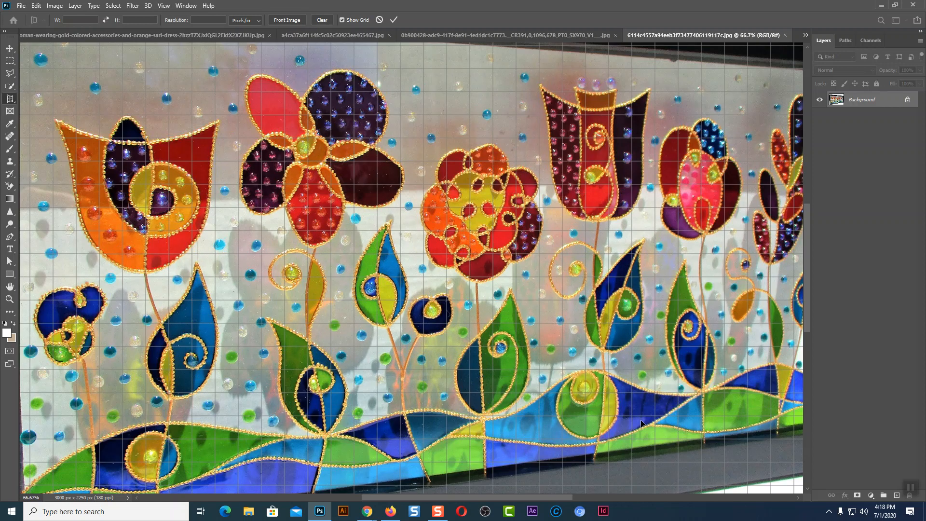
pyautogui.moveTo(612, 339); pyautogui.dragTo(444, 453)
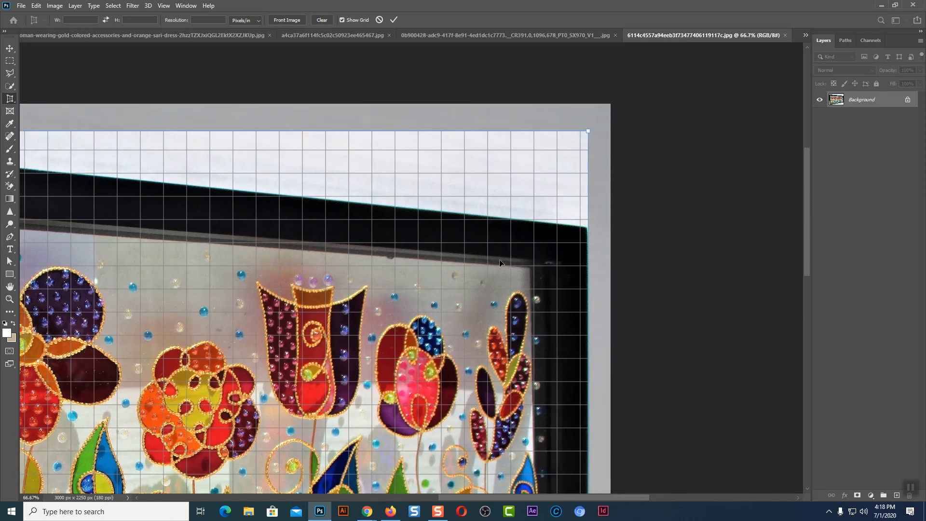
pyautogui.moveTo(589, 131); pyautogui.dragTo(589, 230)
pyautogui.hscroll(-10, 526, 247)
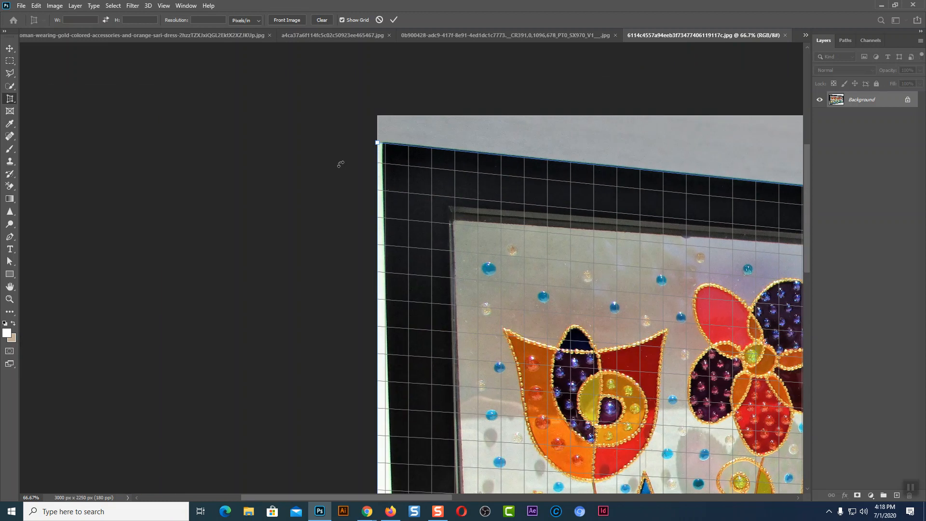
pyautogui.moveTo(378, 143); pyautogui.dragTo(384, 145)
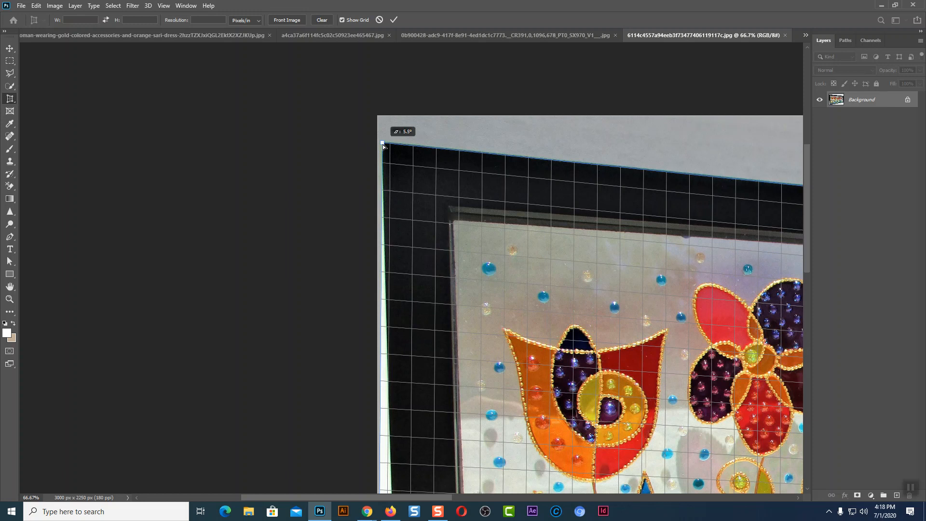
pyautogui.scroll(-10, 455, 190)
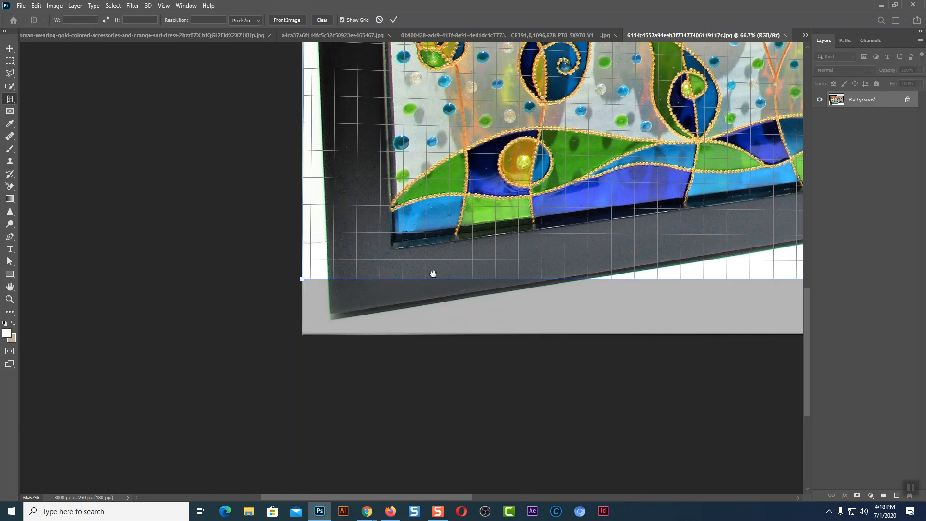
pyautogui.moveTo(303, 279); pyautogui.dragTo(332, 319)
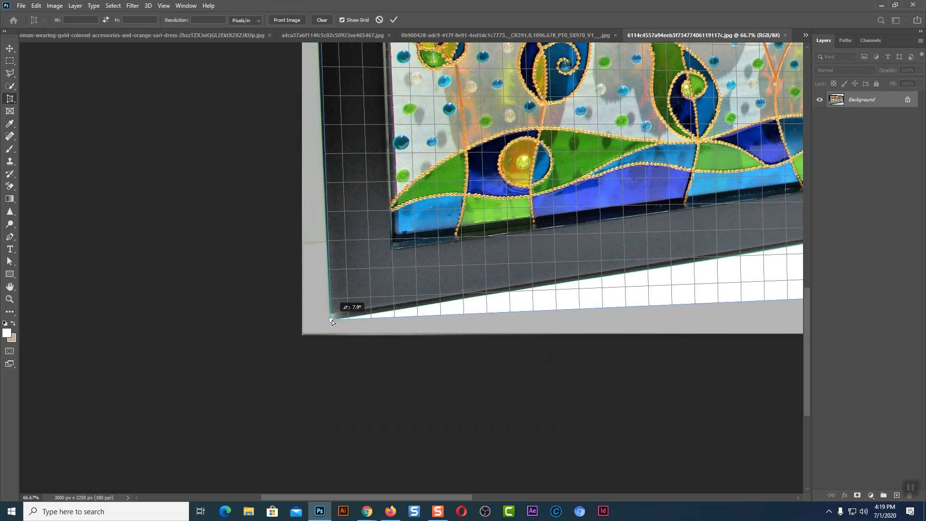
pyautogui.moveTo(587, 244); pyautogui.dragTo(256, 318)
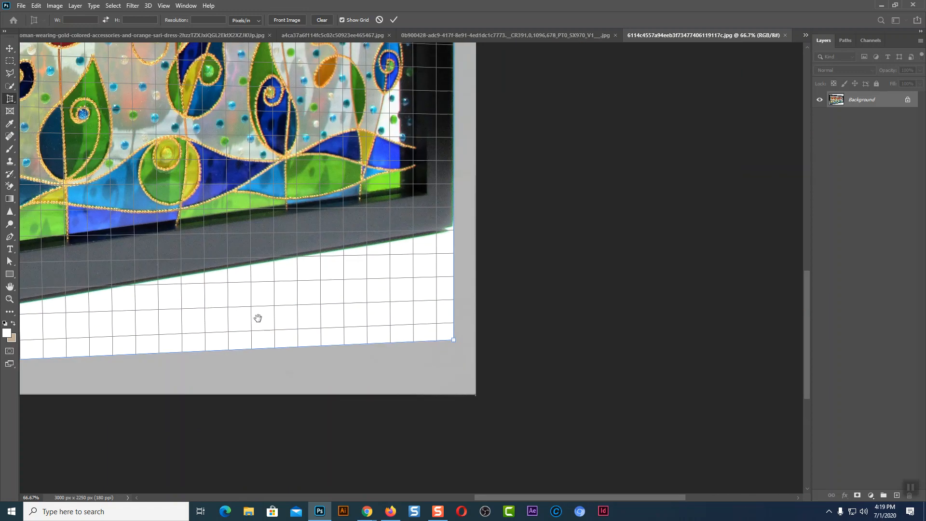
pyautogui.moveTo(454, 341); pyautogui.dragTo(453, 228)
# Apply the perspective crop to the painting, then undo and redo it to compare the straightened and original versions
pyautogui.hotkey('ctrl', '-')
pyautogui.hotkey('ctrl', '-')
pyautogui.hotkey('ctrl', '-')
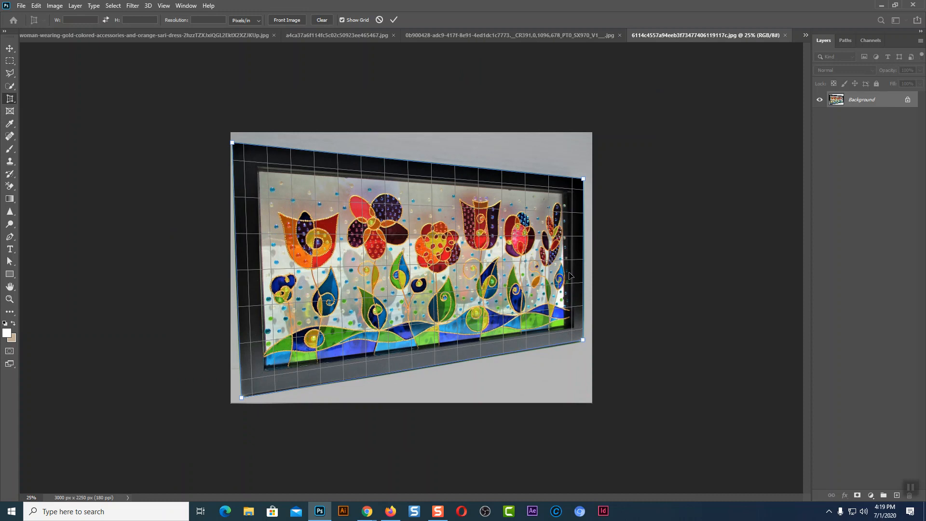
pyautogui.press('Return')
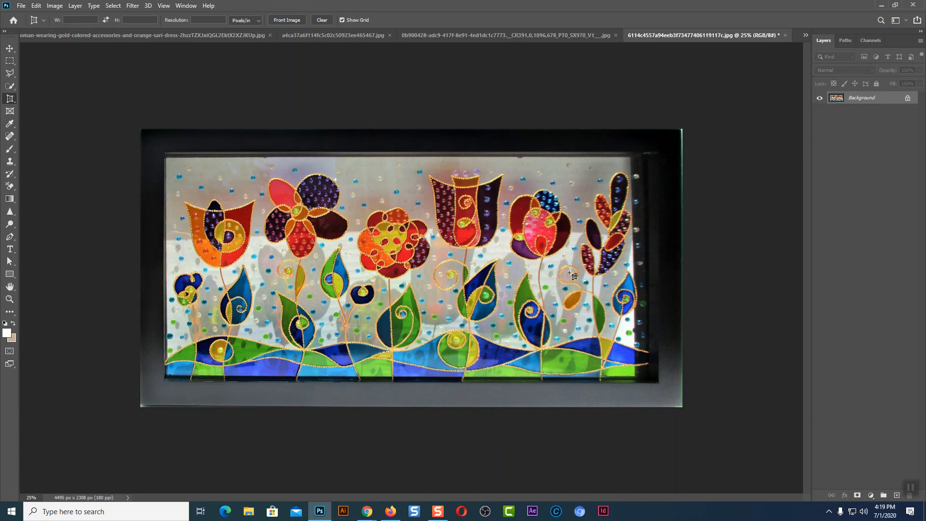
pyautogui.hotkey('ctrl', 'z')
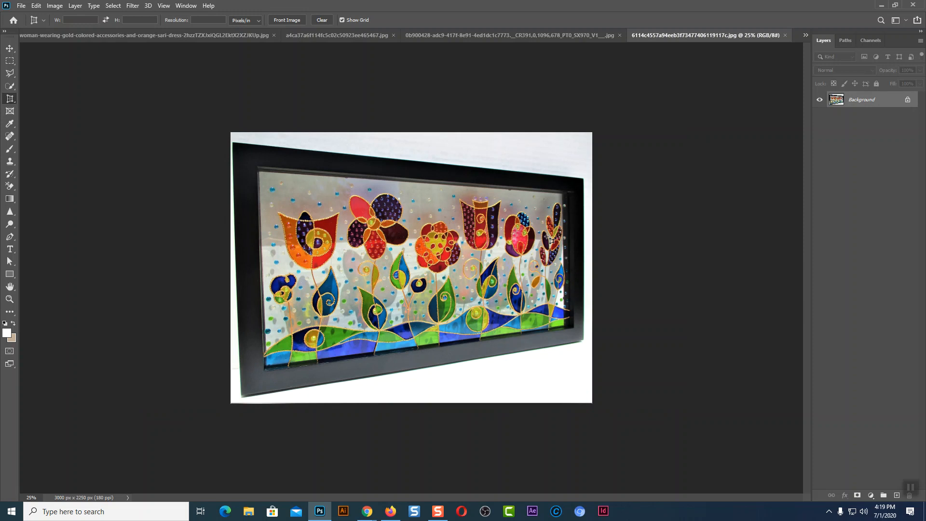
pyautogui.hotkey('ctrl', 'shift', 'z')
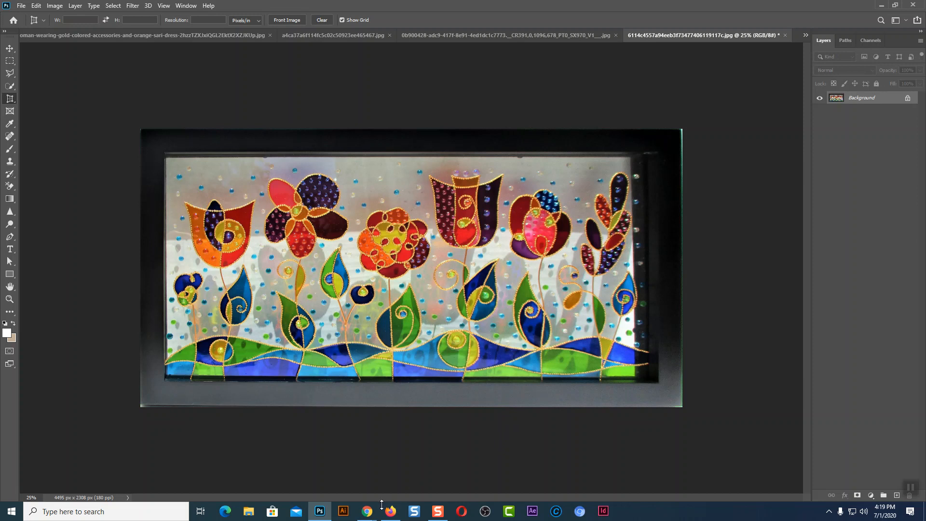
# Switch to Chrome and look through the related images of angled framed glass paintings in the Google Images results
pyautogui.moveTo(367, 510)
pyautogui.click(350, 466)
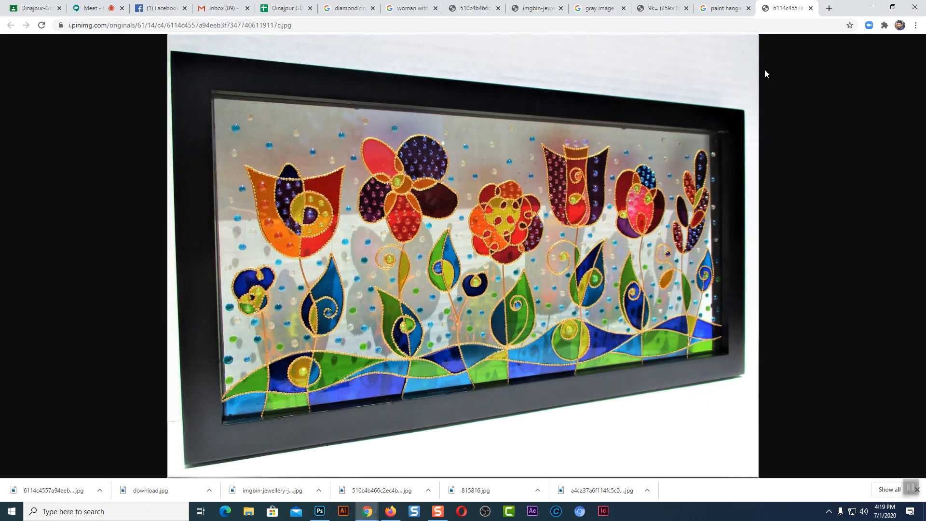
pyautogui.hotkey('ctrl', 'shift', 'Tab')
pyautogui.scroll(-5, 685, 347)
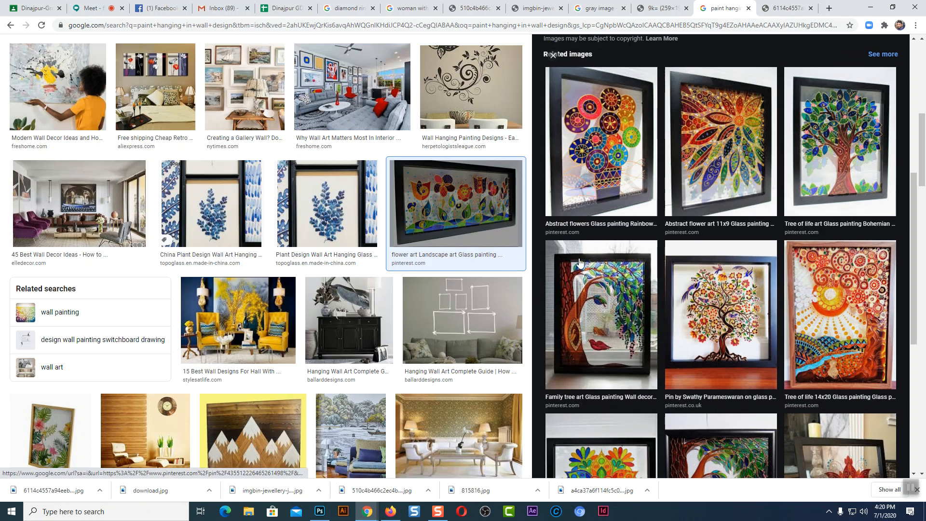
pyautogui.click(624, 137)
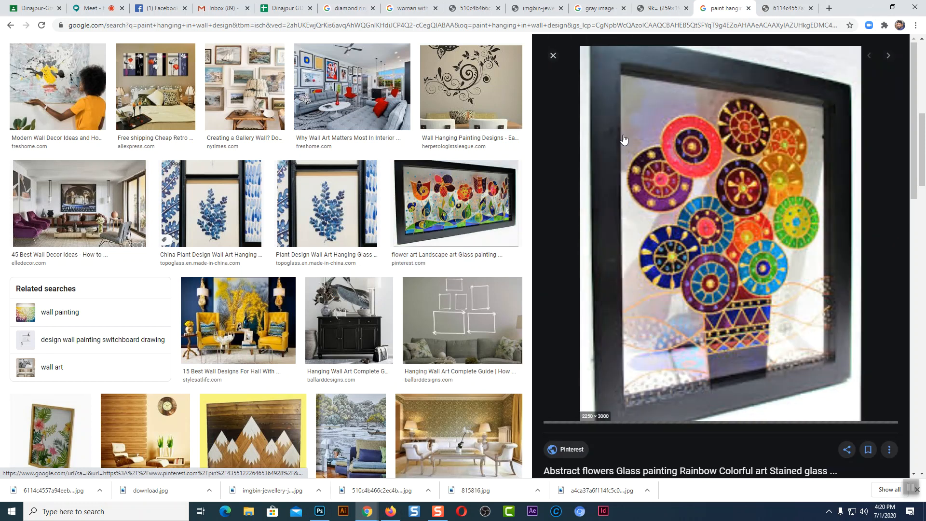
pyautogui.scroll(-5, 637, 270)
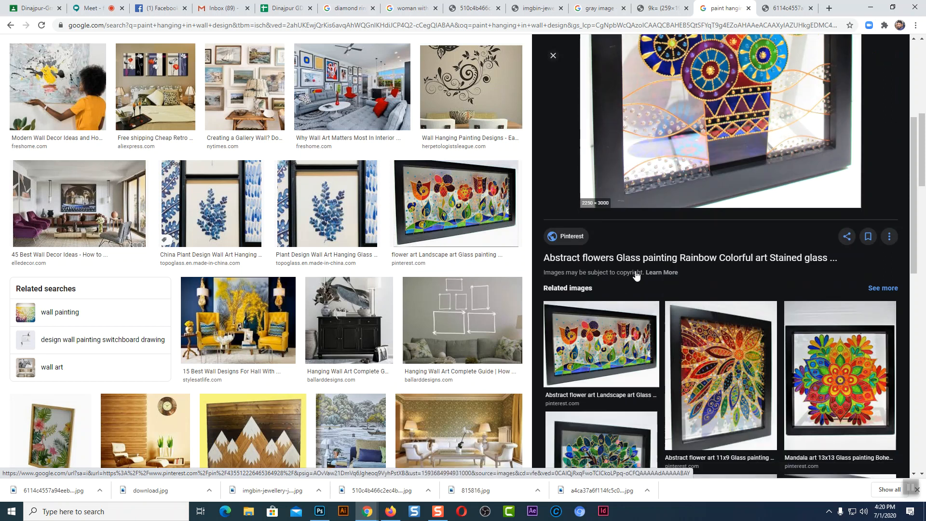
pyautogui.click(707, 373)
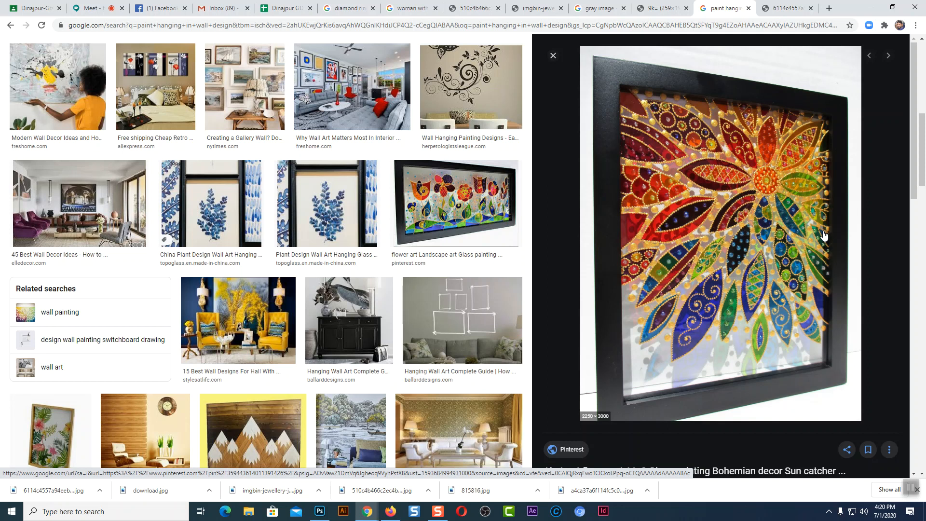
pyautogui.scroll(-8, 691, 350)
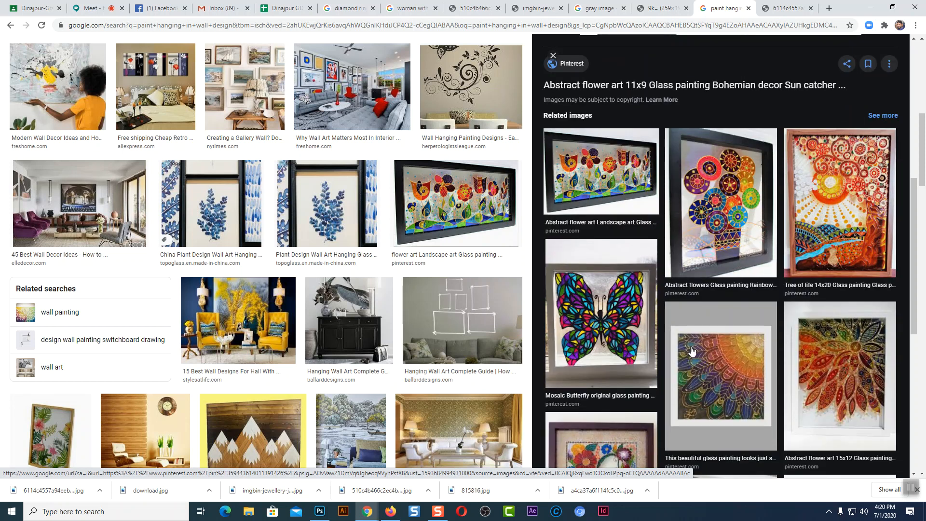
pyautogui.scroll(-6, 691, 351)
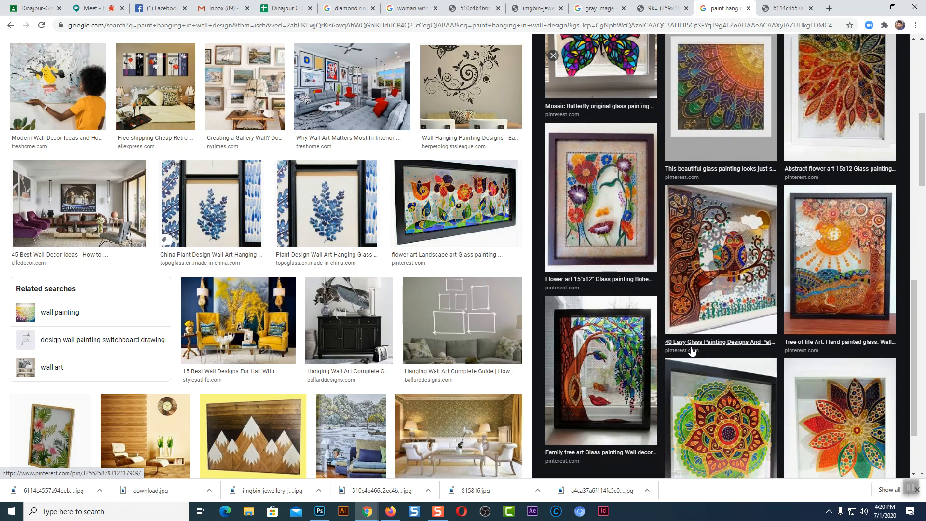
# Switch back to Photoshop and trim thin strips off the left and right edges of the straightened painting with the Crop tool
pyautogui.click(319, 513)
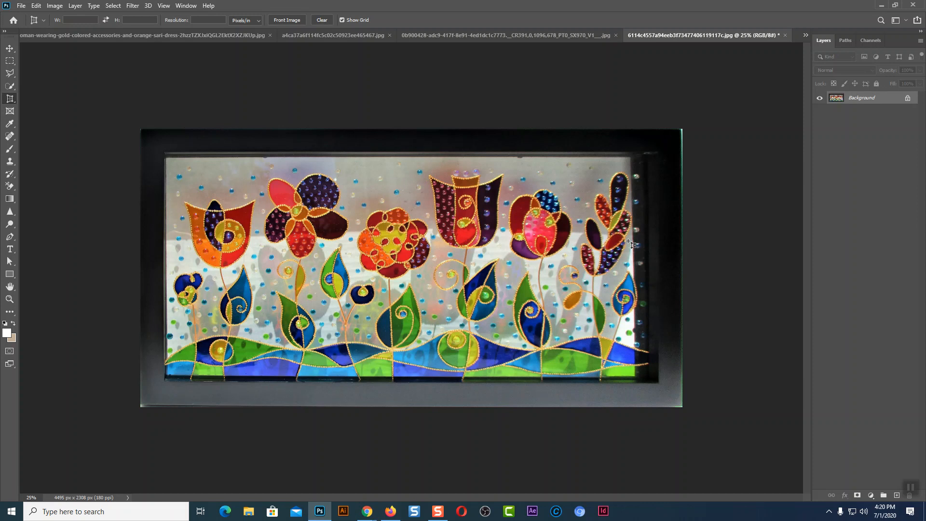
pyautogui.rightClick(10, 99)
pyautogui.click(41, 104)
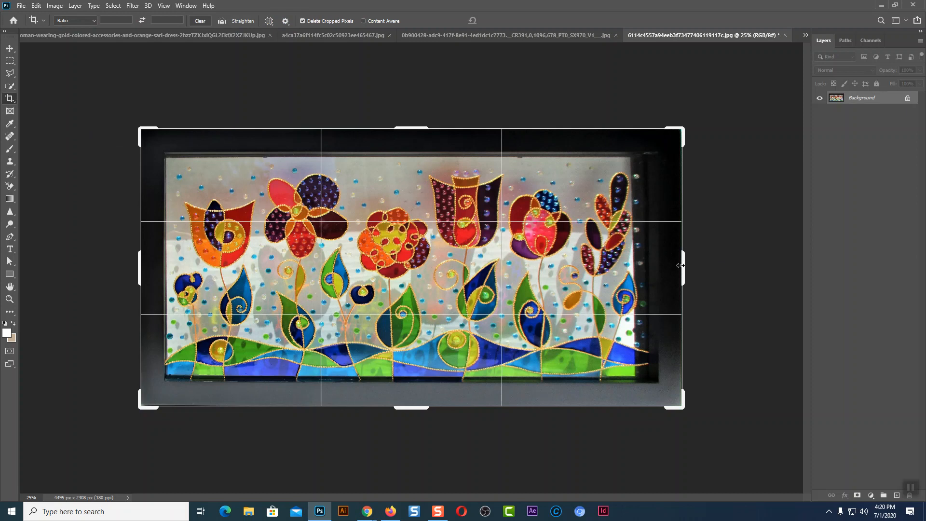
pyautogui.moveTo(680, 265); pyautogui.dragTo(679, 267)
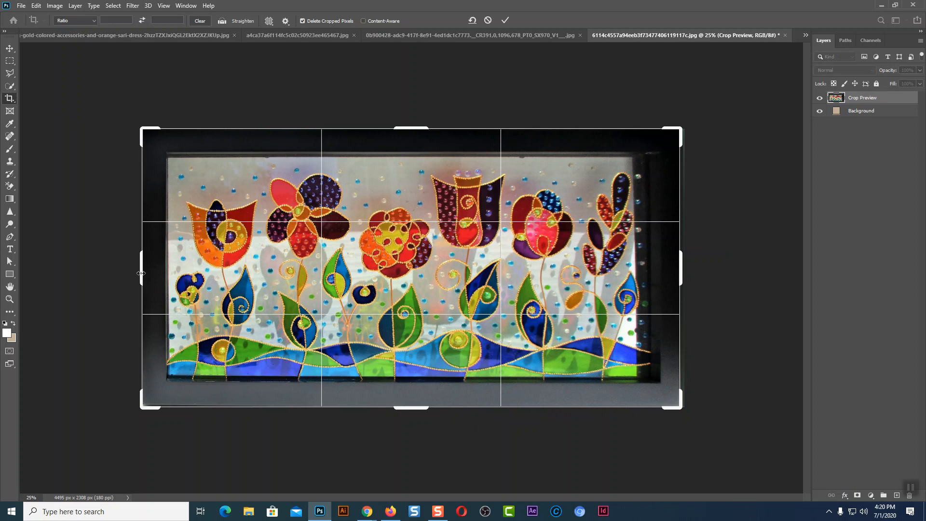
pyautogui.press('Return')
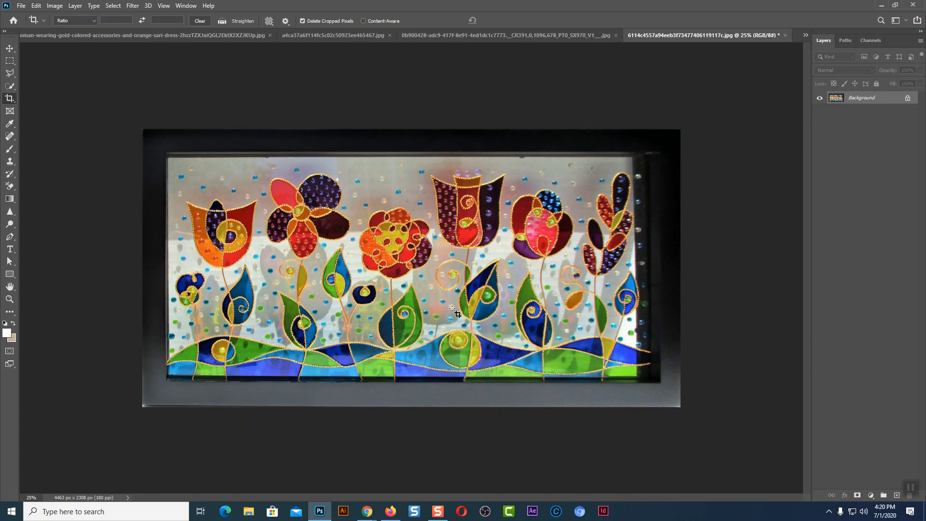
pyautogui.click(10, 49)
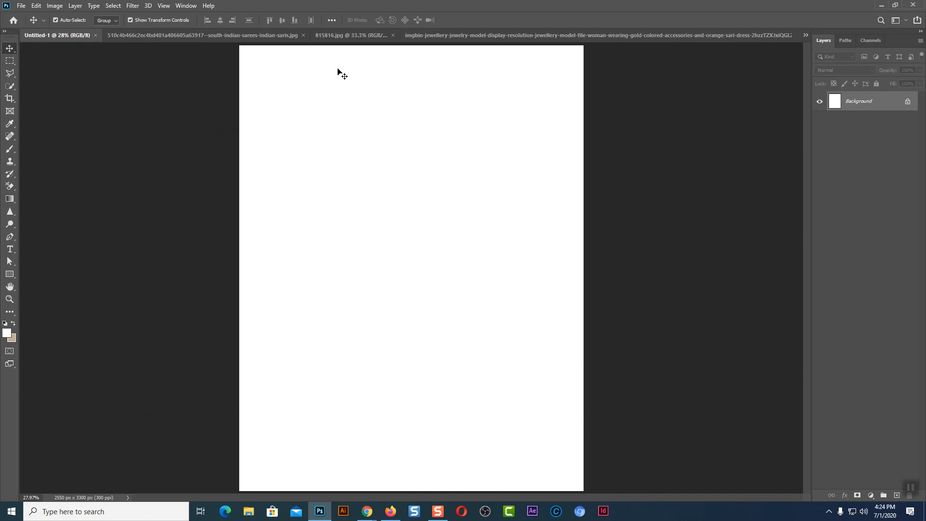
# Bring up the south-indian-sarees-indian-saris.jpg image and magnify it to 400% to examine the detail in the jewellery, hair and face
pyautogui.click(338, 35)
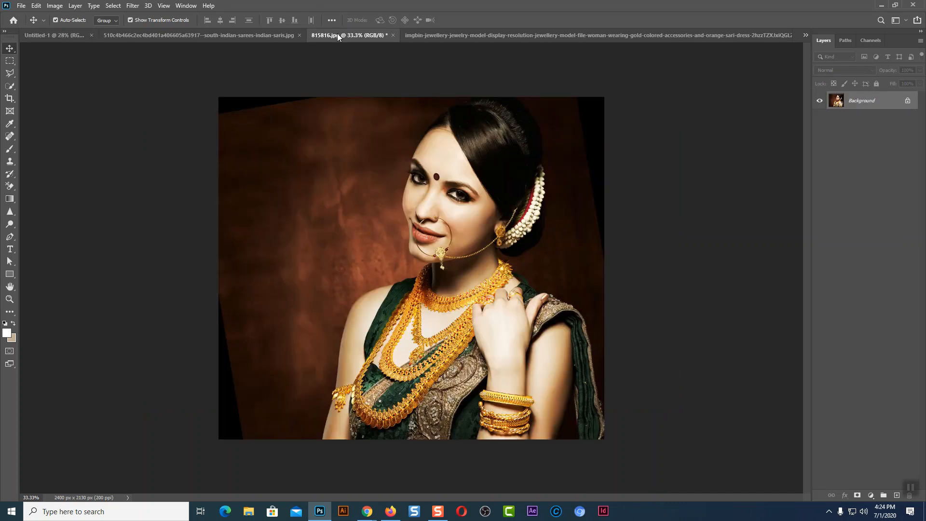
pyautogui.click(263, 35)
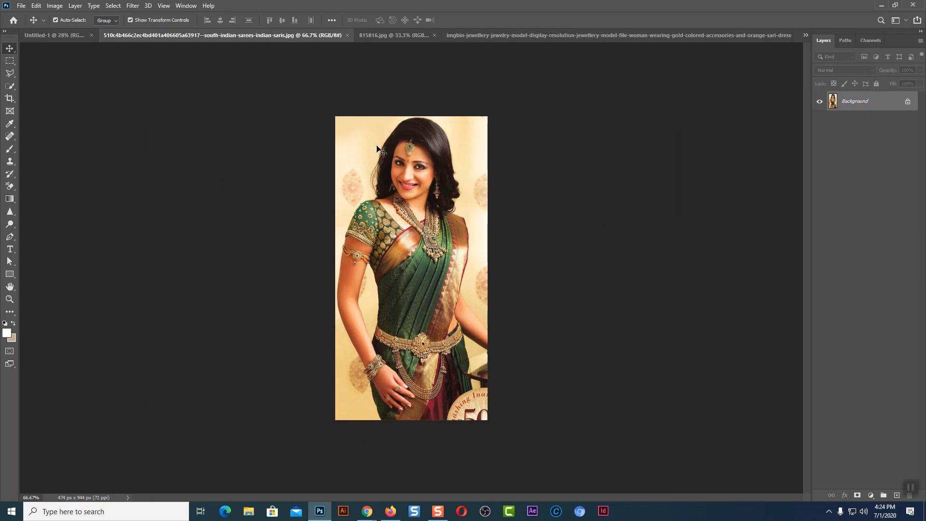
pyautogui.hotkey('ctrl', '+')
pyautogui.hotkey('ctrl', '+')
pyautogui.hotkey('ctrl', '+')
pyautogui.hotkey('ctrl', '+')
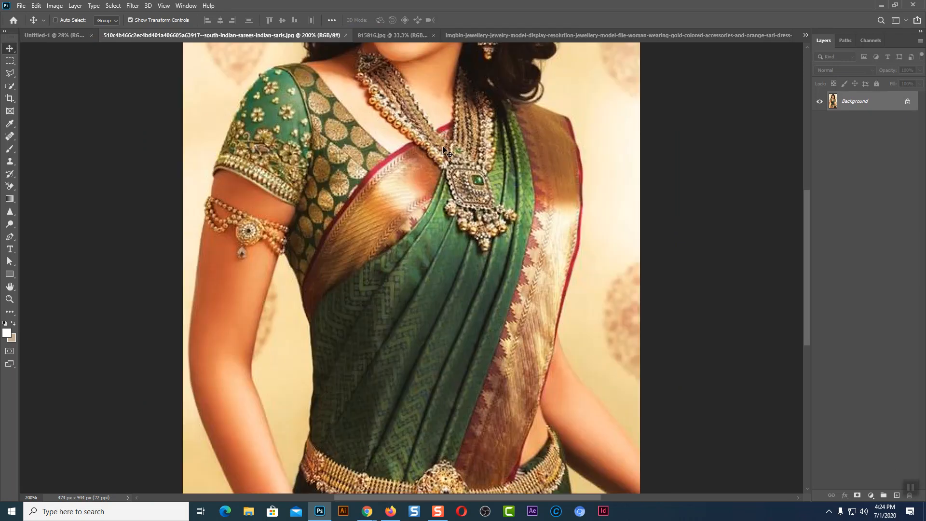
pyautogui.scroll(10, 443, 148)
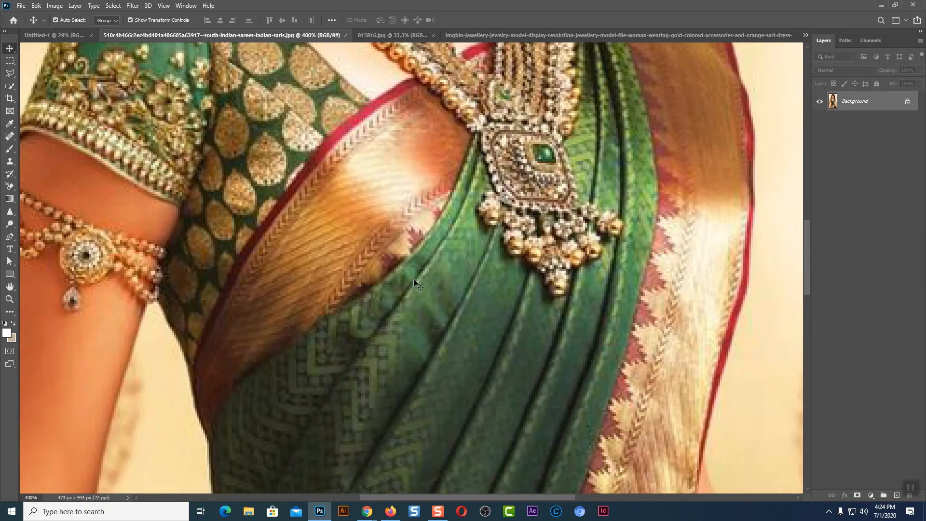
pyautogui.scroll(9, 482, 289)
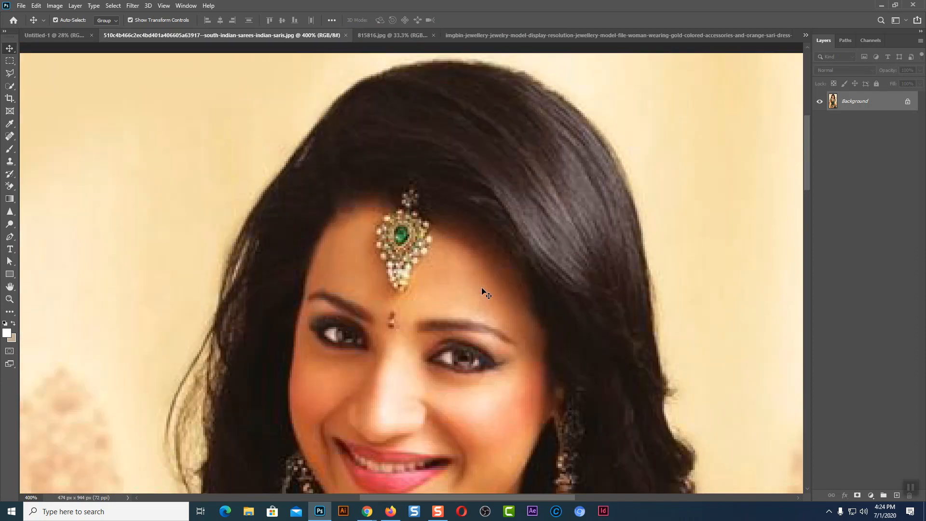
pyautogui.click(9, 300)
pyautogui.moveTo(360, 240); pyautogui.dragTo(345, 170)
# Magnify 815816.jpg to about 211% and examine the detail across the woman's face, hair and jewellery
pyautogui.click(396, 37)
pyautogui.moveTo(445, 172); pyautogui.dragTo(426, 211)
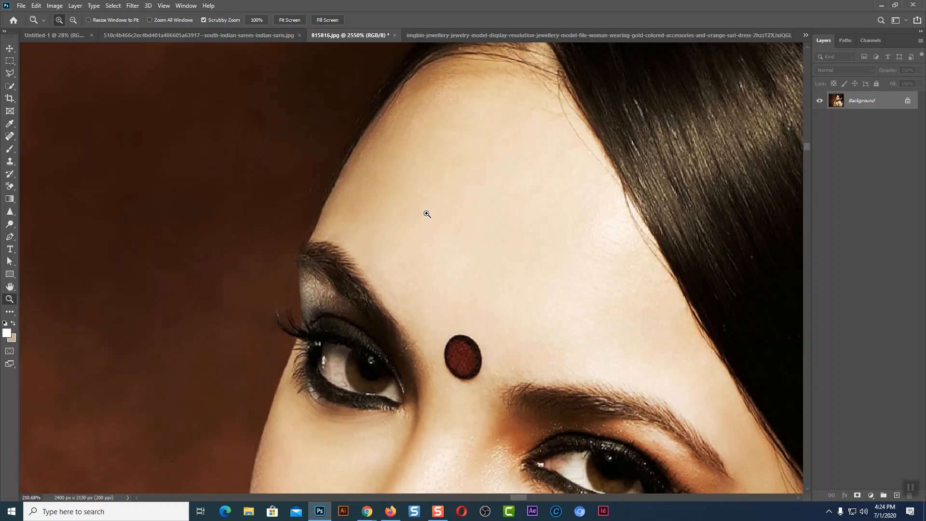
pyautogui.moveTo(418, 169); pyautogui.dragTo(438, 333)
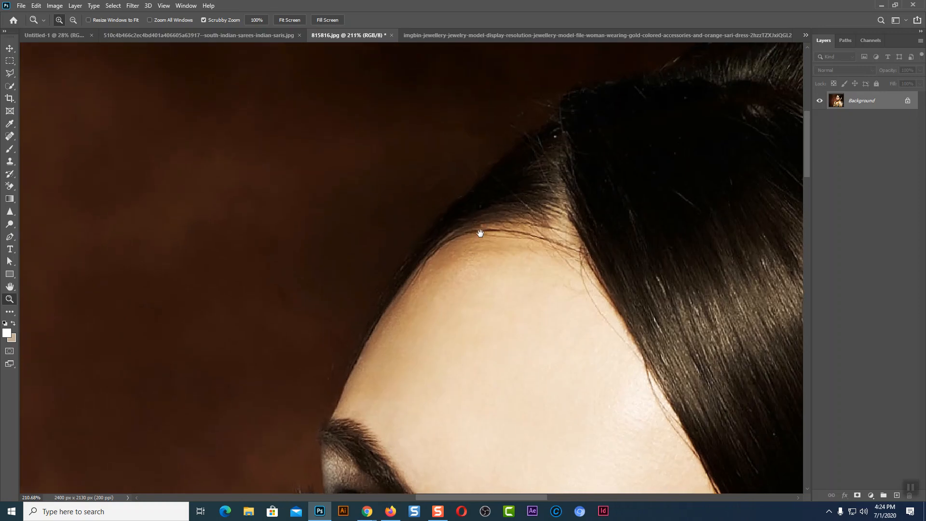
pyautogui.moveTo(463, 231); pyautogui.dragTo(287, 256)
pyautogui.moveTo(637, 309); pyautogui.dragTo(393, 153)
pyautogui.moveTo(483, 435); pyautogui.dragTo(386, 144)
pyautogui.moveTo(383, 483); pyautogui.dragTo(574, 106)
pyautogui.moveTo(343, 473); pyautogui.dragTo(852, 396)
pyautogui.moveTo(502, 231); pyautogui.dragTo(561, 444)
# Return to the south-indian-sarees-indian-saris.jpg image and magnify the face and forehead ornament for comparison
pyautogui.click(245, 39)
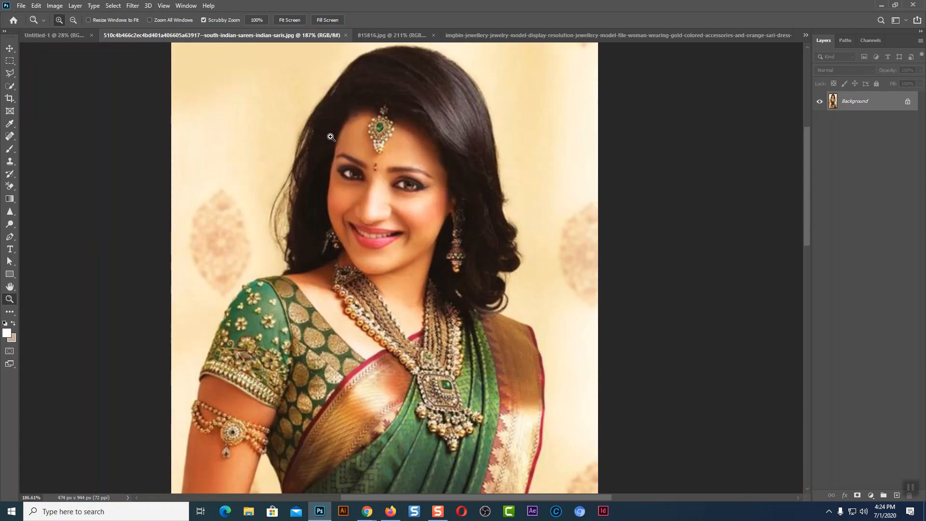
pyautogui.moveTo(320, 129); pyautogui.dragTo(315, 244)
pyautogui.moveTo(375, 270); pyautogui.dragTo(335, 230)
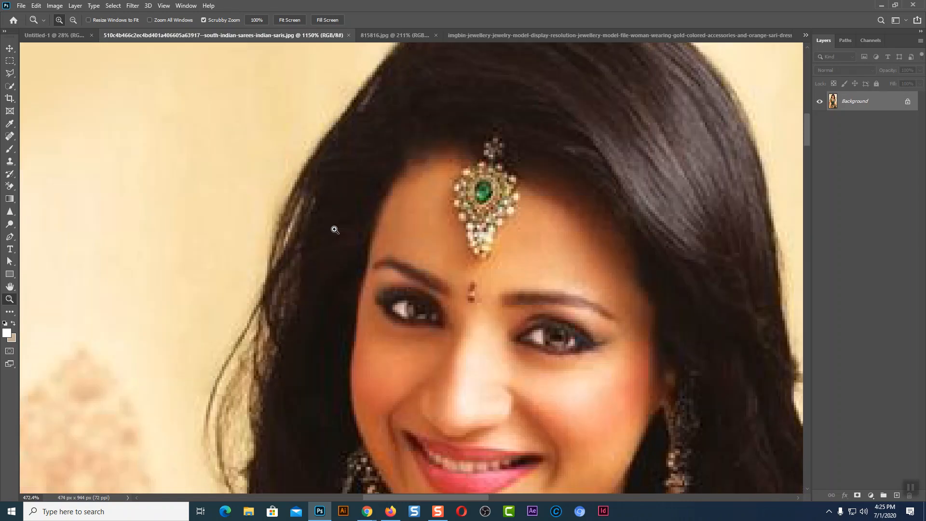
# Magnify the south-indian-sarees-indian-saris.jpg portrait to about 716% and examine the pixels around the eyes, forehead ornament and hair
pyautogui.moveTo(370, 263); pyautogui.dragTo(421, 178)
pyautogui.moveTo(386, 283); pyautogui.dragTo(422, 172)
pyautogui.moveTo(437, 250); pyautogui.dragTo(165, 263)
pyautogui.moveTo(270, 256); pyautogui.dragTo(317, 378)
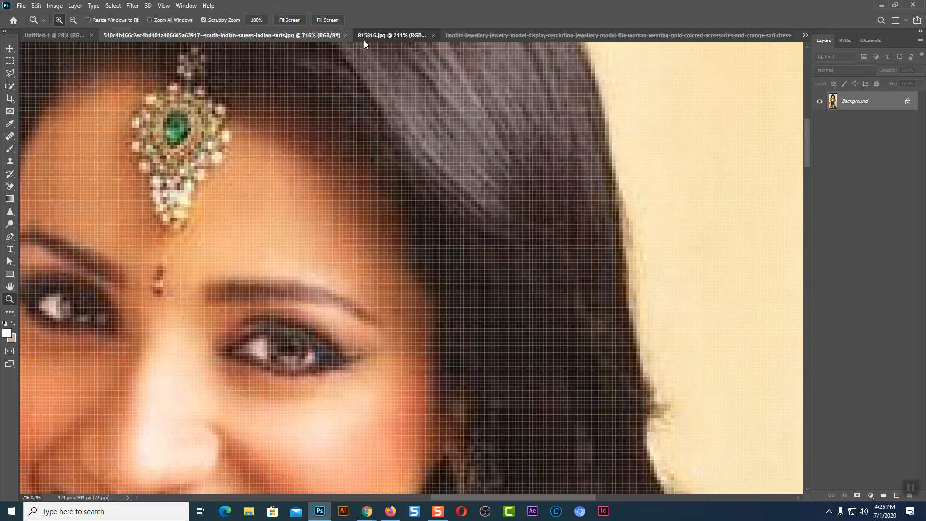
# Bring up 815816.jpg at 211% and examine the detail in the earring, white flowers, necklace and hair
pyautogui.click(363, 37)
pyautogui.moveTo(661, 203); pyautogui.dragTo(424, 429)
pyautogui.moveTo(586, 317); pyautogui.dragTo(357, 206)
pyautogui.moveTo(641, 381); pyautogui.dragTo(594, 193)
pyautogui.moveTo(610, 357); pyautogui.dragTo(601, 192)
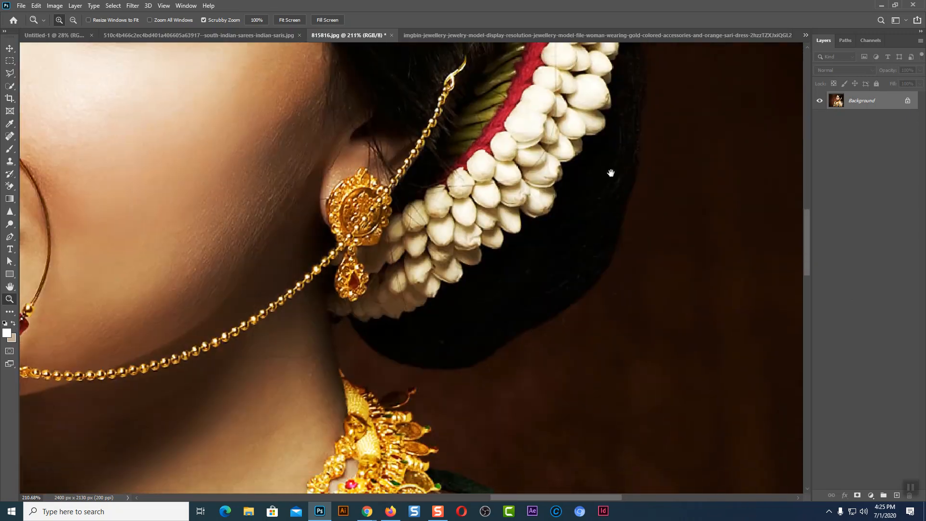
pyautogui.moveTo(449, 448); pyautogui.dragTo(538, 294)
pyautogui.moveTo(724, 295); pyautogui.dragTo(442, 395)
pyautogui.moveTo(627, 290); pyautogui.dragTo(685, 440)
pyautogui.moveTo(487, 202); pyautogui.dragTo(541, 449)
pyautogui.moveTo(510, 230); pyautogui.dragTo(600, 335)
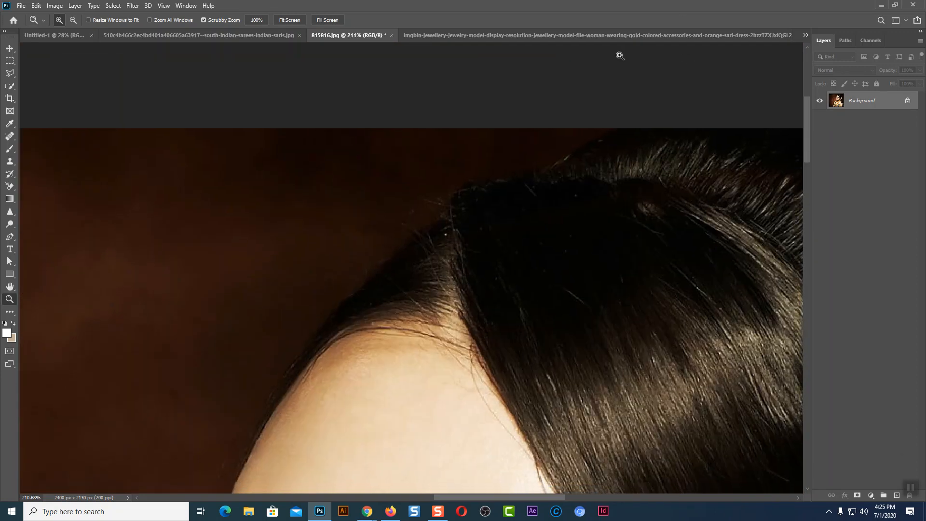
# Check the imgbin-jewellery image, then return to the south-indian-sarees-indian-saris.jpg portrait and fit the whole image in the window
pyautogui.click(602, 39)
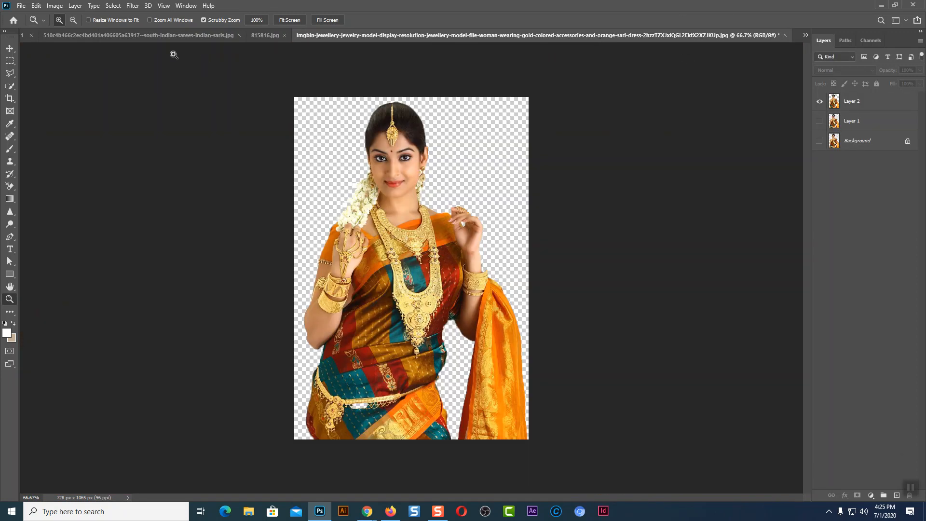
pyautogui.click(155, 36)
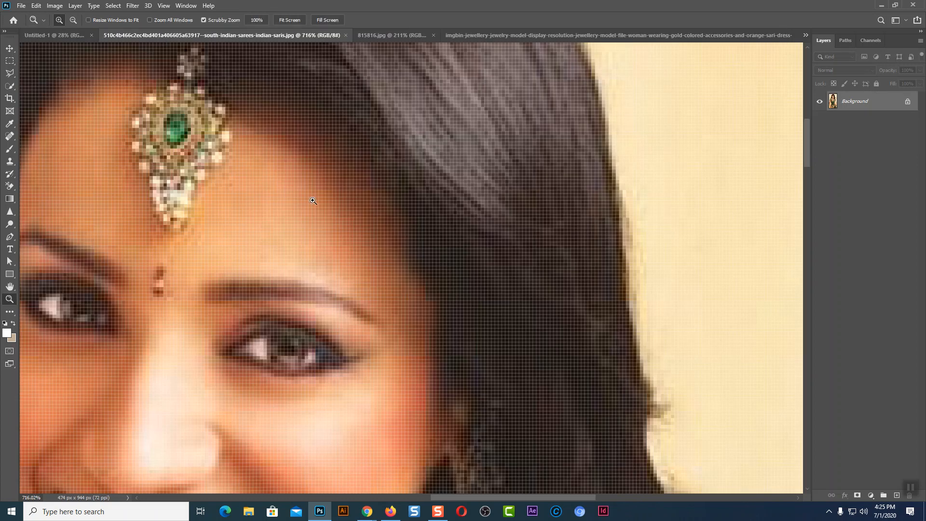
pyautogui.keyDown('alt'); pyautogui.click(407, 260); pyautogui.keyUp('alt')
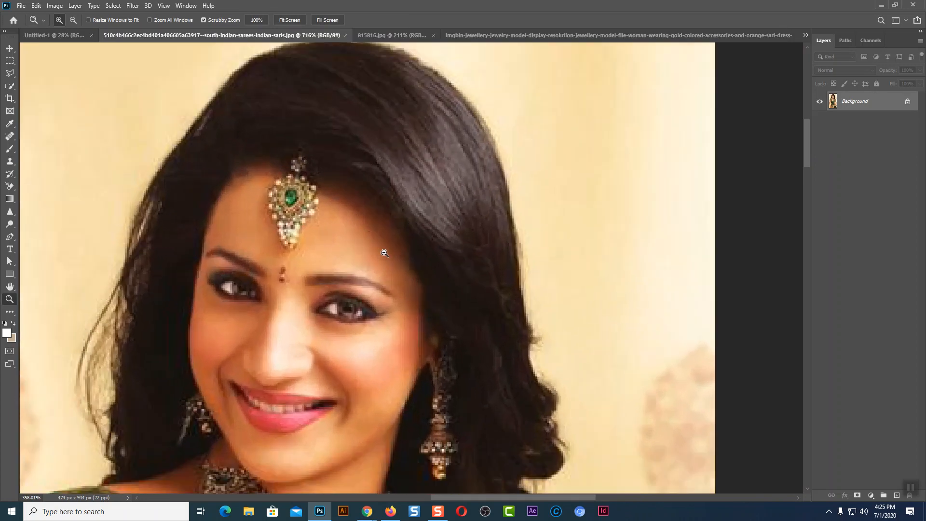
pyautogui.moveTo(384, 253); pyautogui.dragTo(350, 184)
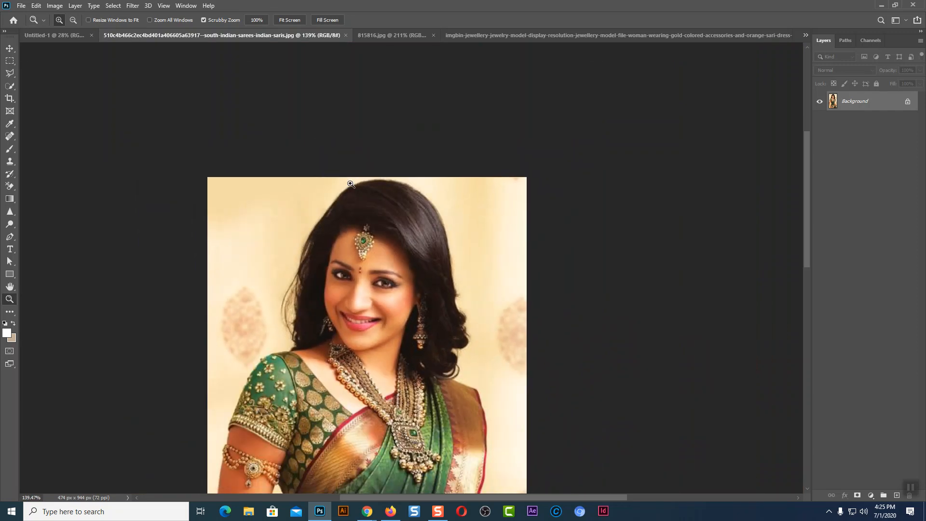
pyautogui.hotkey('ctrl', '0')
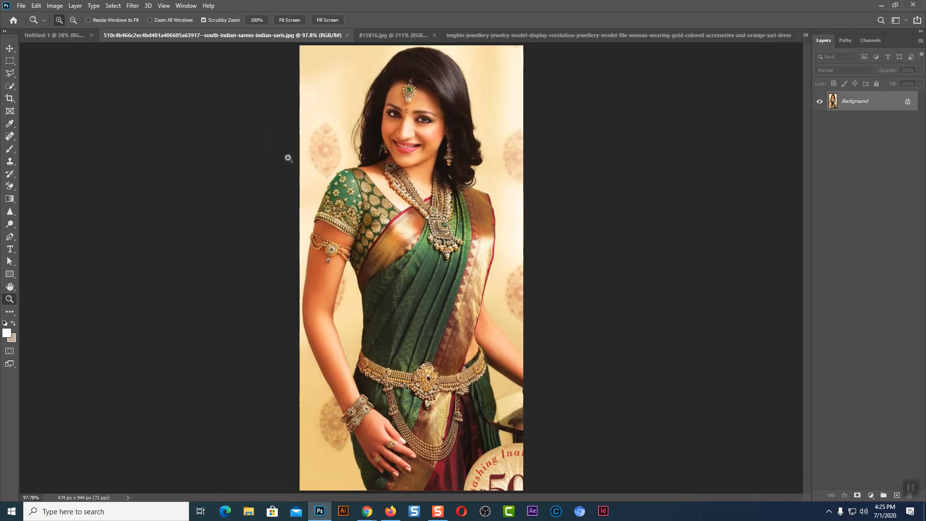
# Switch to Chrome and preview several jewellery portraits in the image results to compare their pixel dimensions
pyautogui.hotkey('alt', 'Tab')
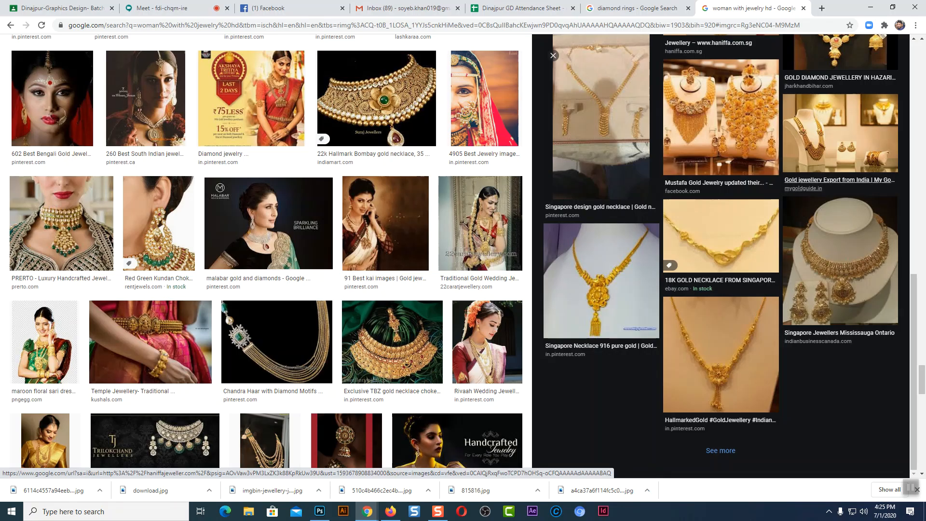
pyautogui.click(497, 345)
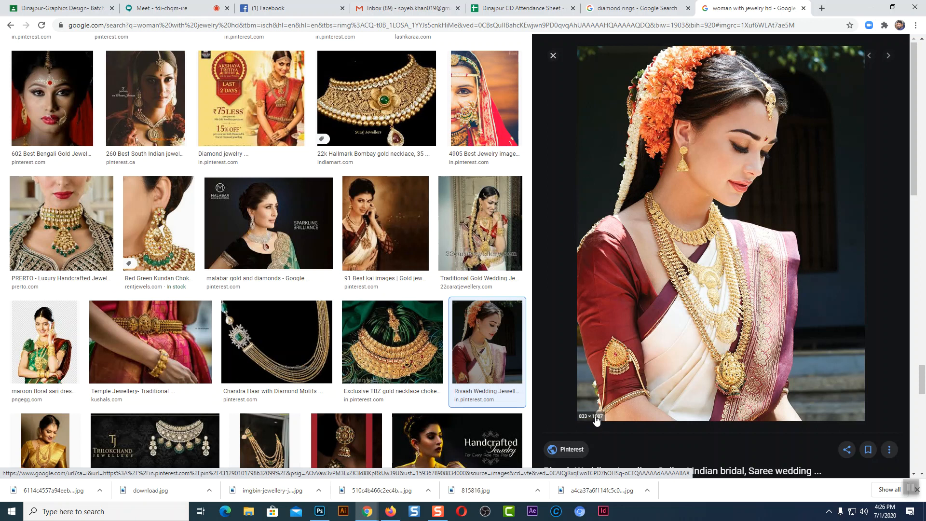
pyautogui.scroll(-15, 526, 359)
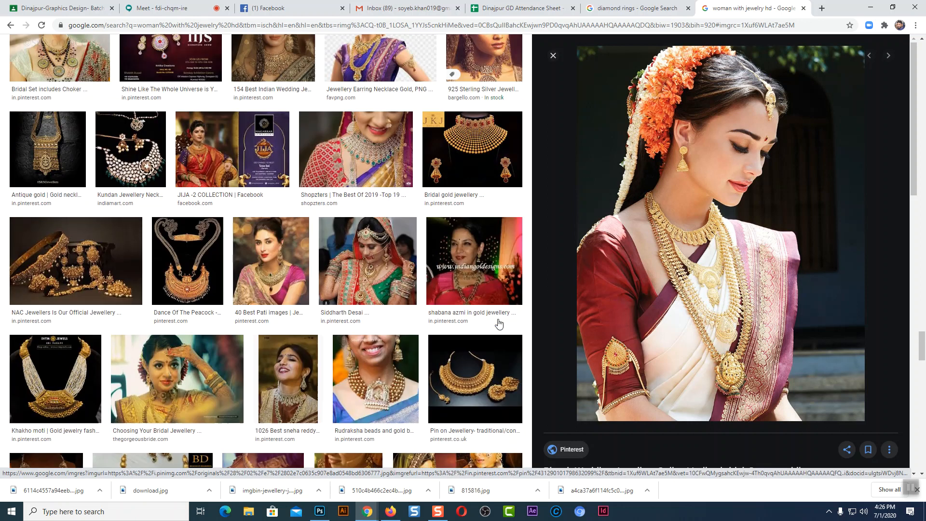
pyautogui.scroll(6, 499, 323)
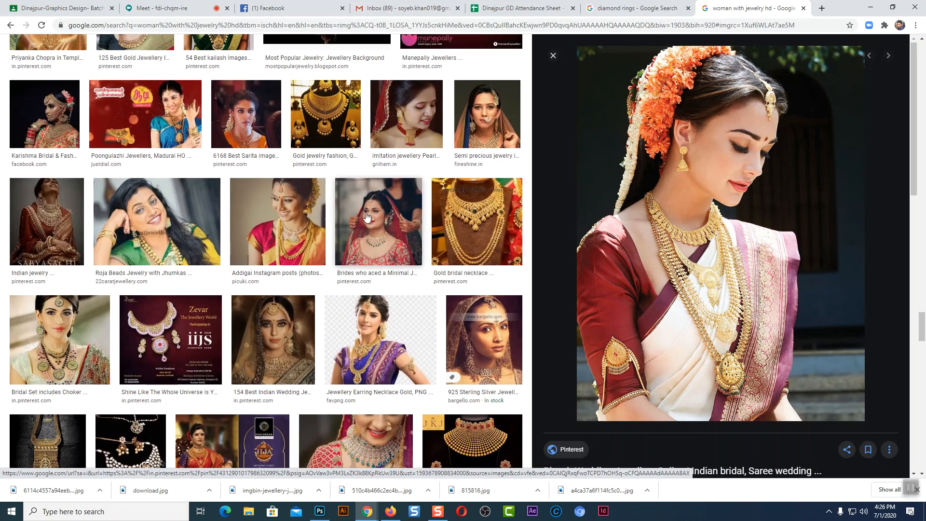
pyautogui.click(367, 218)
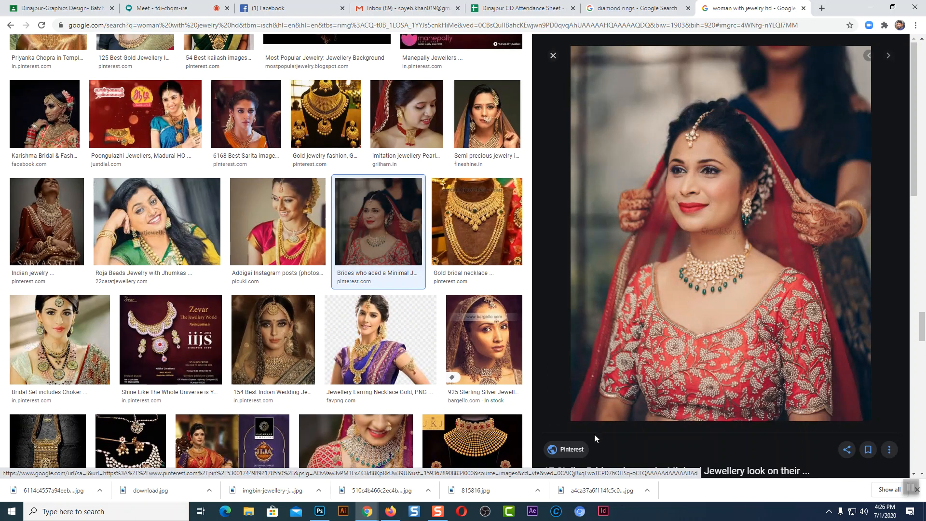
pyautogui.click(256, 114)
pyautogui.scroll(8, 345, 160)
pyautogui.scroll(20, 345, 161)
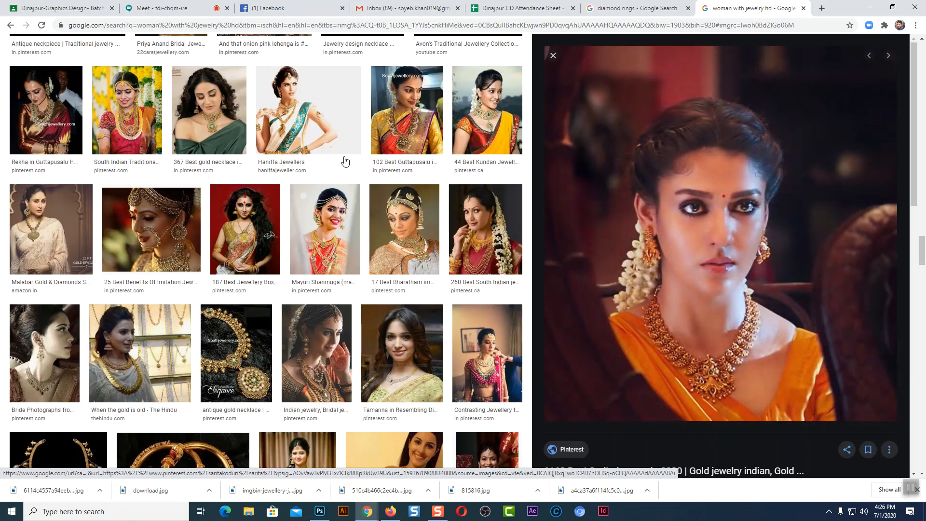
pyautogui.scroll(8, 345, 161)
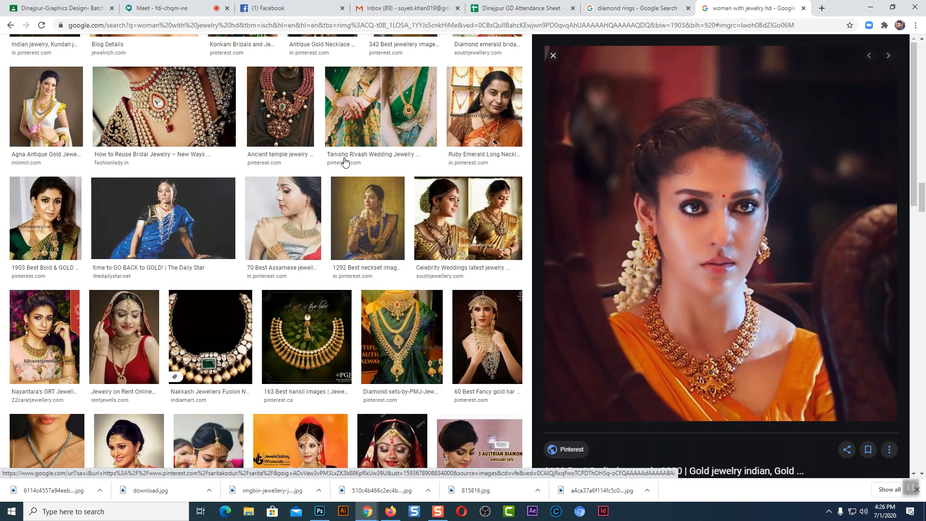
# Preview the small "592 Best beautiful Indian jewelry images" red sari portrait and open its image in a new browser tab
pyautogui.click(250, 120)
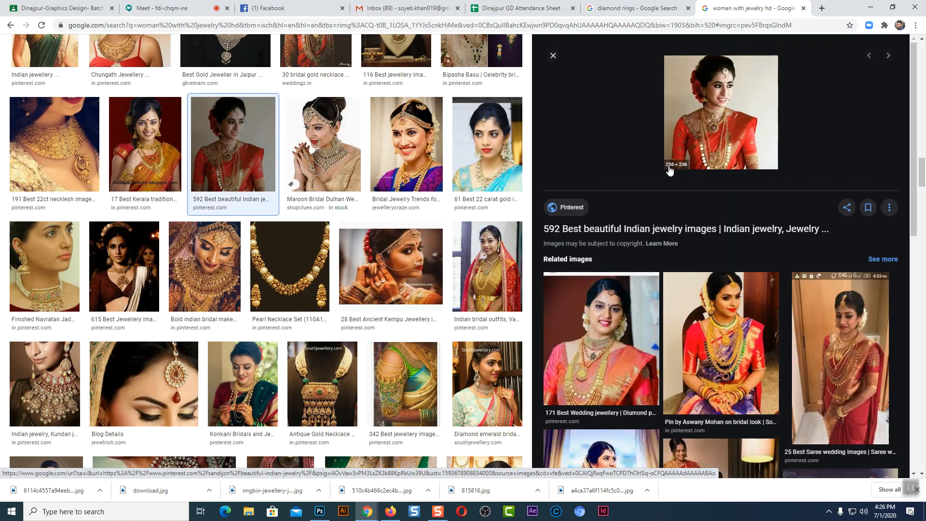
pyautogui.rightClick(726, 98)
pyautogui.click(753, 169)
pyautogui.hotkey('ctrl', 'Tab')
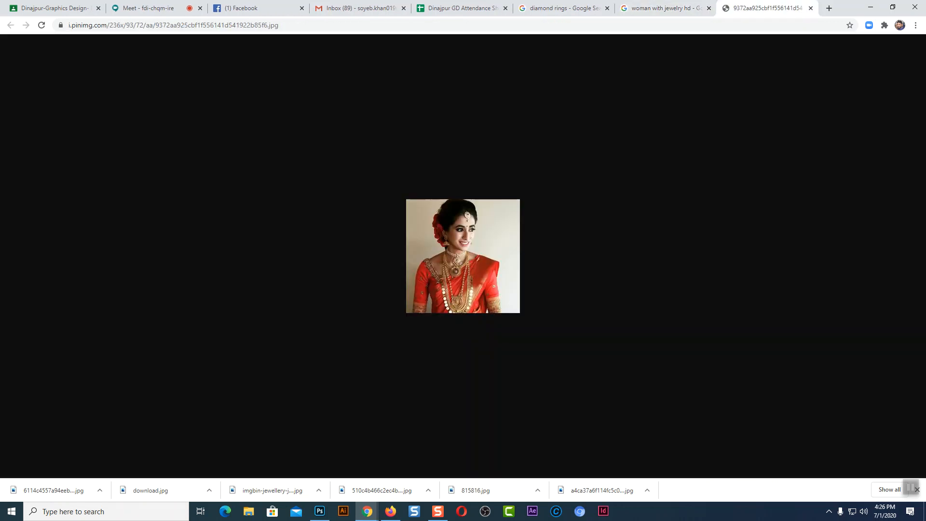
pyautogui.hotkey('ctrl', 'shift', 'Tab')
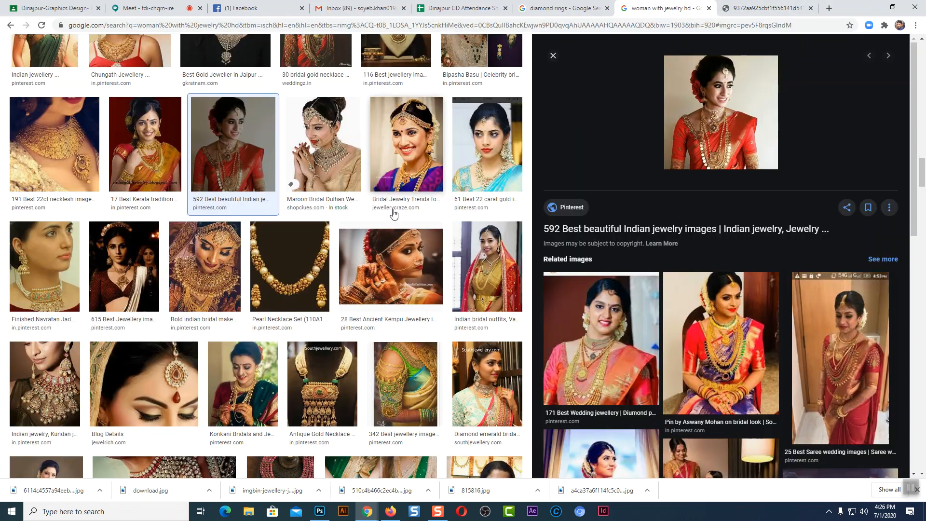
# Find the larger WeddingWire.in traditional necklace portrait in the results and open its image in a new browser tab
pyautogui.scroll(-8, 655, 339)
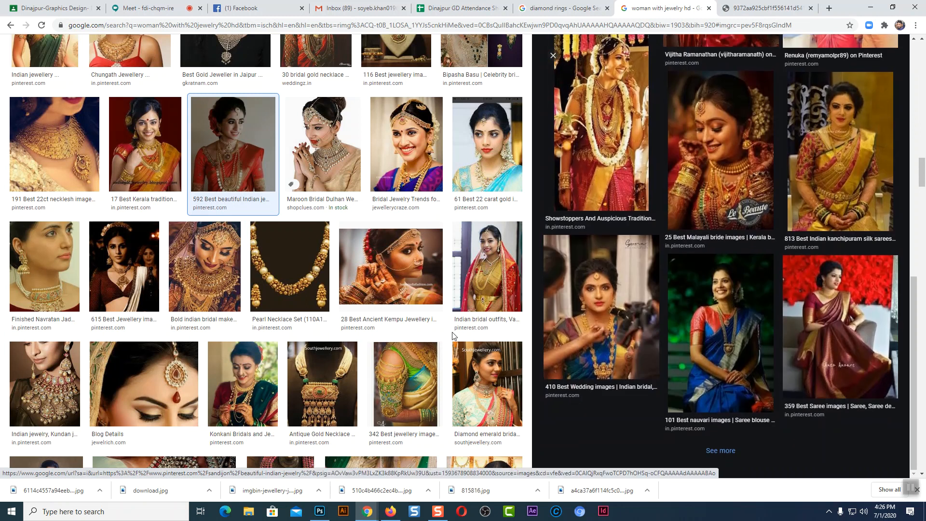
pyautogui.scroll(-3, 448, 331)
pyautogui.scroll(-10, 448, 331)
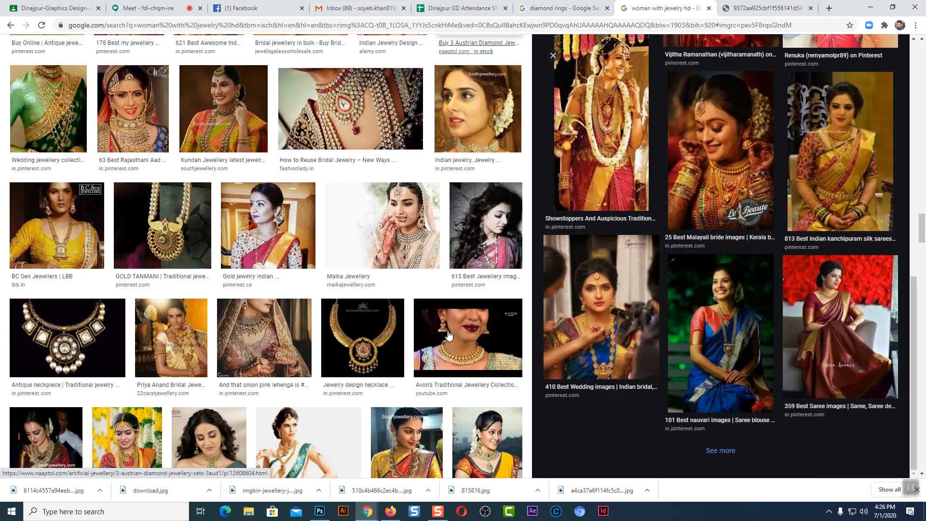
pyautogui.scroll(-8, 449, 334)
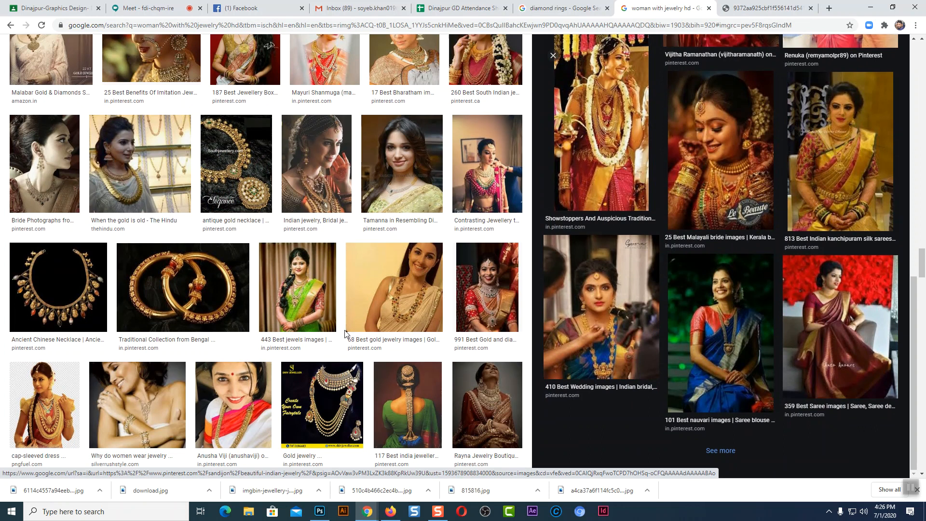
pyautogui.scroll(-8, 345, 332)
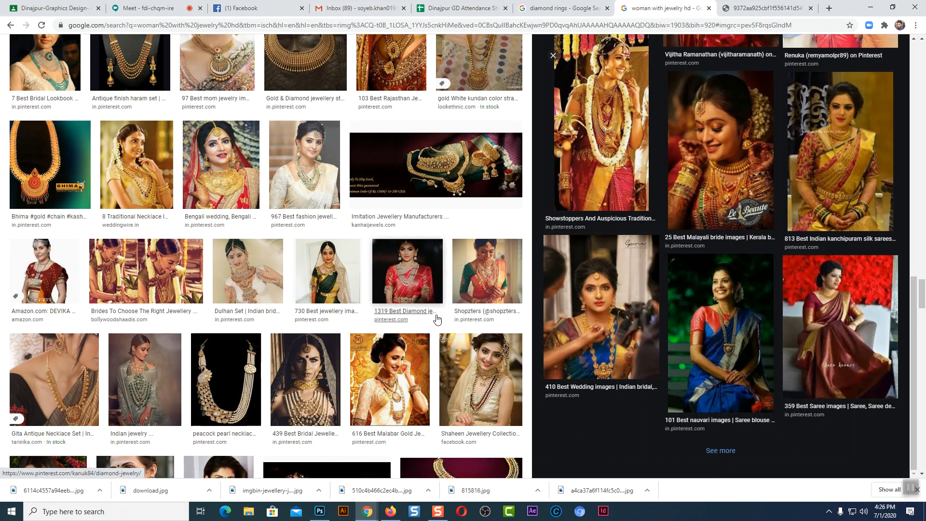
pyautogui.click(146, 176)
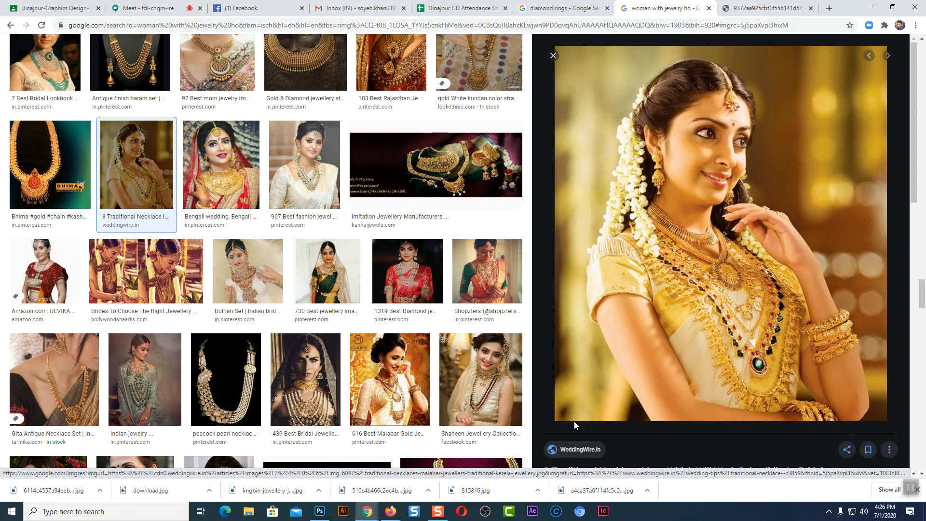
pyautogui.rightClick(760, 174)
pyautogui.click(790, 248)
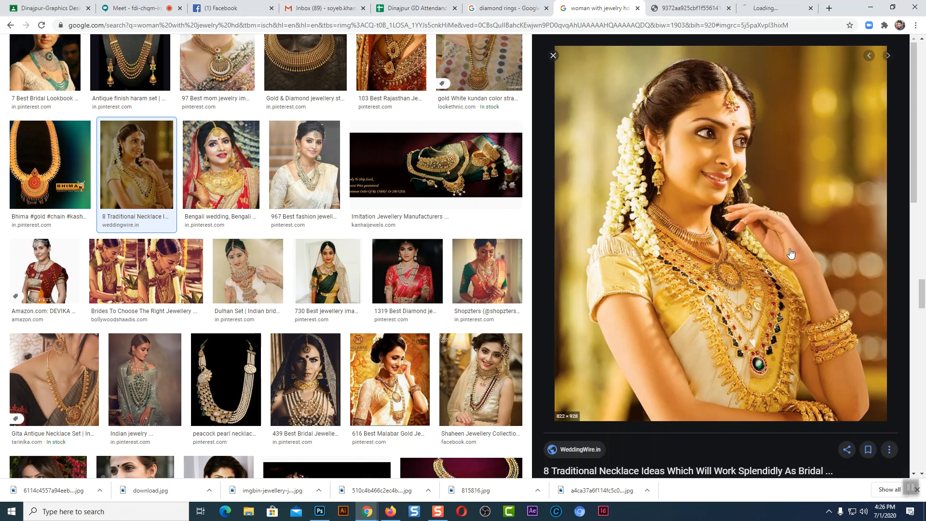
# Check both opened image tabs and save the small red sari portrait to the computer
pyautogui.hotkey('ctrl', 'Tab')
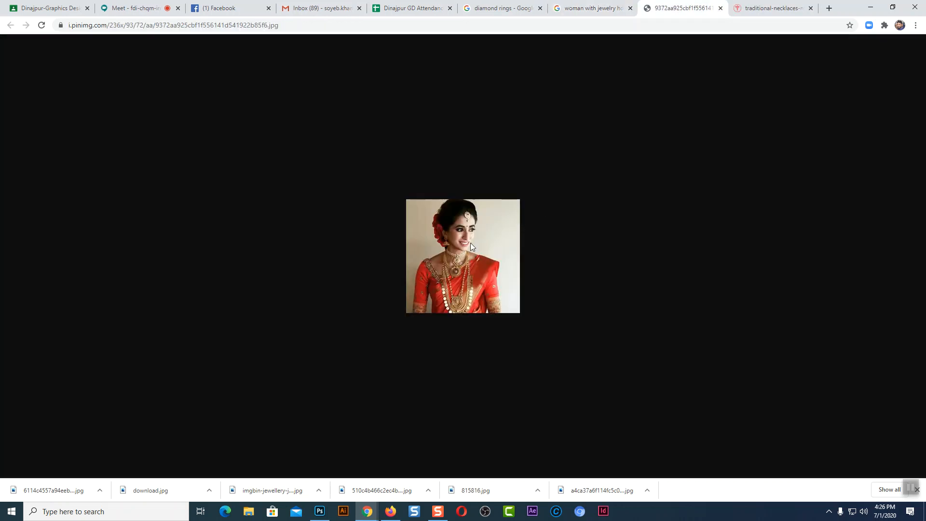
pyautogui.click(747, 6)
pyautogui.click(681, 7)
pyautogui.rightClick(468, 208)
pyautogui.click(487, 227)
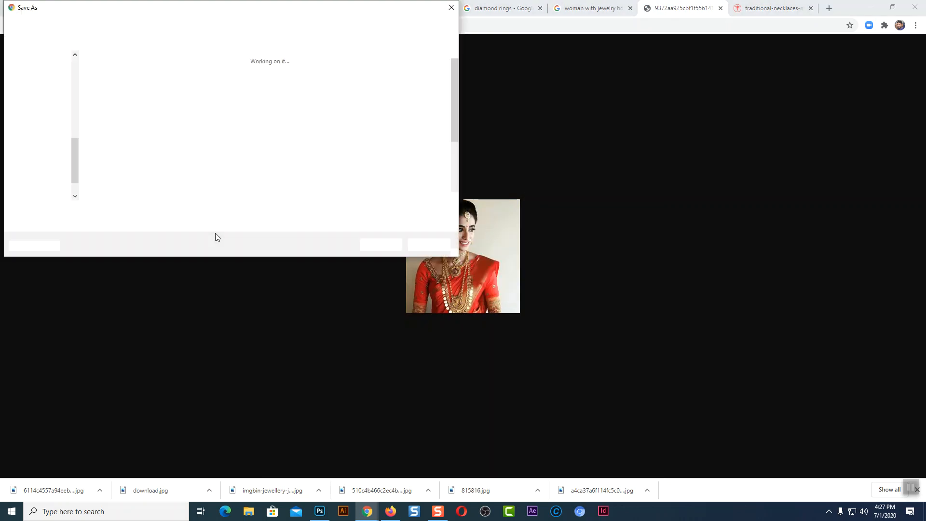
pyautogui.click(379, 246)
# Save the larger traditional-necklaces portrait from its browser tab to the computer
pyautogui.click(793, 7)
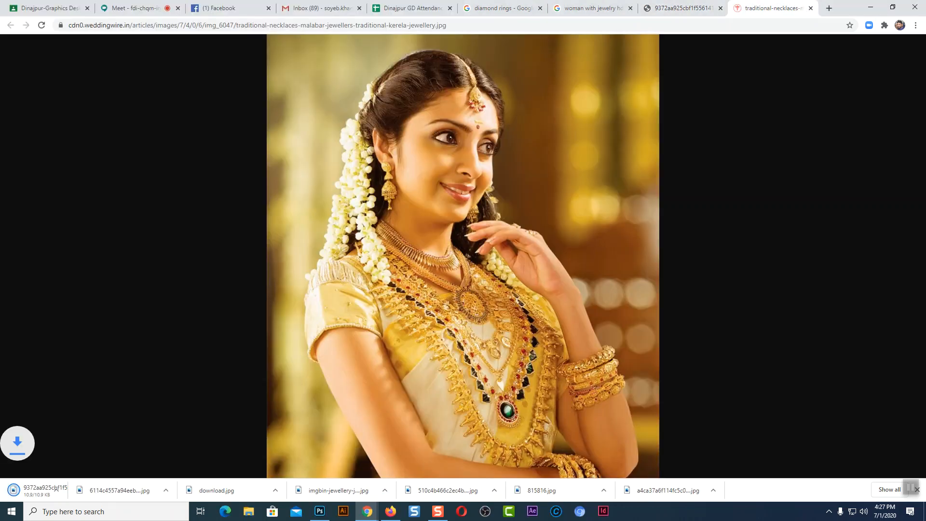
pyautogui.rightClick(471, 152)
pyautogui.click(494, 167)
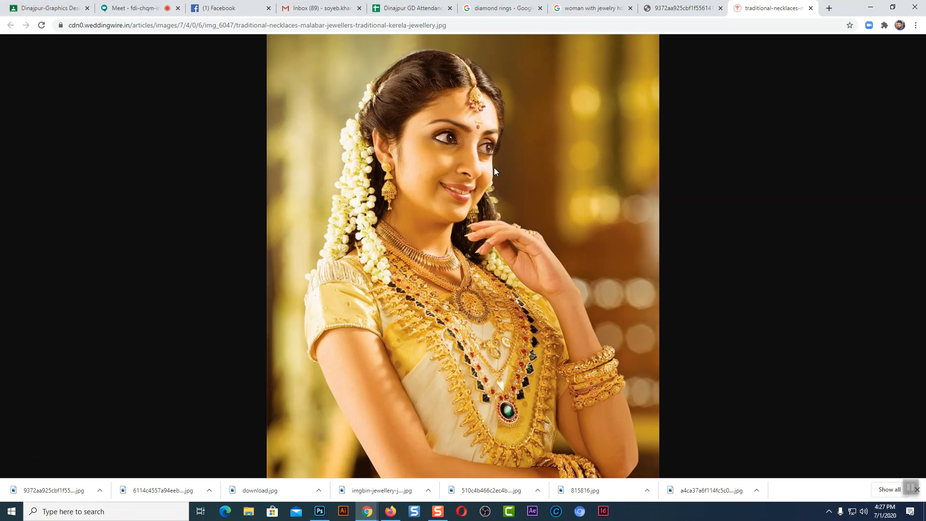
pyautogui.click(394, 243)
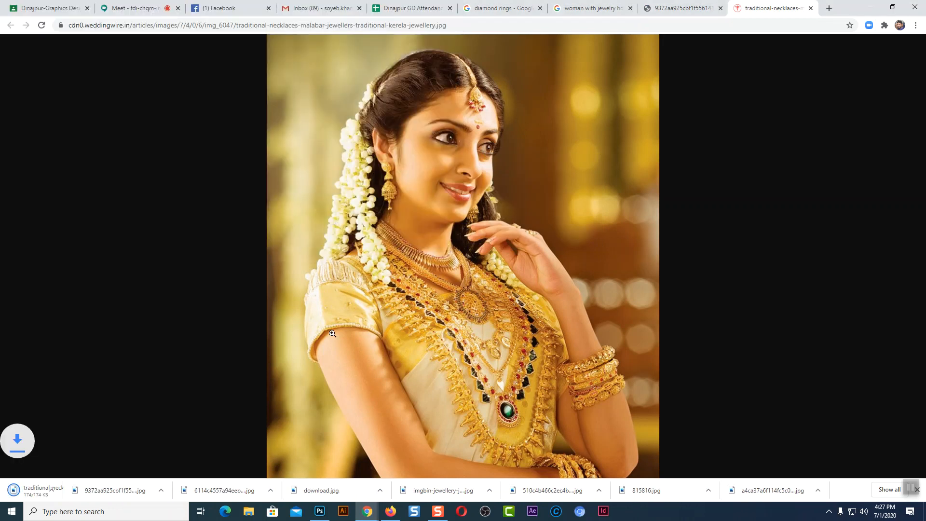
# Switch to Photoshop and open 9372aa925cbf1f556141d541922b85f6 and traditional-necklaces-malabar-jewellers-traditional-kerela-jewellery together from the Desktop
pyautogui.click(320, 511)
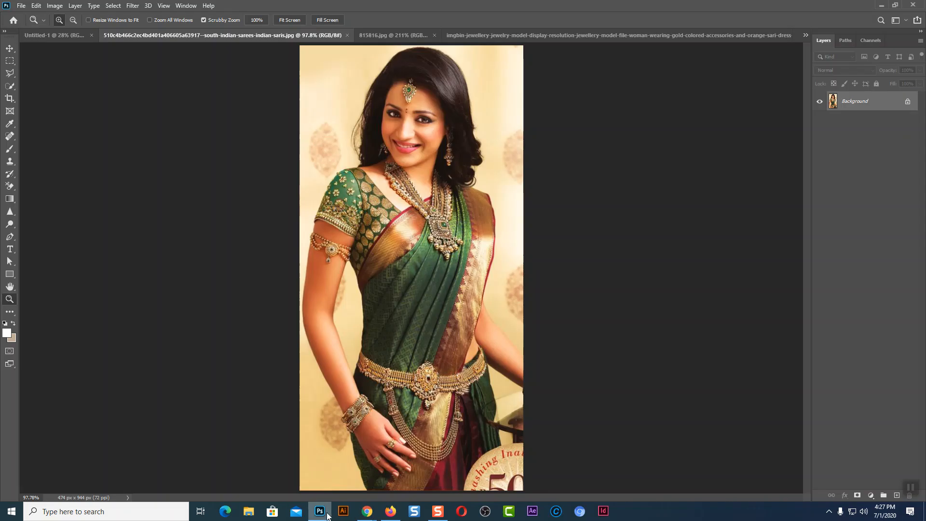
pyautogui.click(20, 6)
pyautogui.click(33, 24)
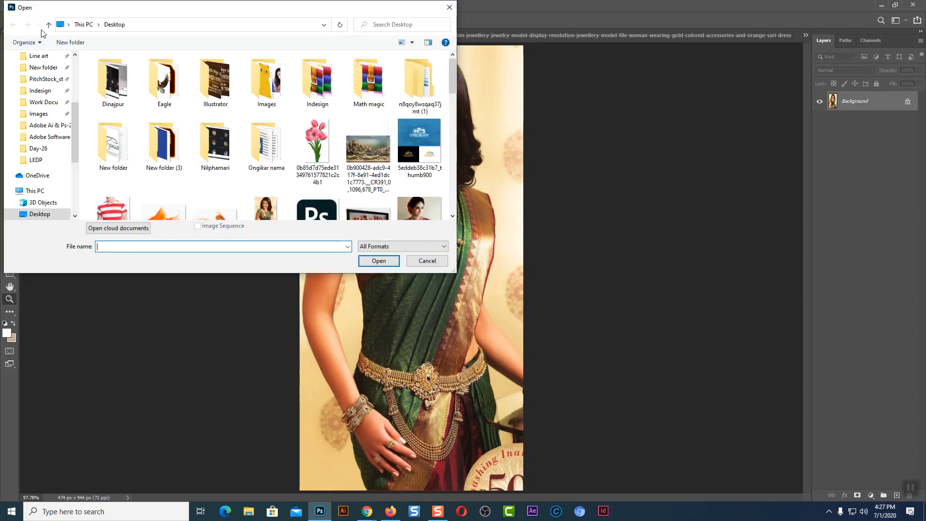
pyautogui.scroll(-2, 451, 75)
pyautogui.click(430, 138)
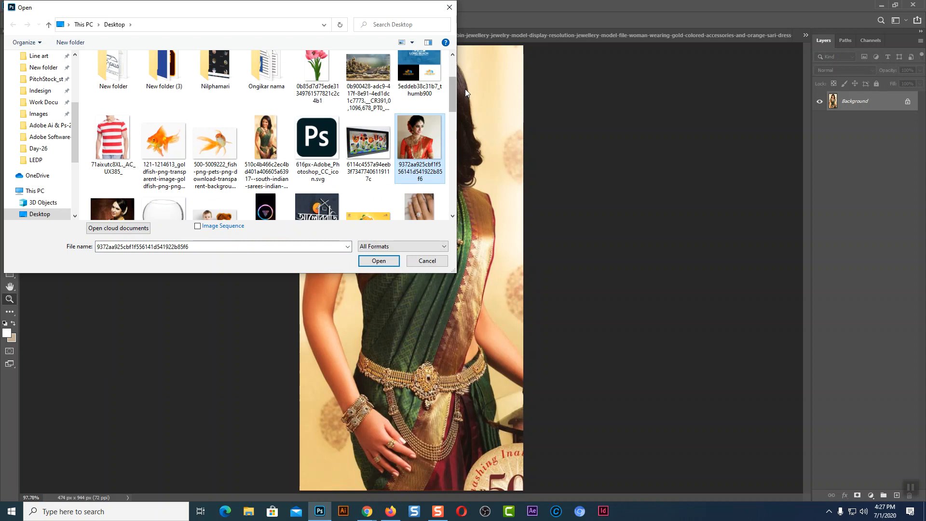
pyautogui.moveTo(453, 83); pyautogui.dragTo(449, 174)
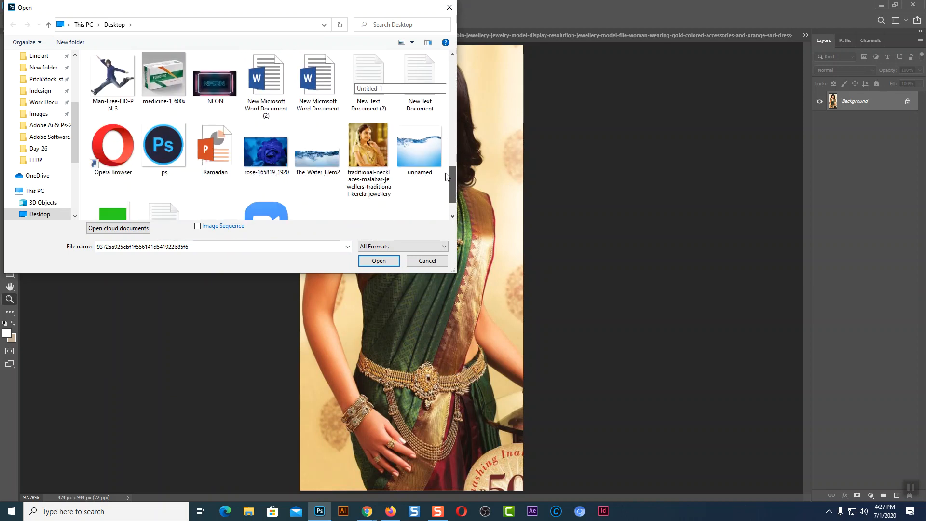
pyautogui.keyDown('ctrl'); pyautogui.click(355, 152); pyautogui.keyUp('ctrl')
pyautogui.click(378, 264)
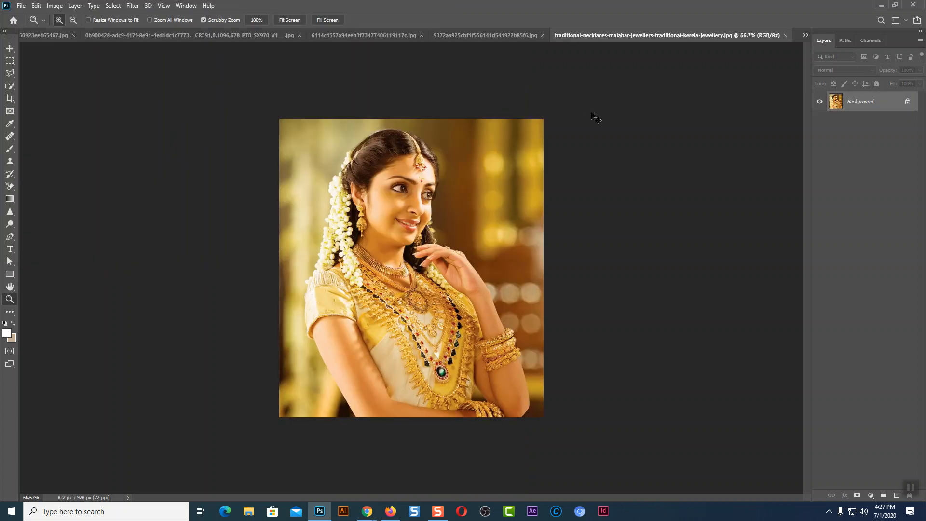
# Magnify the traditional-necklaces portrait for detail, and compare it with the small red sari portrait, ending that image's view at 100%
pyautogui.moveTo(357, 248); pyautogui.dragTo(448, 268)
pyautogui.click(498, 37)
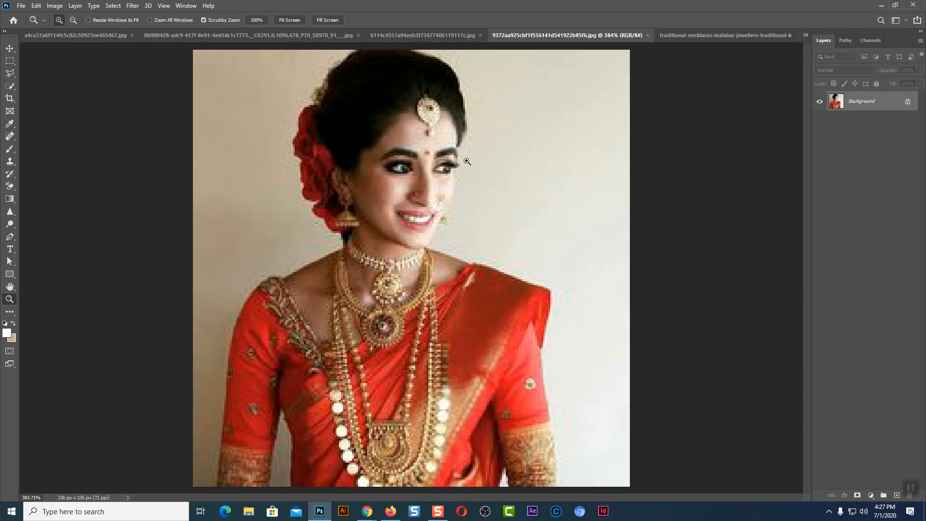
pyautogui.click(10, 48)
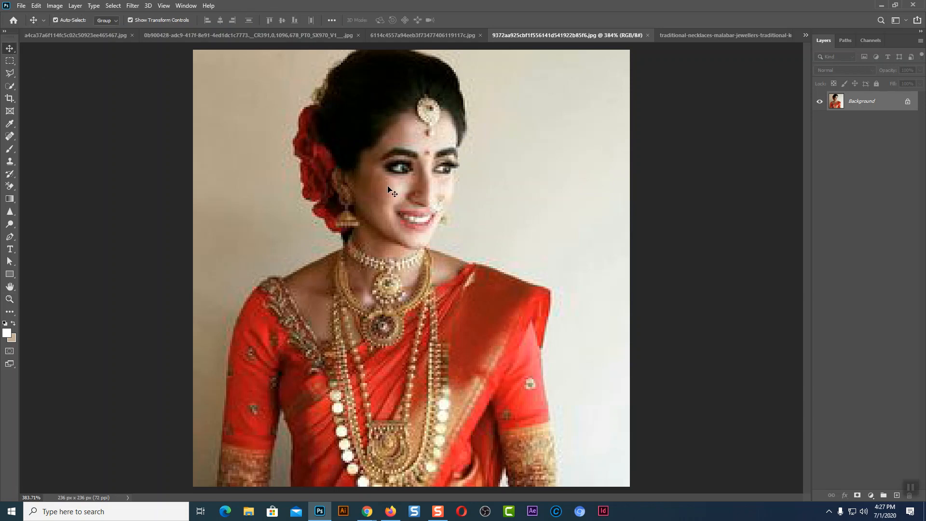
pyautogui.scroll(1, 409, 195)
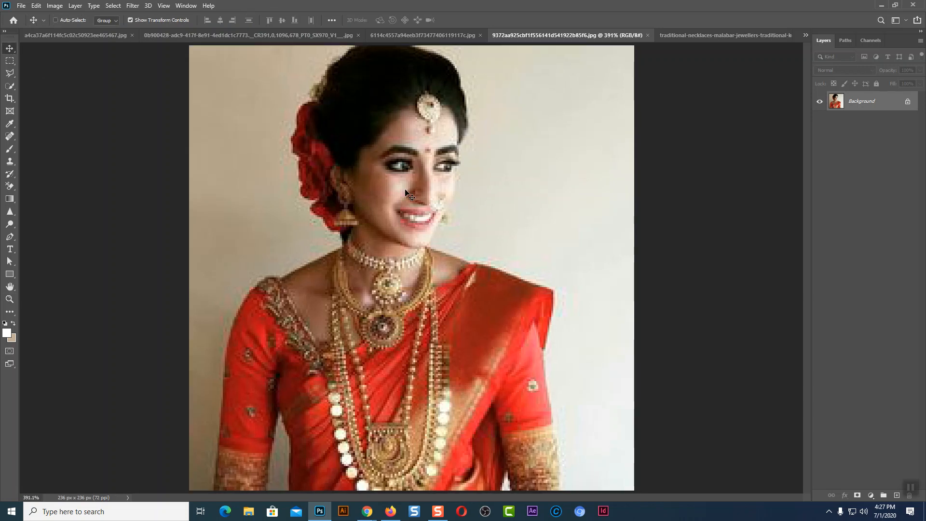
pyautogui.hotkey('ctrl', '1')
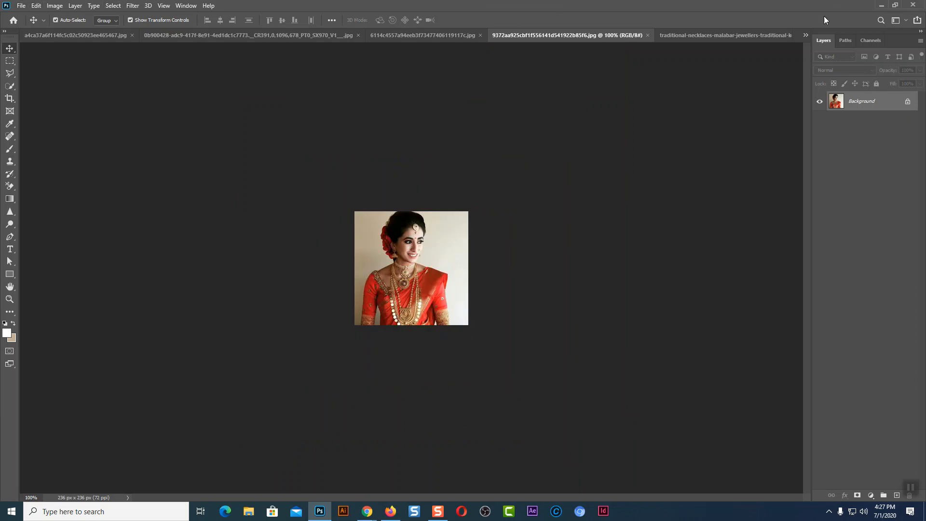
# Open the Image Size settings for the red sari portrait and switch the width and height units to Pixels
pyautogui.click(54, 7)
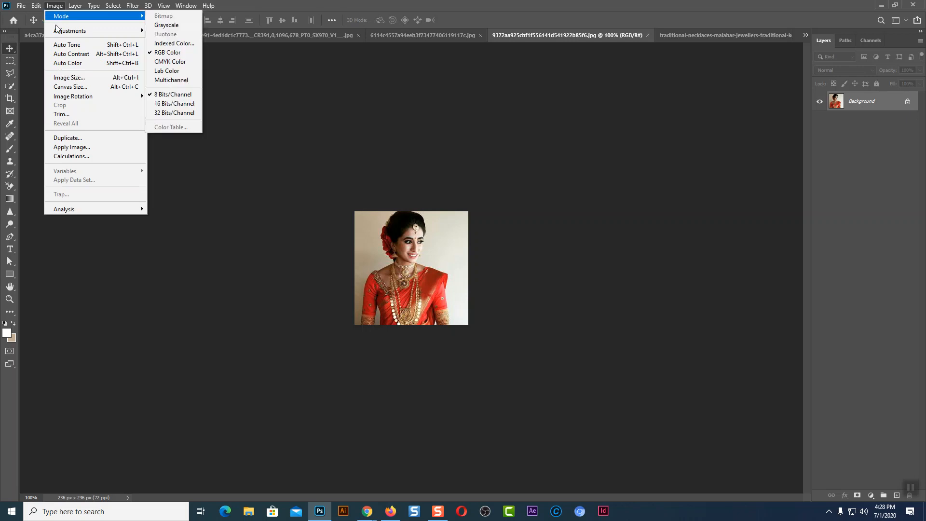
pyautogui.click(68, 78)
pyautogui.moveTo(416, 102); pyautogui.dragTo(356, 88)
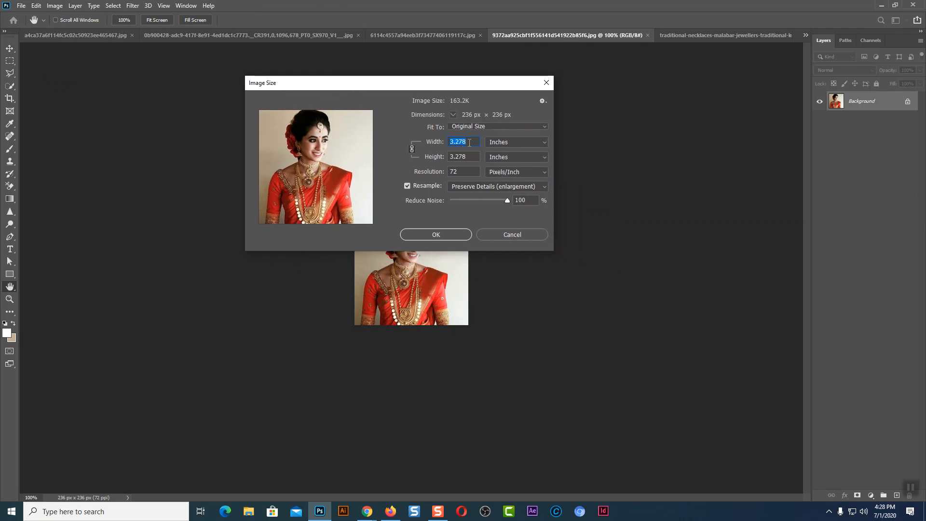
pyautogui.click(504, 142)
pyautogui.click(500, 156)
pyautogui.click(452, 142)
pyautogui.press('Tab')
pyautogui.moveTo(413, 88); pyautogui.dragTo(640, 100)
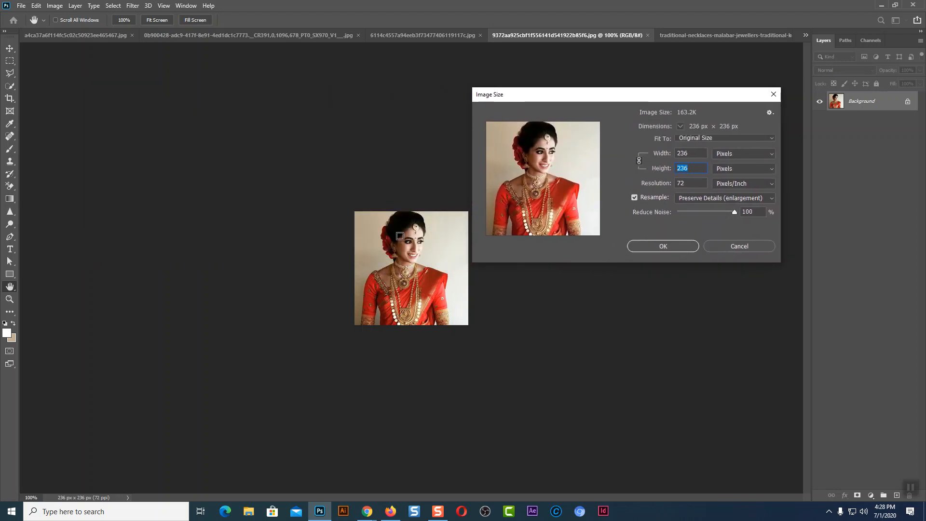
pyautogui.moveTo(689, 95); pyautogui.dragTo(595, 82)
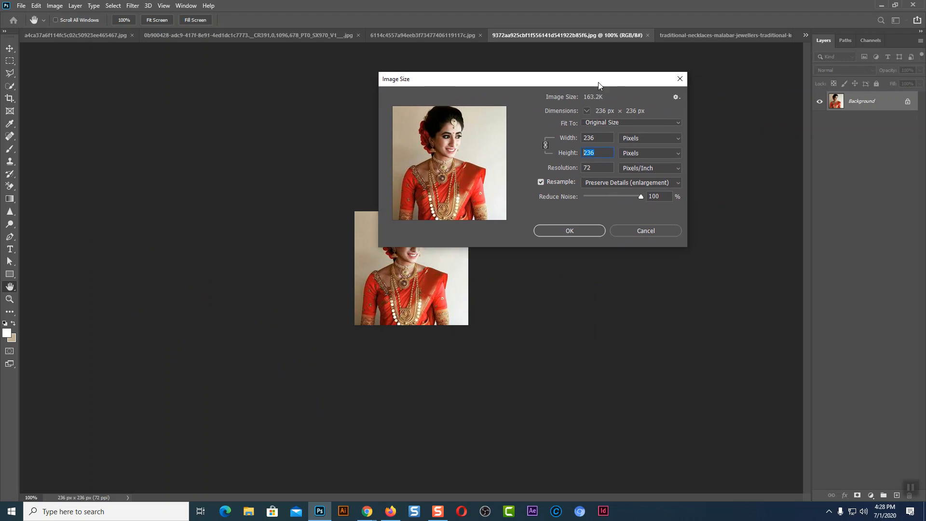
# Set the red sari portrait's resolution to 300 Pixels/Inch with its face in the preview, and open the resampling method choices
pyautogui.doubleClick(596, 168)
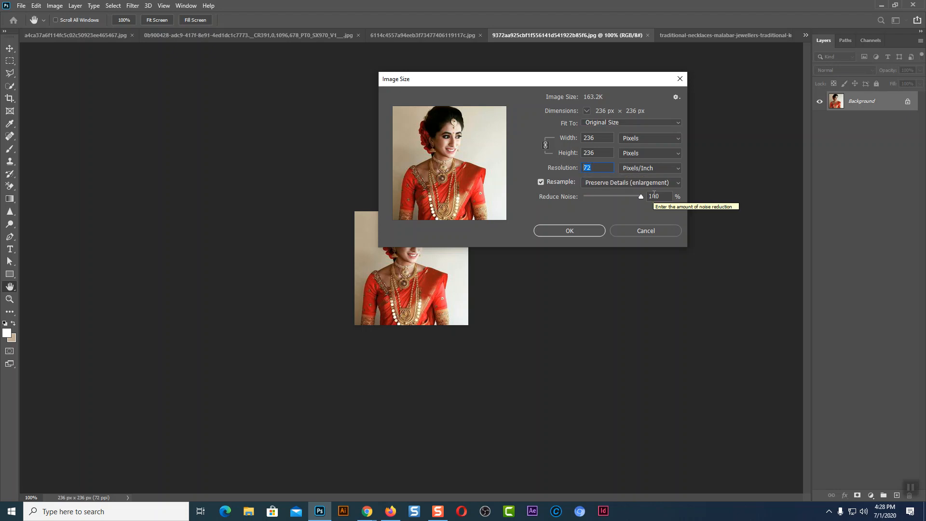
pyautogui.write('300')
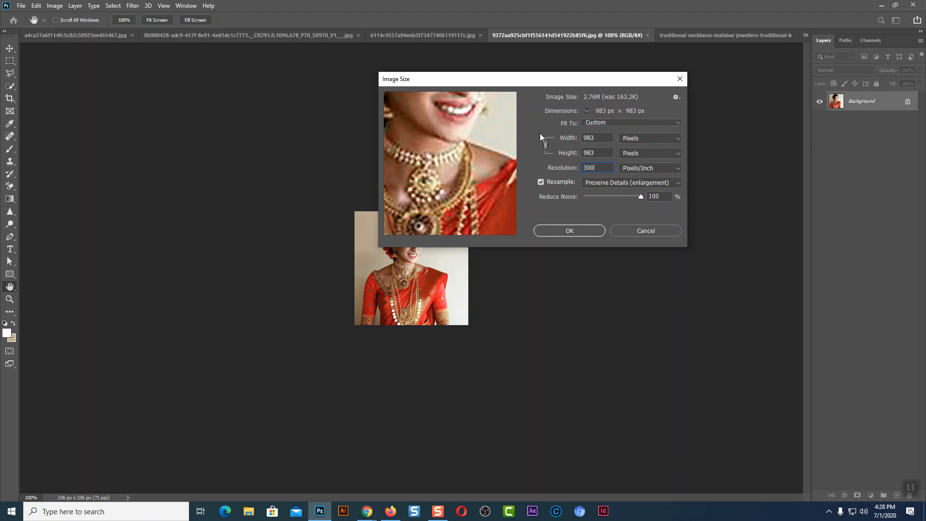
pyautogui.moveTo(474, 131); pyautogui.dragTo(476, 179)
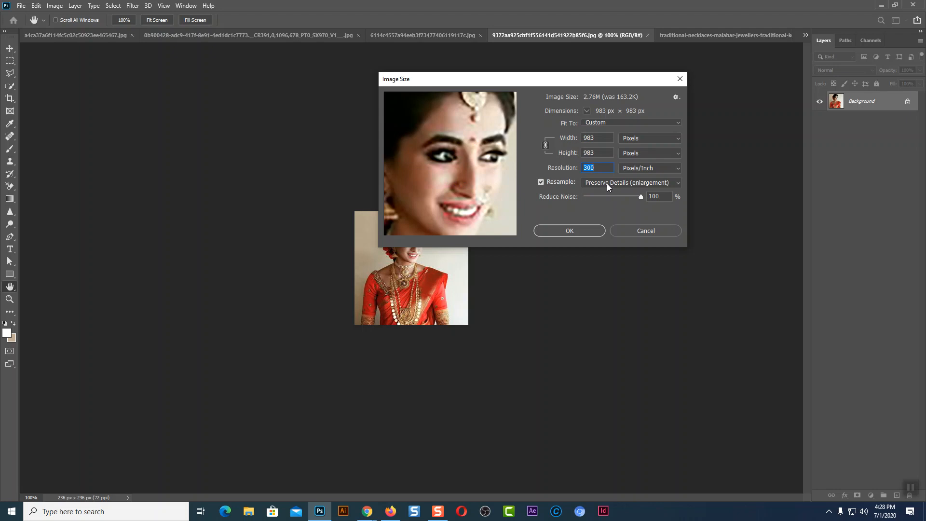
pyautogui.click(625, 186)
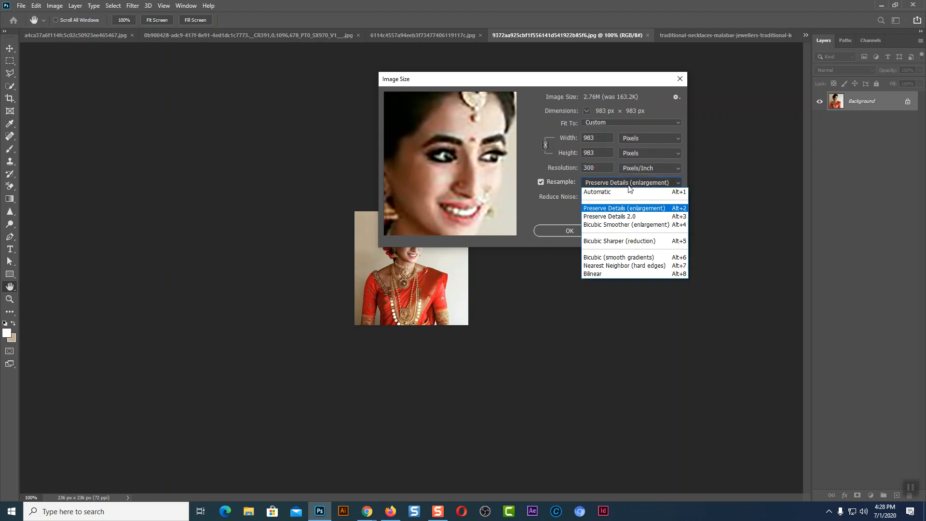
# Preview the 983 px enlargement with Automatic, Preserve Details (enlargement), Preserve Details 2.0, Bicubic Smoother and Bicubic Sharper resampling
pyautogui.click(615, 192)
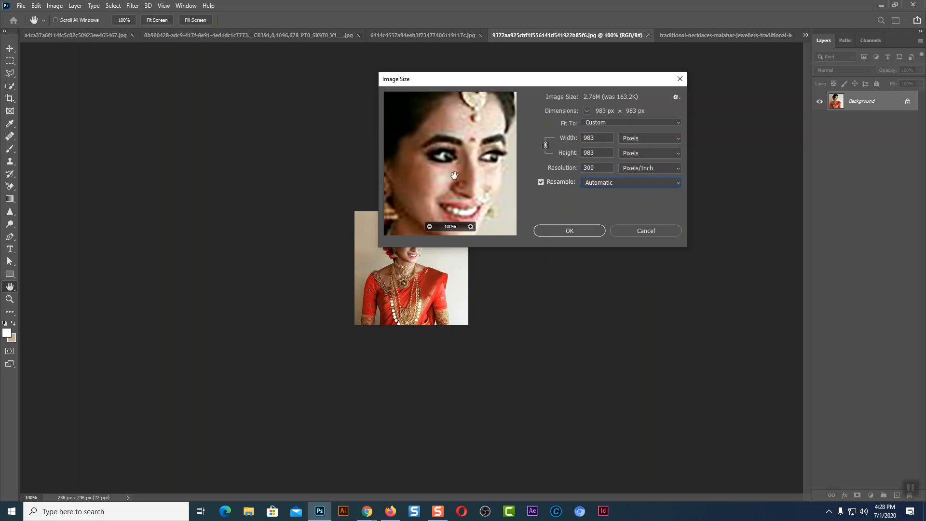
pyautogui.click(593, 183)
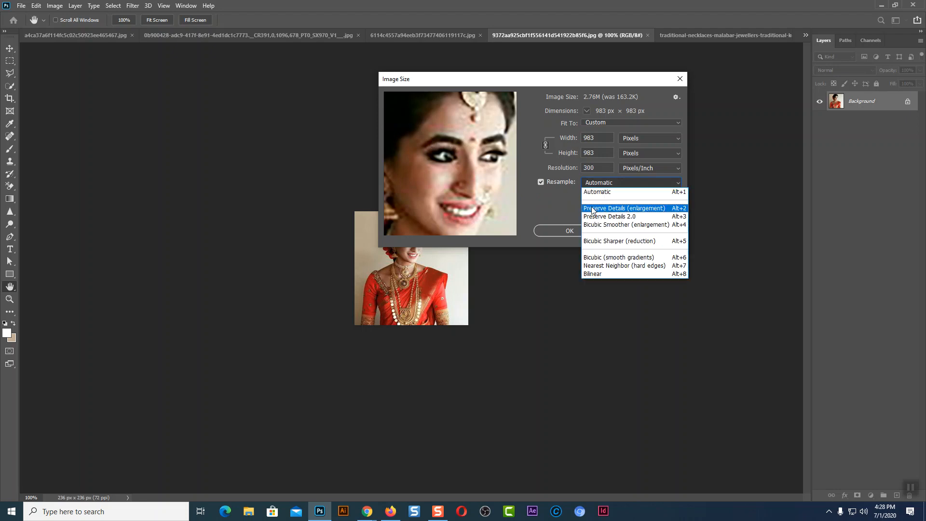
pyautogui.click(593, 209)
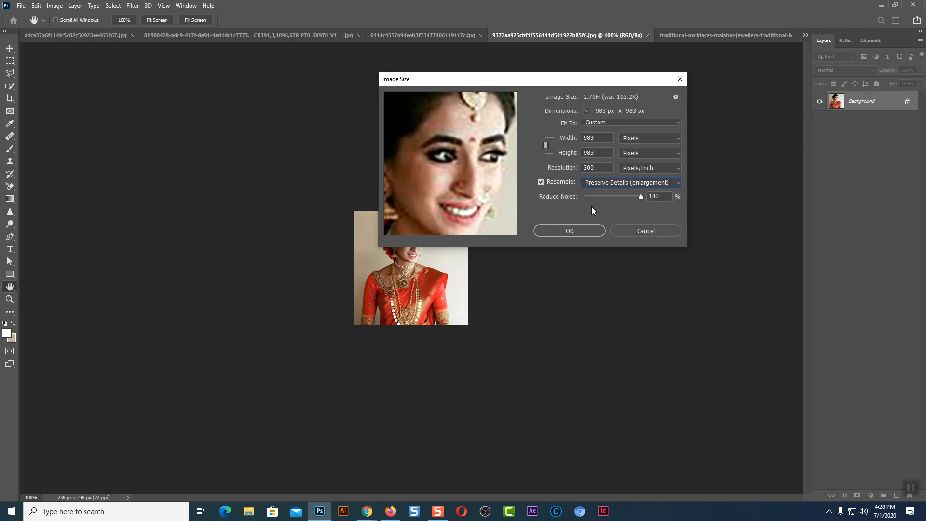
pyautogui.click(585, 182)
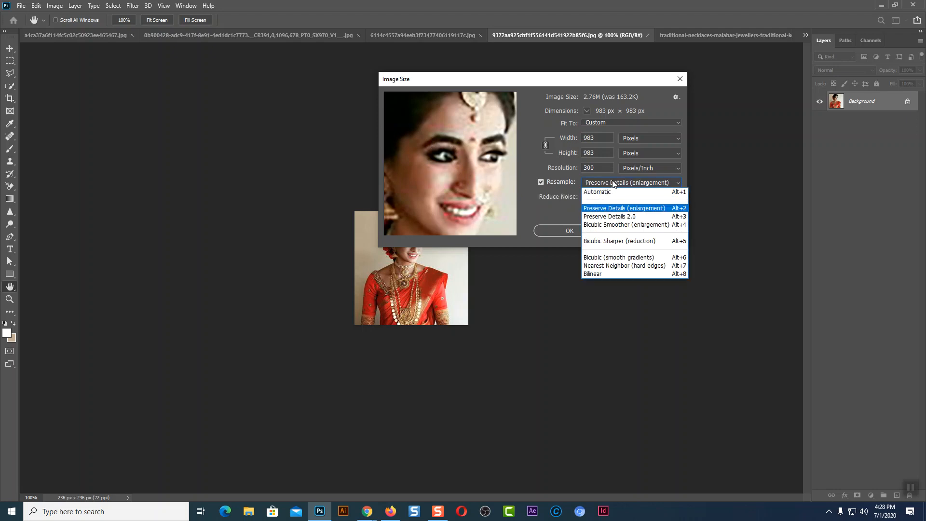
pyautogui.click(610, 217)
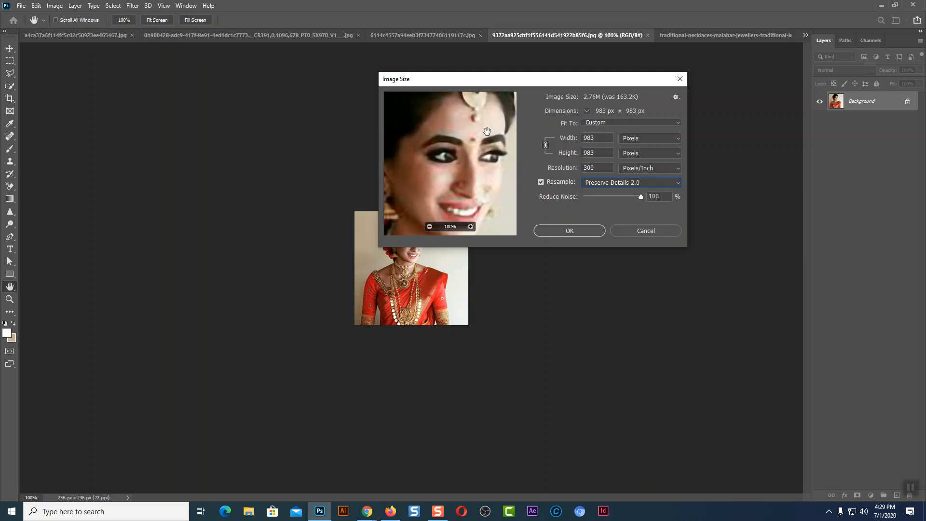
pyautogui.click(586, 187)
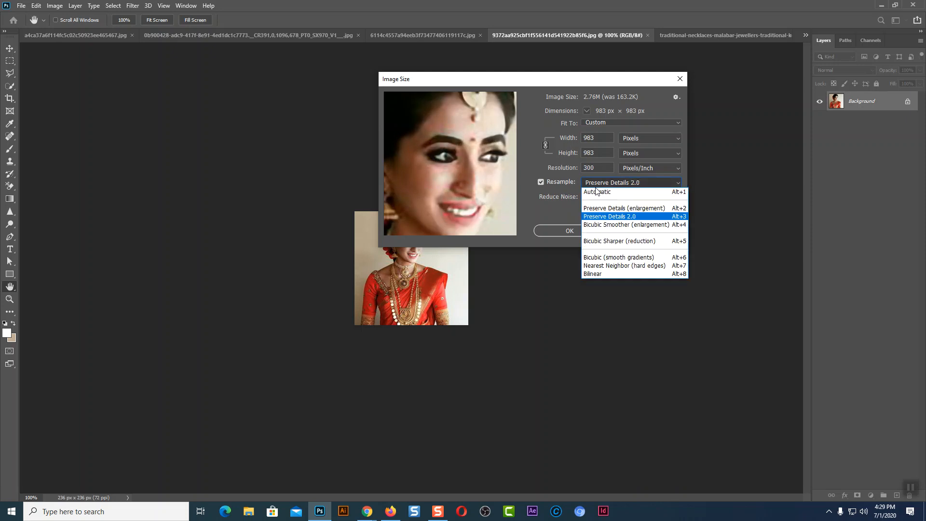
pyautogui.click(596, 225)
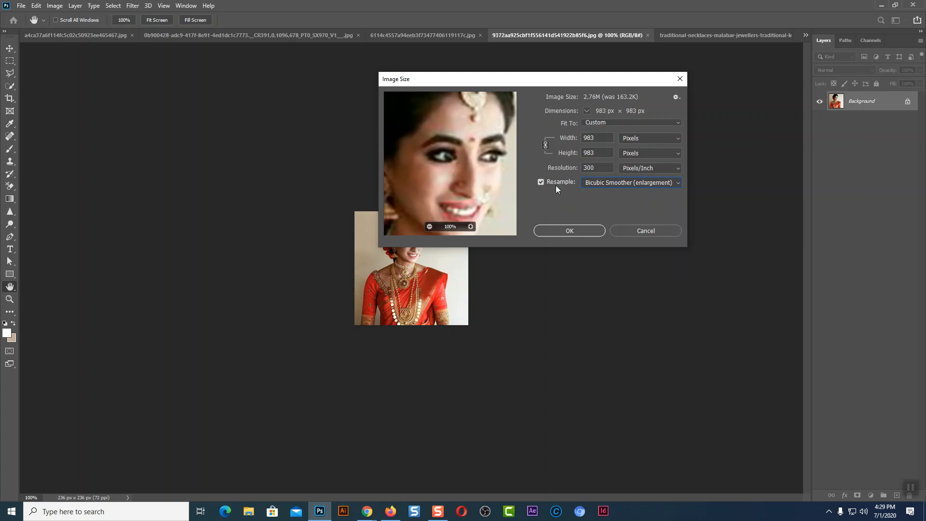
pyautogui.click(608, 183)
pyautogui.click(590, 241)
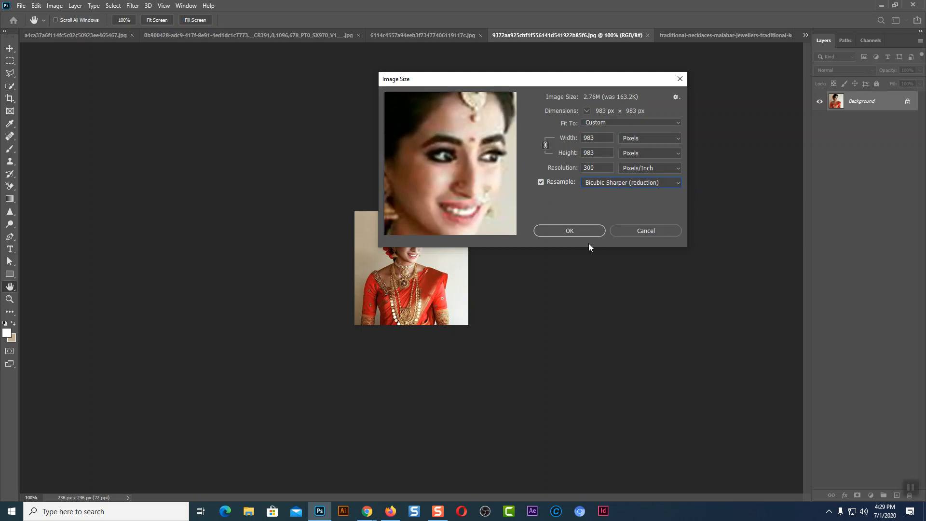
# Preview the enlargement with Bicubic (smooth gradients), Nearest Neighbor (hard edges) and Bilinear resampling
pyautogui.click(599, 183)
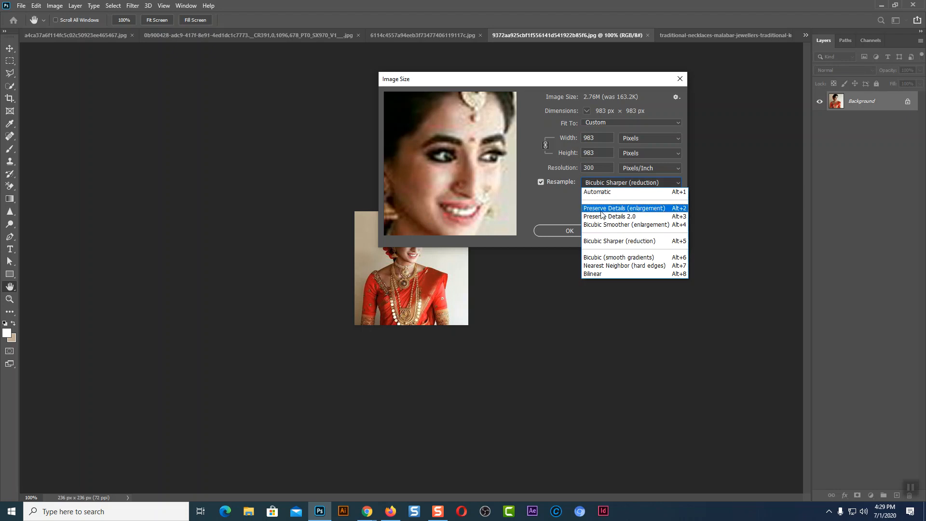
pyautogui.click(601, 258)
pyautogui.click(592, 185)
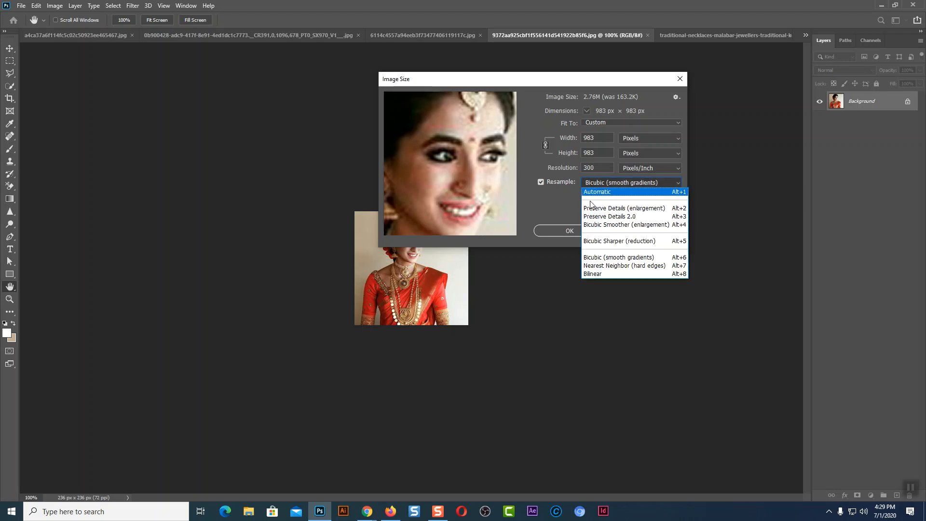
pyautogui.click(593, 265)
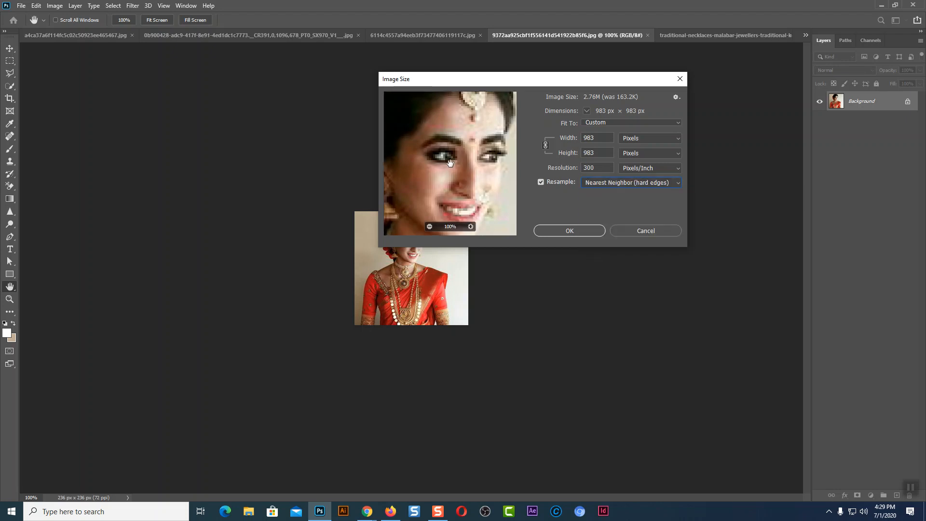
pyautogui.click(603, 184)
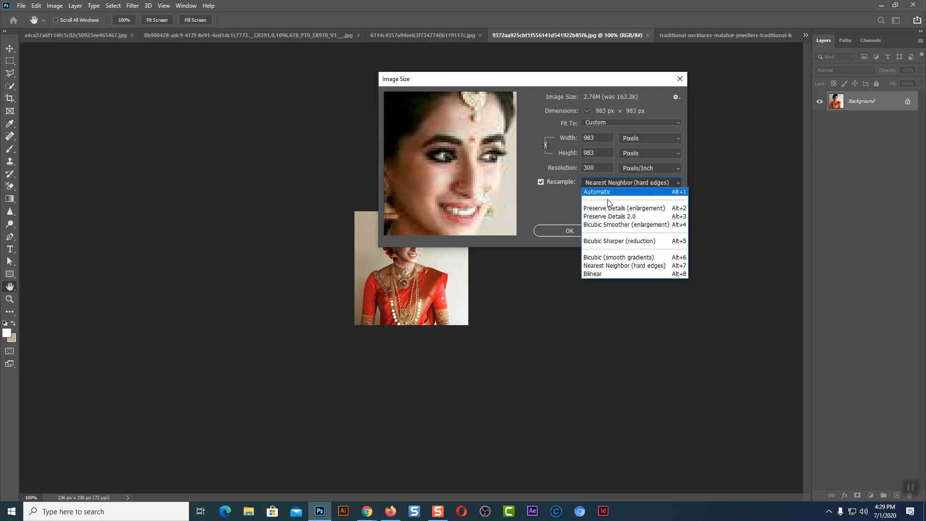
pyautogui.click(599, 261)
# Compare Preserve Details (enlargement) with Preserve Details 2.0 and set the resampling method to Preserve Details (enlargement)
pyautogui.click(597, 185)
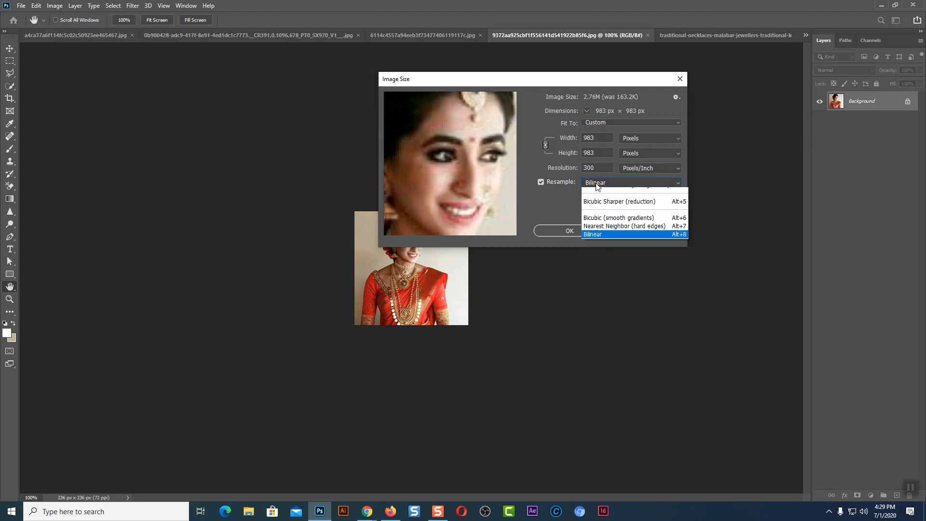
pyautogui.click(607, 212)
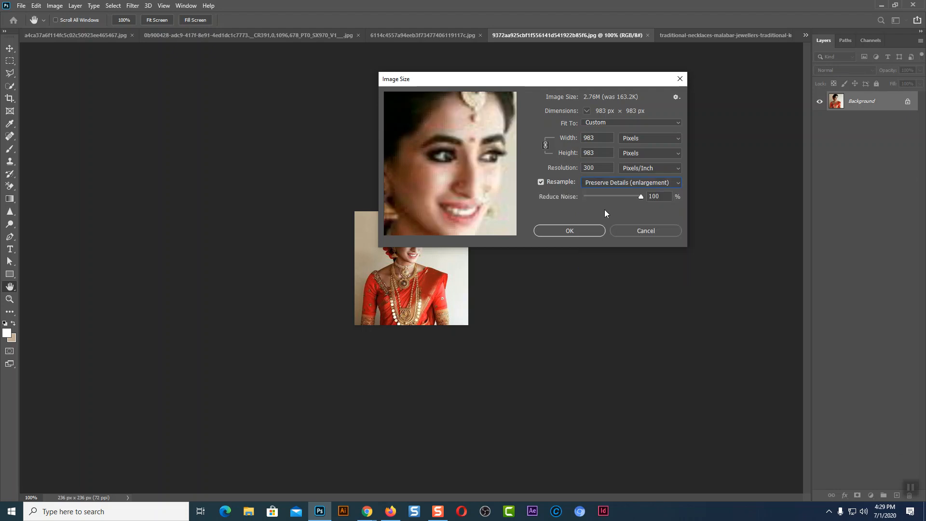
pyautogui.click(598, 186)
pyautogui.click(597, 217)
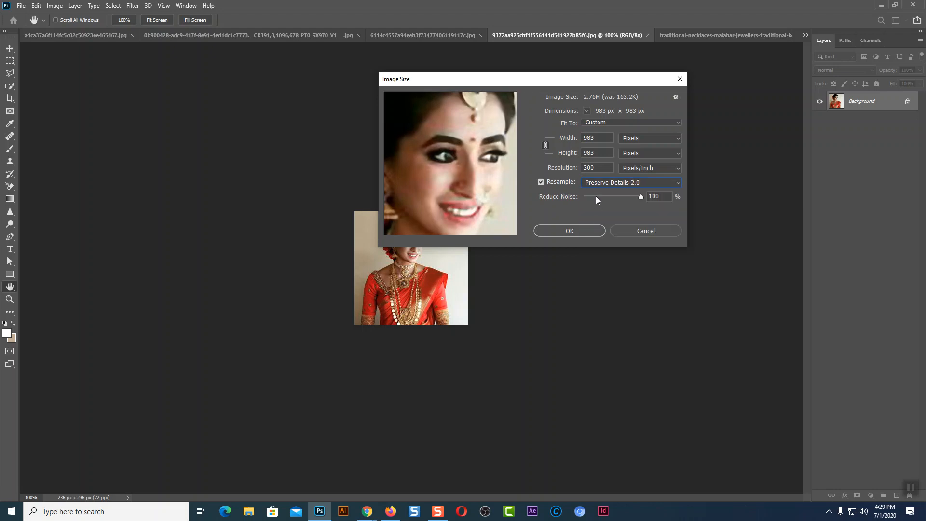
pyautogui.click(596, 183)
pyautogui.click(597, 210)
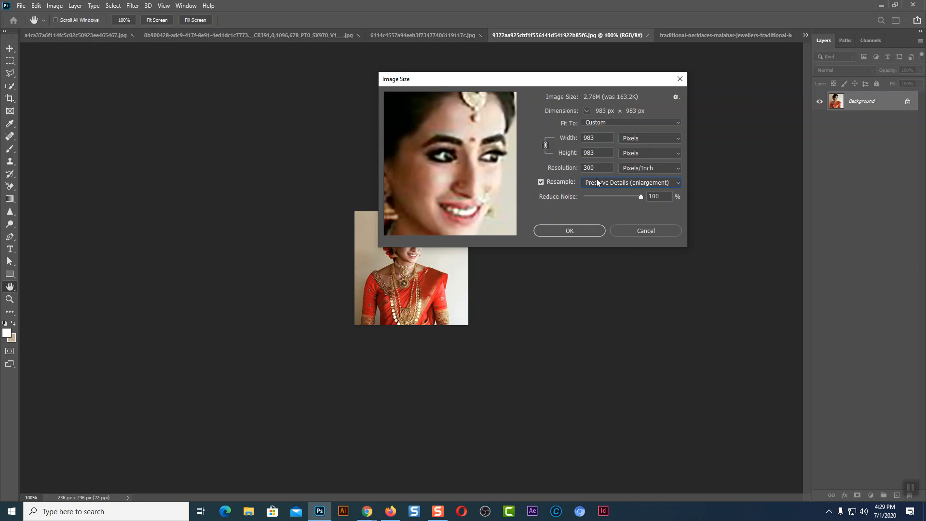
# Compare noise reduction at 0% and 100%, and apply the image resize with noise reduction at 100%
pyautogui.moveTo(641, 199); pyautogui.dragTo(577, 198)
pyautogui.moveTo(468, 160)
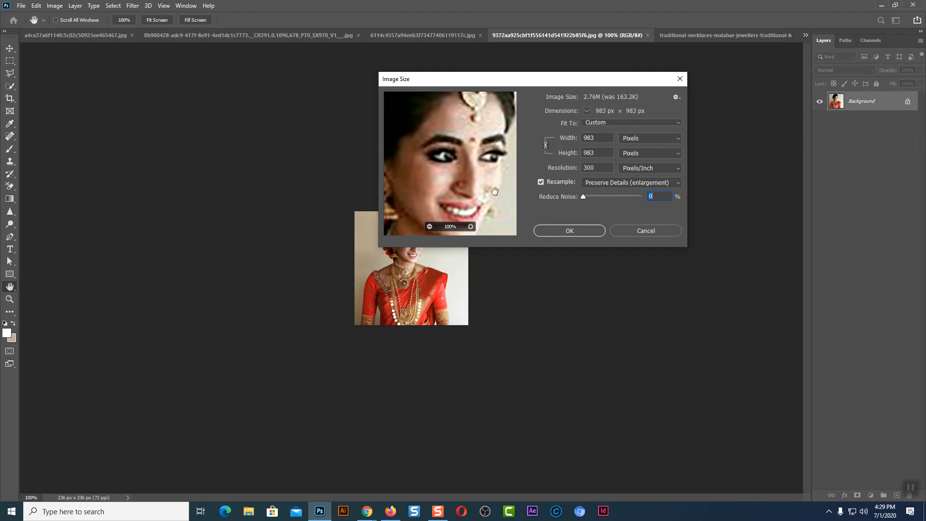
pyautogui.moveTo(583, 197); pyautogui.dragTo(596, 199)
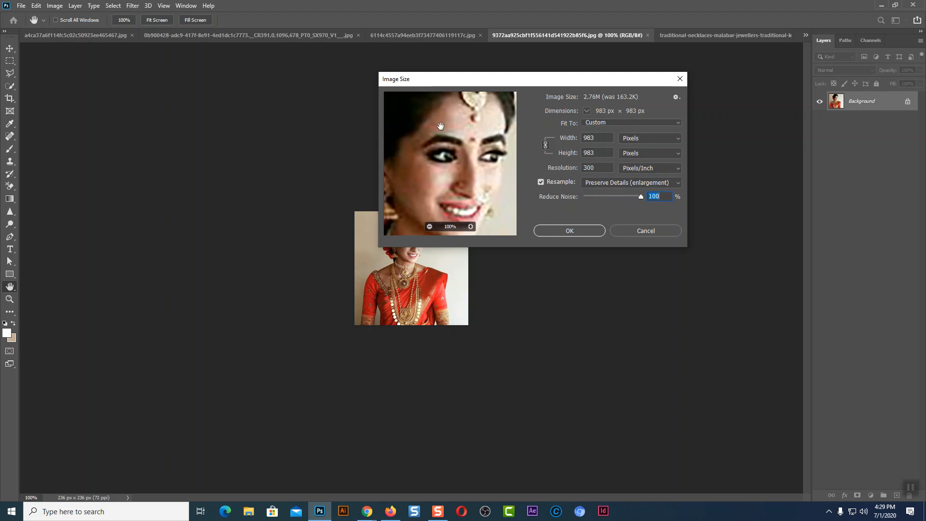
pyautogui.click(580, 231)
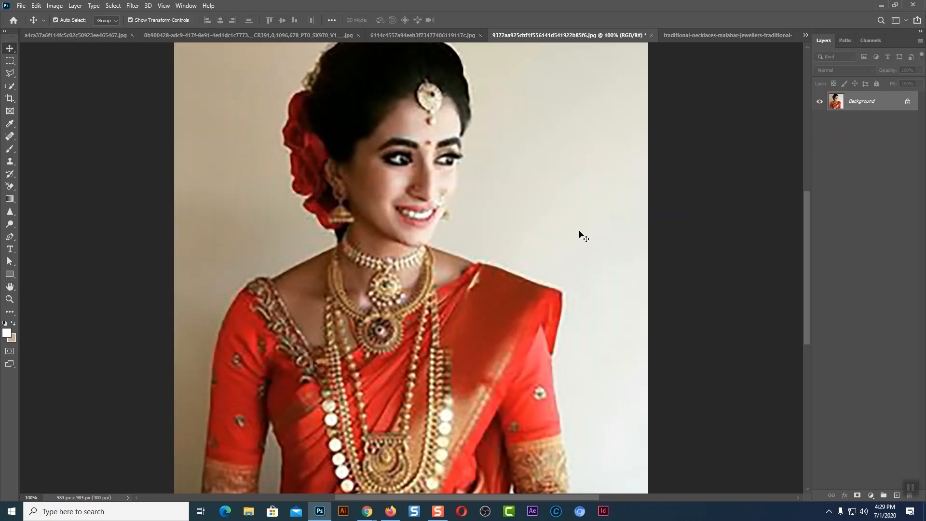
# Examine the quality of the enlarged red sari portrait, and look through the aquarium and stained-glass images
pyautogui.hotkey('ctrl', '-')
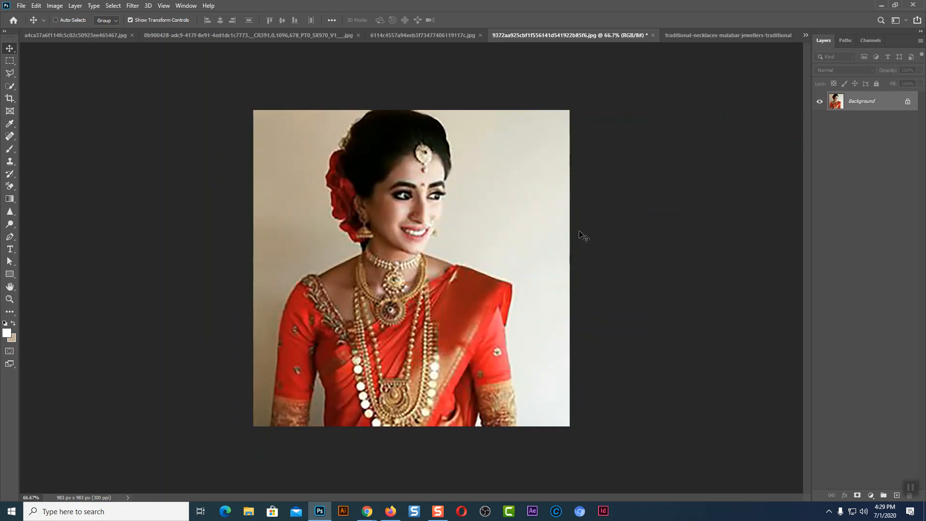
pyautogui.hotkey('ctrl', '+')
pyautogui.hotkey('ctrl', '+')
pyautogui.hotkey('ctrl', '-')
pyautogui.hotkey('ctrl', '-')
pyautogui.click(288, 35)
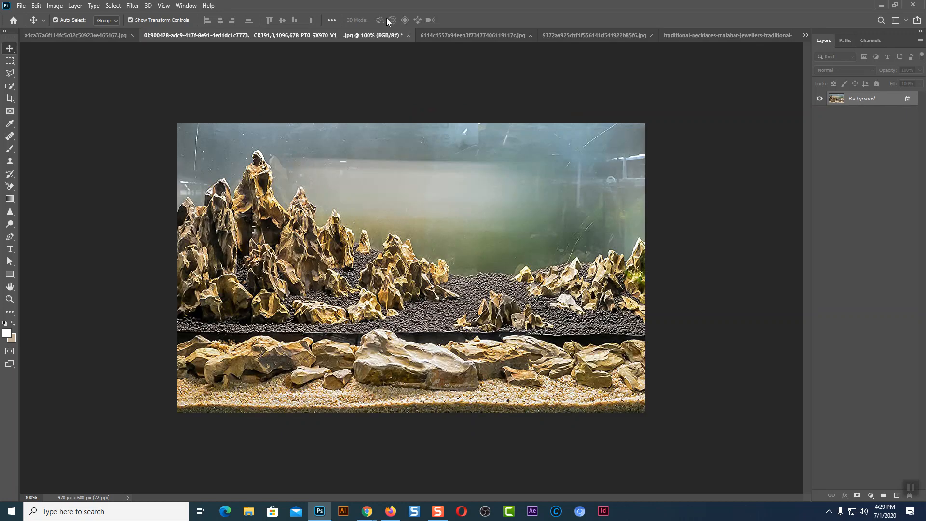
pyautogui.click(490, 38)
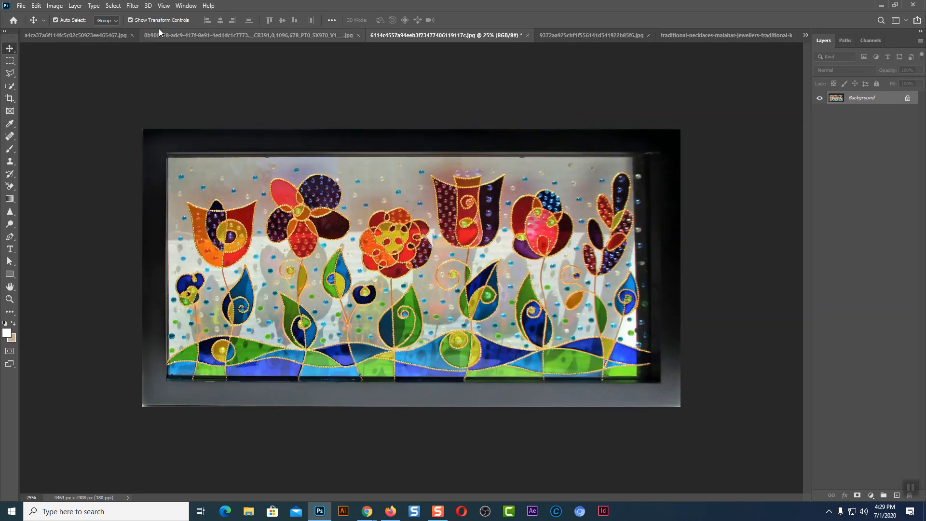
pyautogui.click(103, 33)
pyautogui.click(237, 39)
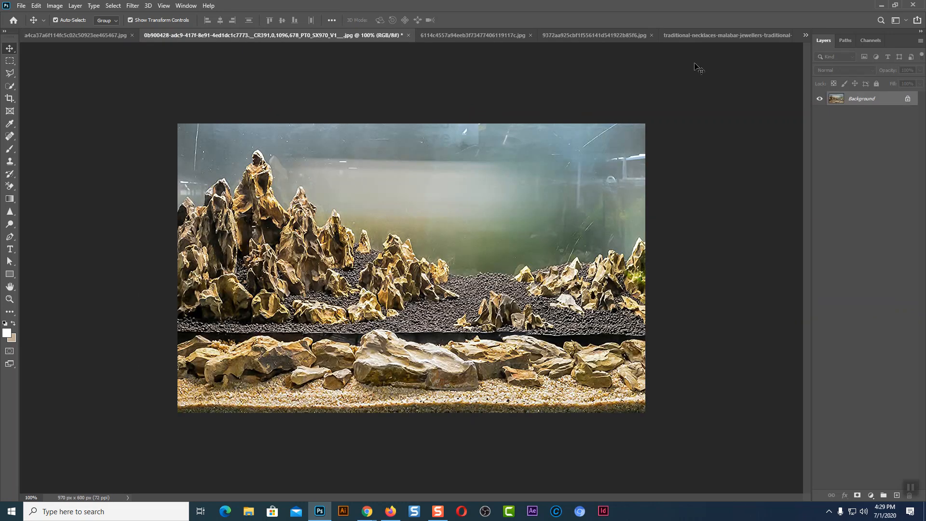
# Switch to the document traditional-necklaces-malabar-jewellers-traditional-kerela-jewellery.jpg
pyautogui.click(703, 36)
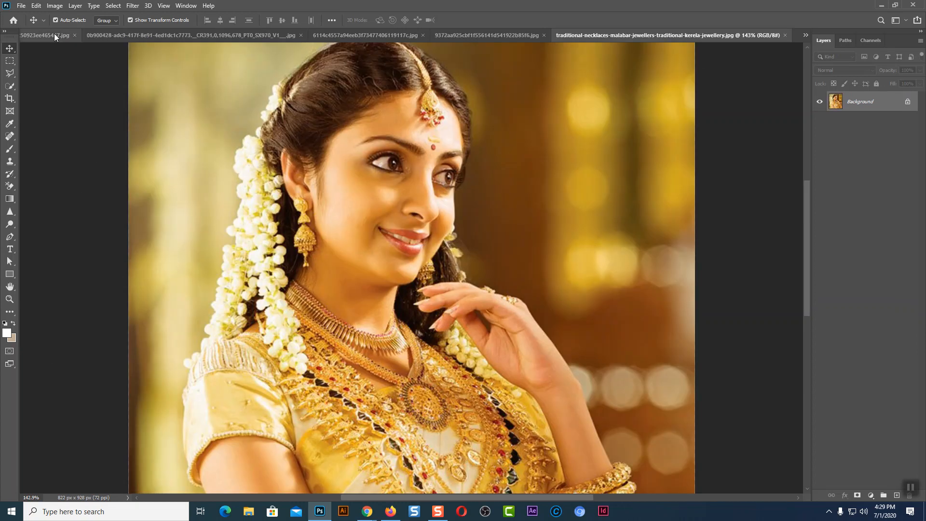
pyautogui.click(9, 299)
pyautogui.moveTo(386, 187); pyautogui.dragTo(437, 177)
pyautogui.click(55, 5)
pyautogui.click(72, 78)
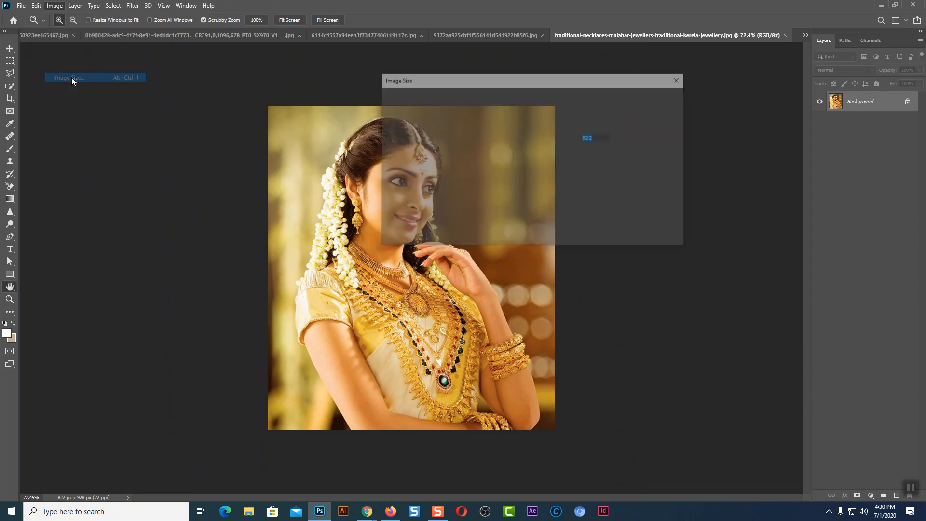
pyautogui.click(643, 230)
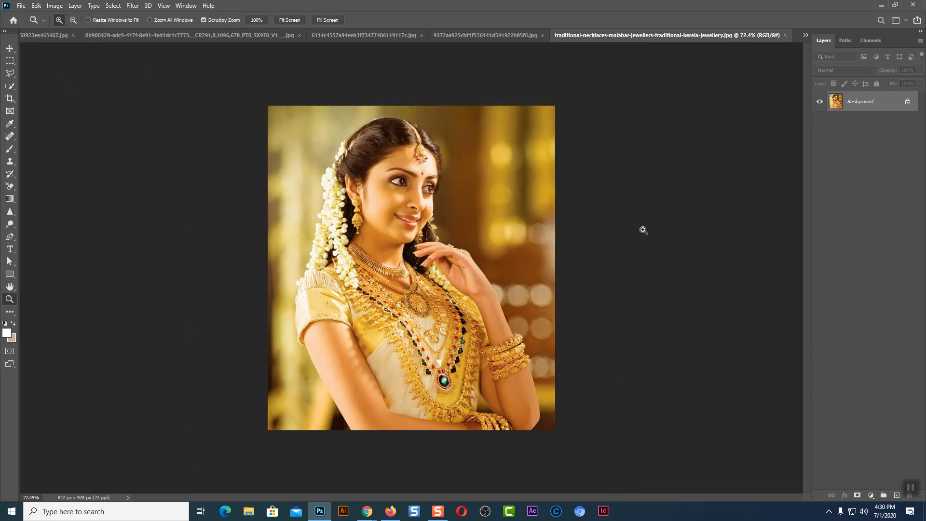
# Try resampling the jewellery portrait to 300 pixels/inch with Preserve Details (enlargement) and 100% noise reduction
pyautogui.press('v')
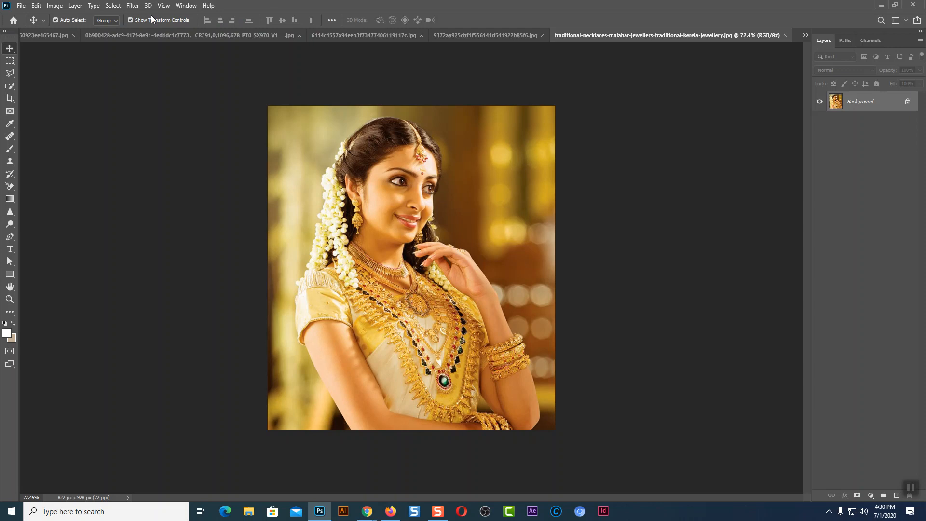
pyautogui.click(54, 6)
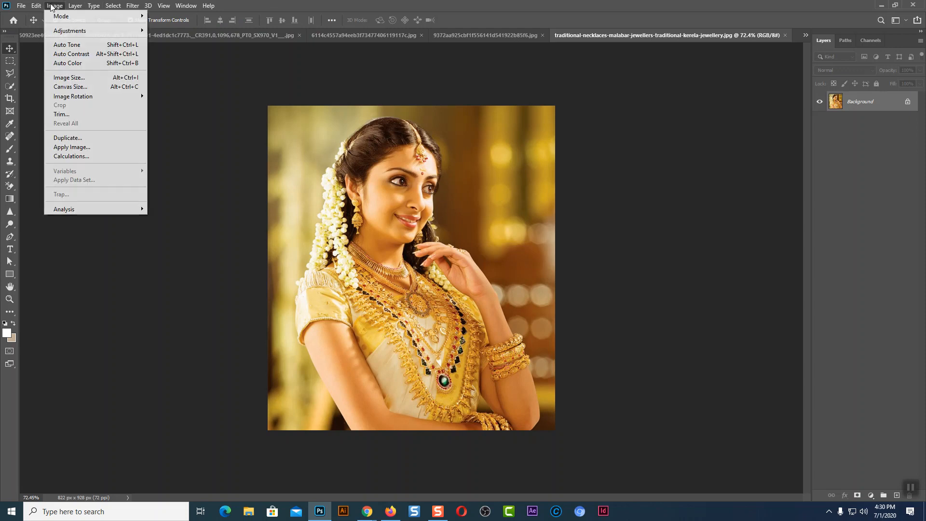
pyautogui.click(69, 77)
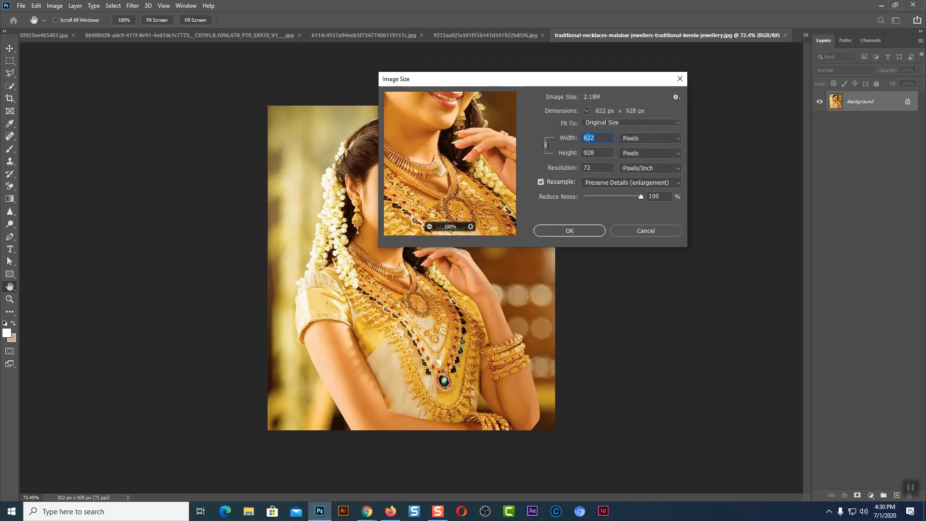
pyautogui.click(605, 139)
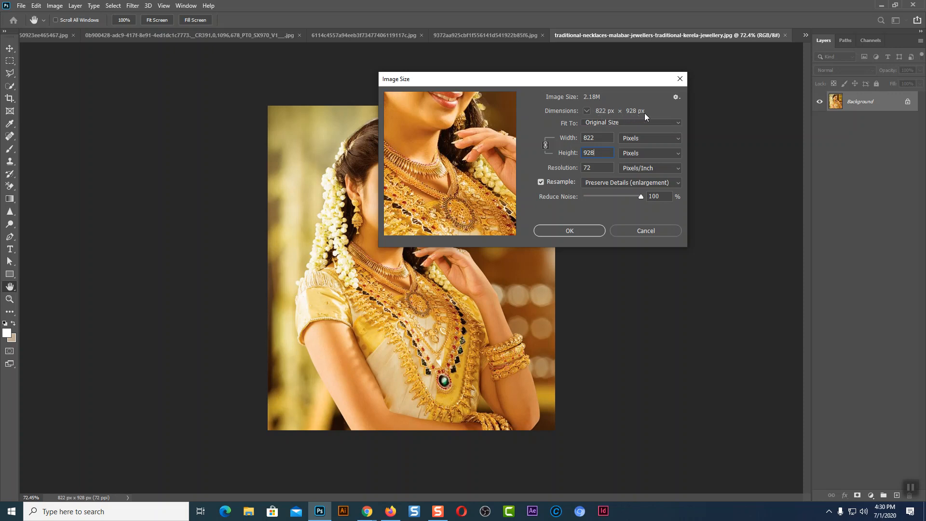
pyautogui.moveTo(599, 168); pyautogui.dragTo(581, 168)
pyautogui.write('300')
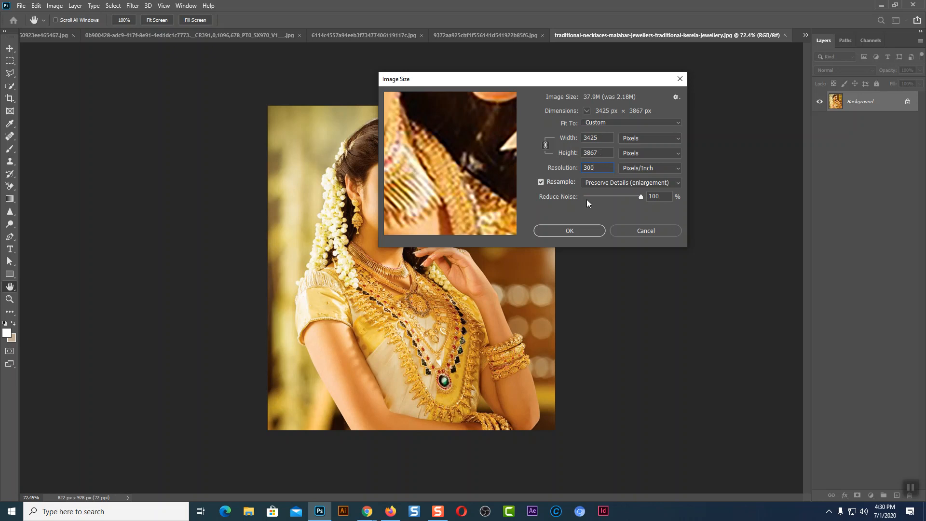
pyautogui.click(569, 231)
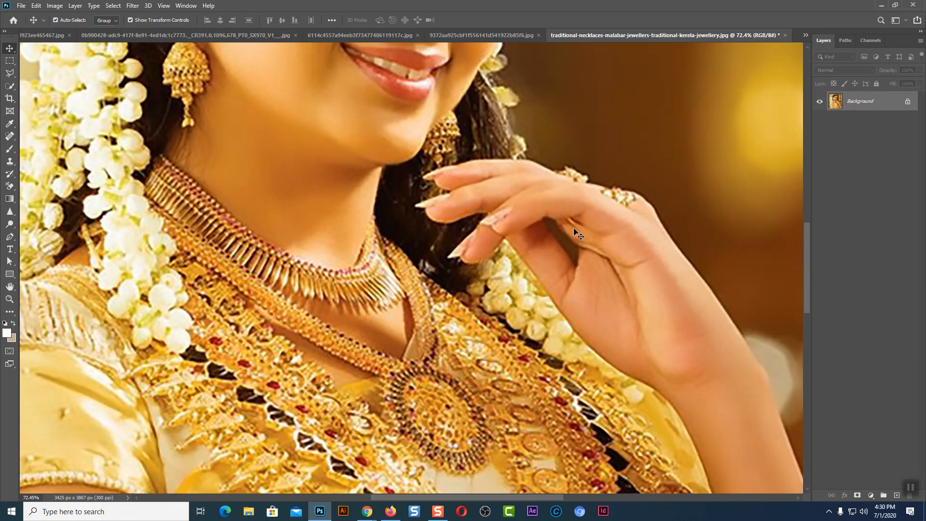
# Inspect the face in the enlarged portrait, undo the resize, and examine the original image for comparison
pyautogui.moveTo(472, 190); pyautogui.dragTo(560, 336)
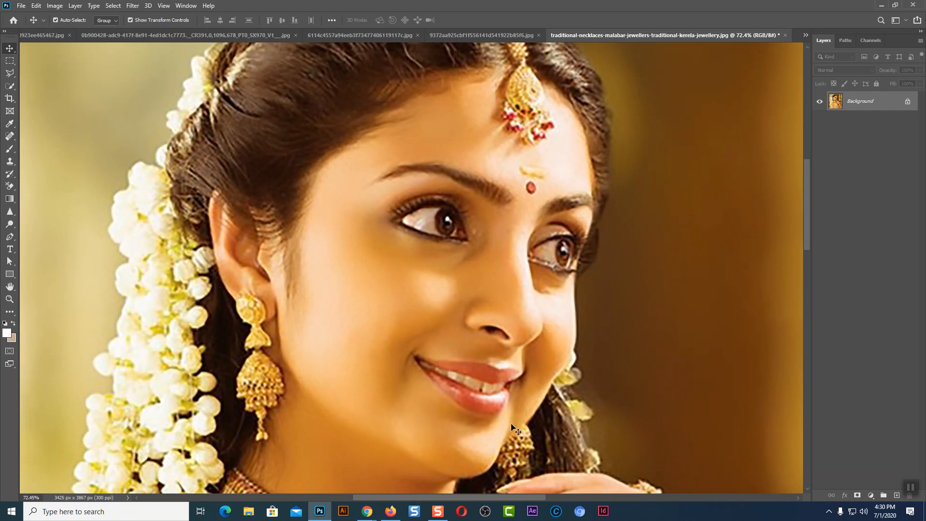
pyautogui.hotkey('ctrl', 'z')
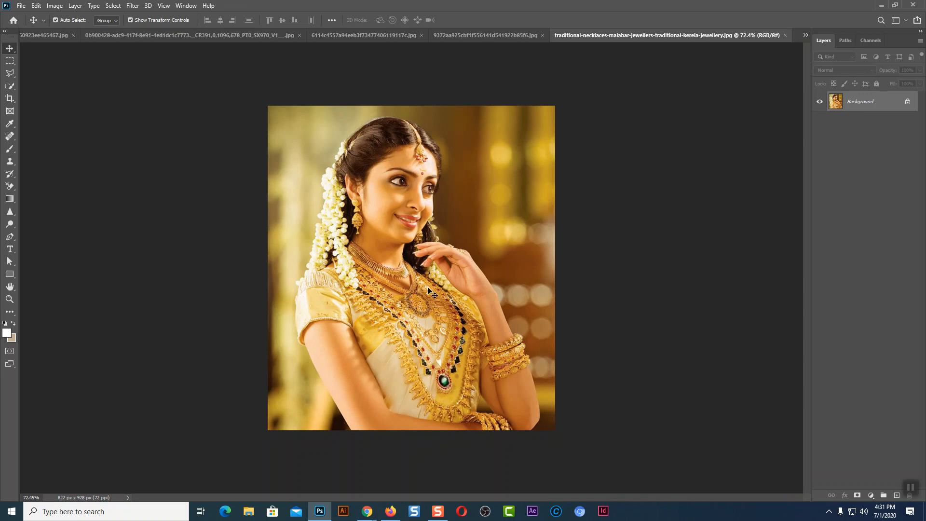
pyautogui.click(10, 299)
pyautogui.moveTo(439, 195); pyautogui.dragTo(456, 167)
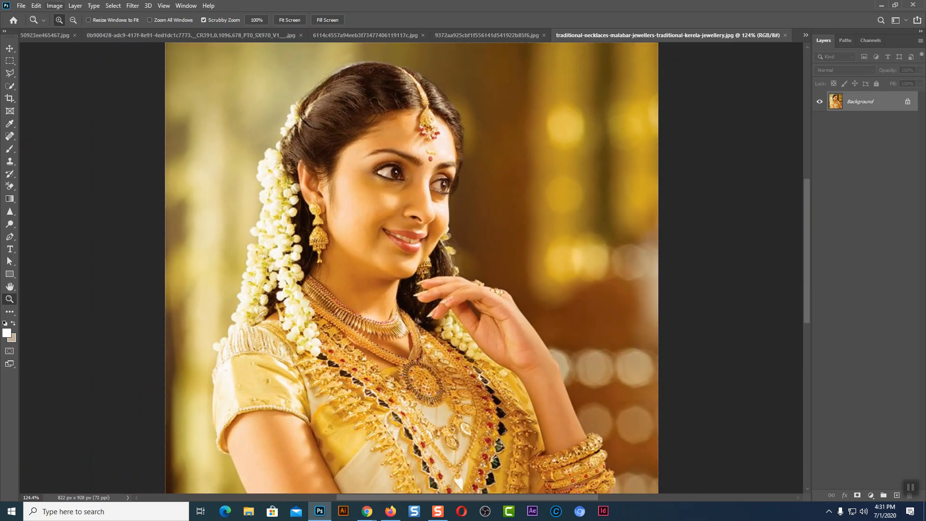
# Resample the jewellery portrait to 300 pixels/inch using Preserve Details (enlargement) with 100% noise reduction
pyautogui.click(55, 6)
pyautogui.click(67, 78)
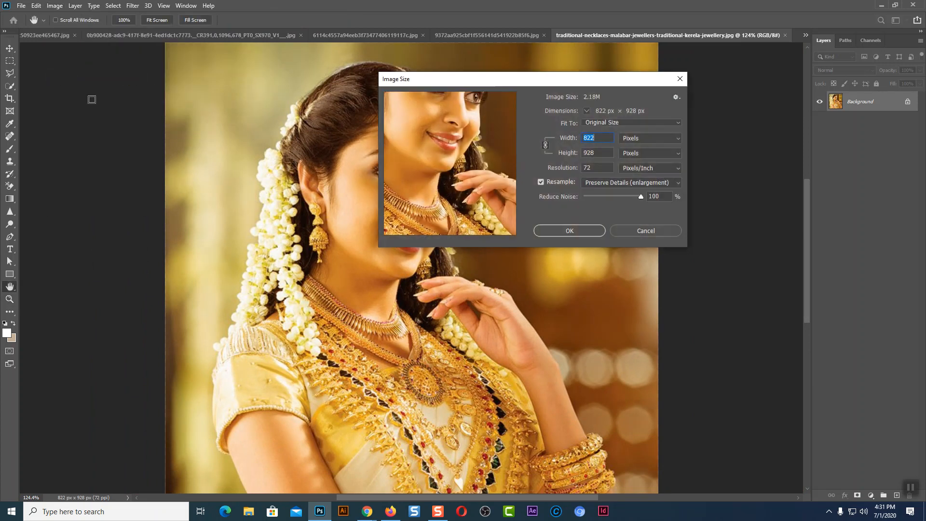
pyautogui.doubleClick(589, 167)
pyautogui.write('300')
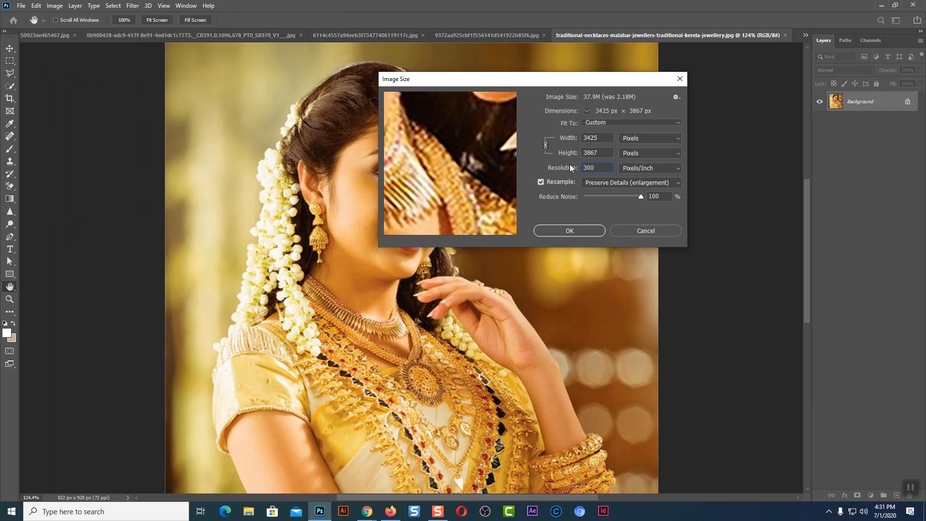
pyautogui.click(560, 230)
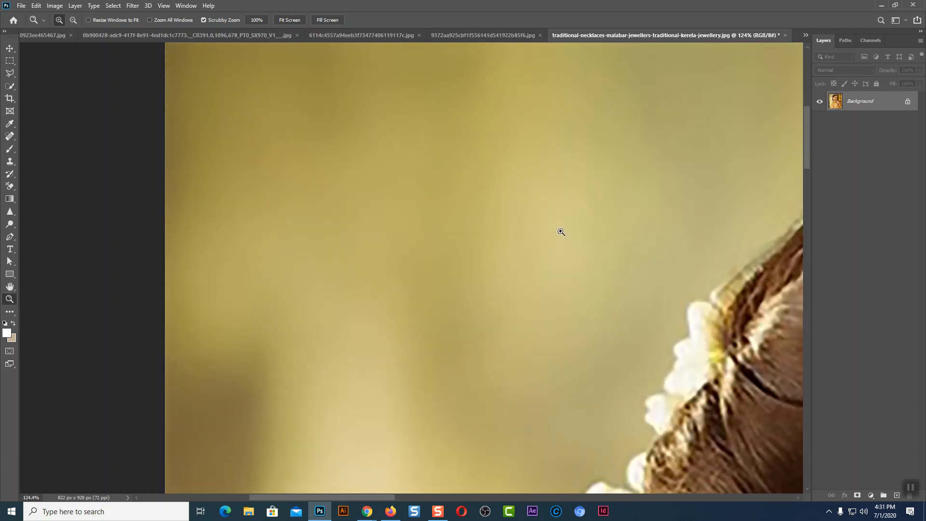
# Examine the enlarged jewellery portrait, checking the eyes and face up close and then the overall picture
pyautogui.moveTo(726, 257); pyautogui.dragTo(348, 208)
pyautogui.moveTo(714, 270); pyautogui.dragTo(482, 178)
pyautogui.moveTo(641, 435); pyautogui.dragTo(502, 131)
pyautogui.moveTo(552, 236); pyautogui.dragTo(533, 150)
pyautogui.moveTo(714, 259); pyautogui.dragTo(440, 289)
pyautogui.moveTo(414, 178); pyautogui.dragTo(515, 346)
pyautogui.moveTo(445, 248); pyautogui.dragTo(578, 266)
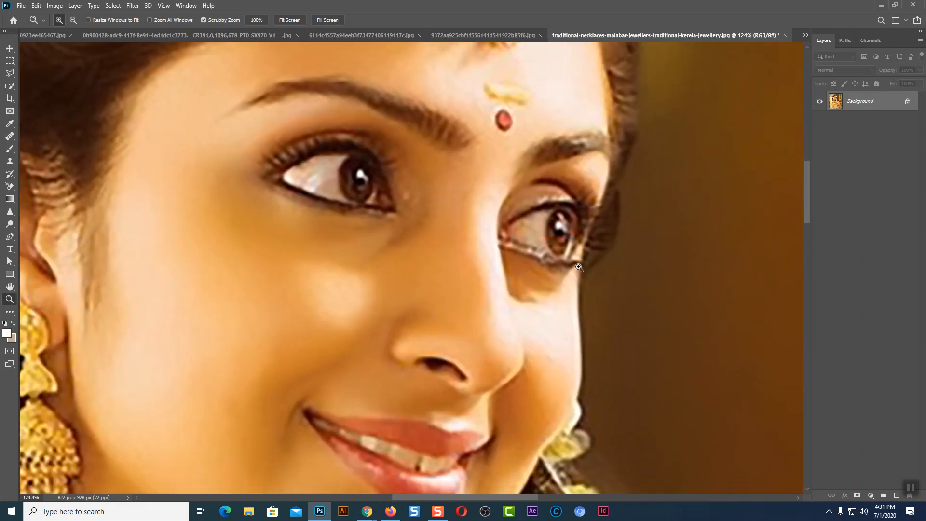
pyautogui.hotkey('ctrl', '-')
pyautogui.hotkey('ctrl', '-')
pyautogui.hotkey('ctrl', '-')
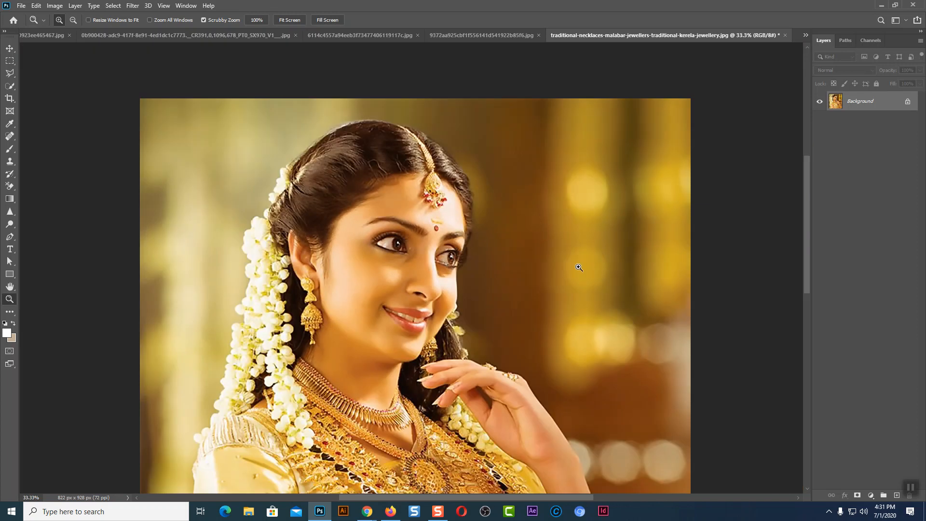
pyautogui.hotkey('ctrl', '-')
pyautogui.moveTo(567, 259); pyautogui.dragTo(611, 358)
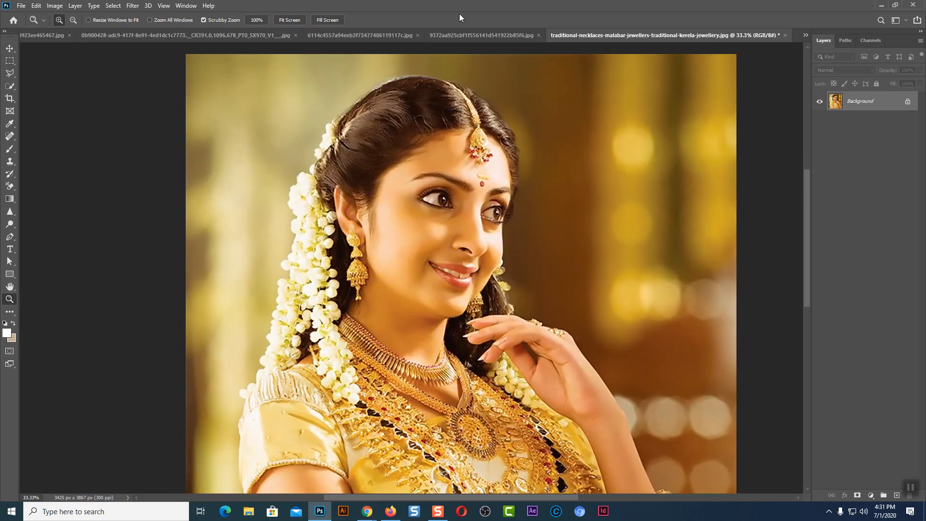
# Switch to the document 510c4b466c2ec4bd401a406605a63917--south-indian-sarees-indian-saris.jpg
pyautogui.click(464, 32)
pyautogui.click(93, 36)
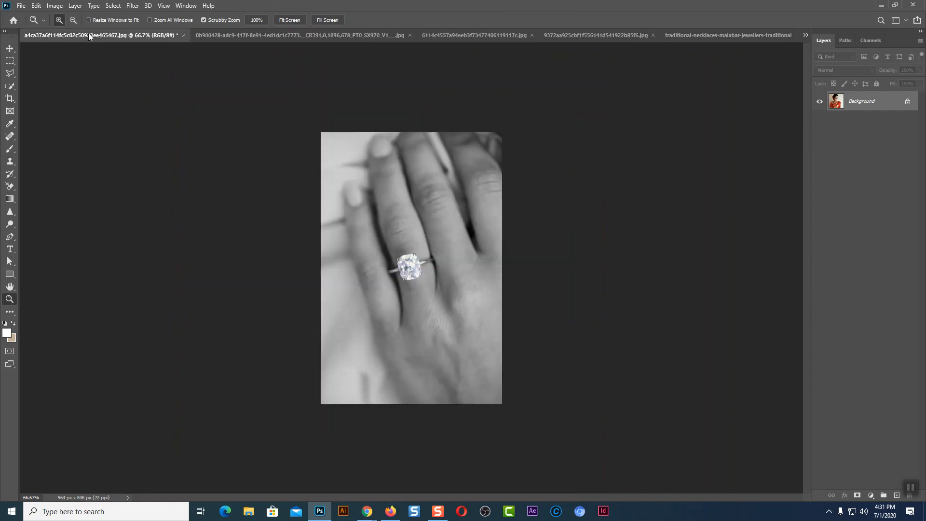
pyautogui.click(804, 35)
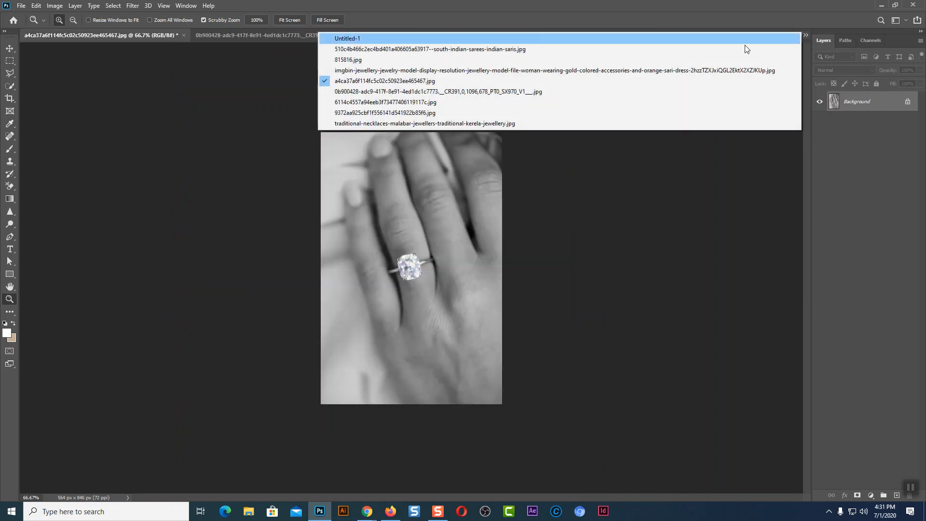
pyautogui.click(371, 49)
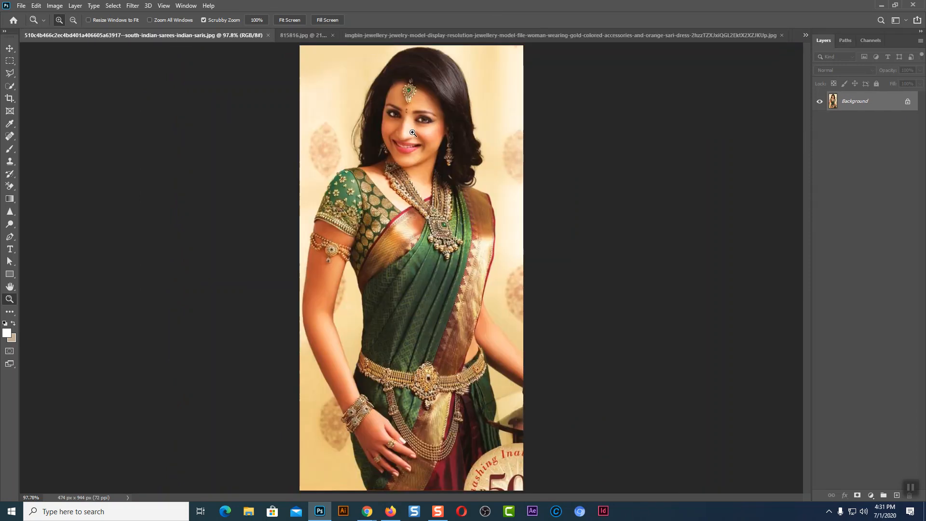
# Set the green sari portrait's resolution to 300 pixels/inch in Image Size, keeping the dialog clear of the face
pyautogui.moveTo(415, 133); pyautogui.dragTo(451, 117)
pyautogui.scroll(5, 466, 159)
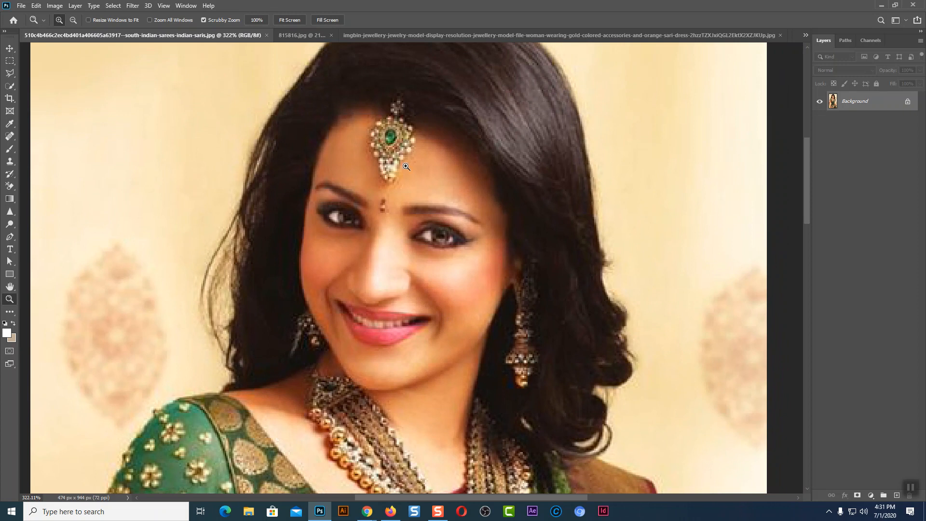
pyautogui.click(55, 5)
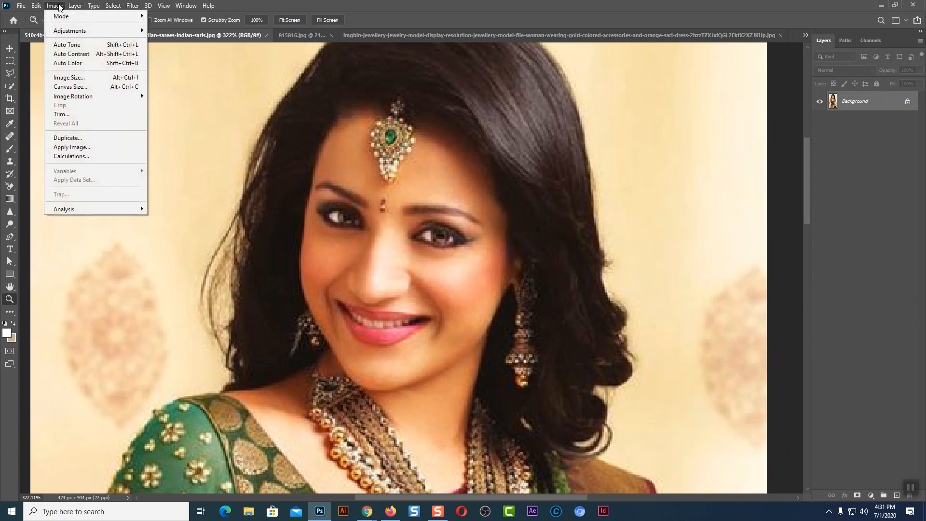
pyautogui.click(60, 77)
pyautogui.moveTo(580, 82); pyautogui.dragTo(723, 93)
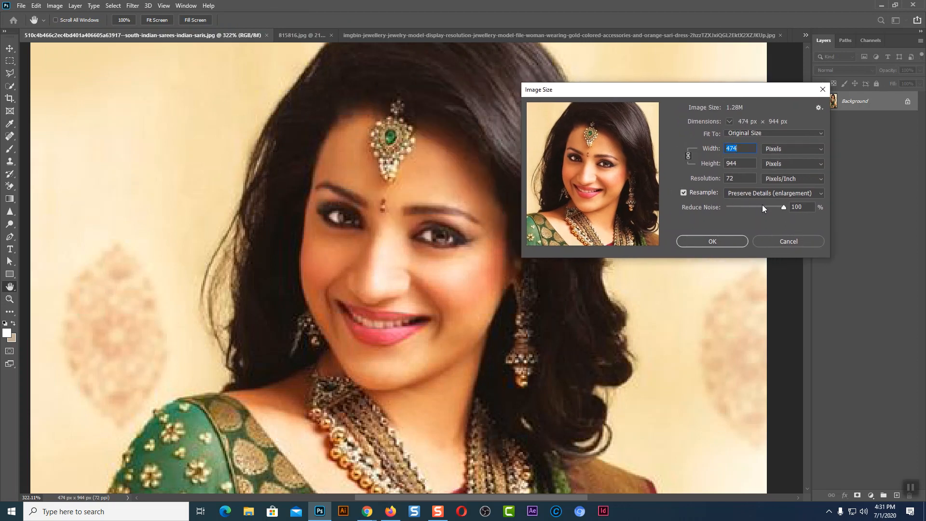
pyautogui.doubleClick(734, 179)
pyautogui.write('300')
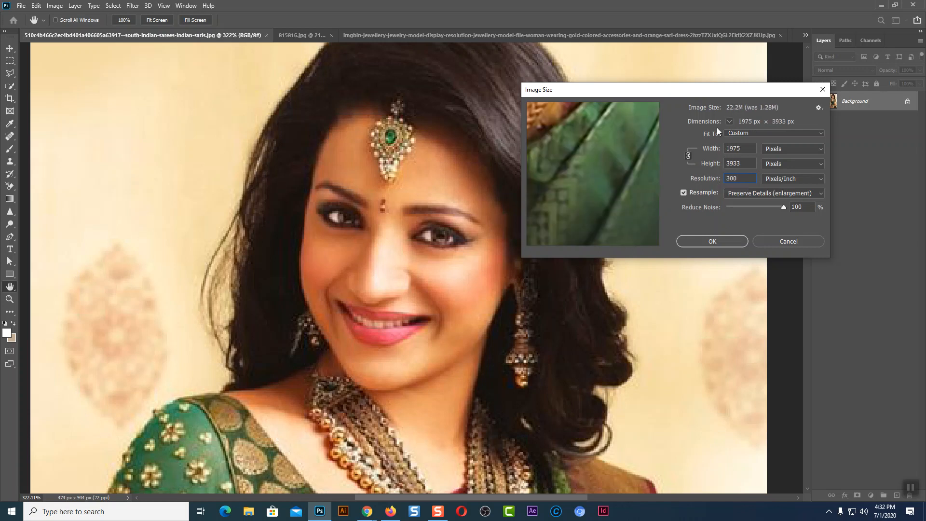
# Preview the face with different resampling methods, including Automatic, Preserve Details (enlargement), Bicubic Smoother, Bicubic Sharper and Bicubic (smooth gradients)
pyautogui.moveTo(608, 149); pyautogui.dragTo(633, 254)
pyautogui.moveTo(646, 166); pyautogui.dragTo(592, 130)
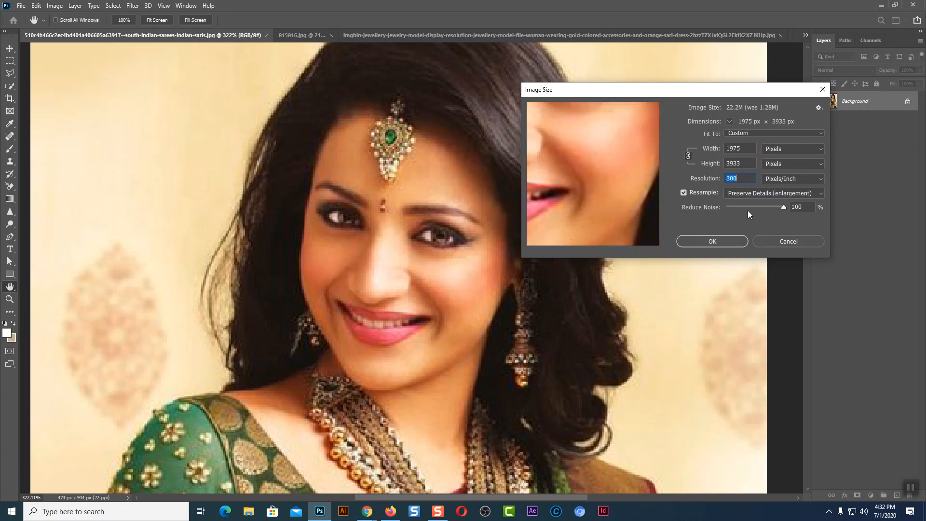
pyautogui.click(762, 193)
pyautogui.click(752, 203)
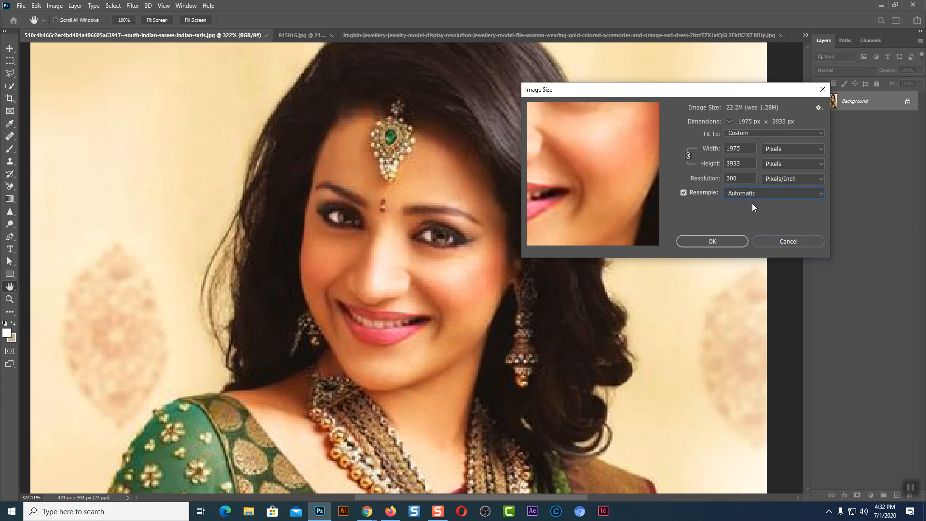
pyautogui.click(753, 192)
pyautogui.click(745, 215)
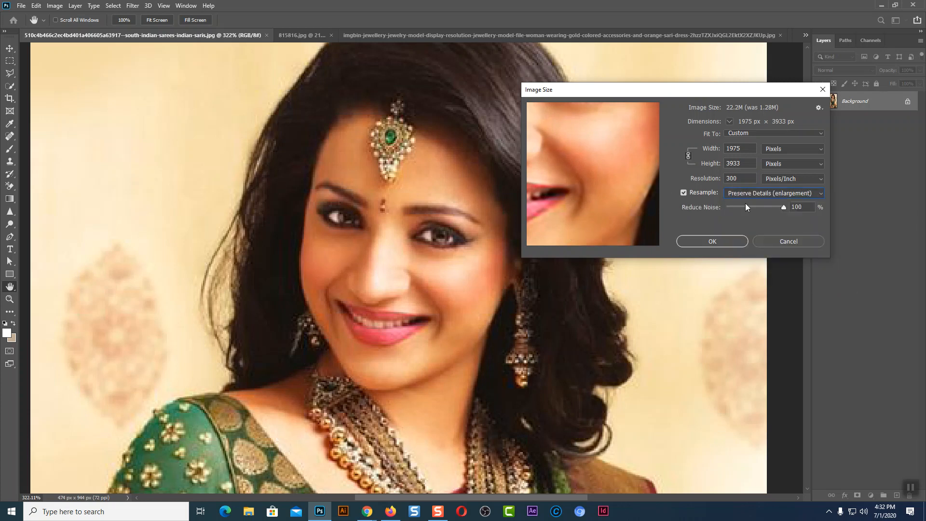
pyautogui.click(747, 193)
pyautogui.click(752, 226)
pyautogui.click(753, 193)
pyautogui.click(748, 237)
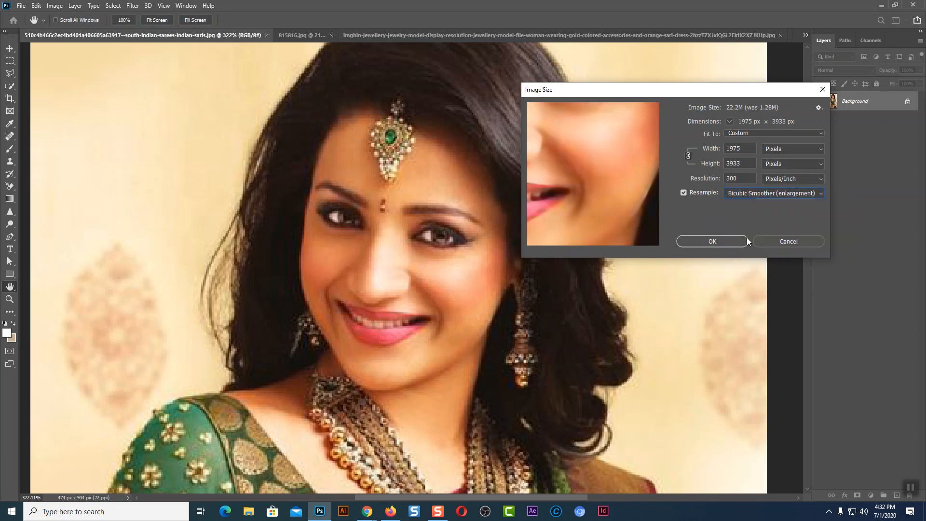
pyautogui.click(751, 193)
pyautogui.click(746, 249)
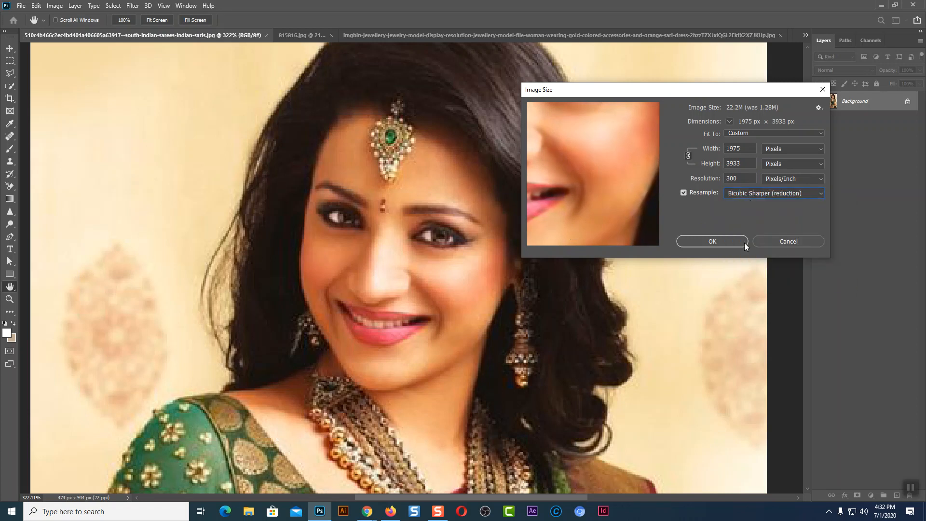
pyautogui.click(736, 194)
pyautogui.click(739, 261)
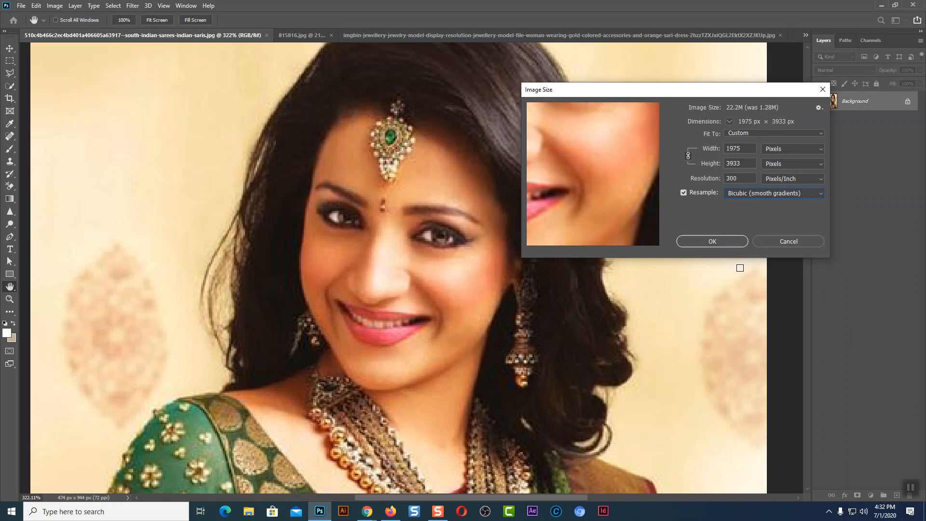
# Choose Preserve Details (enlargement) as the resampling method and apply the resize to the green sari portrait
pyautogui.click(747, 194)
pyautogui.click(745, 216)
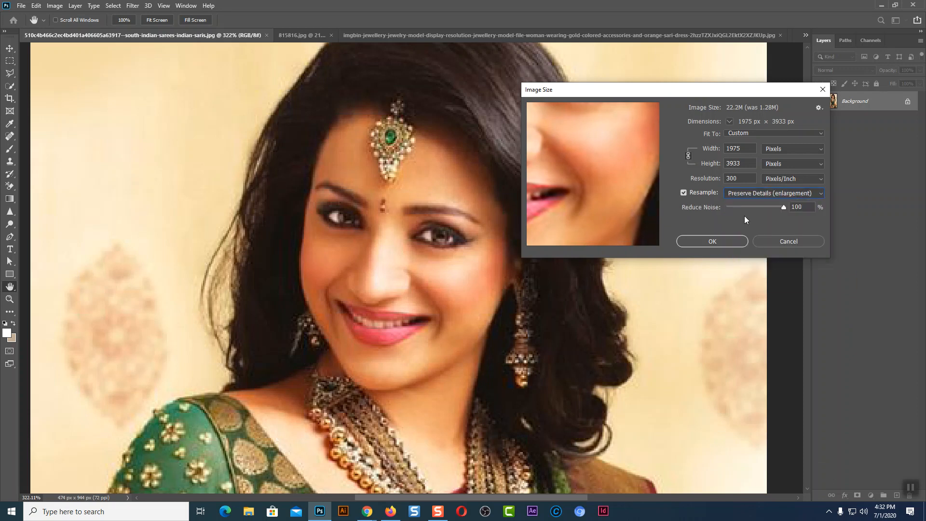
pyautogui.click(699, 241)
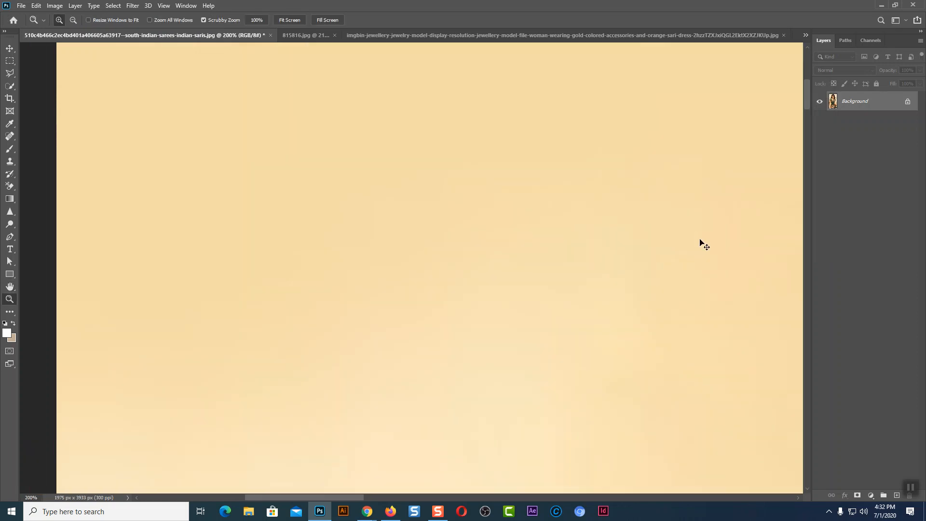
# Examine the enlarged green sari portrait's face and earring up close, and the picture as a whole
pyautogui.moveTo(716, 364); pyautogui.dragTo(324, 166)
pyautogui.moveTo(360, 296); pyautogui.dragTo(516, 361)
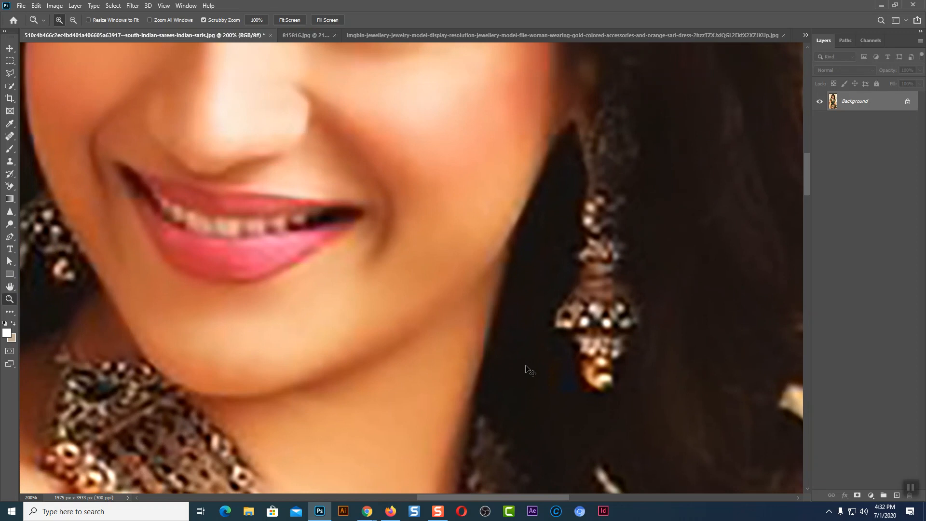
pyautogui.hotkey('ctrl', '-')
pyautogui.hotkey('ctrl', '-')
pyautogui.hotkey('ctrl', '-')
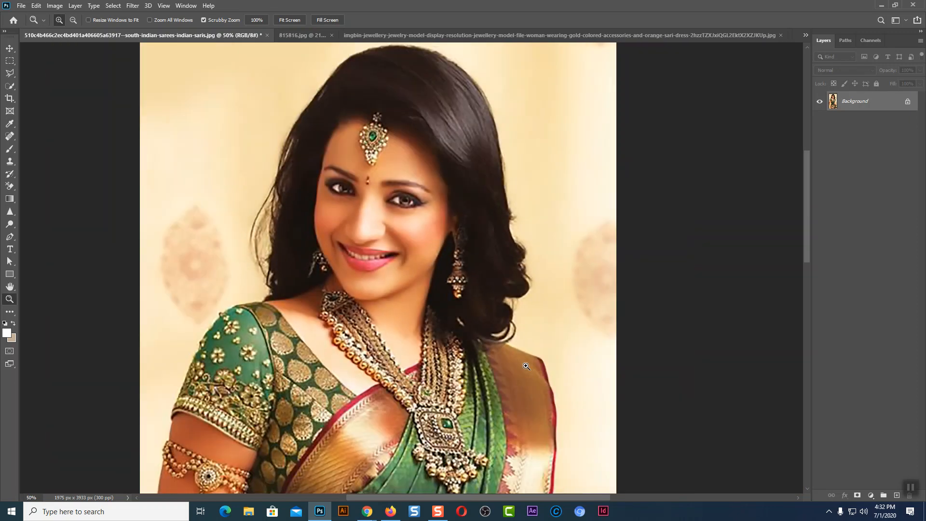
# Look through the other open images and switch to the red sari portrait 9372aa925cbf1f556141d541922b85f6.jpg
pyautogui.click(398, 35)
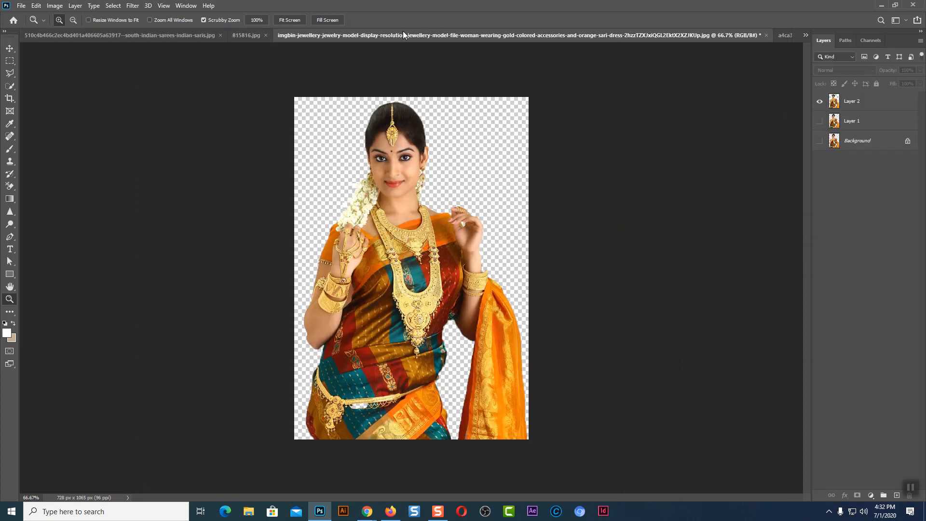
pyautogui.click(788, 34)
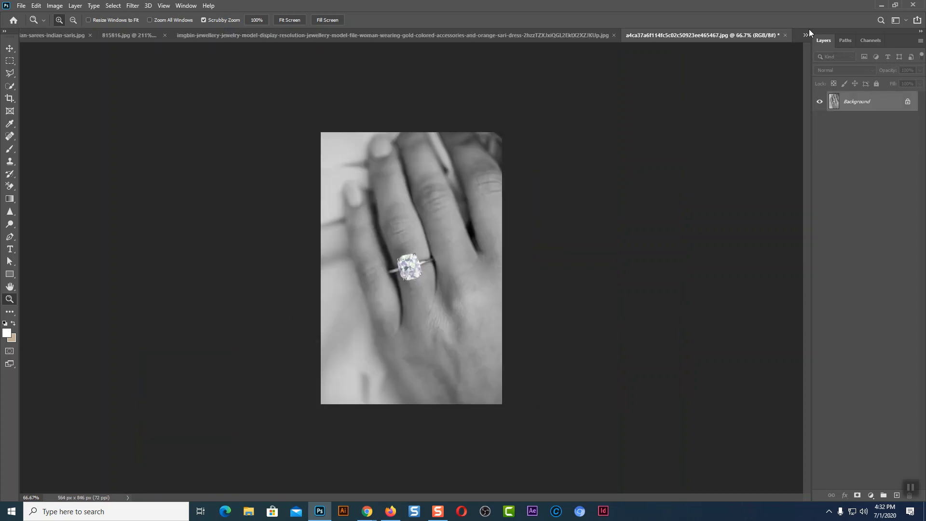
pyautogui.click(806, 36)
pyautogui.click(419, 105)
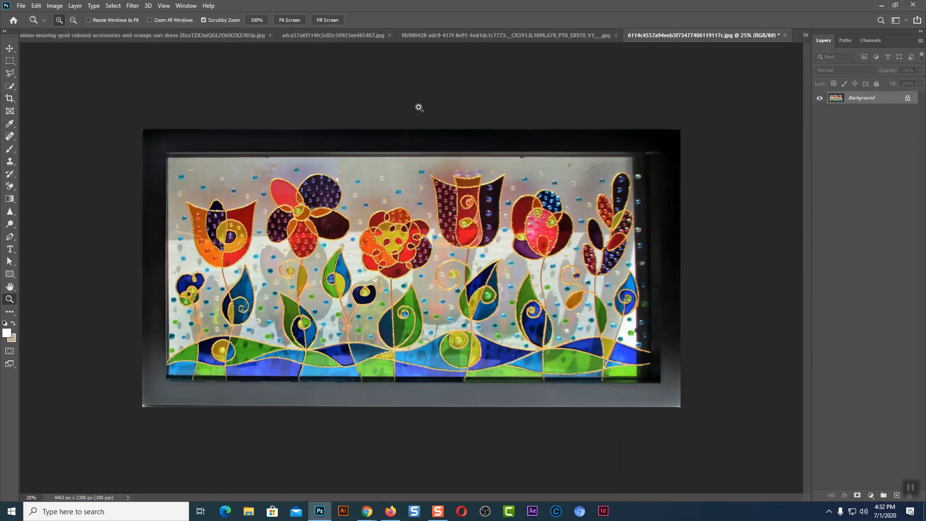
pyautogui.click(806, 35)
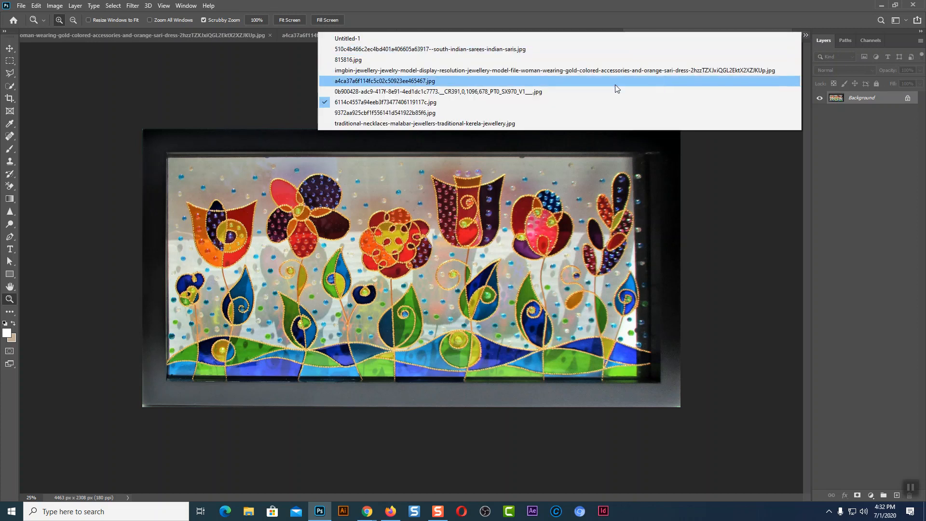
pyautogui.click(478, 113)
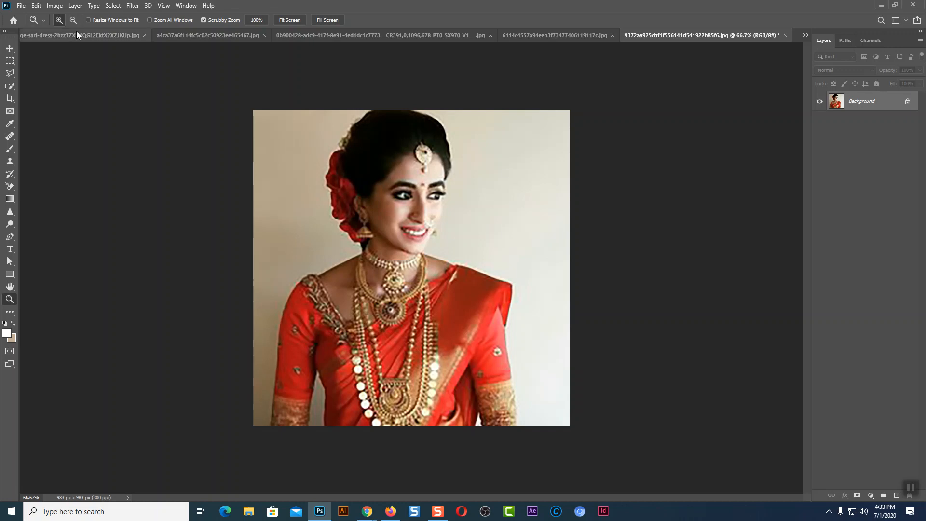
# Enlarge the red sari portrait to 2000 × 2000 pixels using Preserve Details (enlargement) with 100% noise reduction
pyautogui.click(54, 6)
pyautogui.moveTo(61, 19)
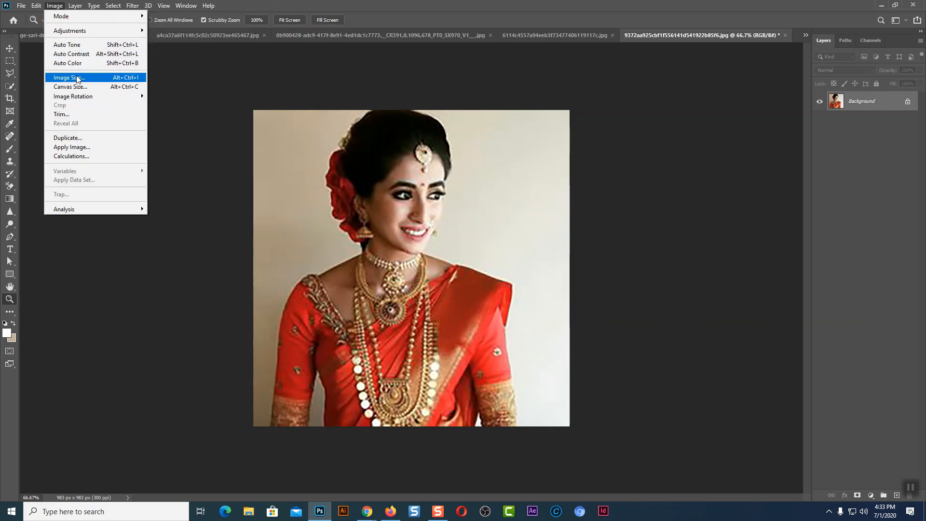
pyautogui.click(69, 77)
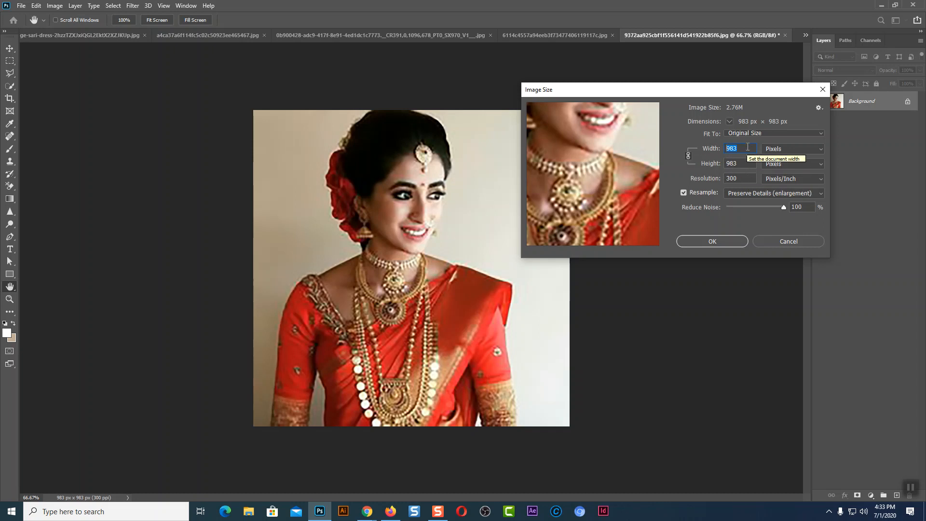
pyautogui.write('1')
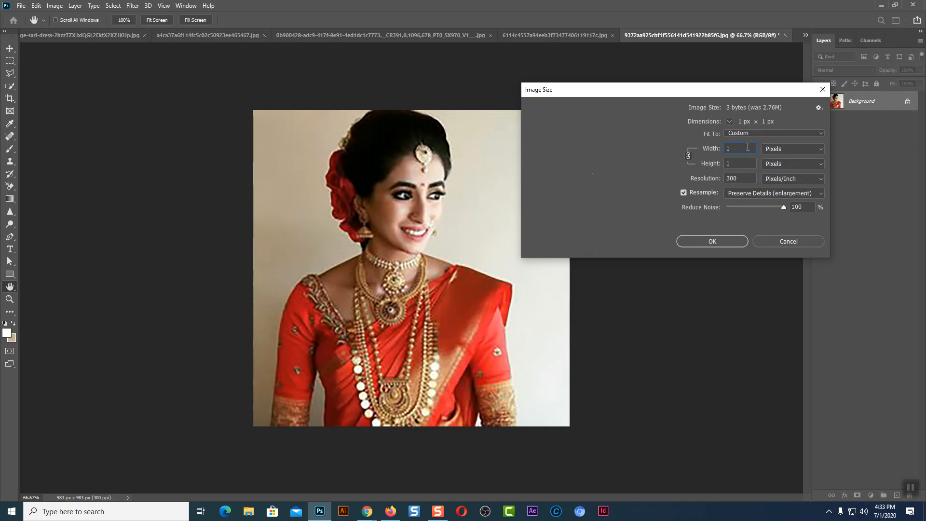
pyautogui.write('200')
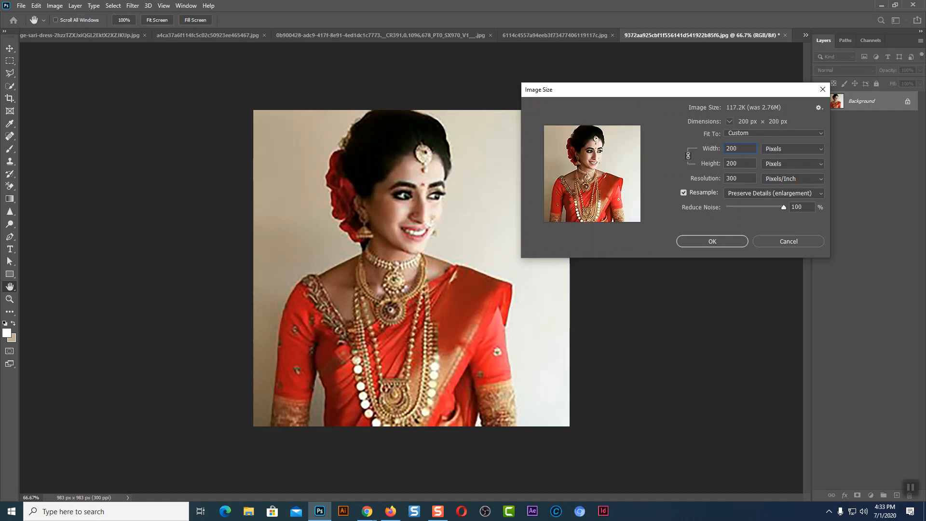
pyautogui.write('0')
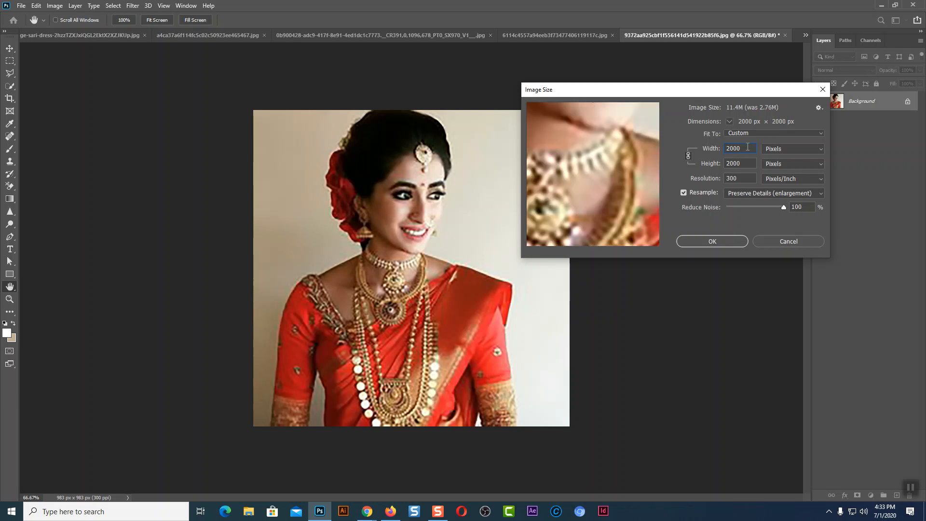
pyautogui.click(721, 242)
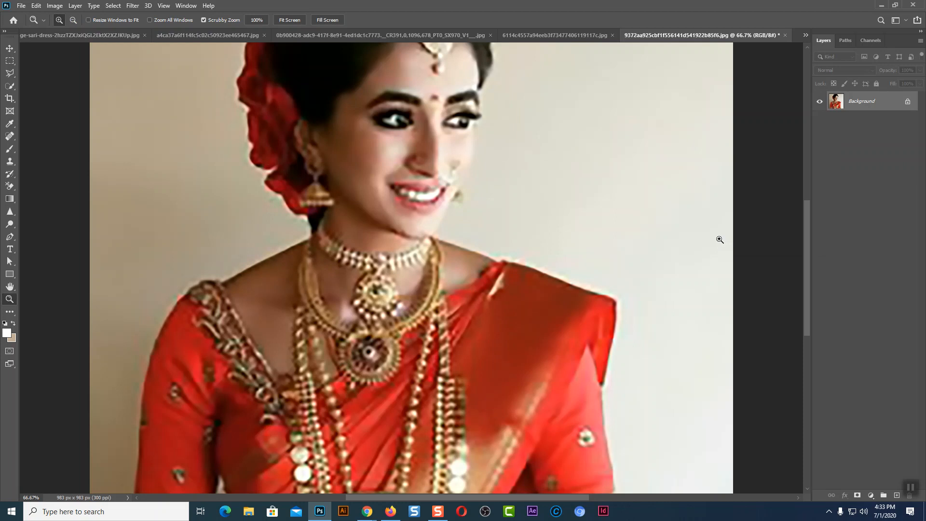
pyautogui.keyDown('alt'); pyautogui.click(719, 240); pyautogui.keyUp('alt')
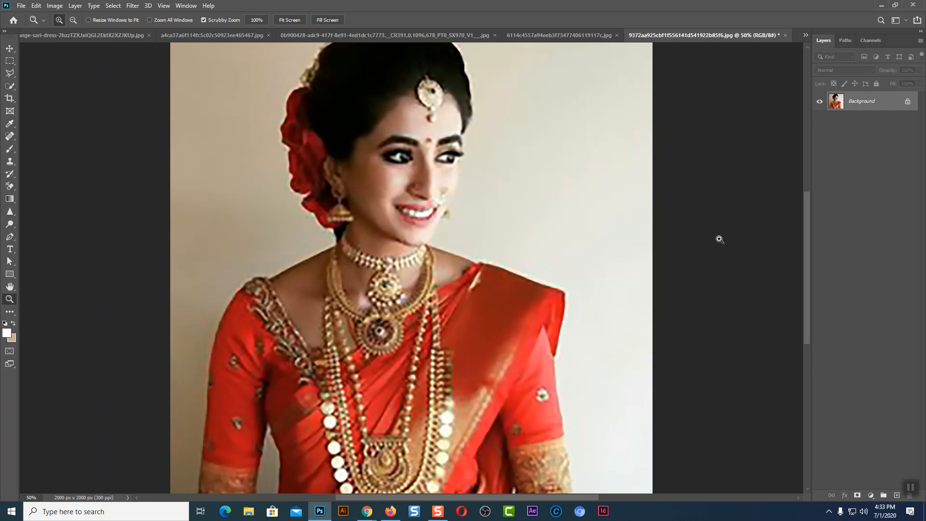
# Examine the enlarged red sari portrait's face and jewellery up close, and the picture as a whole
pyautogui.hotkey('ctrl', '-')
pyautogui.hotkey('ctrl', '+')
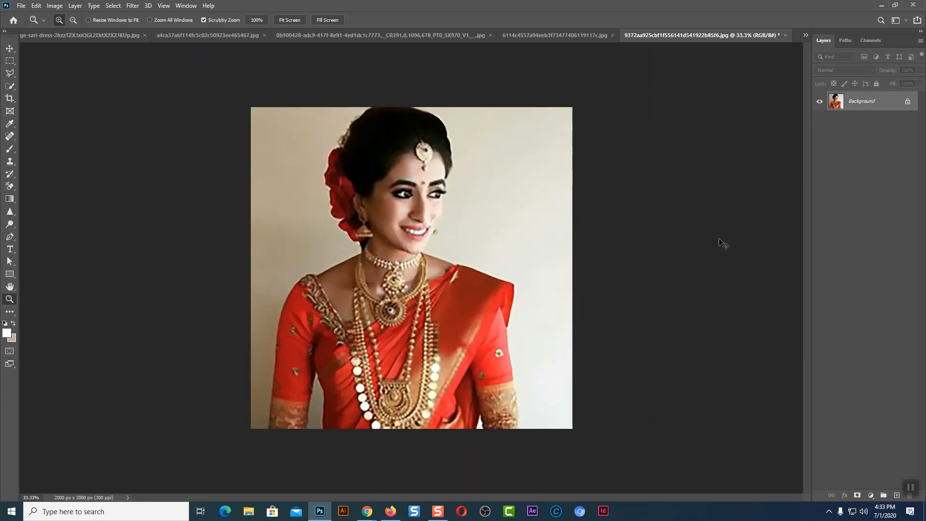
pyautogui.hotkey('ctrl', '+')
pyautogui.hotkey('ctrl', '+')
pyautogui.hotkey('ctrl', '+')
pyautogui.hotkey('ctrl', '+')
pyautogui.hotkey('ctrl', '-')
pyautogui.hotkey('ctrl', '-')
pyautogui.hotkey('ctrl', '-')
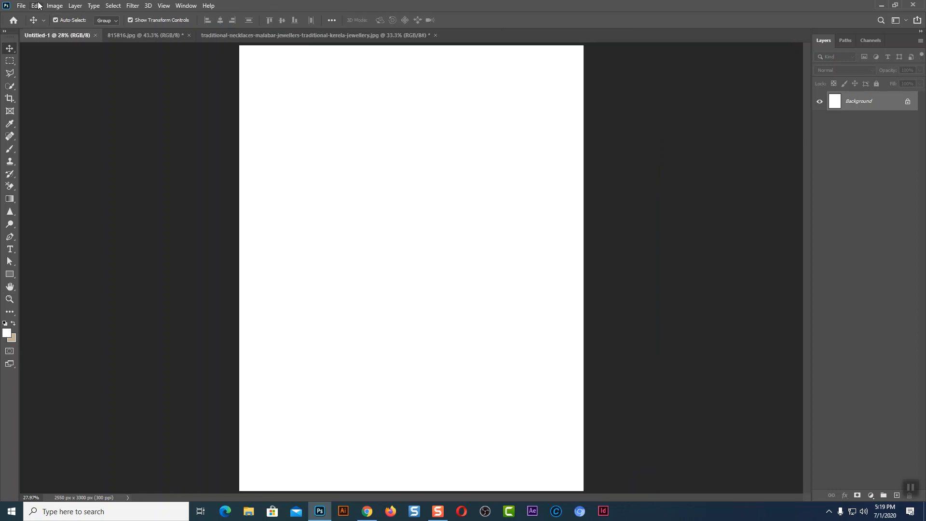
# Review the Image Size settings of the blank Untitled-1 document
pyautogui.click(54, 5)
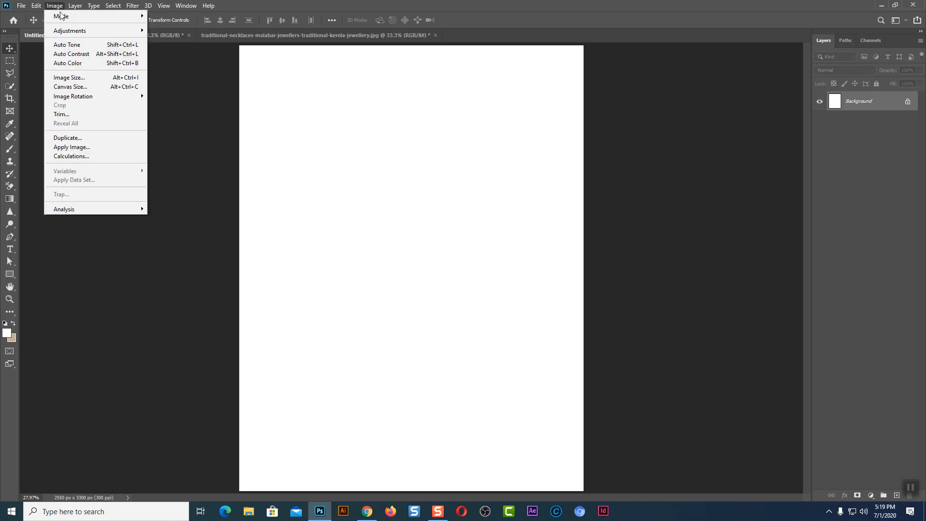
pyautogui.click(75, 79)
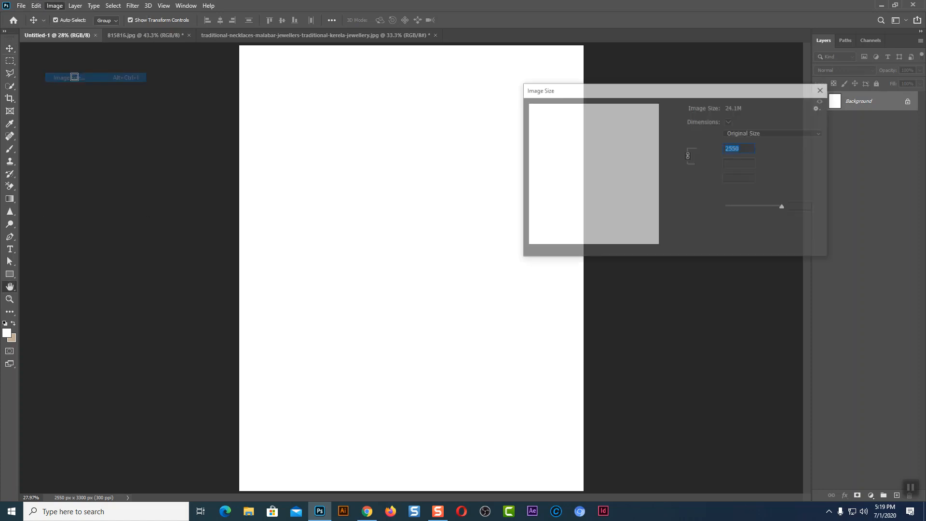
pyautogui.moveTo(727, 96); pyautogui.dragTo(554, 88)
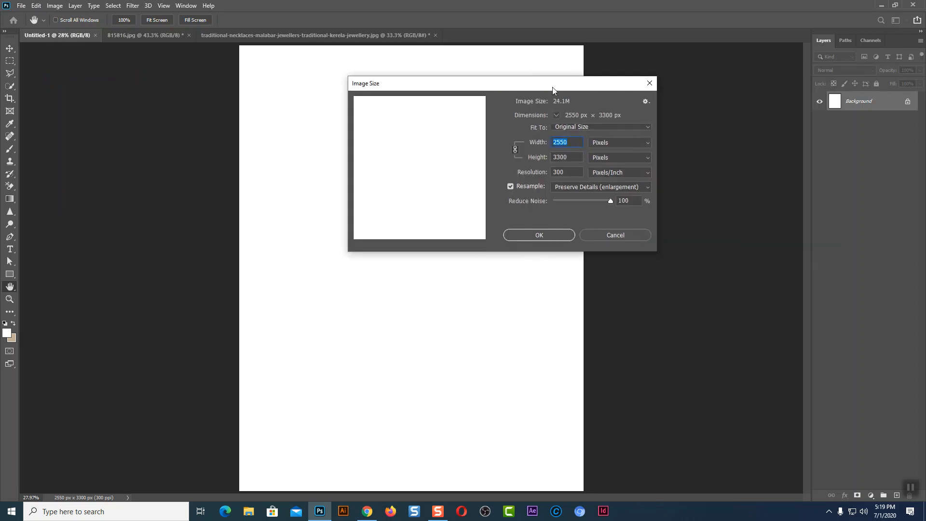
pyautogui.click(620, 233)
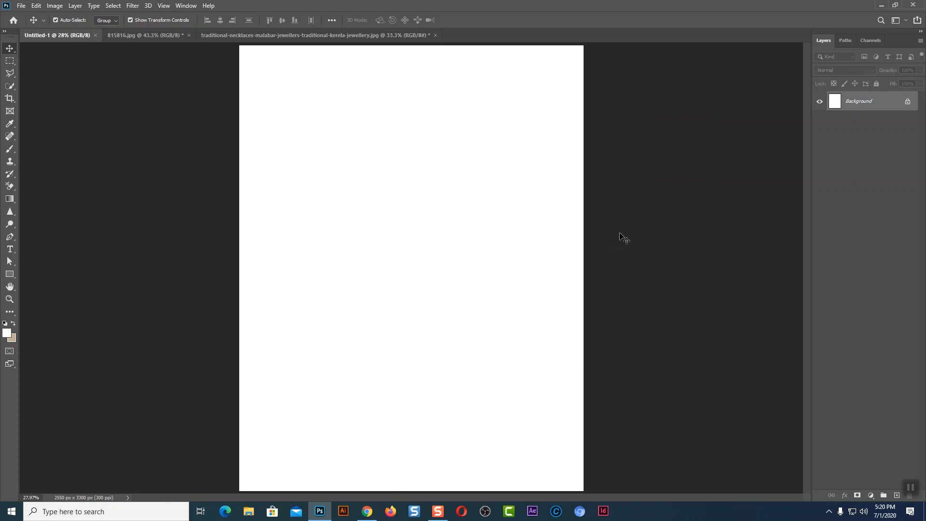
pyautogui.click(241, 36)
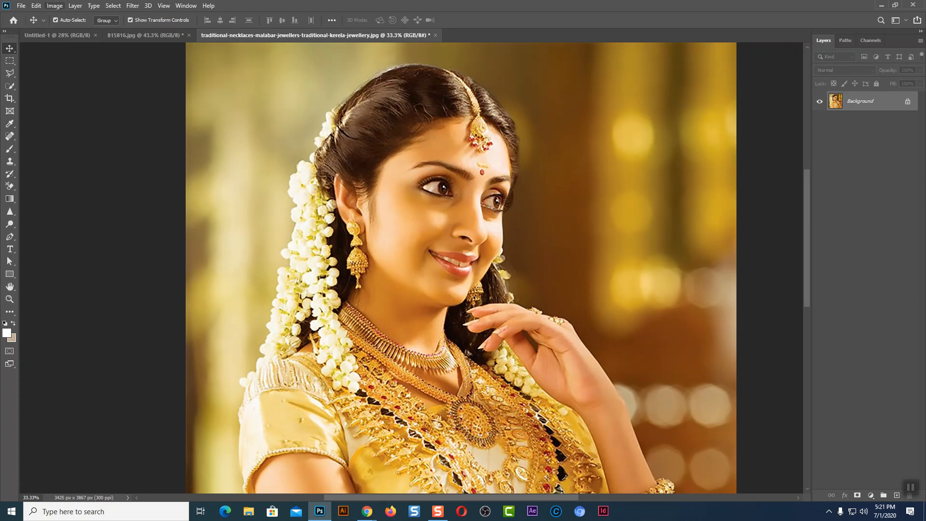
pyautogui.click(54, 6)
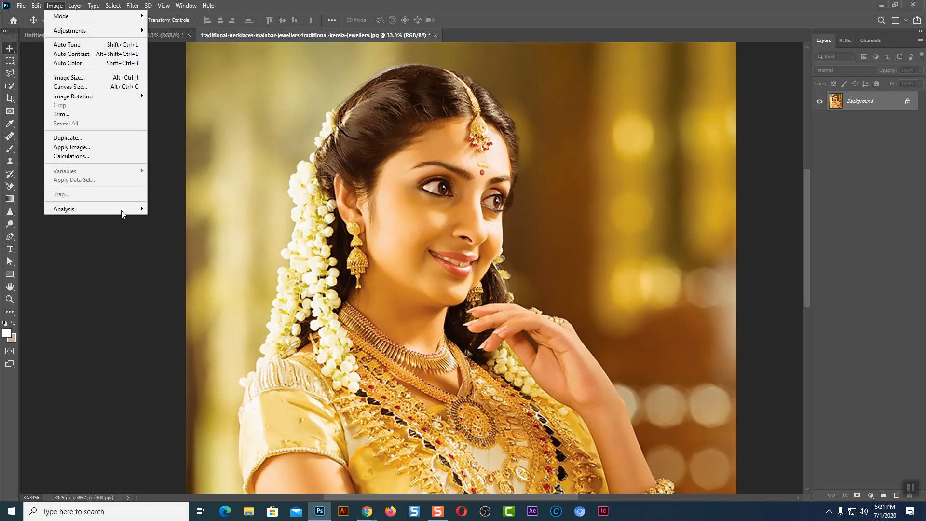
pyautogui.click(110, 240)
pyautogui.click(54, 34)
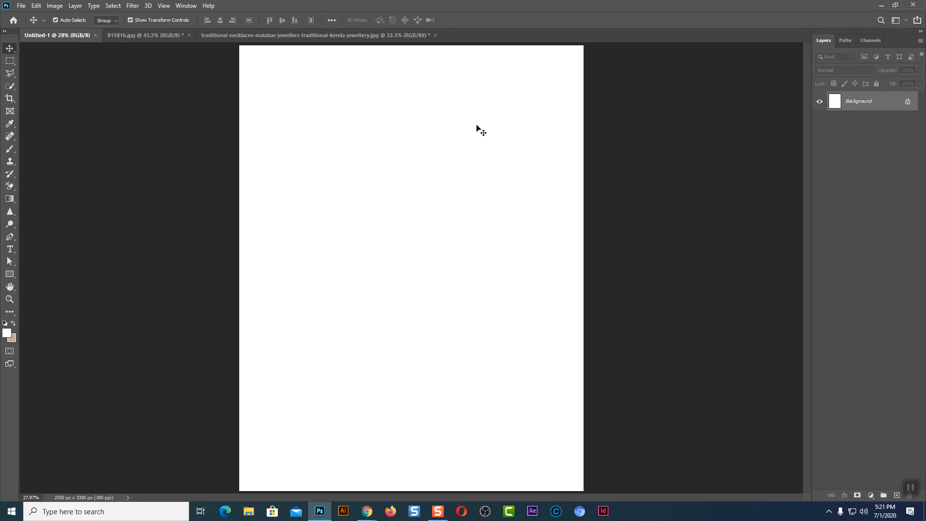
pyautogui.click(36, 5)
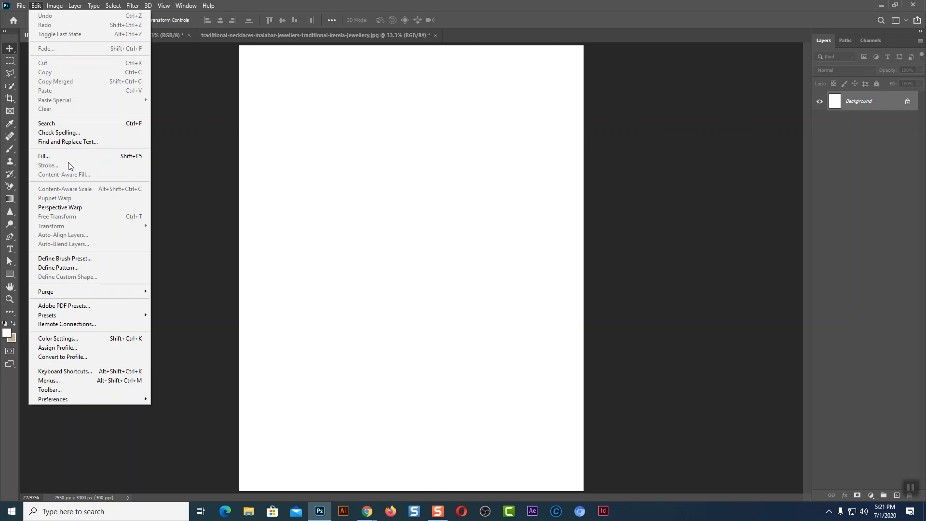
pyautogui.click(35, 7)
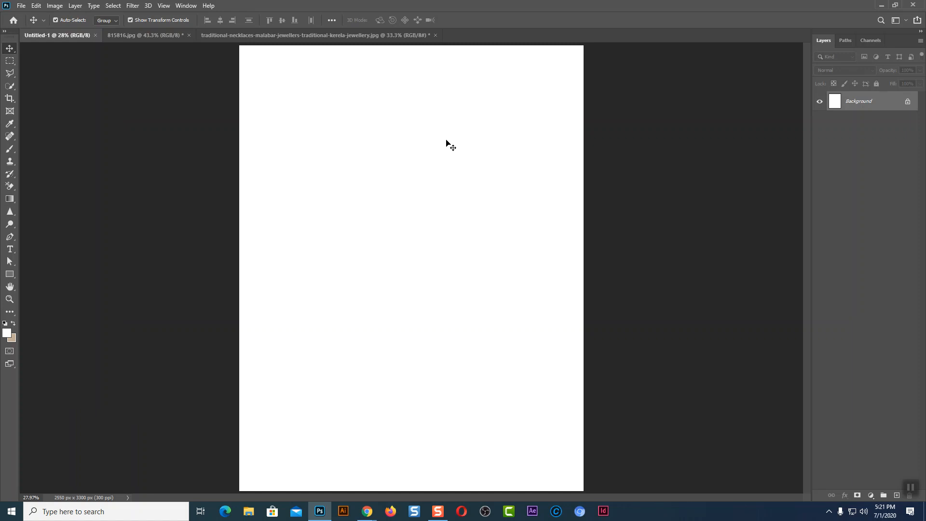
# Increase Untitled-1's canvas height to 4000 pixels, anchored at the bottom centre, using the Background extension color
pyautogui.press('ctrl')
pyautogui.hotkey('ctrl', '-')
pyautogui.click(59, 8)
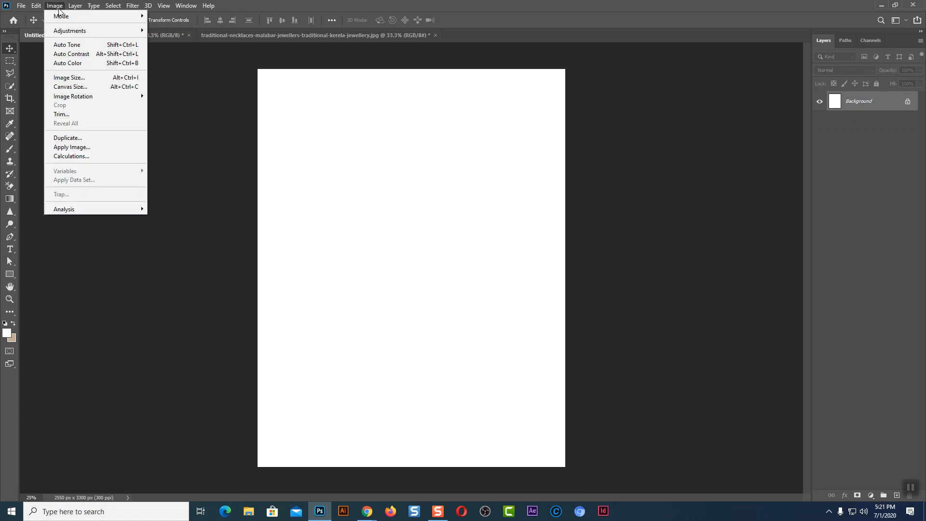
pyautogui.click(66, 88)
pyautogui.moveTo(472, 104); pyautogui.dragTo(174, 61)
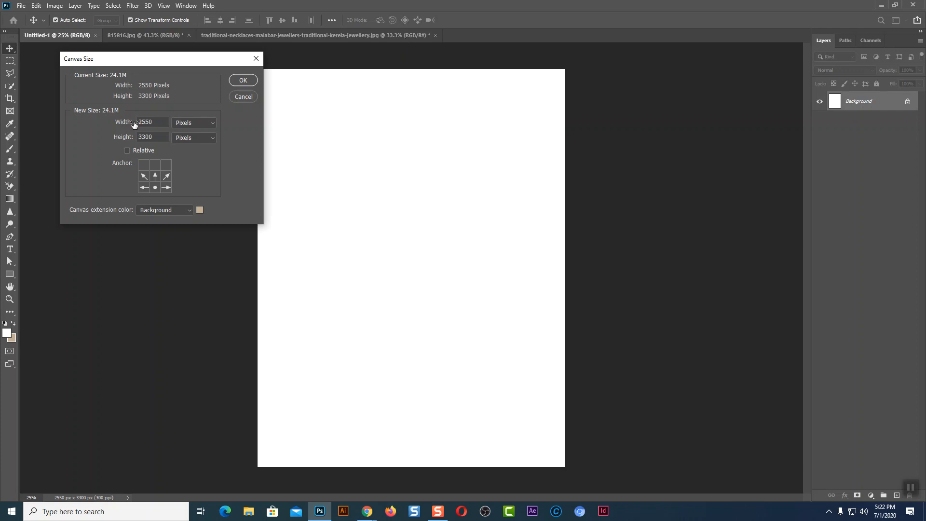
pyautogui.doubleClick(151, 138)
pyautogui.write('4000')
pyautogui.click(242, 80)
pyautogui.scroll(2, 421, 161)
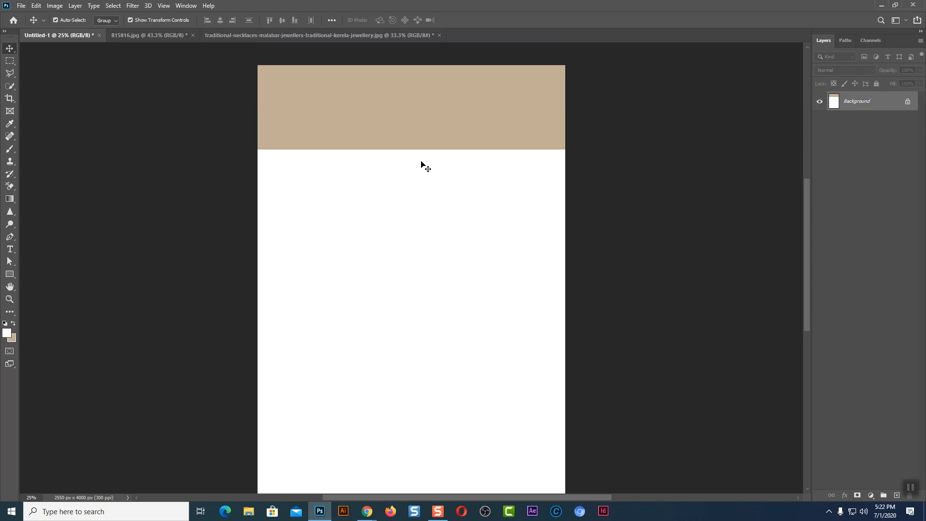
pyautogui.scroll(-1, 432, 126)
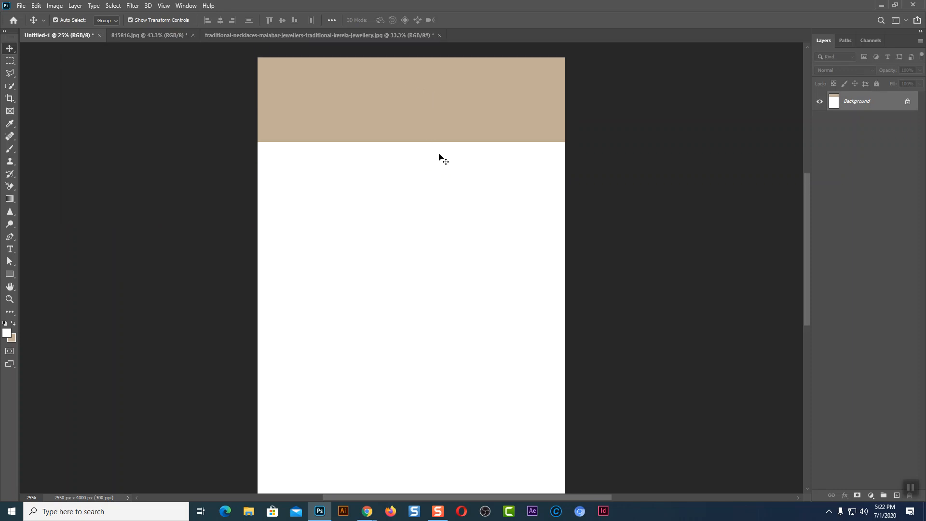
pyautogui.scroll(3, 406, 135)
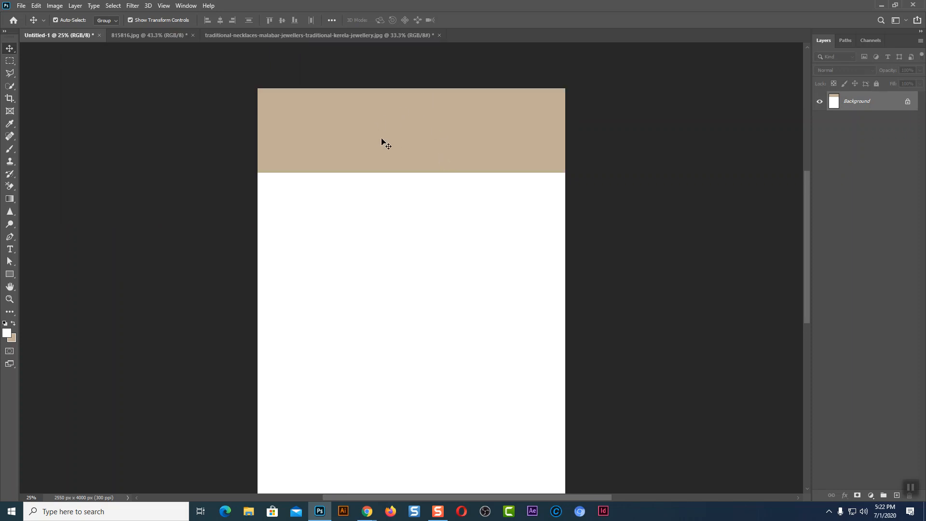
# Set the canvas extension color to white, and undo the beige canvas height extension
pyautogui.click(54, 6)
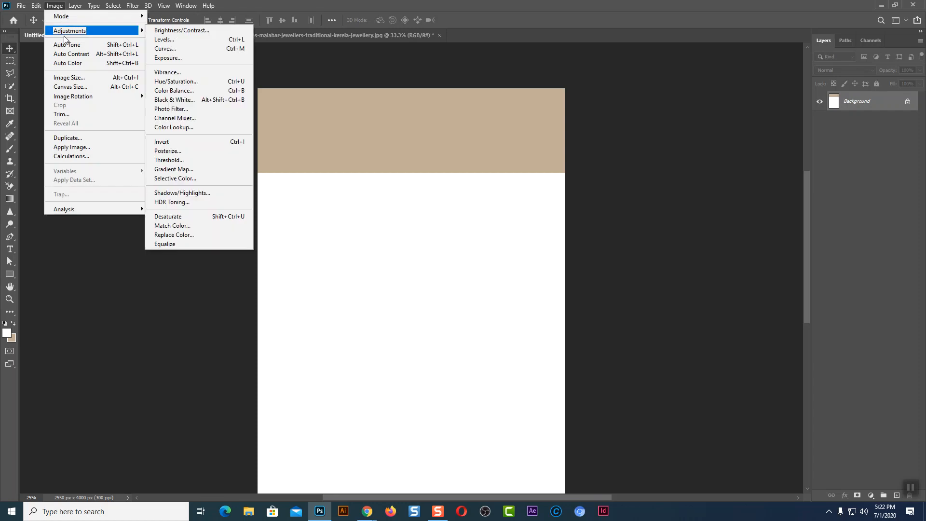
pyautogui.click(72, 87)
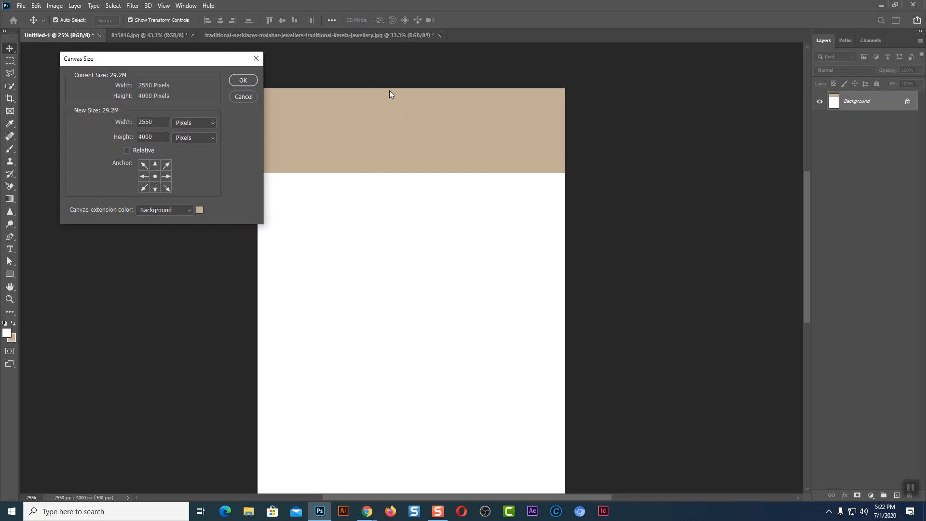
pyautogui.click(198, 211)
pyautogui.moveTo(366, 132); pyautogui.dragTo(336, 117)
pyautogui.click(568, 113)
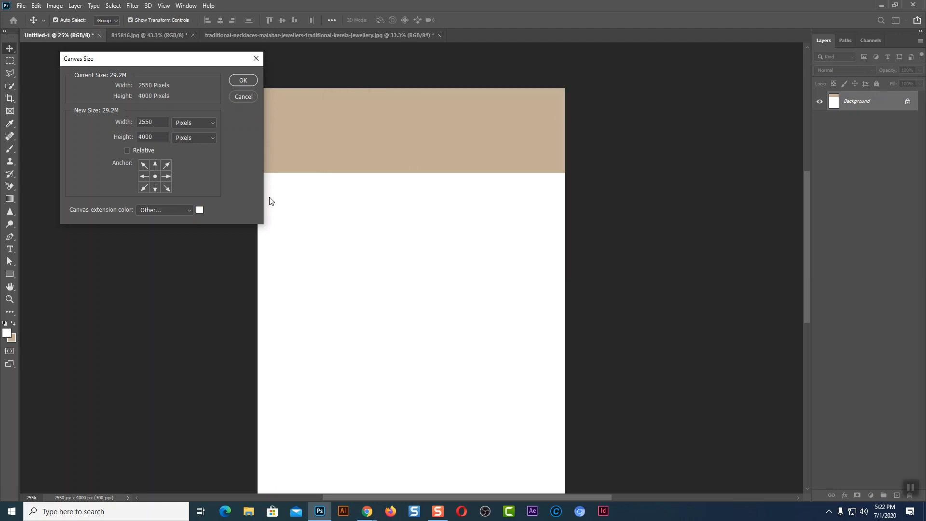
pyautogui.click(243, 81)
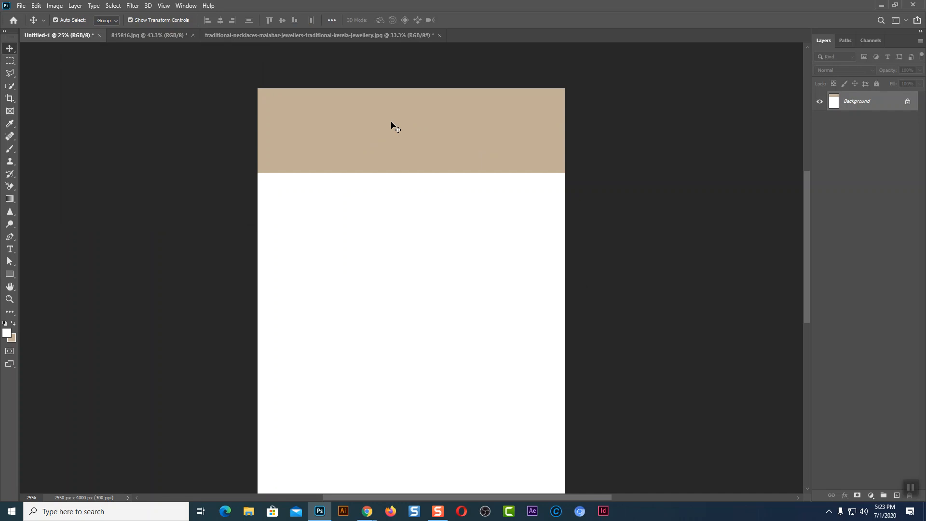
pyautogui.hotkey('ctrl', 'z')
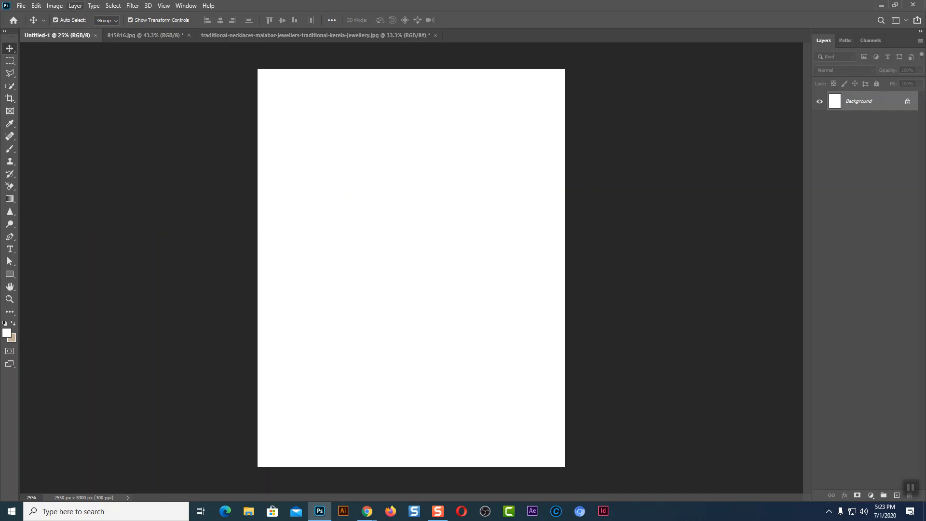
# Extend the canvas height to 4000 pixels with the white extension color, and undo the extension
pyautogui.click(55, 6)
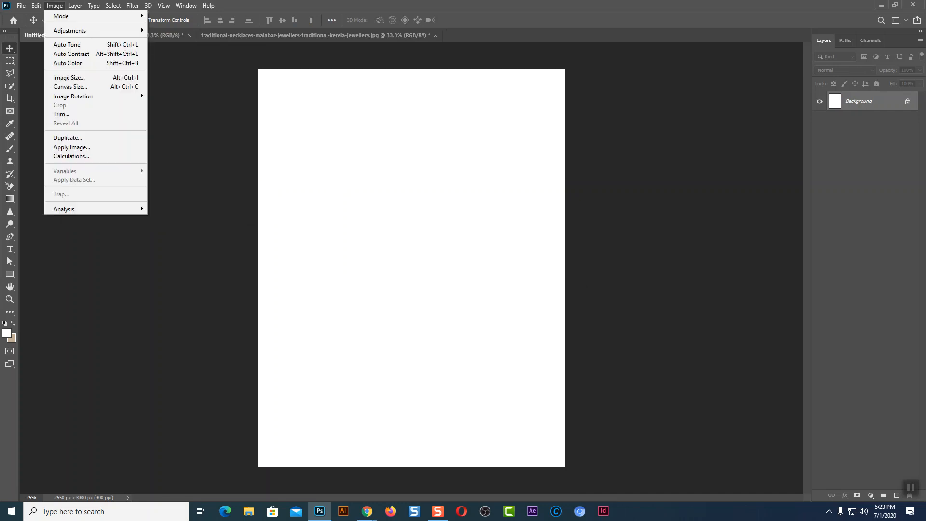
pyautogui.click(85, 84)
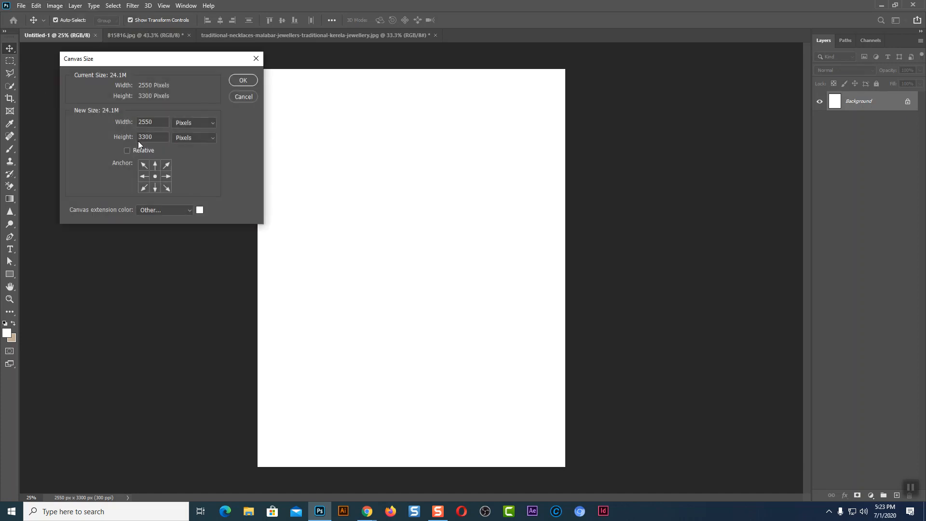
pyautogui.doubleClick(162, 138)
pyautogui.write('4000')
pyautogui.click(243, 80)
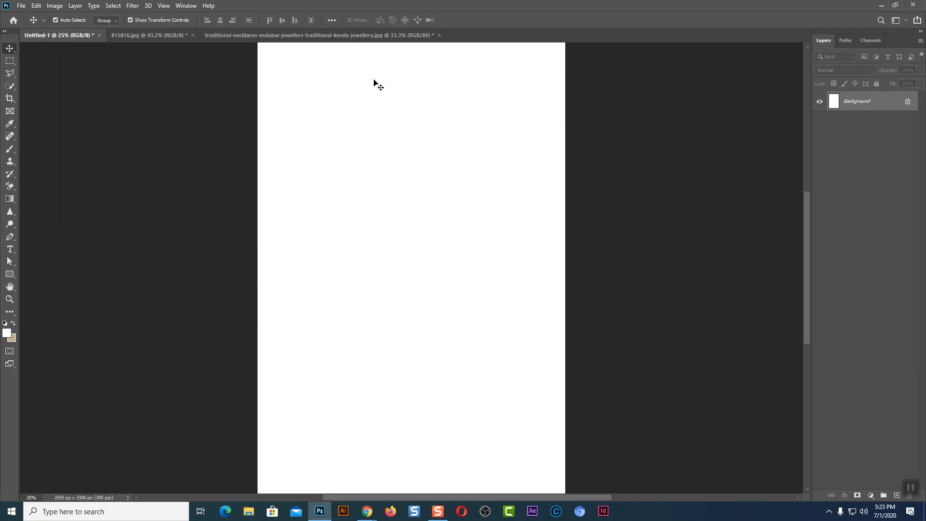
pyautogui.scroll(1, 379, 265)
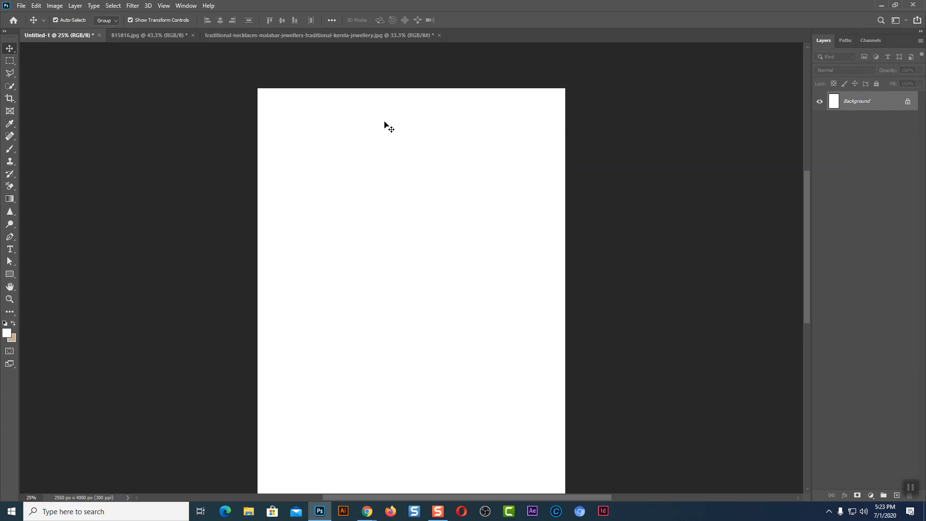
pyautogui.hotkey('ctrl', 'z')
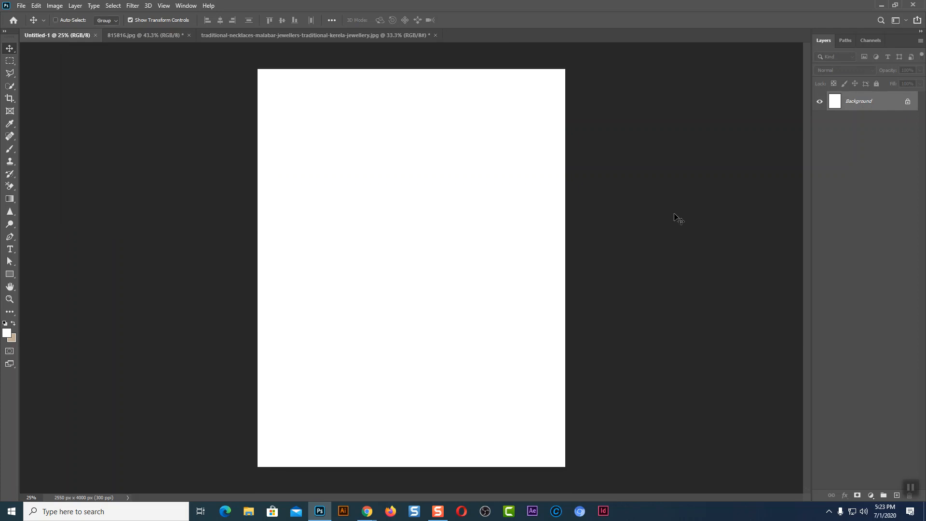
# Widen the canvas to 3000 pixels with the anchor at the middle left, and undo the widening
pyautogui.click(54, 6)
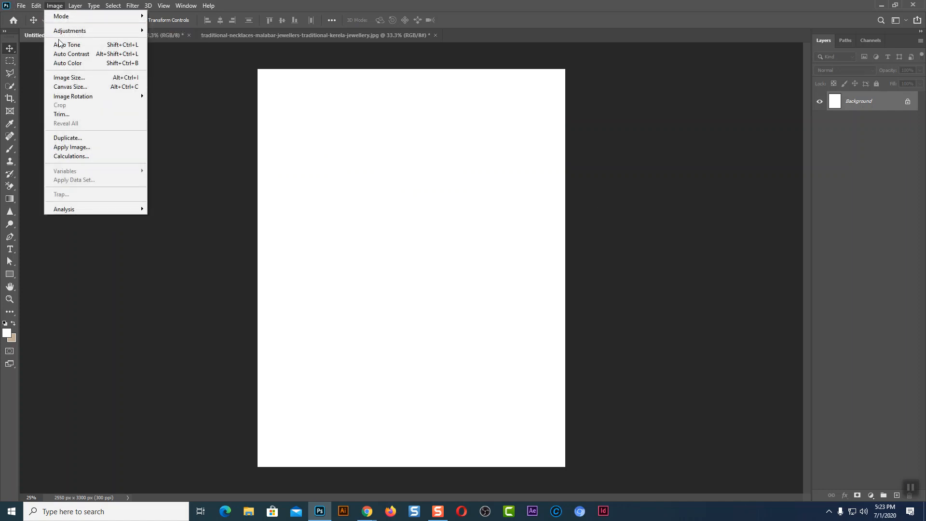
pyautogui.click(72, 87)
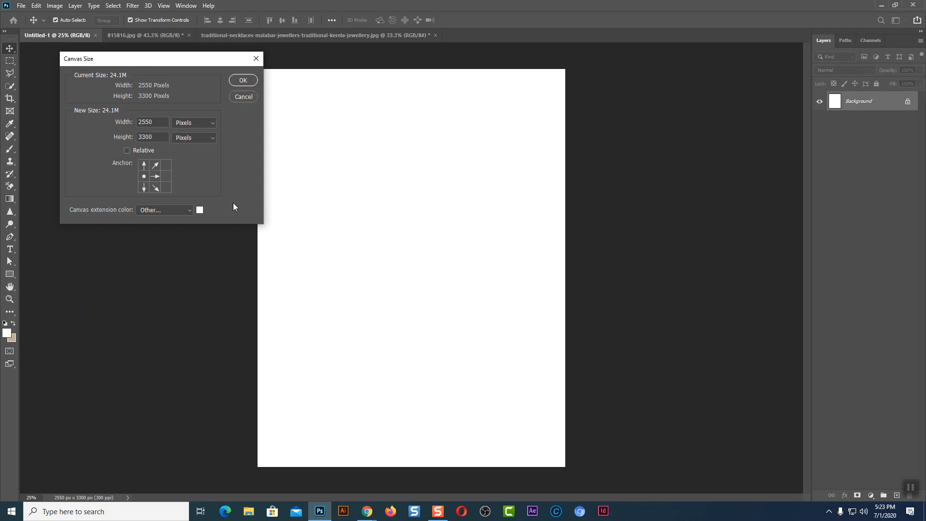
pyautogui.moveTo(154, 123); pyautogui.dragTo(98, 123)
pyautogui.write('00')
pyautogui.click(246, 81)
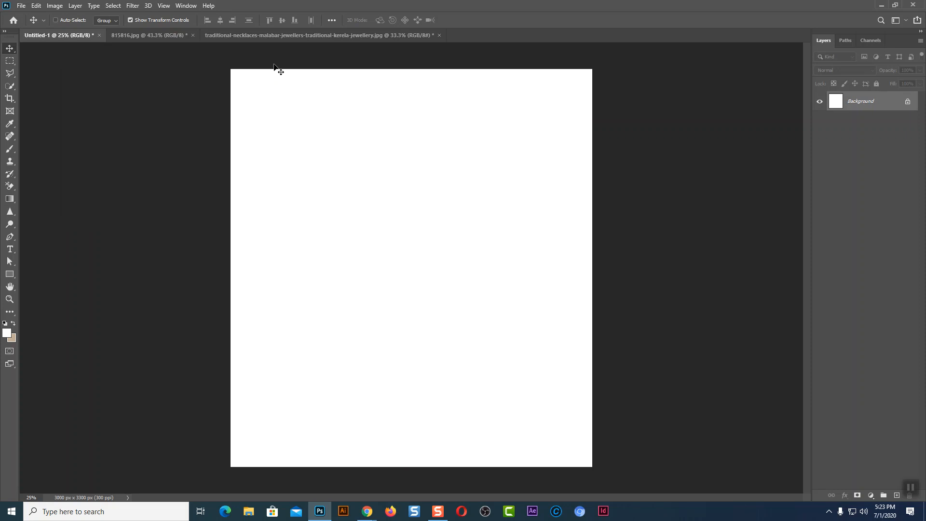
pyautogui.hotkey('ctrl', 'z')
pyautogui.hotkey('ctrl', 'z')
# Enlarge the canvas to 3000 × 4000 pixels from the centre anchor, and undo the enlargement
pyautogui.click(55, 6)
pyautogui.moveTo(66, 33)
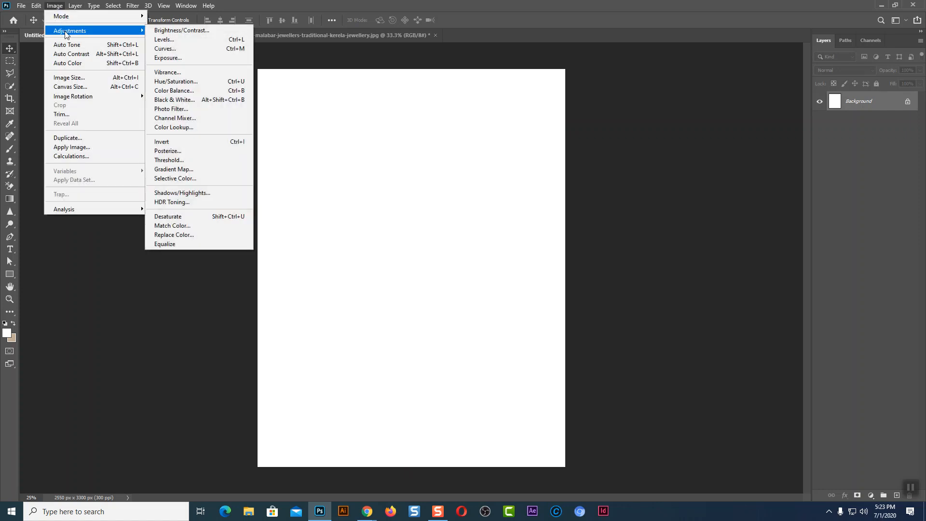
pyautogui.click(83, 87)
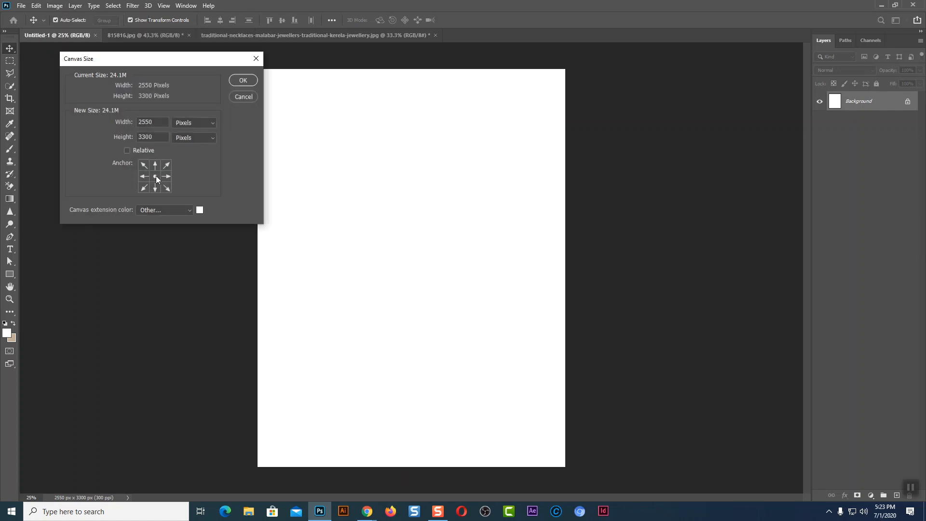
pyautogui.moveTo(158, 121); pyautogui.dragTo(97, 120)
pyautogui.write('3000')
pyautogui.moveTo(163, 138); pyautogui.dragTo(112, 138)
pyautogui.write('4000')
pyautogui.click(232, 82)
pyautogui.press('ctrl')
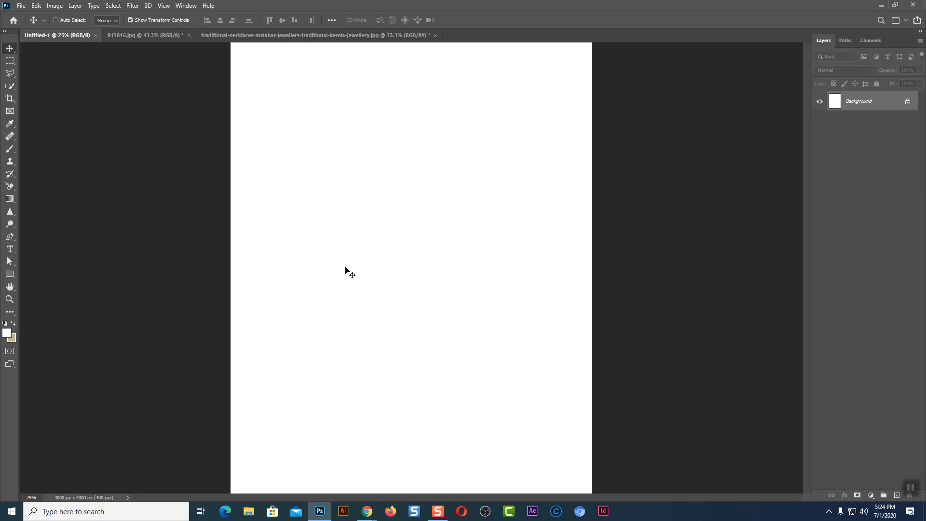
pyautogui.hotkey('ctrl', 'z')
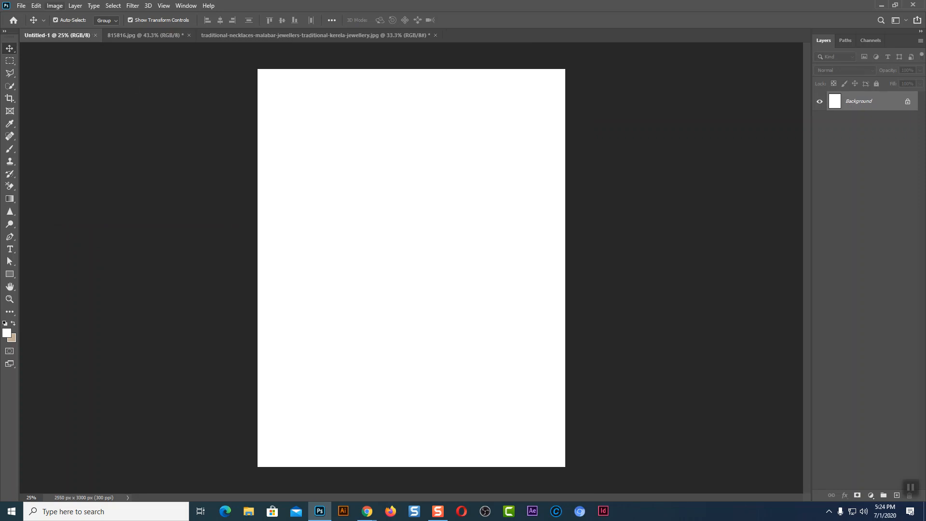
# Add 500 pixels to the canvas width using the Relative option with the anchor at the bottom centre
pyautogui.click(55, 5)
pyautogui.click(74, 87)
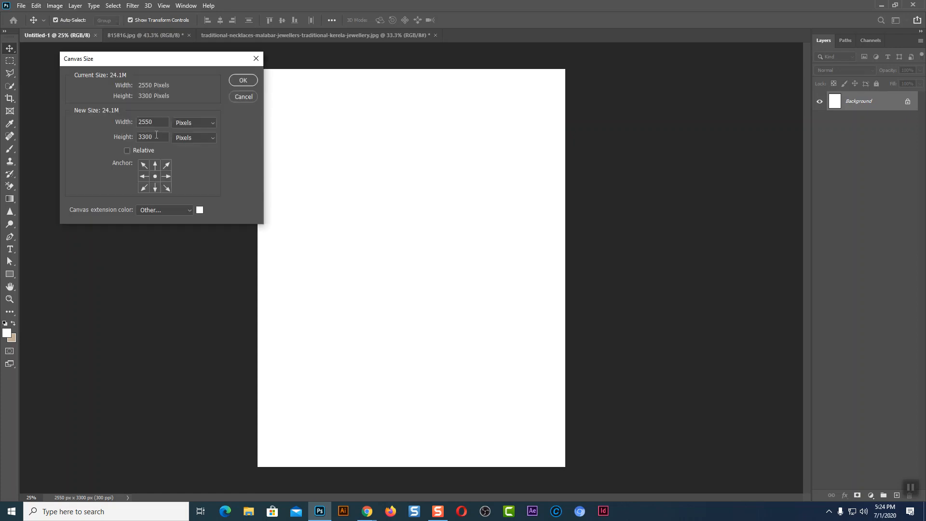
pyautogui.doubleClick(140, 121)
pyautogui.press('Tab')
pyautogui.click(327, 182)
pyautogui.click(126, 151)
pyautogui.doubleClick(142, 123)
pyautogui.write('500')
pyautogui.click(155, 188)
pyautogui.click(251, 80)
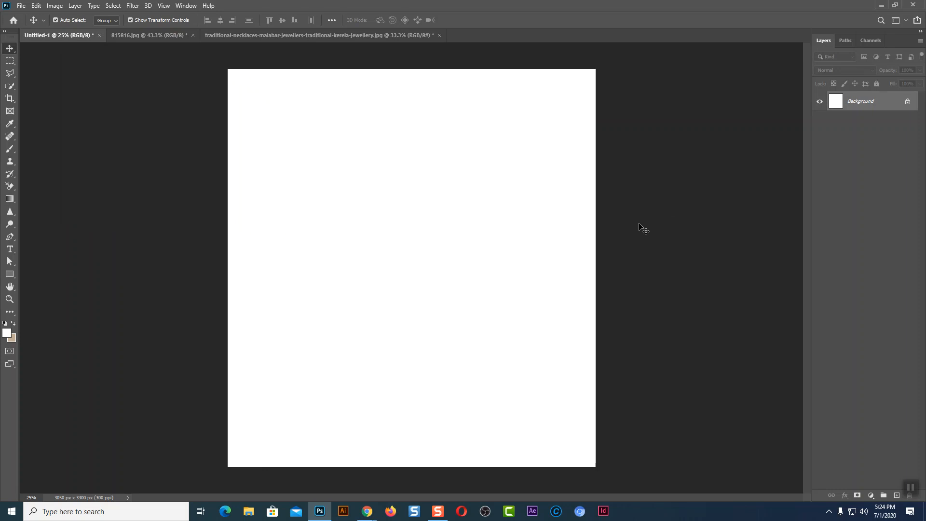
# Undo the canvas widening, and turn off the Relative option in the Canvas Size settings
pyautogui.hotkey('ctrl', 'z')
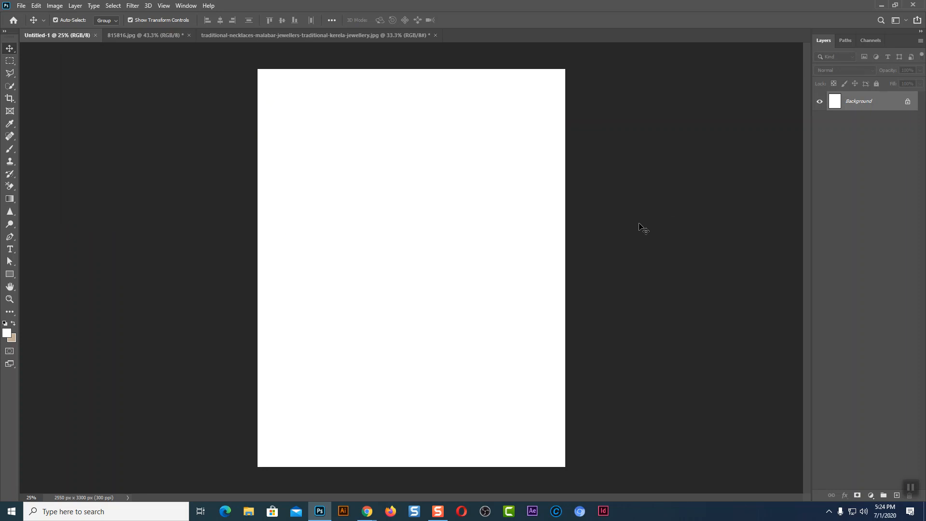
pyautogui.click(55, 5)
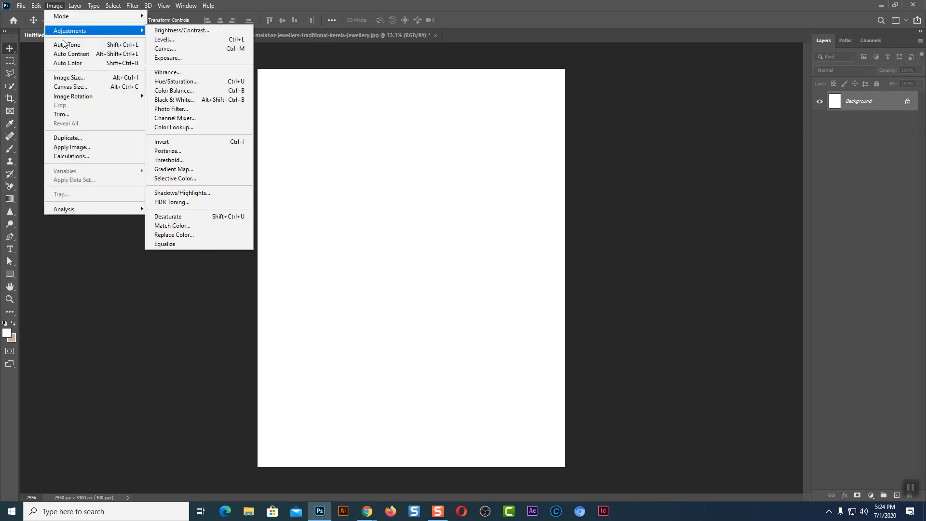
pyautogui.click(79, 86)
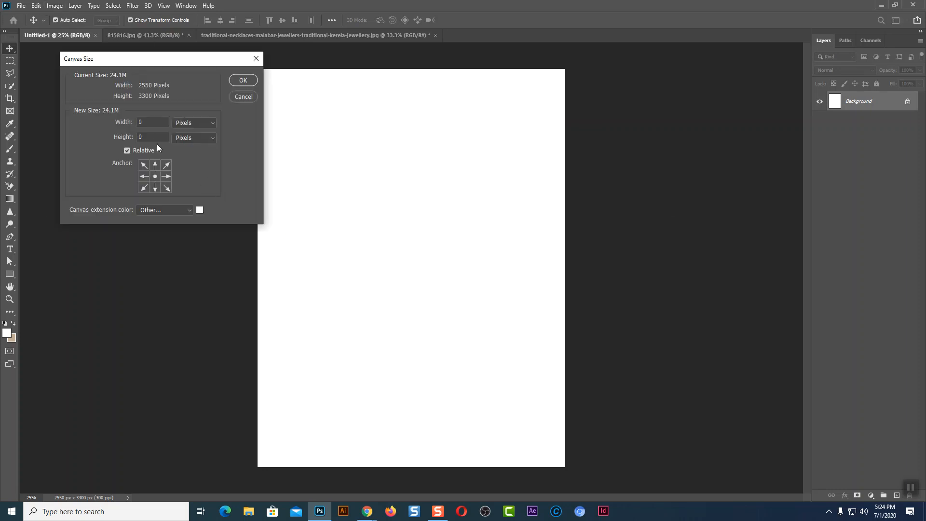
pyautogui.click(128, 151)
pyautogui.doubleClick(158, 124)
pyautogui.click(158, 124)
pyautogui.press('Tab')
pyautogui.click(127, 151)
pyautogui.click(128, 151)
# Try a bright red as the custom canvas extension color, and cancel the choice
pyautogui.click(201, 211)
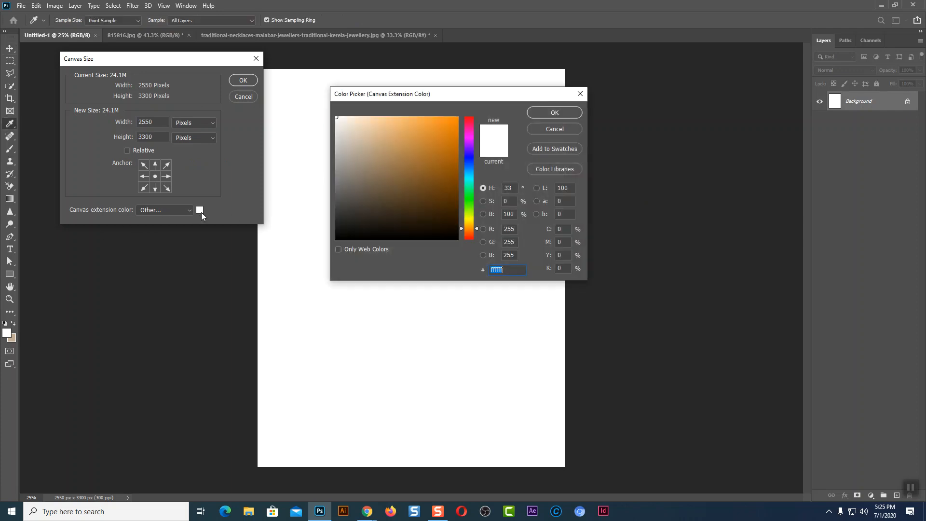
pyautogui.moveTo(469, 131); pyautogui.dragTo(469, 118)
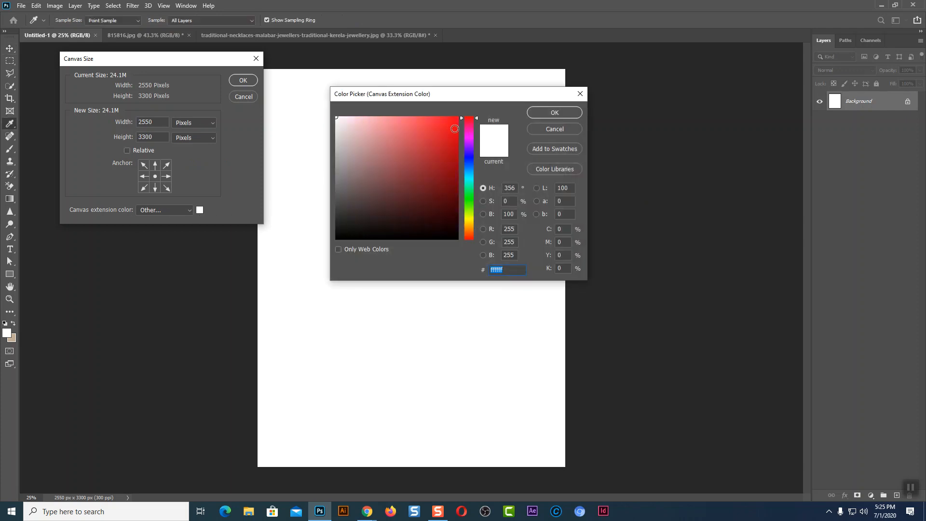
pyautogui.click(455, 129)
pyautogui.click(565, 129)
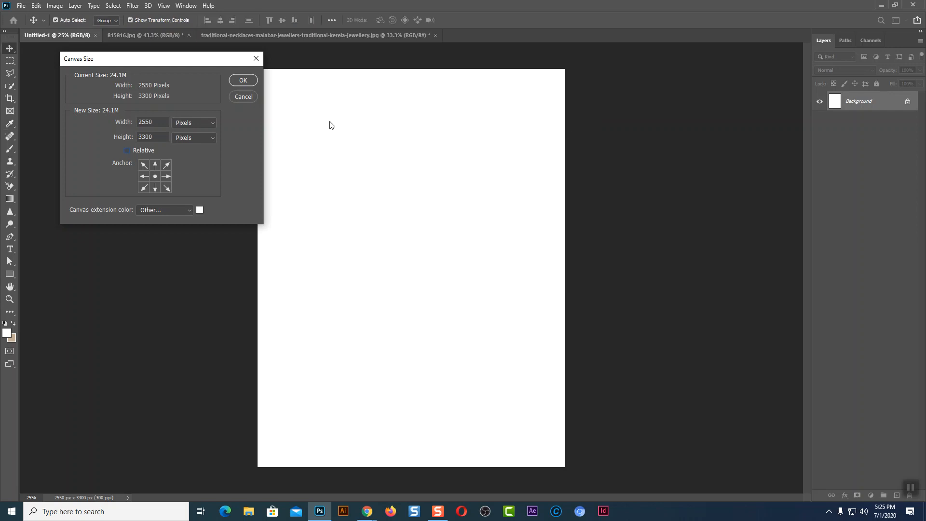
# Try the Foreground and Background canvas extension colors, and confirm the canvas settings with White
pyautogui.click(168, 211)
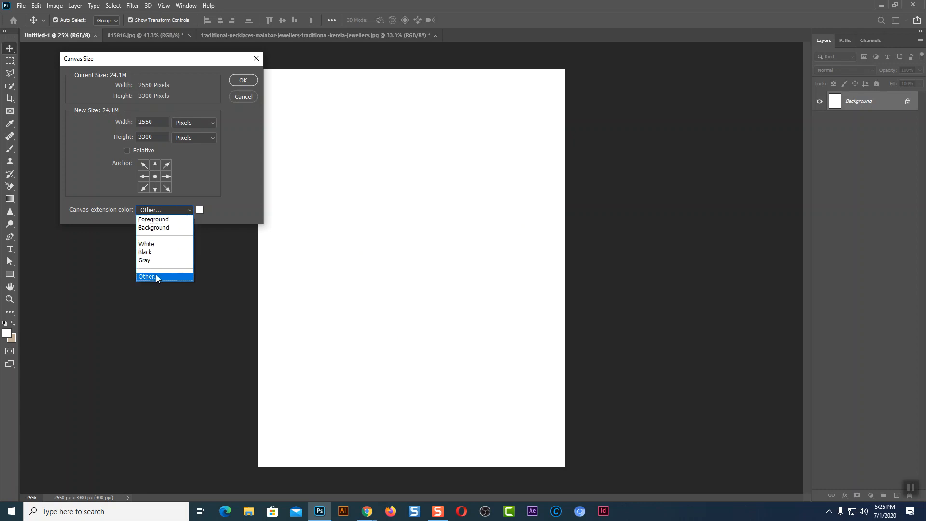
pyautogui.click(154, 220)
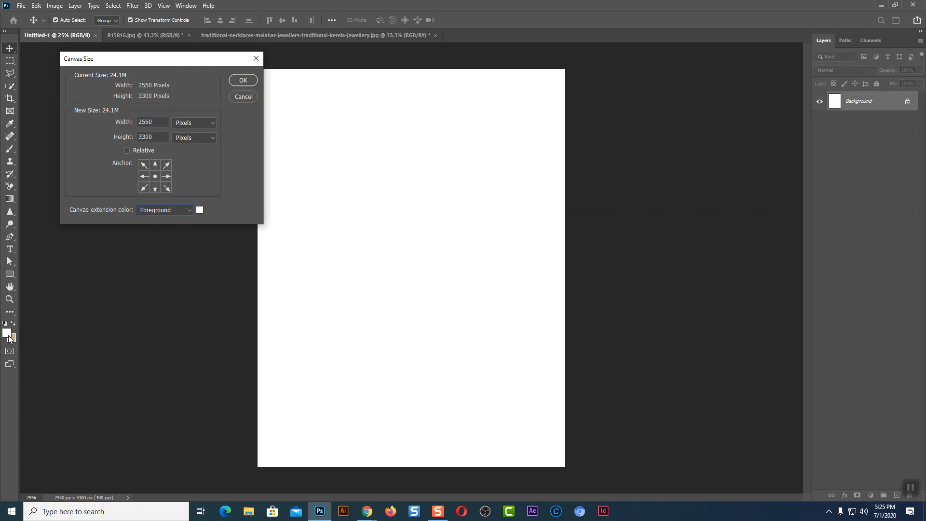
pyautogui.click(163, 210)
pyautogui.click(153, 228)
pyautogui.click(164, 210)
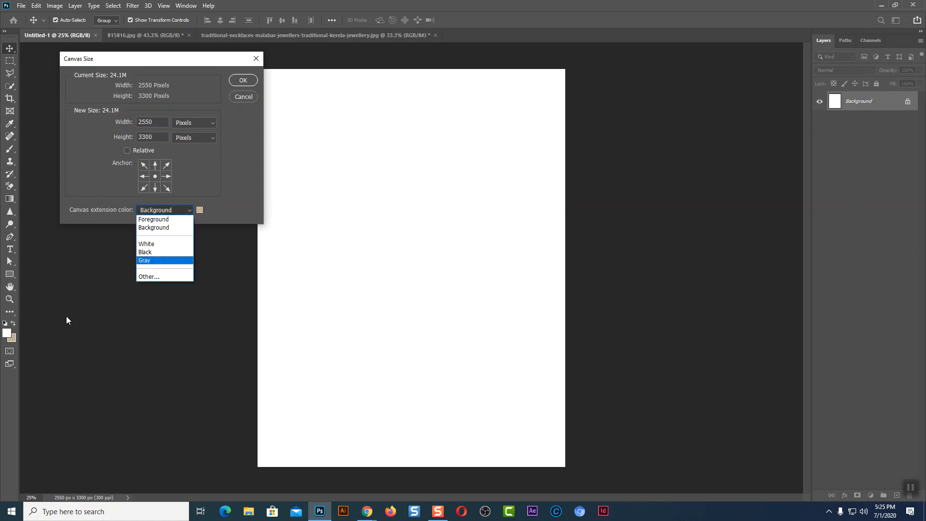
pyautogui.click(169, 243)
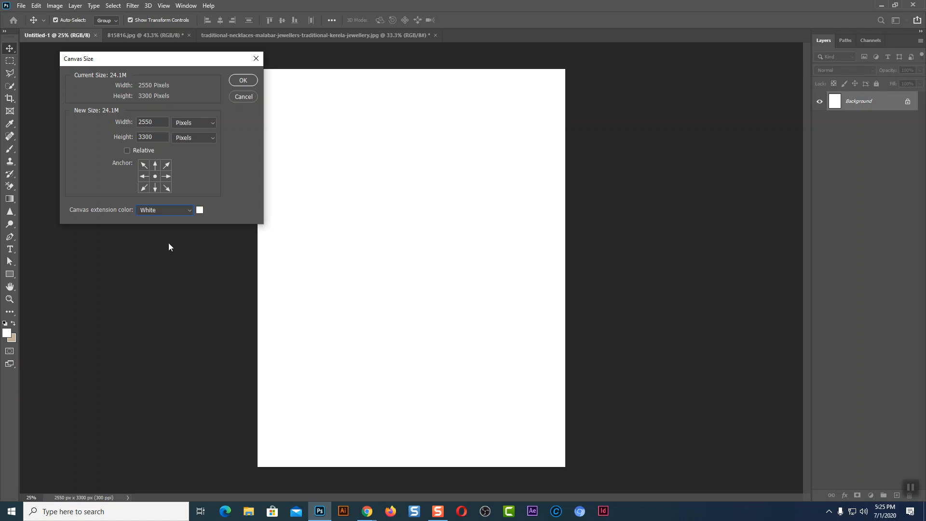
pyautogui.click(244, 81)
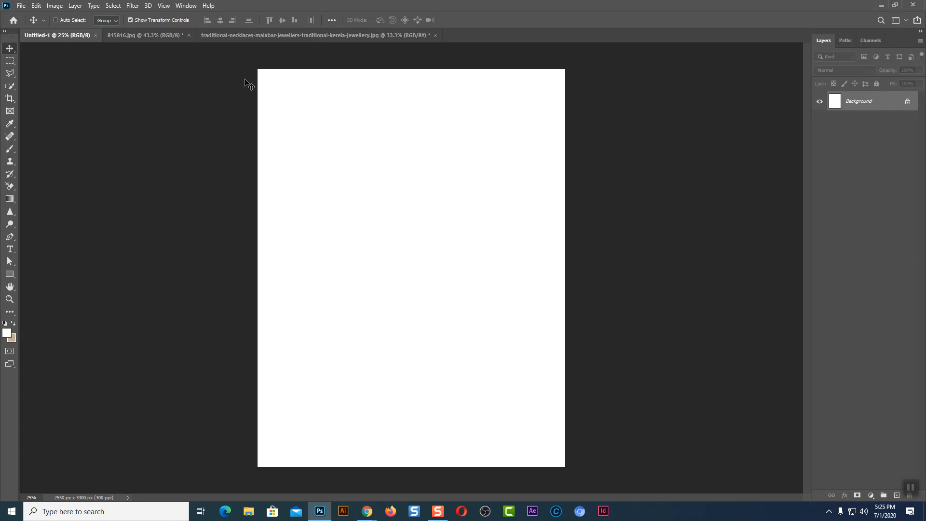
# Extend the blank canvas to about 4368 pixels high with the Crop tool, and undo the extension
pyautogui.hotkey('ctrl', '-')
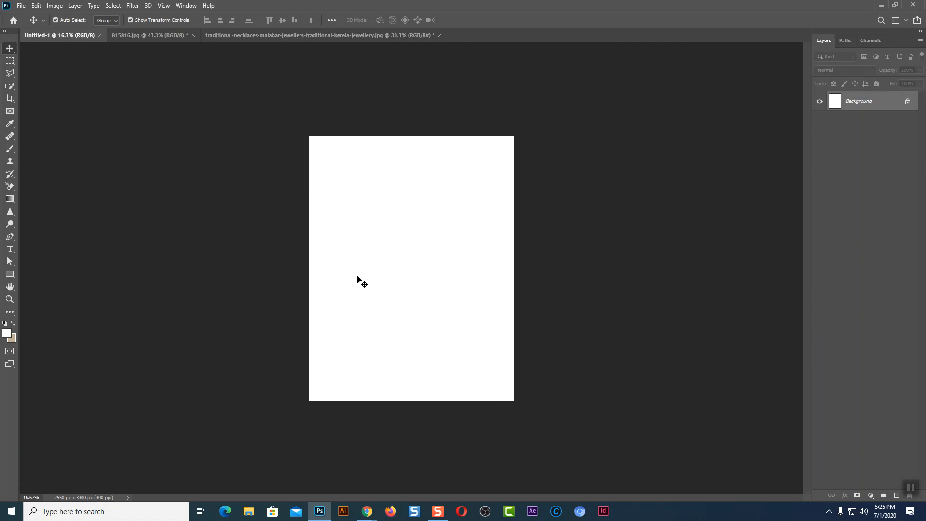
pyautogui.click(9, 99)
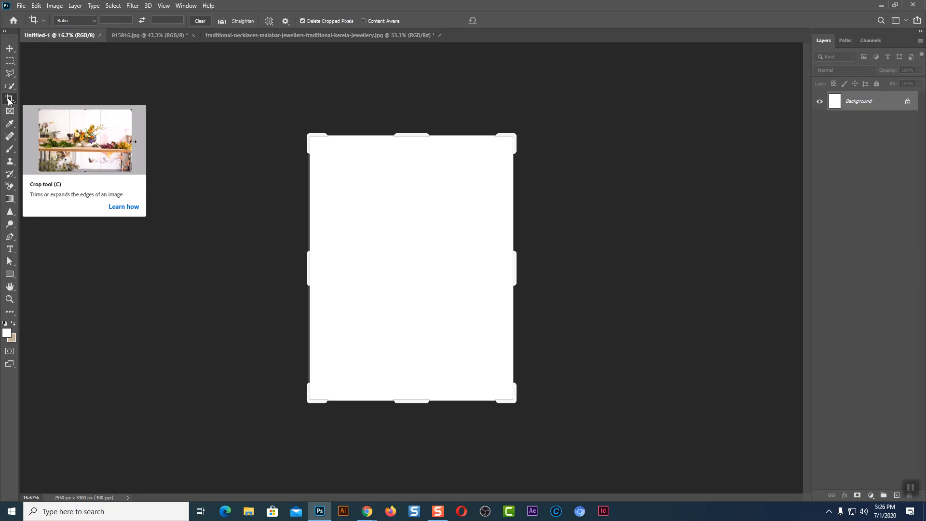
pyautogui.moveTo(407, 134); pyautogui.dragTo(405, 91)
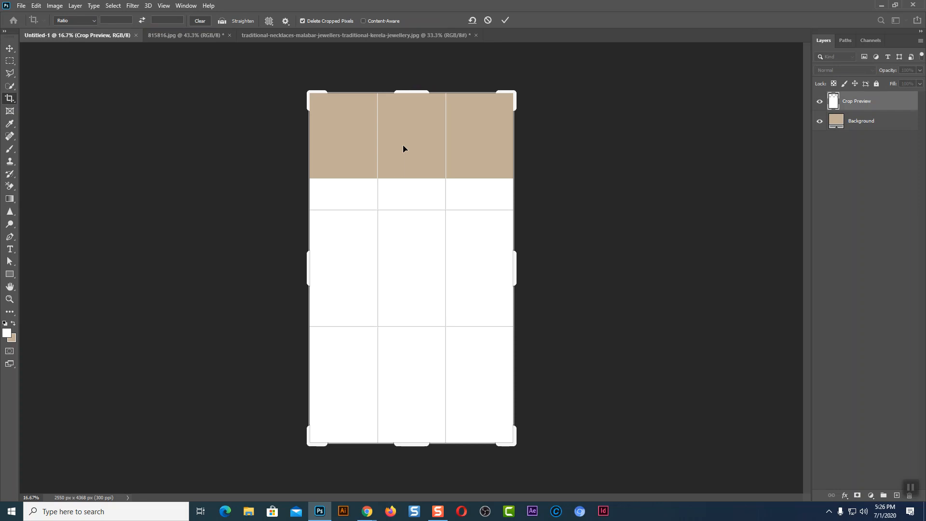
pyautogui.press('Return')
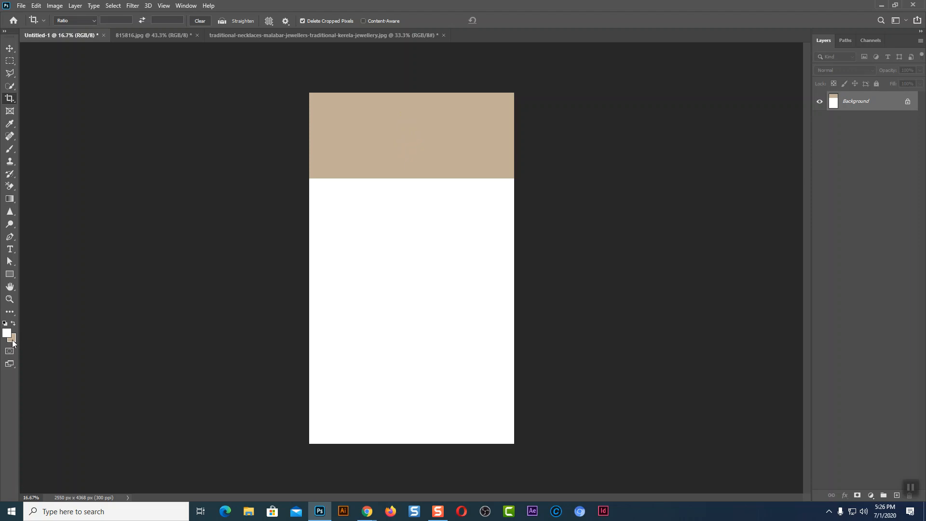
pyautogui.hotkey('ctrl', 'z')
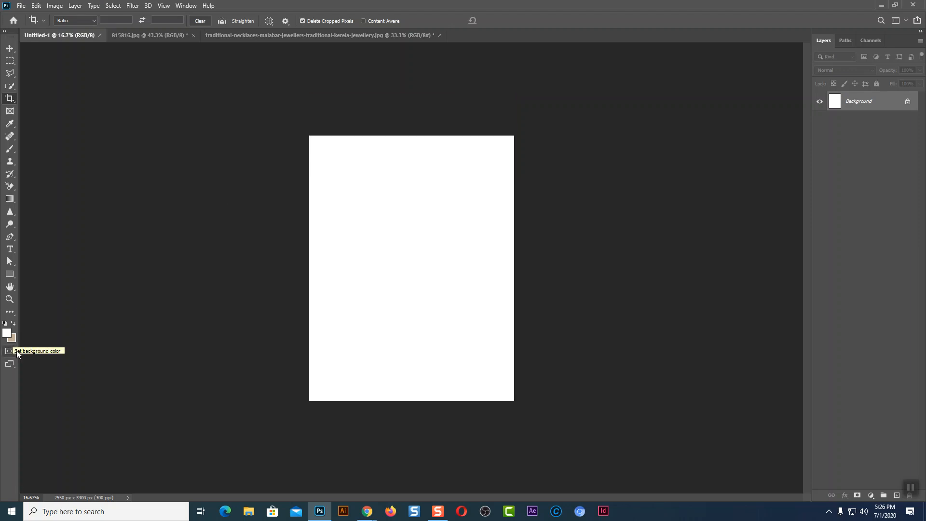
# Swap the foreground and background colors, and try a crop extension to about 4488 pixels high
pyautogui.click(14, 323)
pyautogui.click(375, 151)
pyautogui.moveTo(405, 135); pyautogui.dragTo(410, 87)
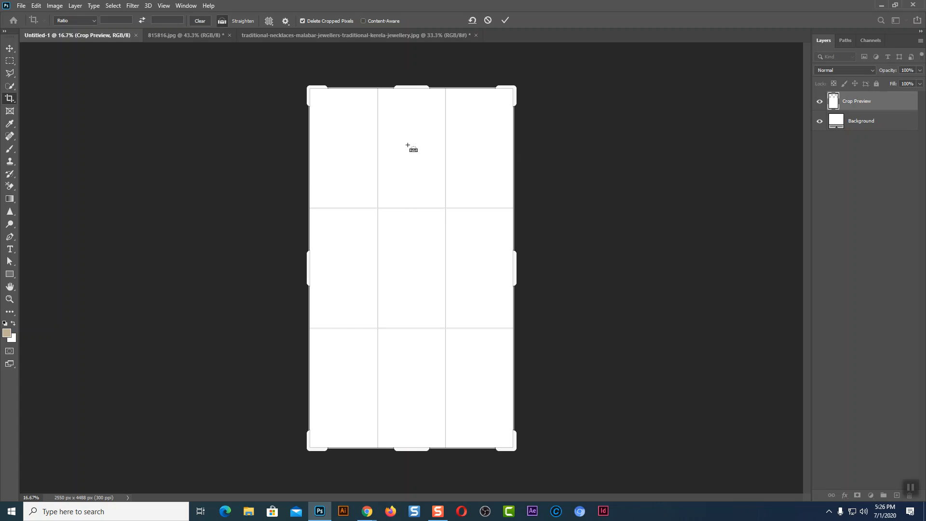
pyautogui.hotkey('ctrl', 'z')
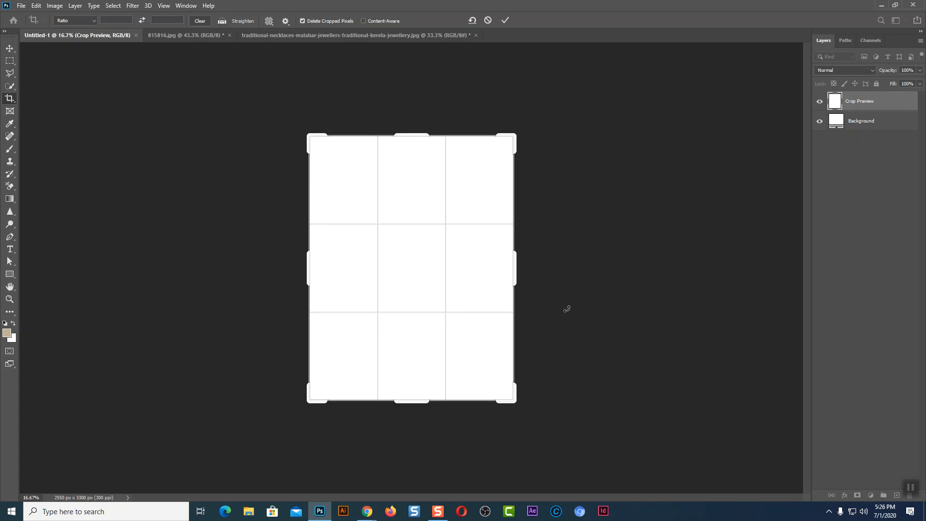
# Expand the crop area to about 3486 × 4044 pixels by widening and heightening it symmetrically, and apply it
pyautogui.moveTo(516, 273); pyautogui.dragTo(554, 261)
pyautogui.moveTo(423, 400); pyautogui.dragTo(416, 433)
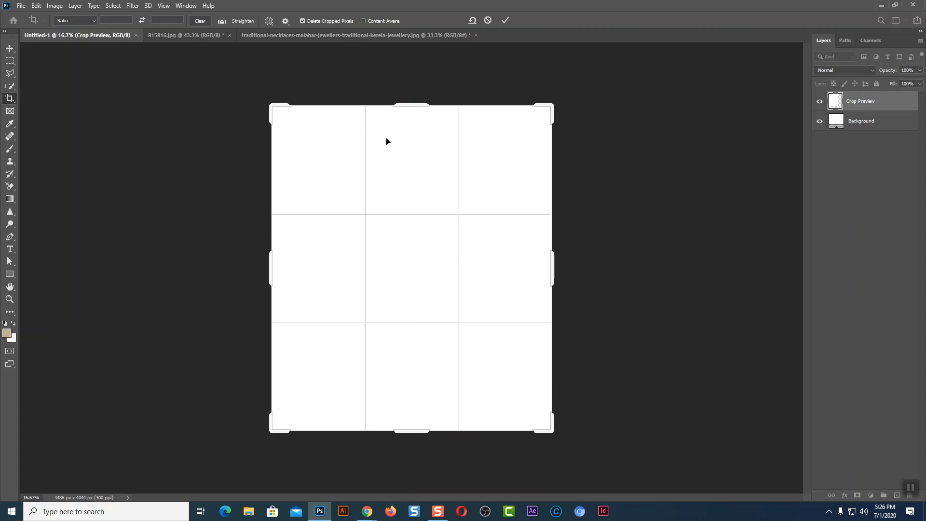
pyautogui.press('ctrl')
pyautogui.hotkey('ctrl', 'z')
pyautogui.hotkey('ctrl', 'z')
pyautogui.hotkey('ctrl', 'z')
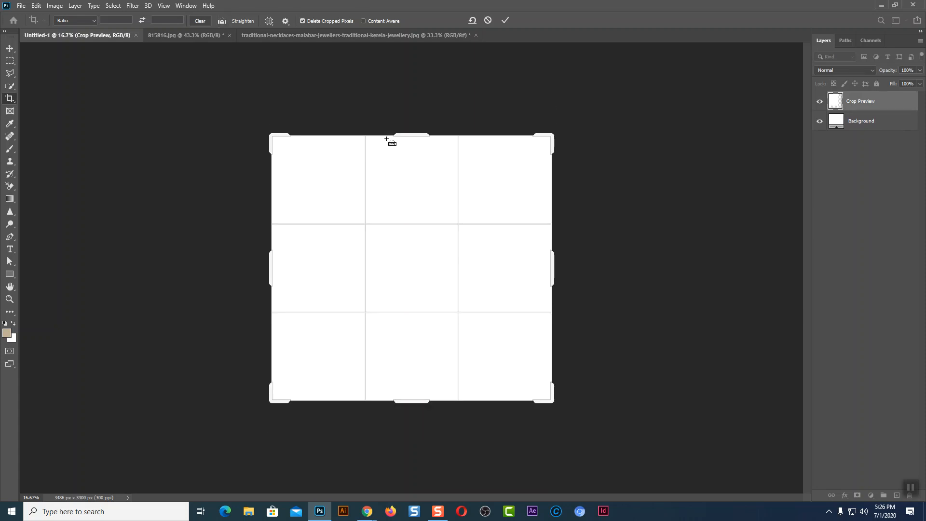
pyautogui.hotkey('ctrl', 'z')
pyautogui.hotkey('ctrl', 'z')
pyautogui.hotkey('ctrl', 'z')
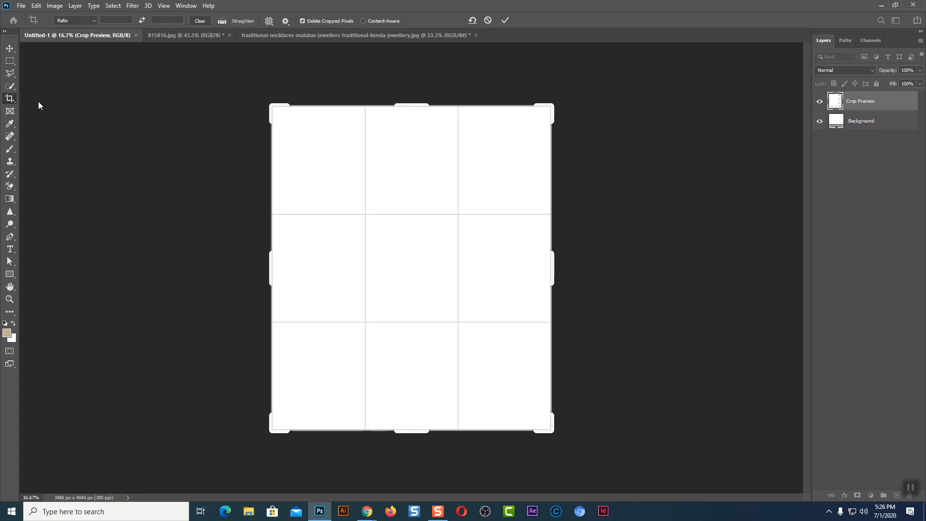
pyautogui.click(10, 48)
# Undo the canvas expansion and restore it again
pyautogui.press('ctrl')
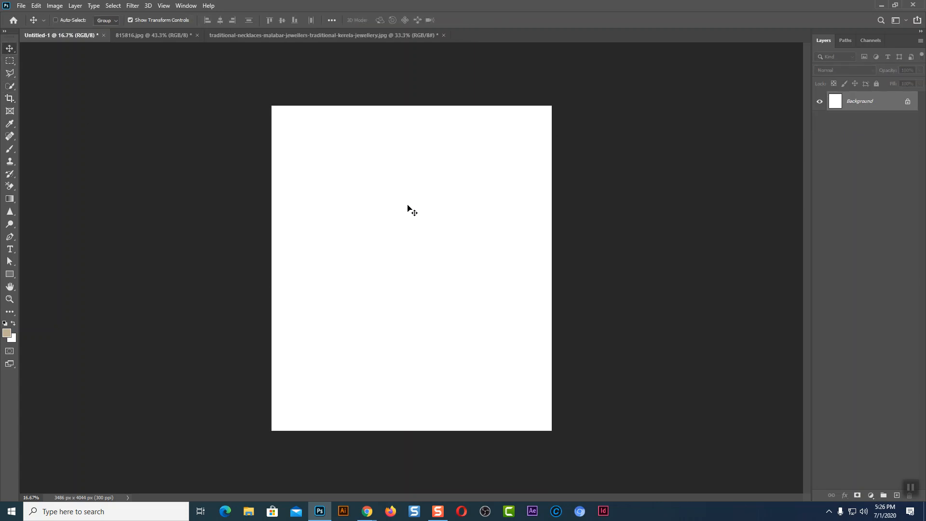
pyautogui.hotkey('ctrl', 'z')
pyautogui.hotkey('ctrl', 'z')
pyautogui.hotkey('ctrl', 'z')
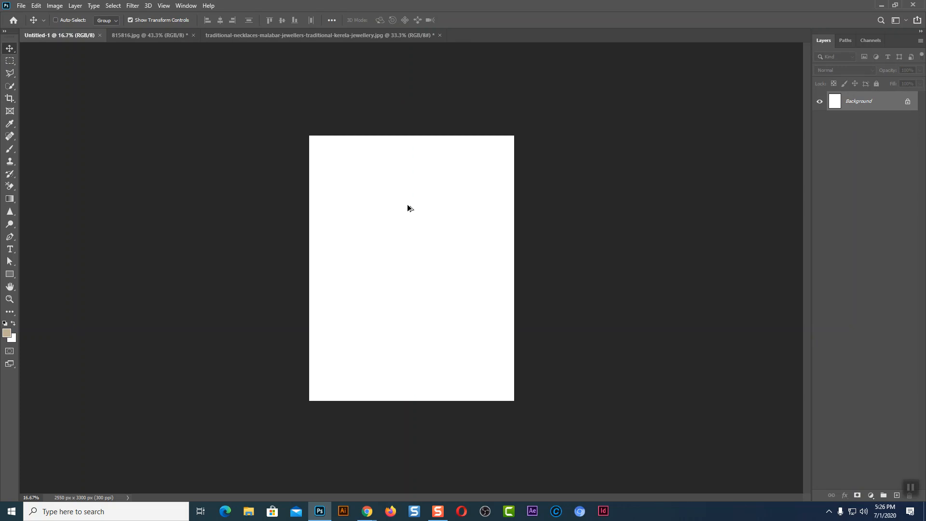
pyautogui.hotkey('ctrl', 'z')
pyautogui.hotkey('ctrl', 'z')
pyautogui.hotkey('ctrl', 'z')
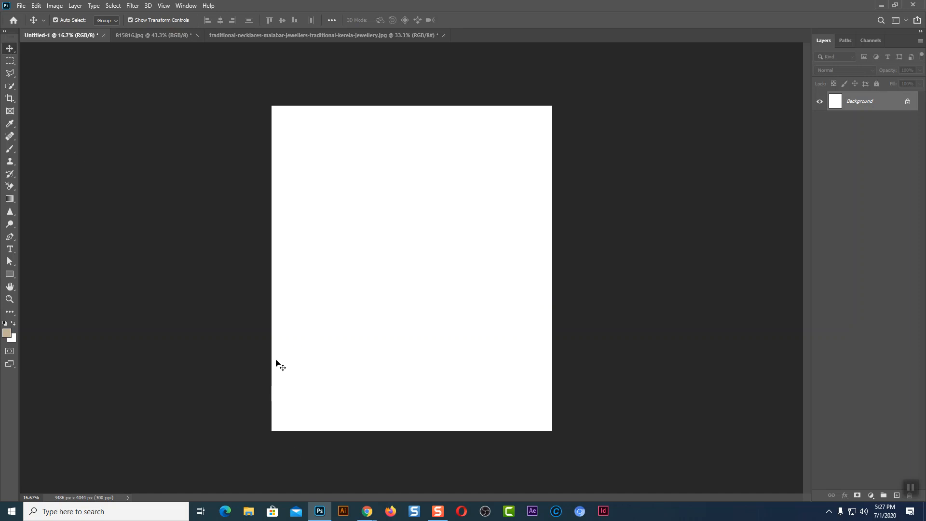
# Rotate the blank document's canvas by 180°
pyautogui.click(54, 6)
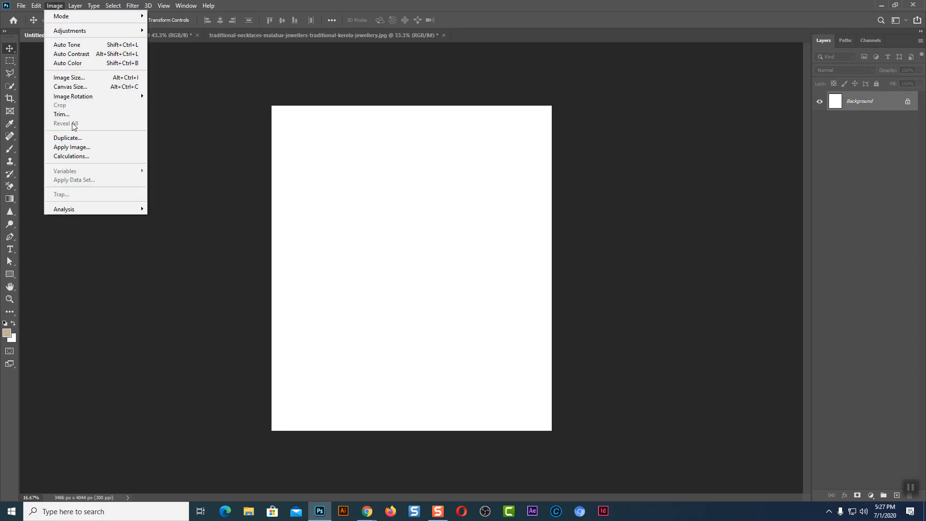
pyautogui.moveTo(62, 98)
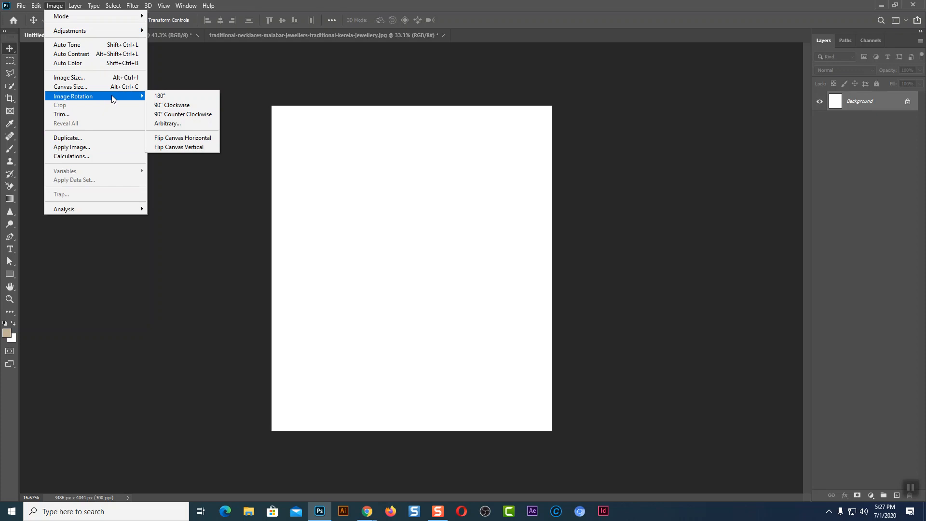
pyautogui.click(160, 96)
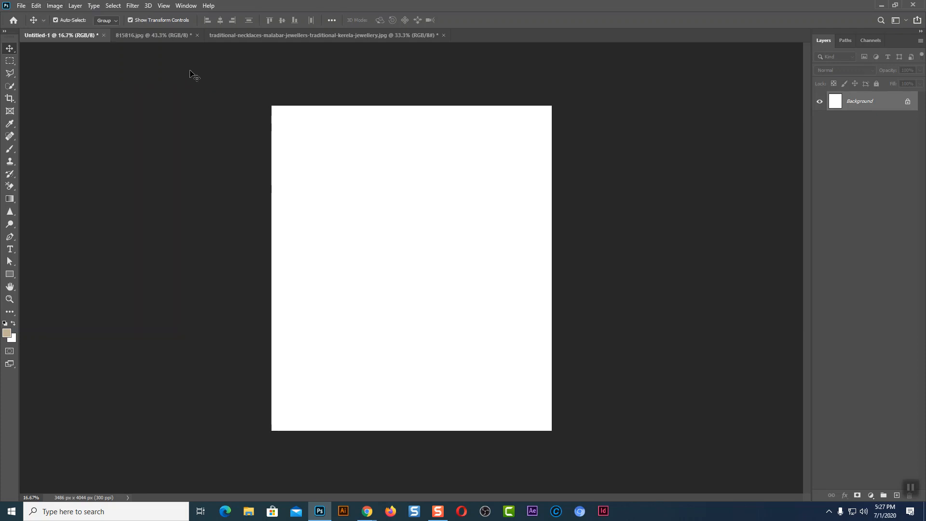
# Switch to the traditional jewellery photo, rotate the image by 180°, and undo the rotation
pyautogui.click(268, 34)
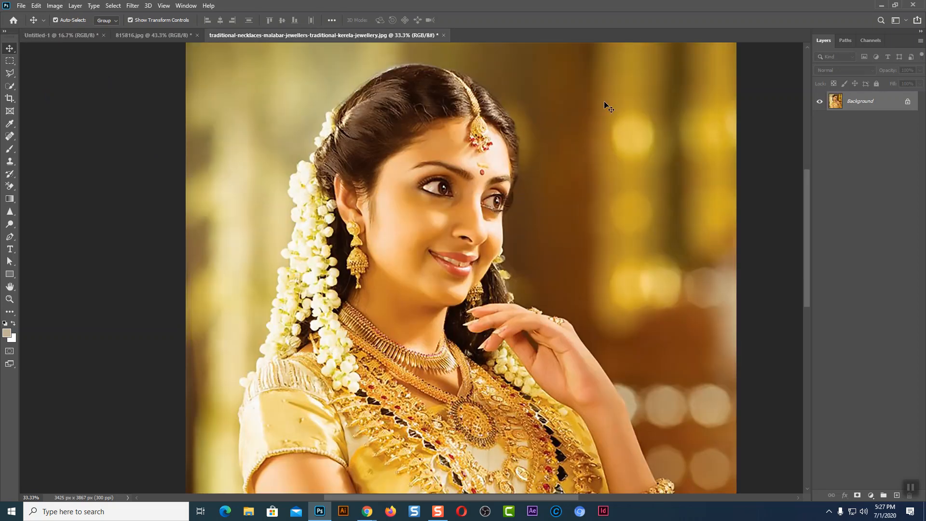
pyautogui.hotkey('ctrl', '-')
pyautogui.hotkey('ctrl', '-')
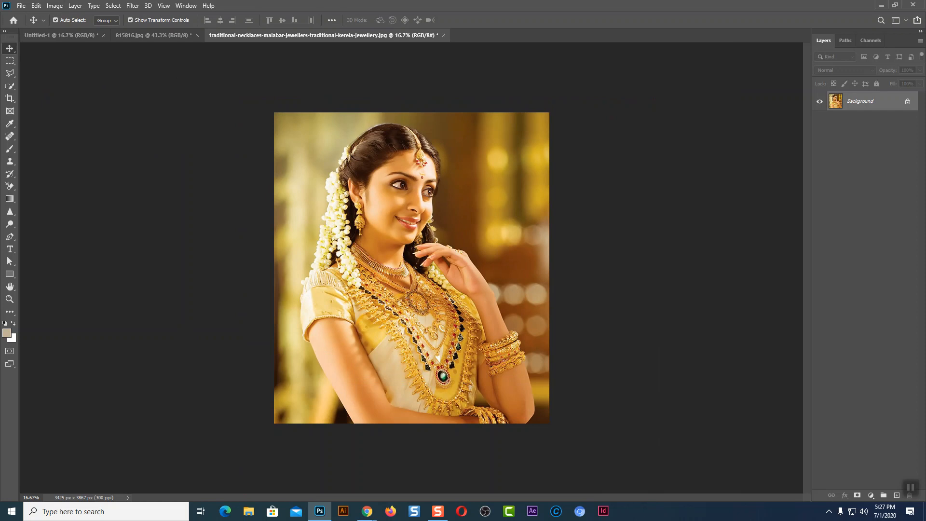
pyautogui.click(55, 6)
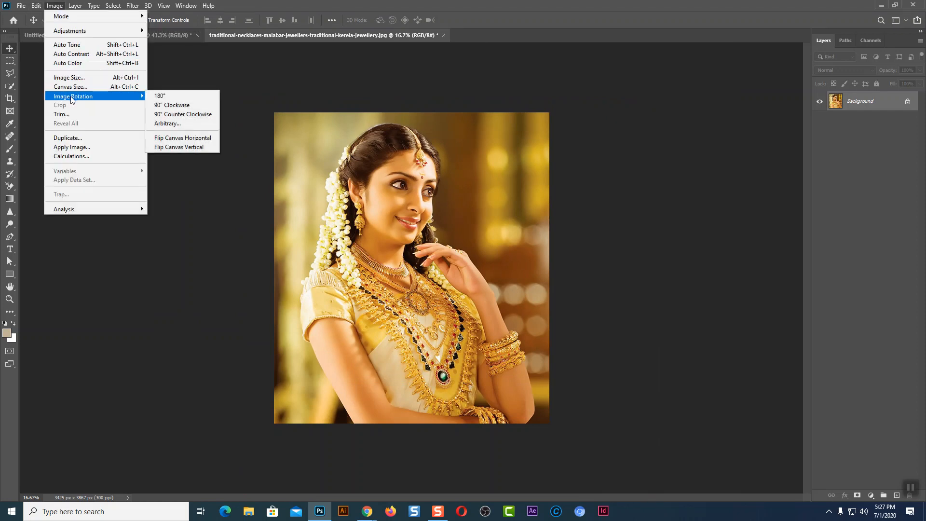
pyautogui.click(162, 98)
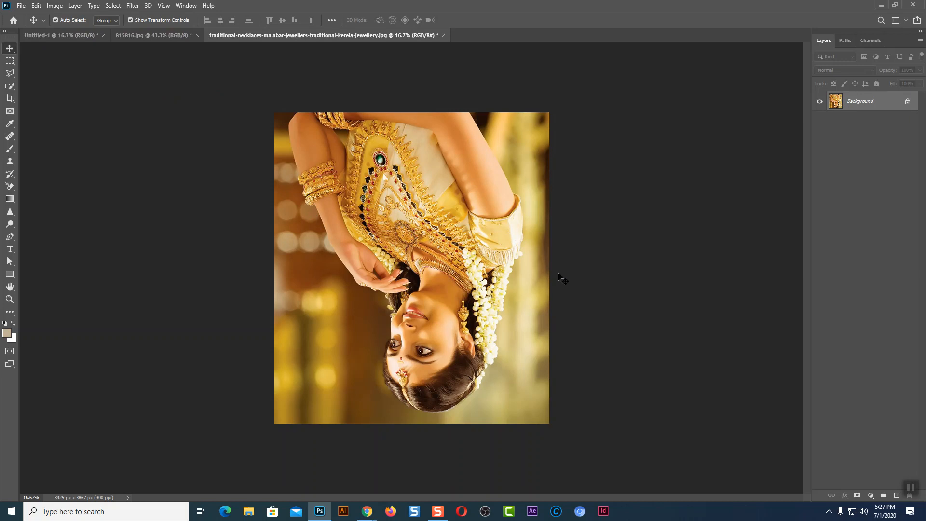
pyautogui.hotkey('ctrl', 'z')
# Rotate the jewellery photo 90° clockwise, and undo the rotation
pyautogui.click(54, 5)
pyautogui.moveTo(80, 97)
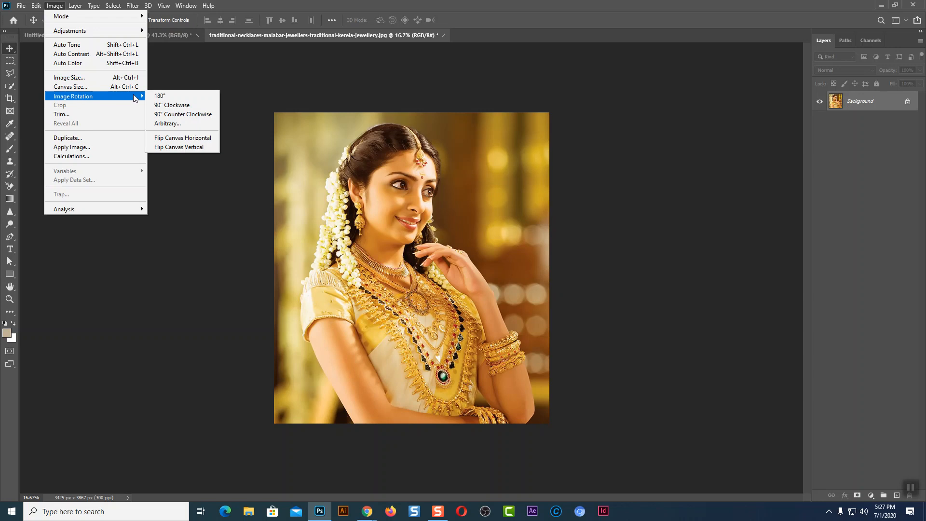
pyautogui.click(181, 106)
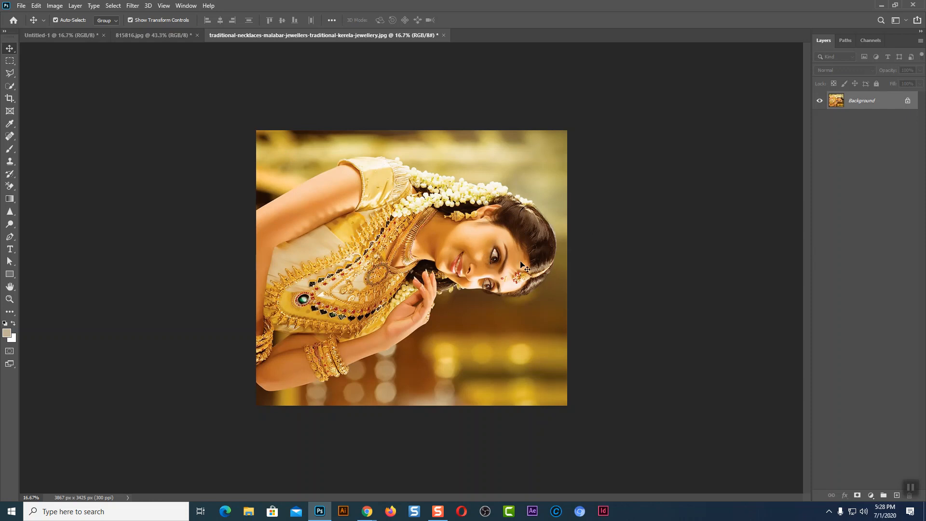
pyautogui.hotkey('ctrl', 'z')
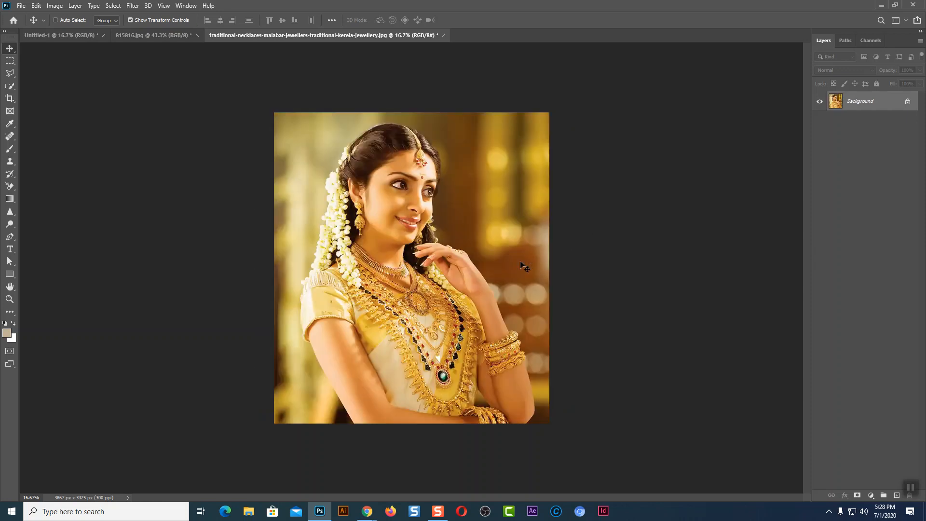
# Rotate the jewellery photo 90° counter-clockwise, and undo the rotation
pyautogui.click(55, 6)
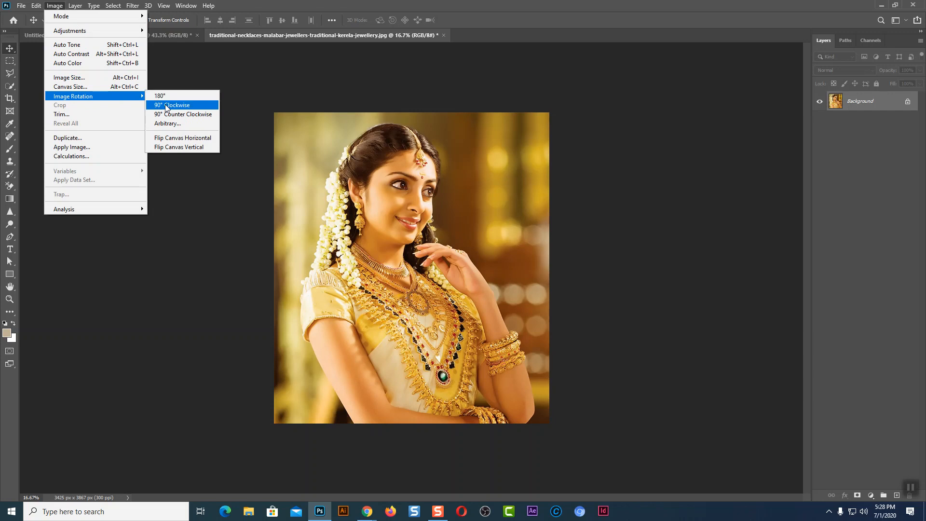
pyautogui.click(184, 115)
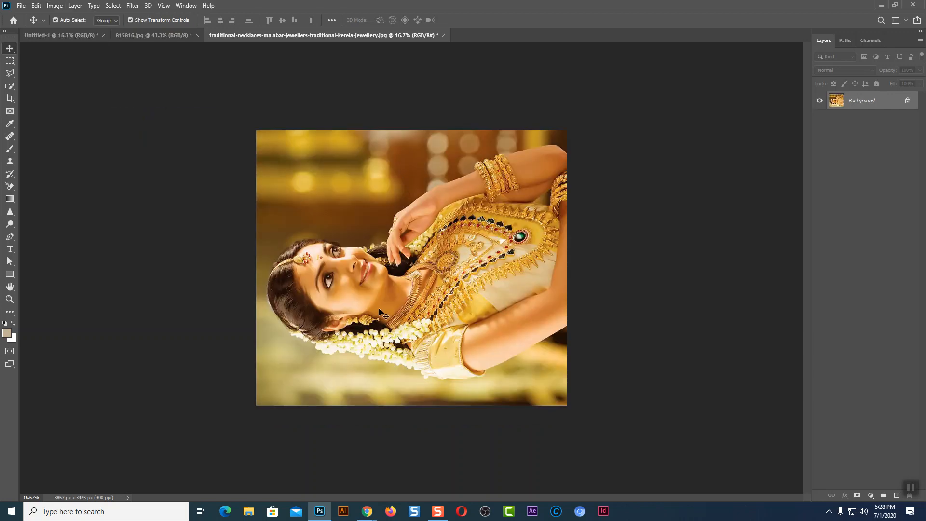
pyautogui.hotkey('ctrl', 'z')
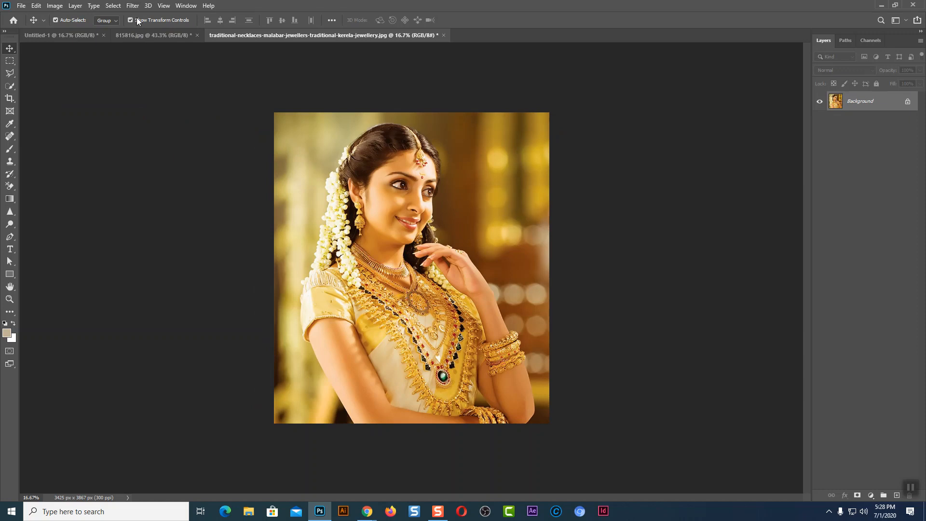
# Copy the whole traditional jewellery photo into the blank Untitled-1 document and scale it to about 62% around its centre
pyautogui.click(139, 36)
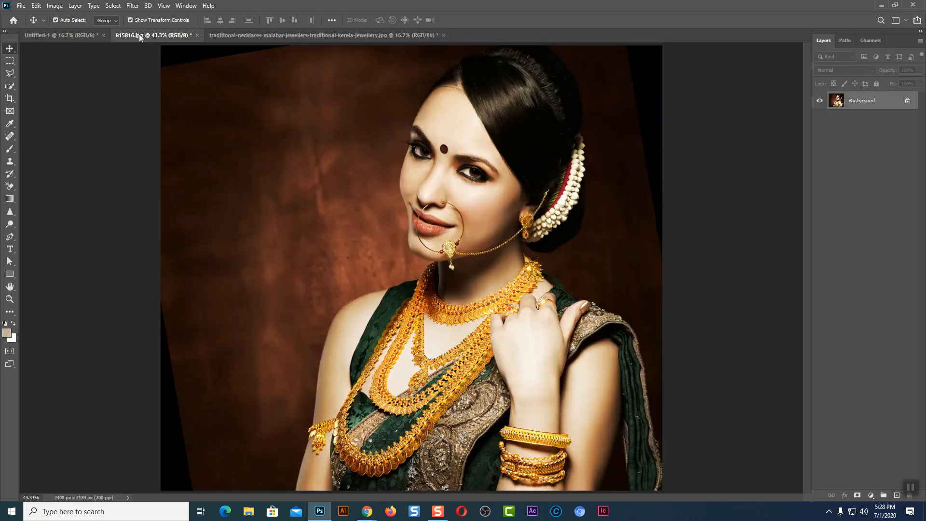
pyautogui.click(282, 32)
pyautogui.hotkey('ctrl', 'a')
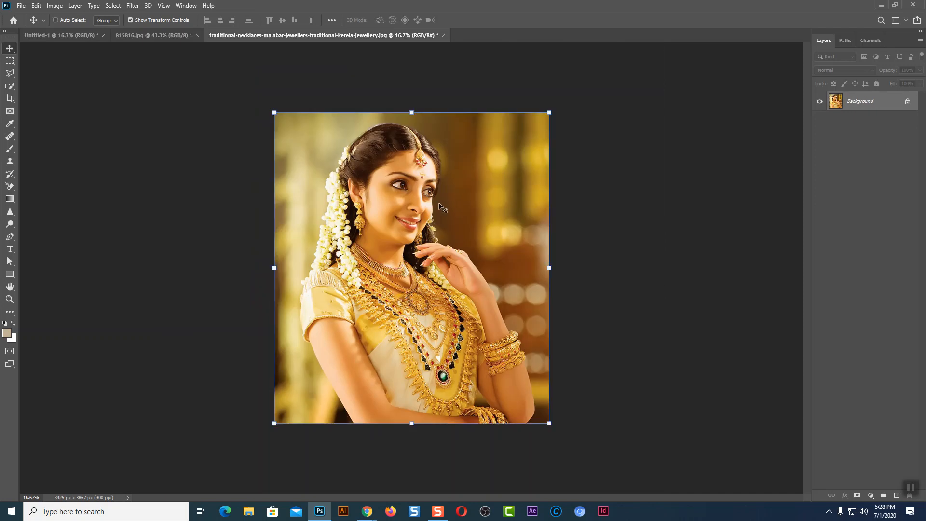
pyautogui.click(85, 36)
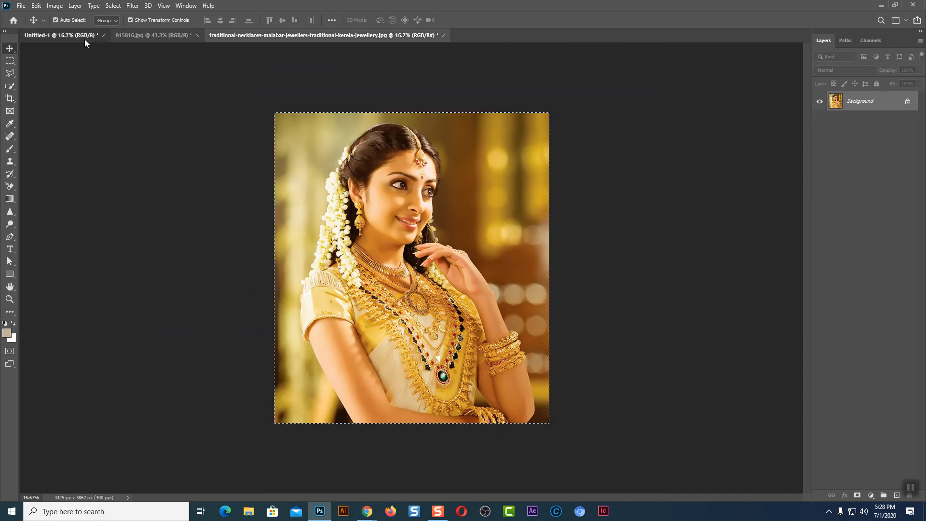
pyautogui.hotkey('ctrl', 'v')
pyautogui.moveTo(543, 111); pyautogui.dragTo(500, 177)
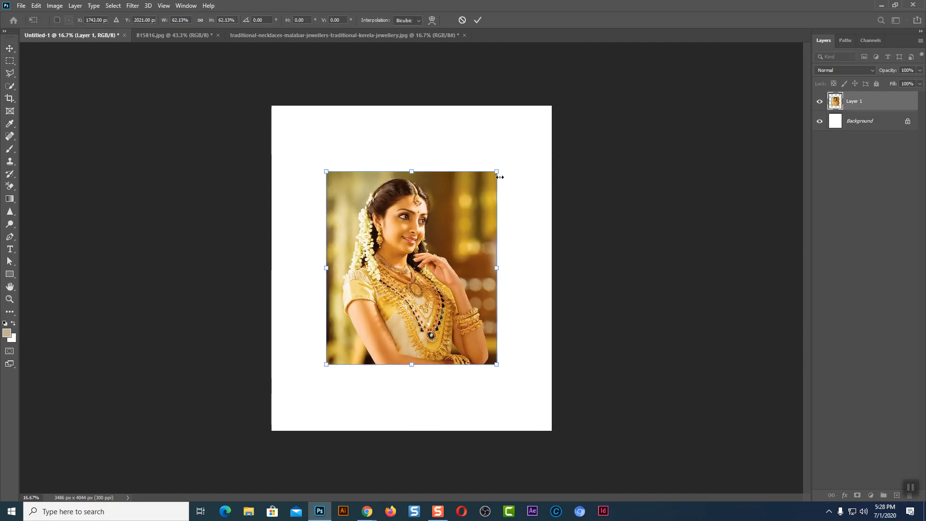
pyautogui.press('Return')
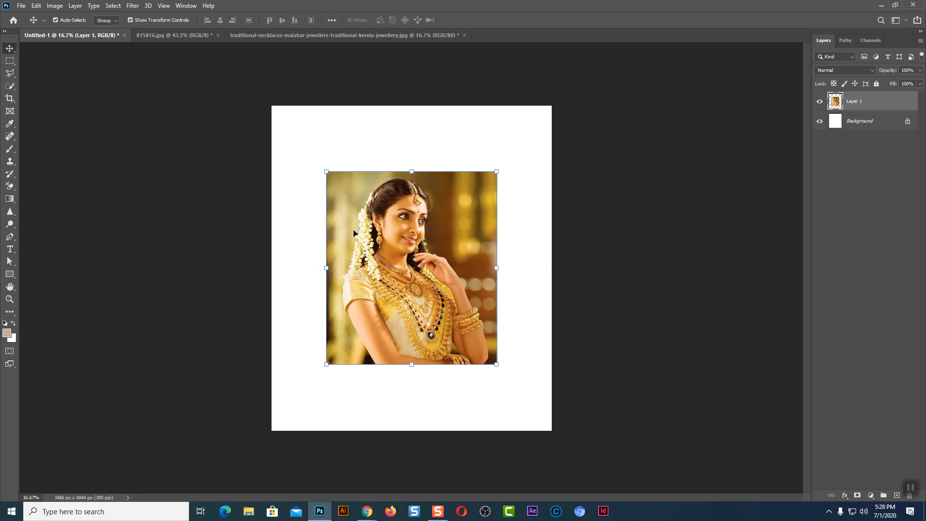
# Rotate the Untitled-1 canvas by 180°, compare it with the original jewellery photo, and undo the rotation
pyautogui.click(54, 5)
pyautogui.moveTo(130, 96)
pyautogui.click(164, 98)
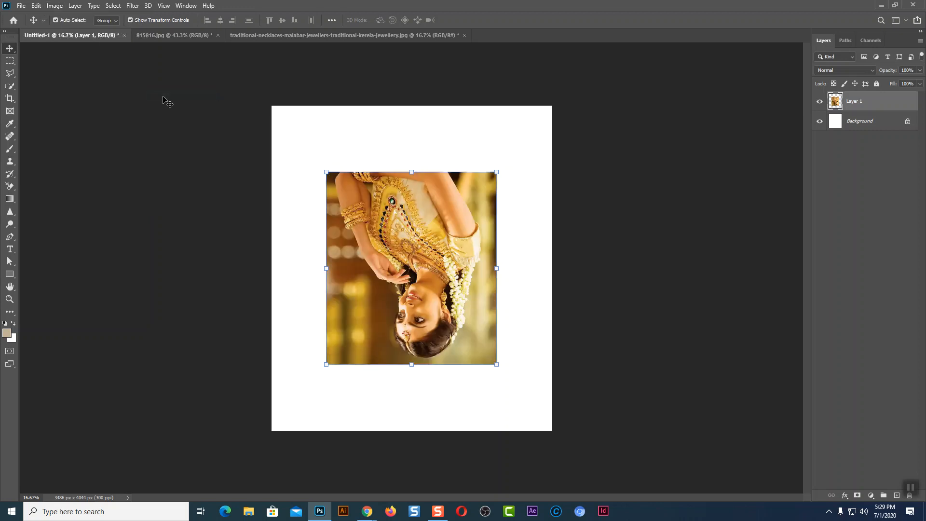
pyautogui.click(299, 32)
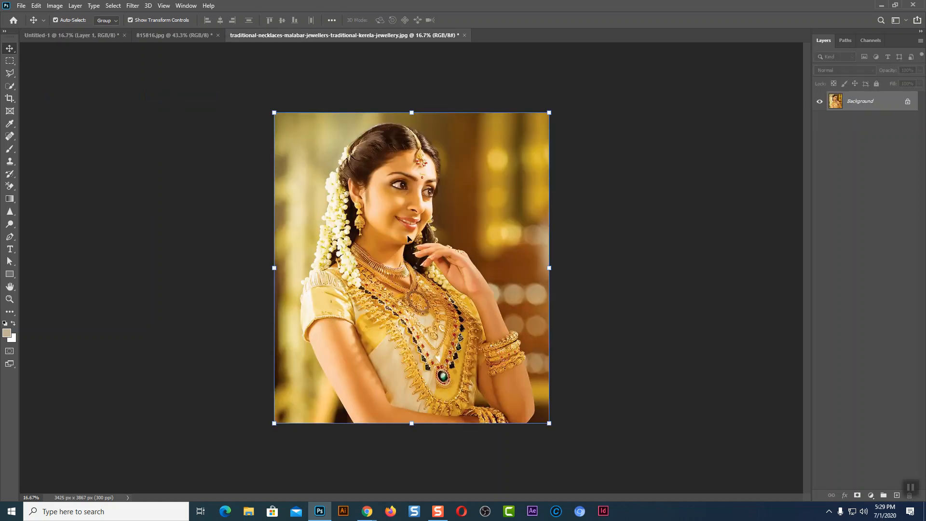
pyautogui.click(71, 36)
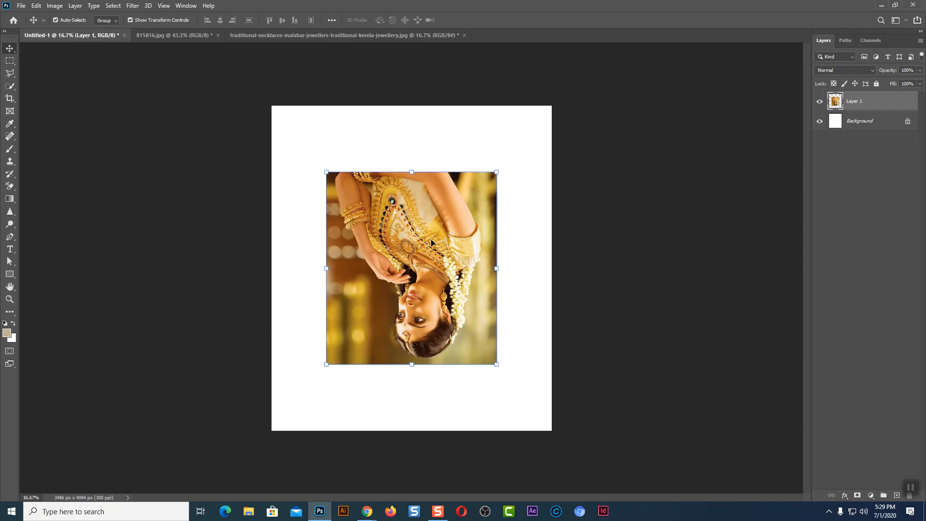
pyautogui.hotkey('ctrl', 'z')
pyautogui.hotkey('ctrl', 'z')
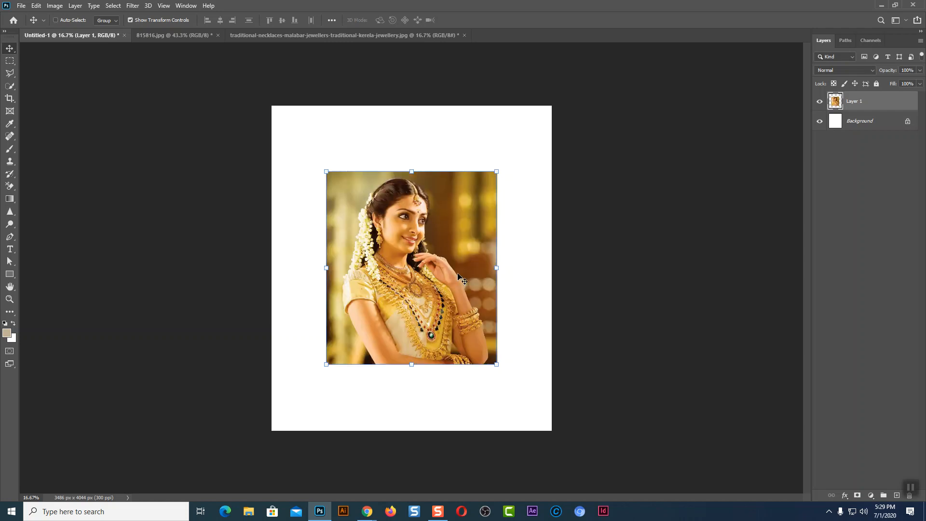
pyautogui.click(55, 6)
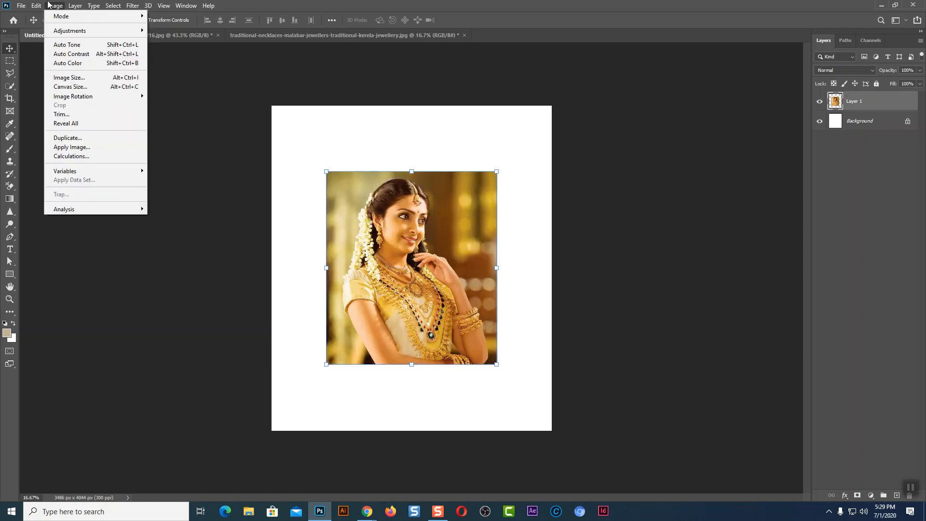
pyautogui.moveTo(84, 98)
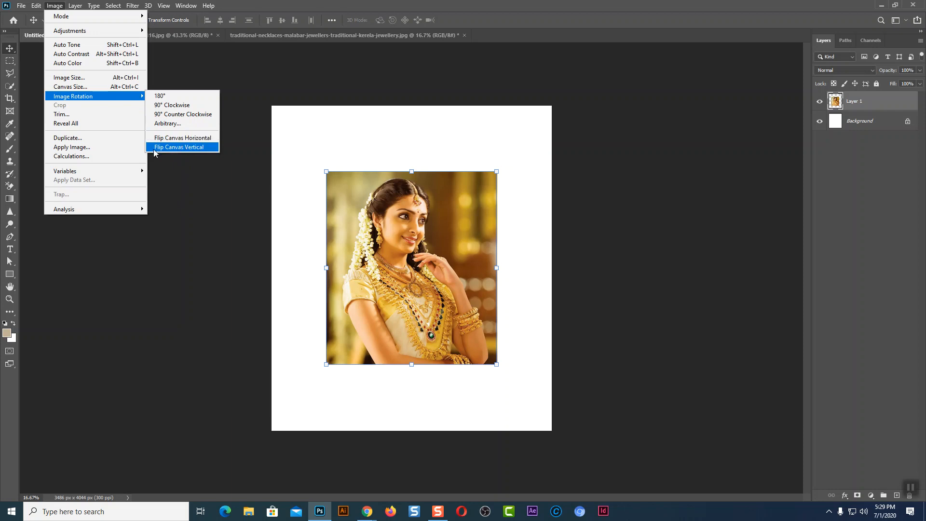
pyautogui.click(220, 168)
# Open the image 6975932-cute-baby-and-teddy-bear.jpg from the Desktop
pyautogui.click(21, 5)
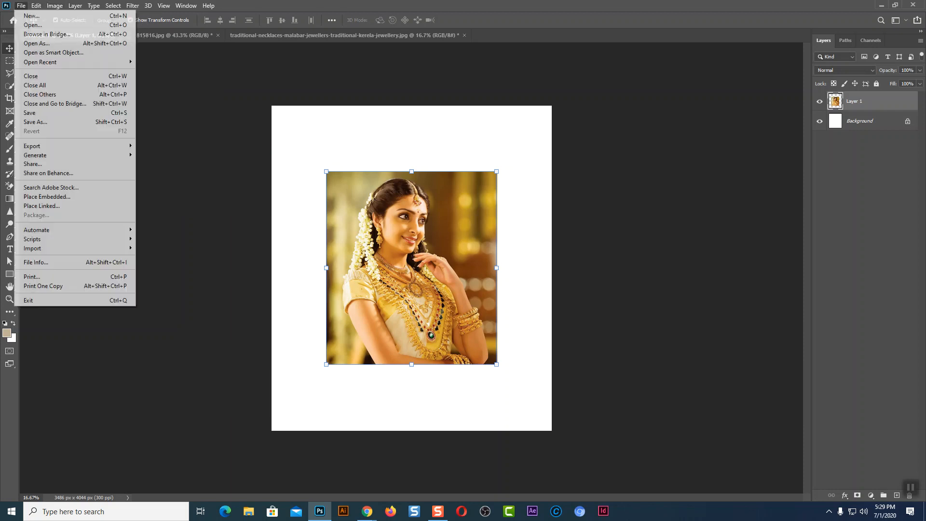
pyautogui.click(30, 31)
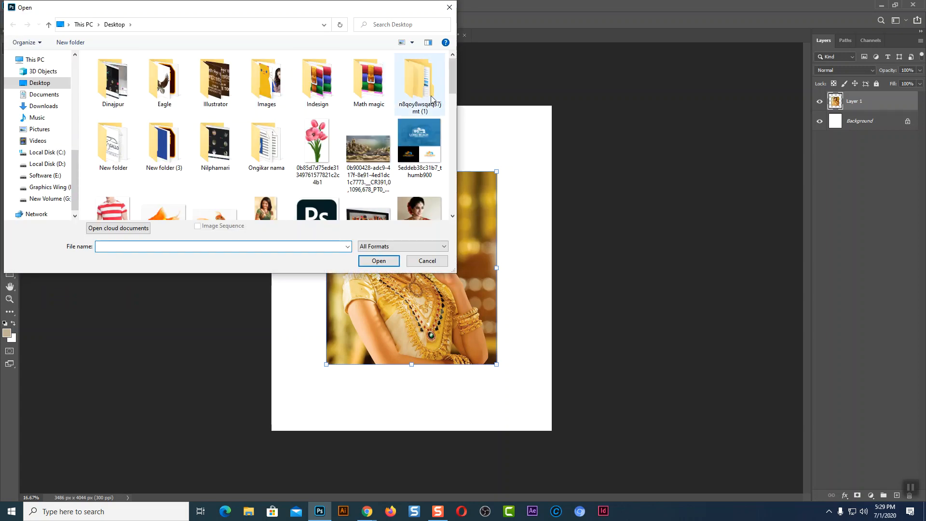
pyautogui.scroll(-3, 453, 83)
pyautogui.click(215, 126)
pyautogui.click(373, 261)
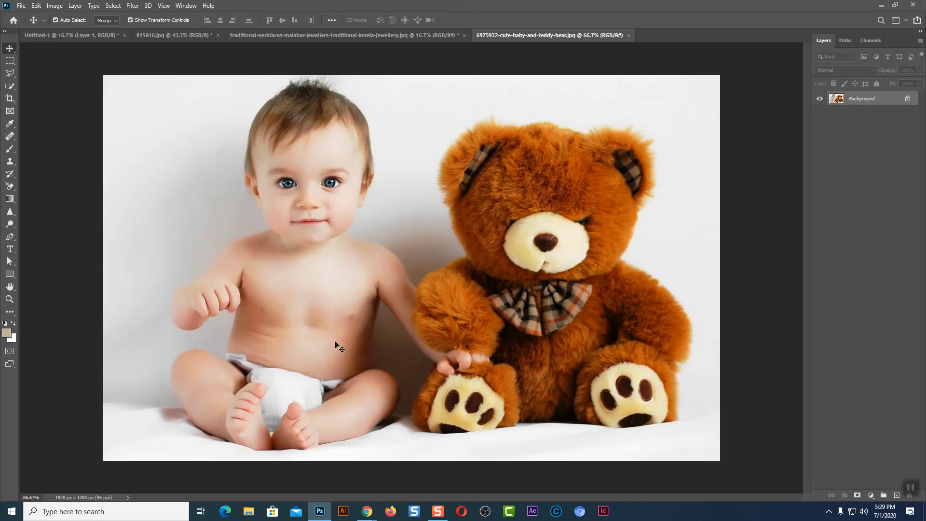
# Flip the canvas of the baby and teddy bear photo horizontally, and undo the flip
pyautogui.click(55, 5)
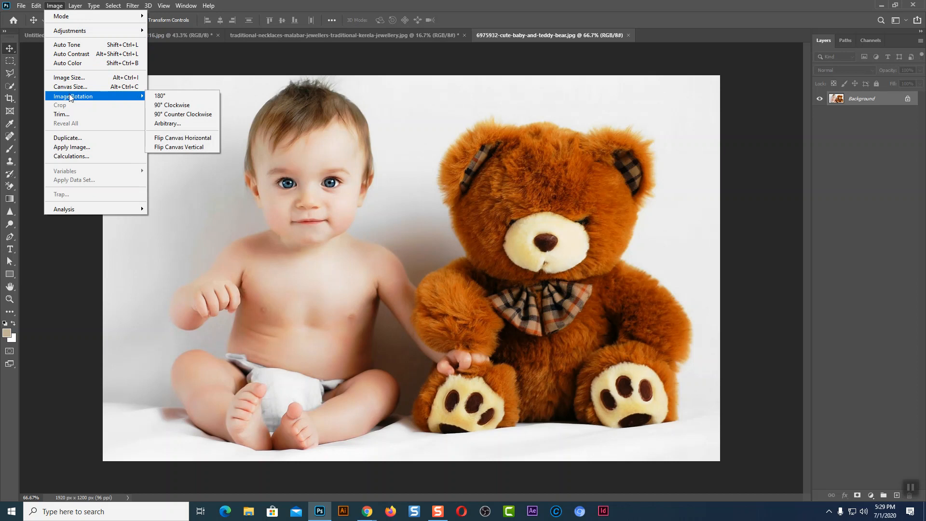
pyautogui.click(183, 138)
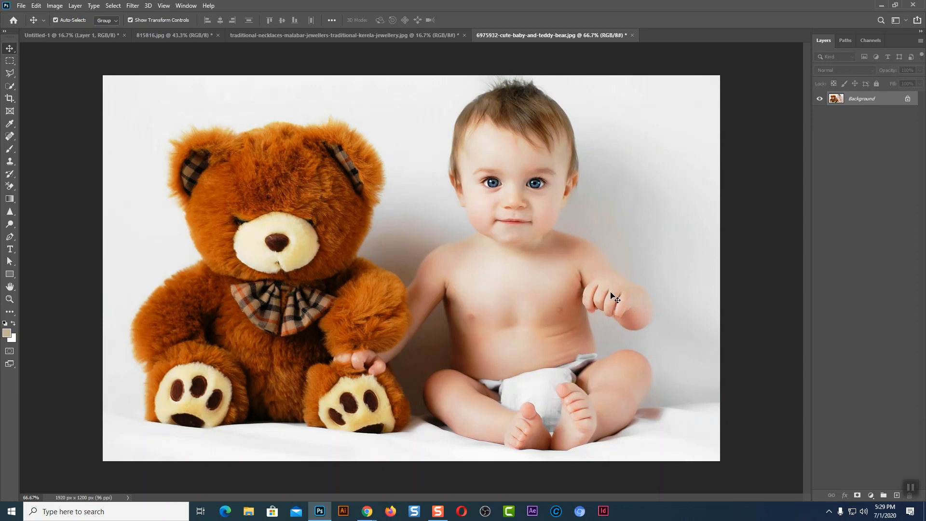
pyautogui.hotkey('ctrl', 'z')
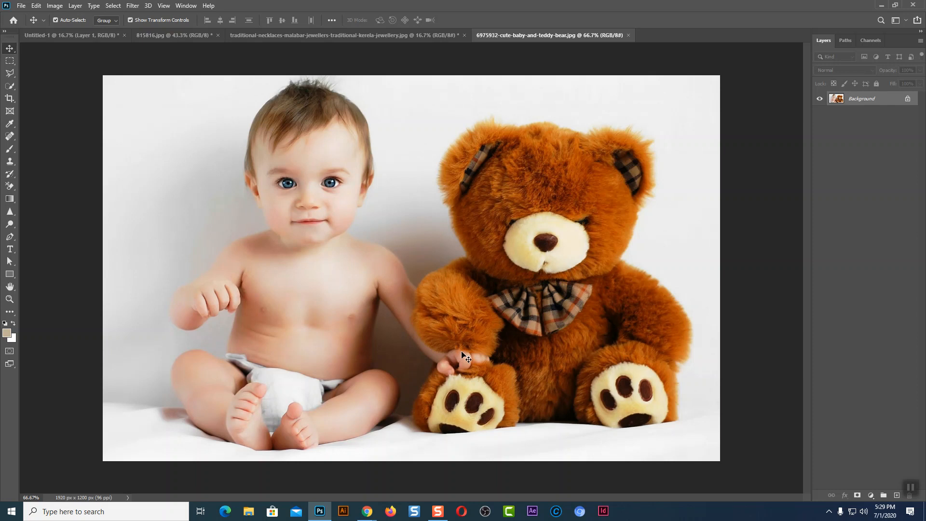
# Flip the baby and teddy bear canvas horizontally again
pyautogui.click(54, 5)
pyautogui.moveTo(96, 99)
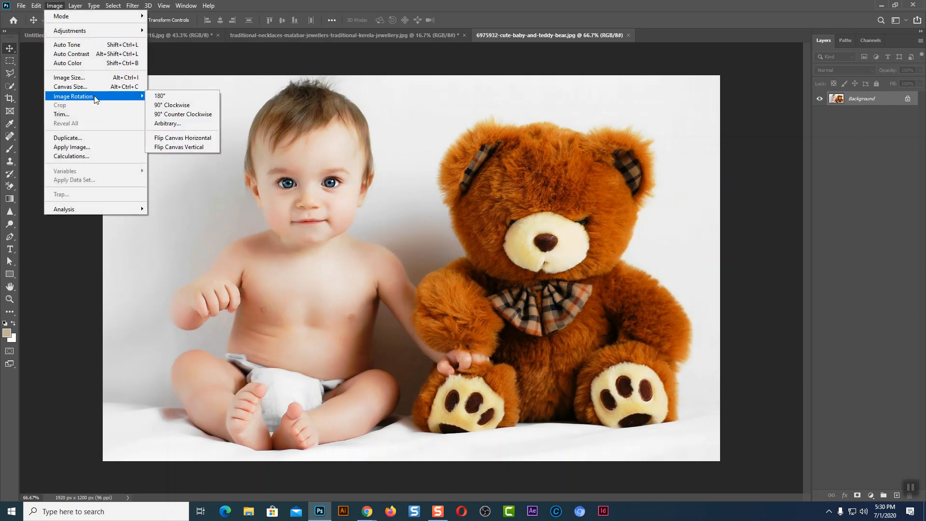
pyautogui.click(178, 139)
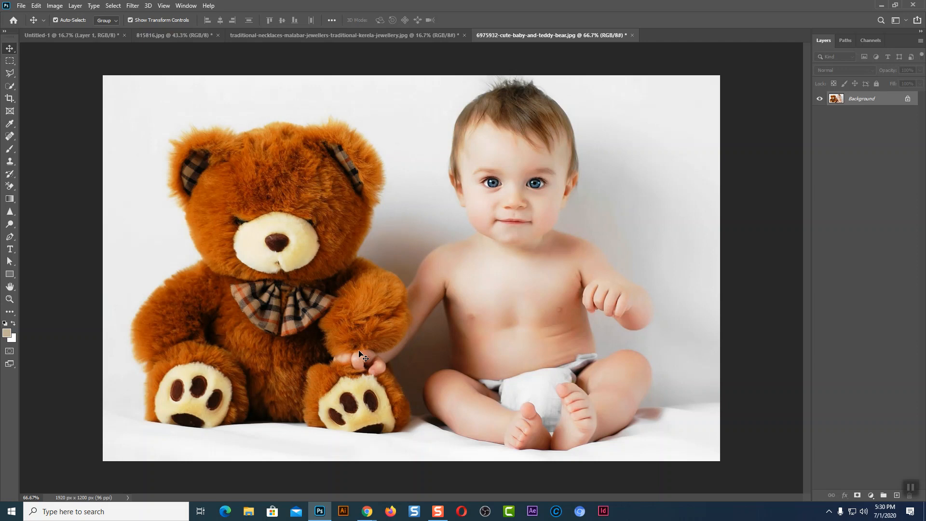
# Switch to Untitled-1 and move the jewellery photo layer up to the top edge of the canvas
pyautogui.click(305, 40)
pyautogui.moveTo(364, 162); pyautogui.dragTo(426, 256)
pyautogui.moveTo(415, 202); pyautogui.dragTo(409, 129)
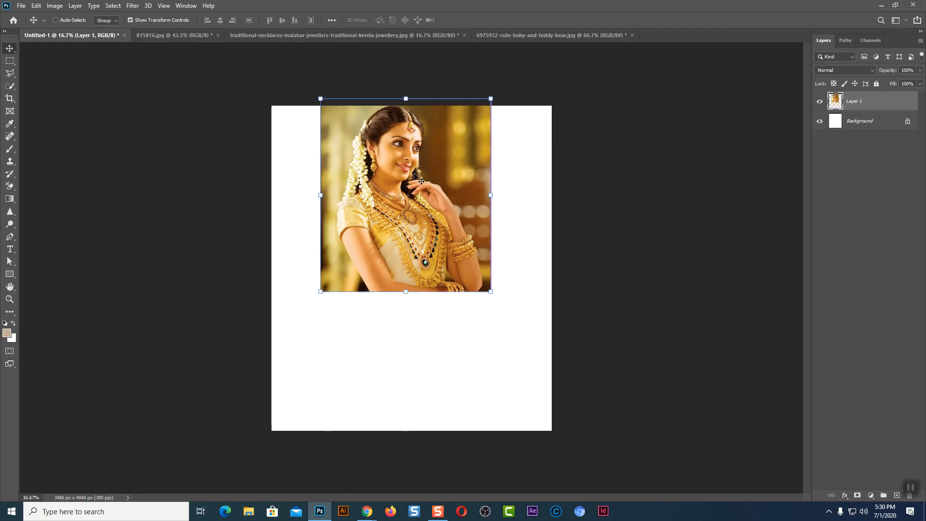
# Duplicate the jewellery photo layer, transform the copy to W -100% and H -71.94% below the original, and delete the copy
pyautogui.hotkey('ctrl', 'j')
pyautogui.moveTo(406, 98); pyautogui.dragTo(399, 431)
pyautogui.moveTo(490, 354); pyautogui.dragTo(203, 362)
pyautogui.moveTo(299, 378); pyautogui.dragTo(489, 361)
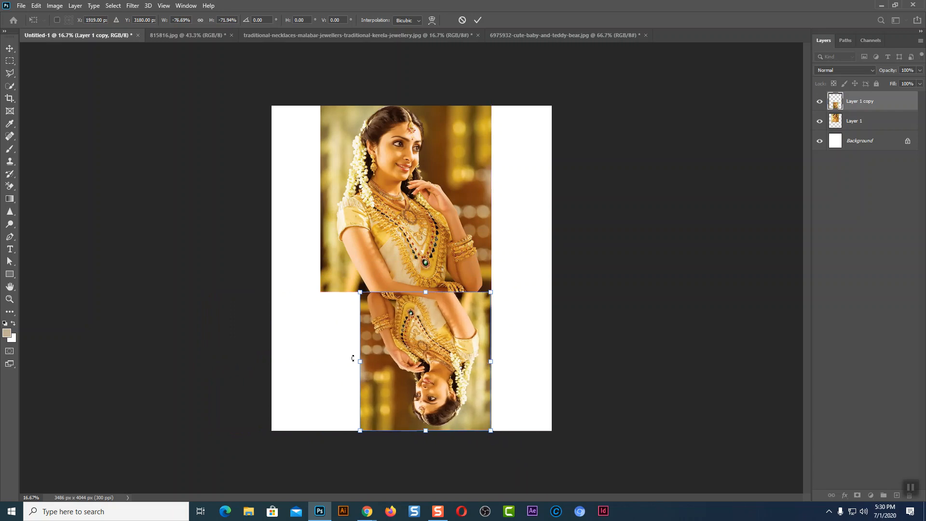
pyautogui.moveTo(359, 361); pyautogui.dragTo(319, 363)
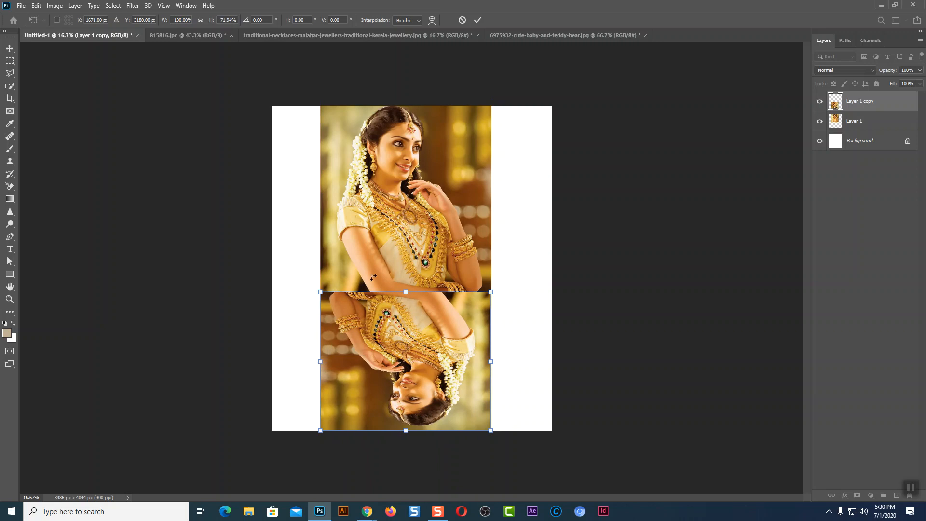
pyautogui.press('Return')
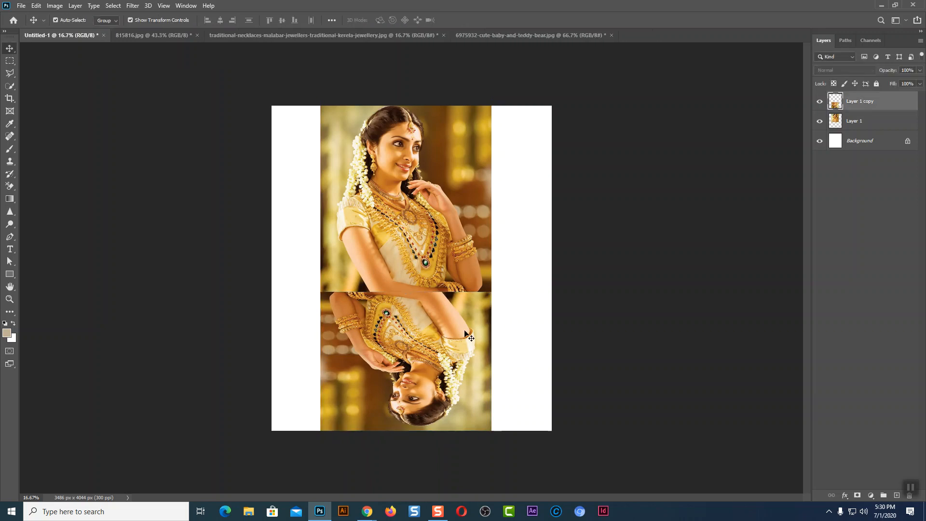
pyautogui.press('Delete')
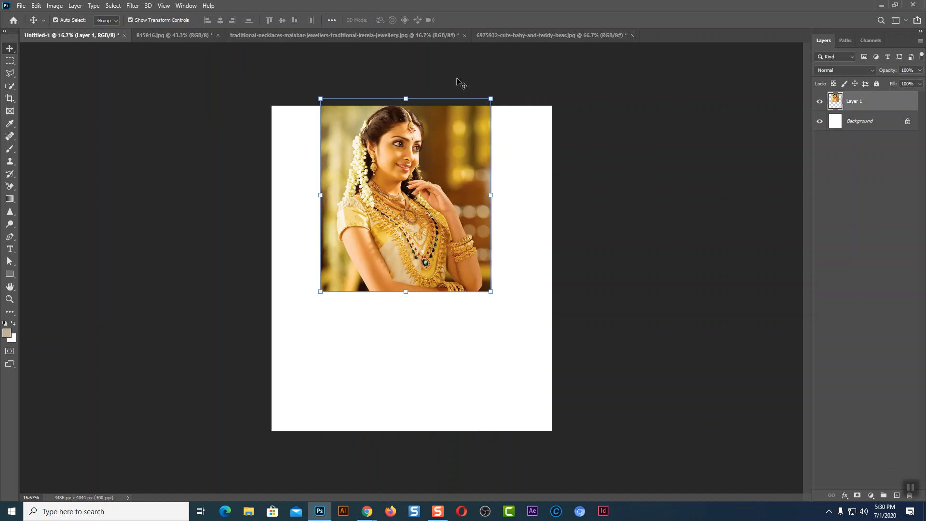
# Return to the baby and teddy bear photo and undo its horizontal flip
pyautogui.click(525, 34)
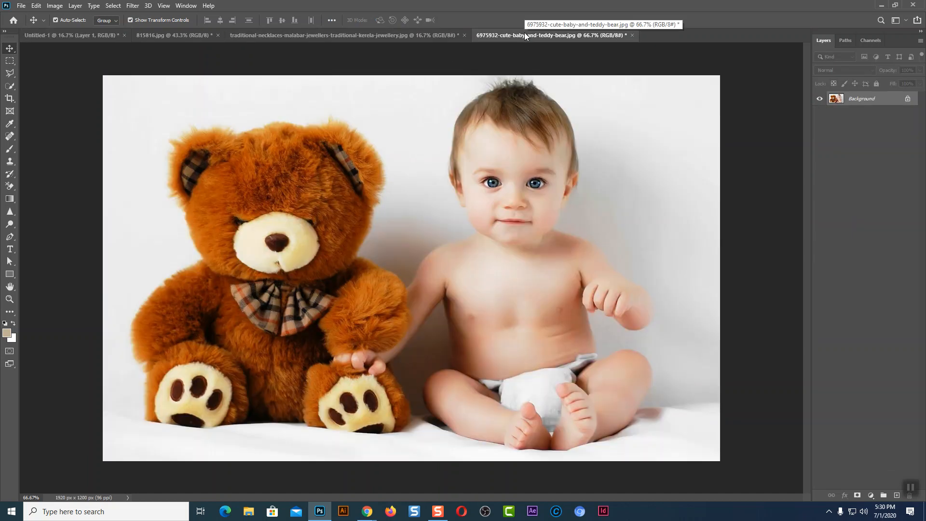
pyautogui.hotkey('ctrl', 'z')
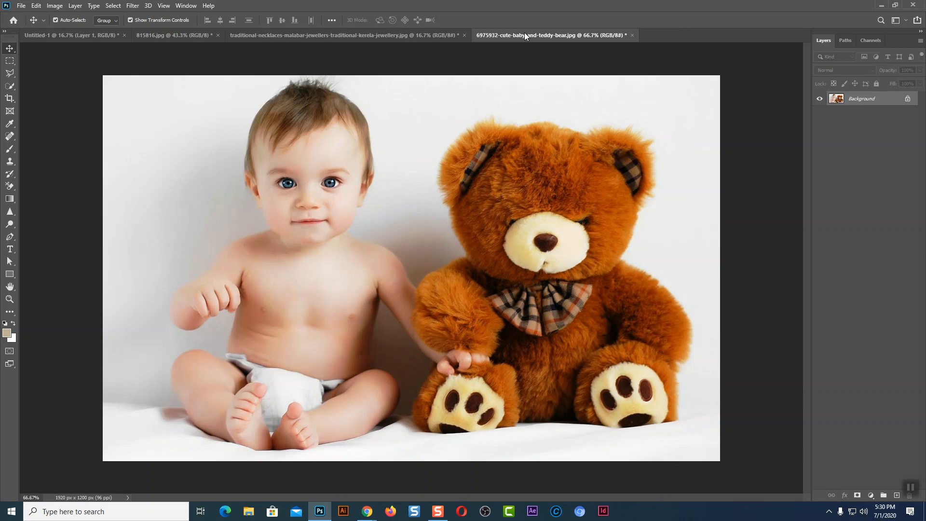
pyautogui.click(21, 6)
pyautogui.click(27, 25)
pyautogui.scroll(-2, 453, 85)
pyautogui.scroll(-1, 453, 85)
pyautogui.click(212, 155)
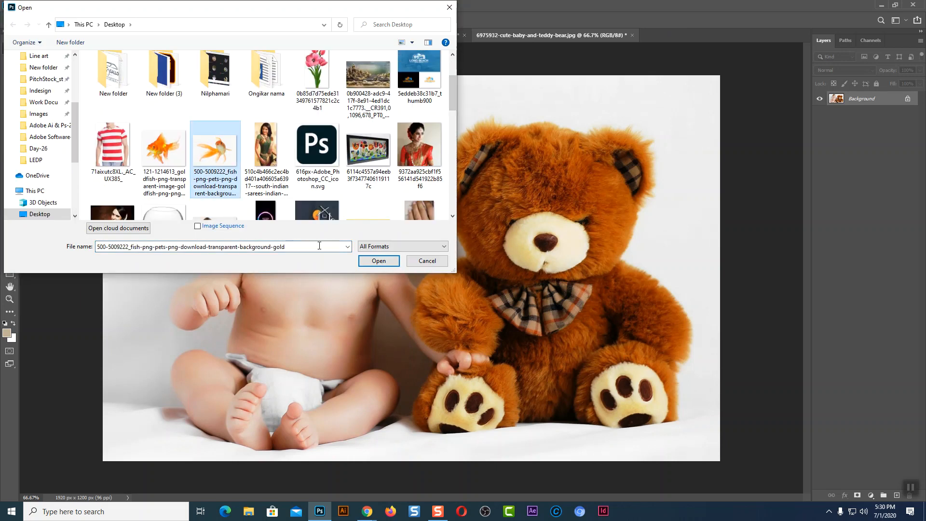
pyautogui.click(379, 261)
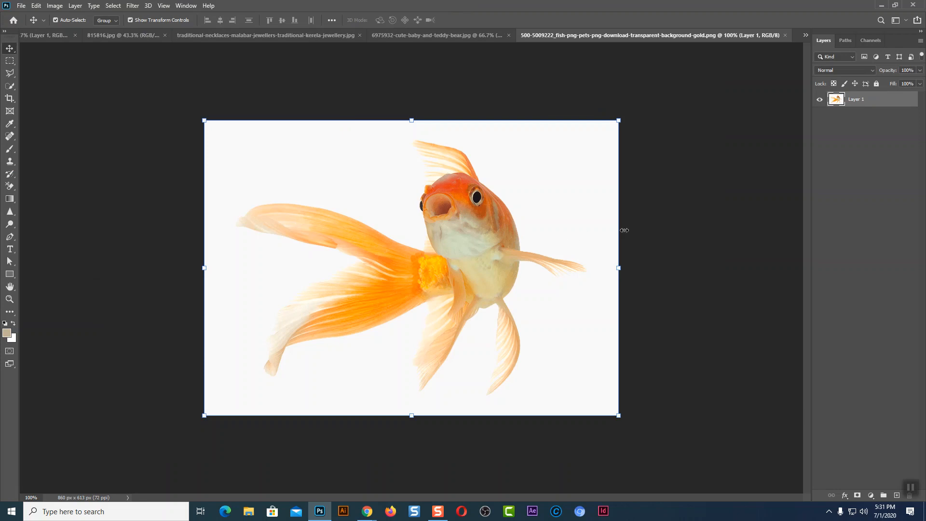
# Flip the goldfish image's canvas horizontally, and undo the flip
pyautogui.click(55, 5)
pyautogui.moveTo(83, 96)
pyautogui.click(179, 138)
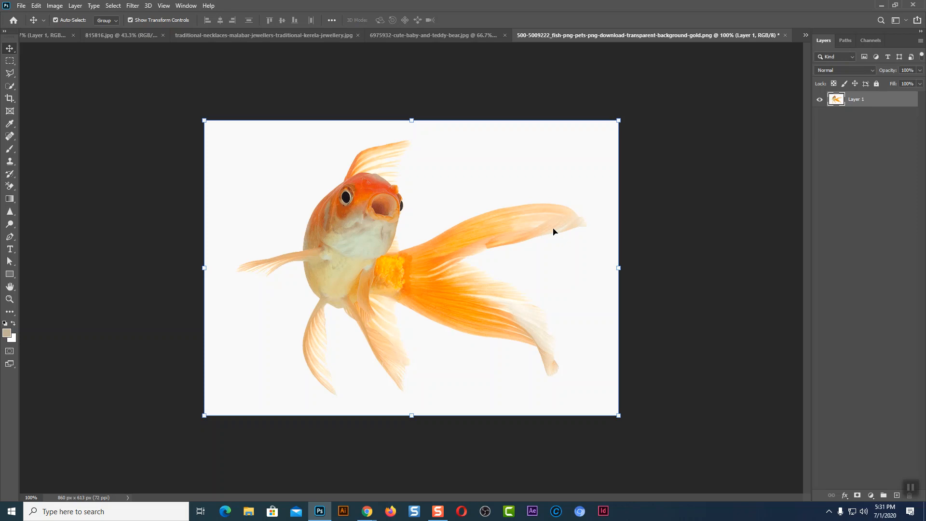
pyautogui.hotkey('ctrl', 'z')
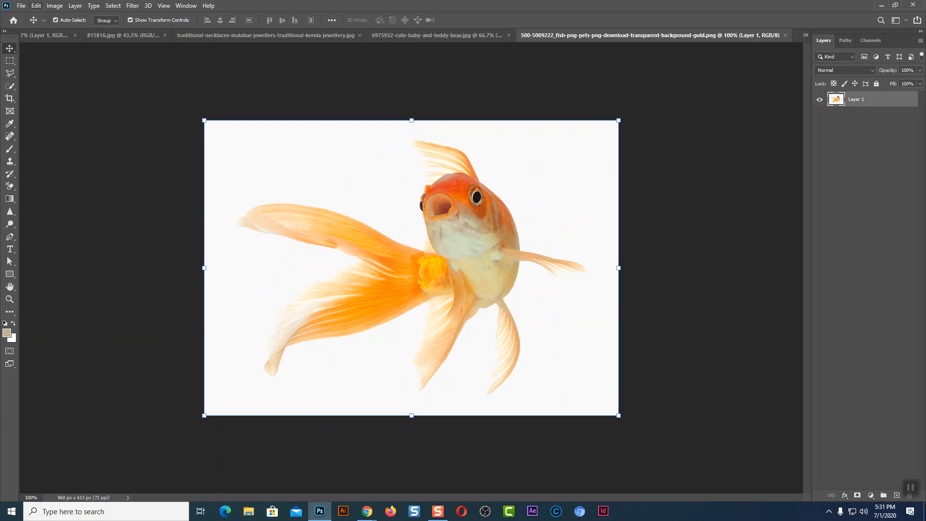
# Flip the goldfish image's canvas vertically
pyautogui.click(55, 5)
pyautogui.moveTo(84, 98)
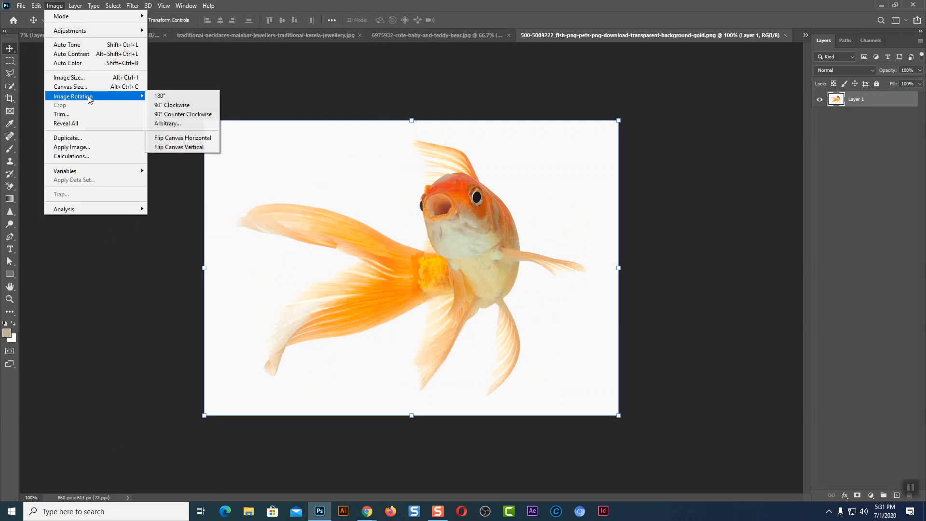
pyautogui.click(171, 148)
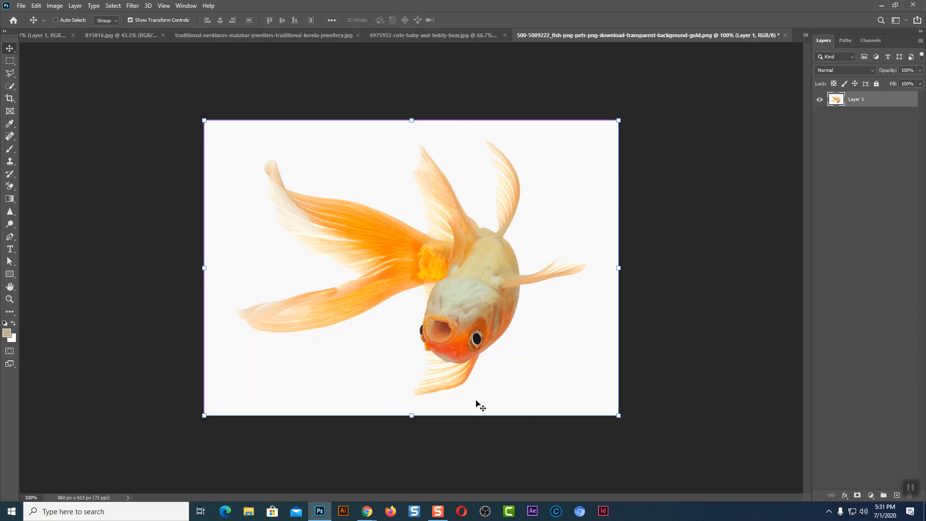
# Undo the goldfish image's vertical canvas flip
pyautogui.hotkey('ctrl', 'z')
pyautogui.click(777, 302)
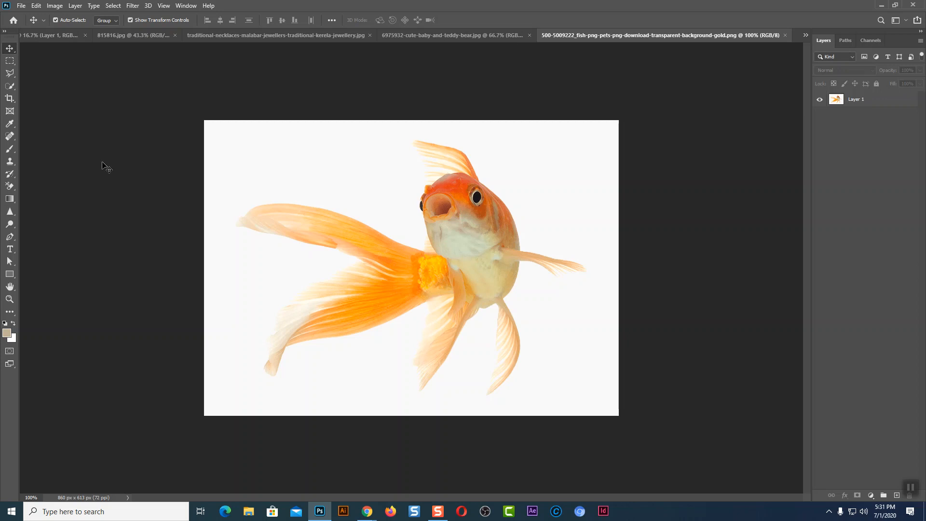
pyautogui.click(54, 5)
pyautogui.moveTo(56, 97)
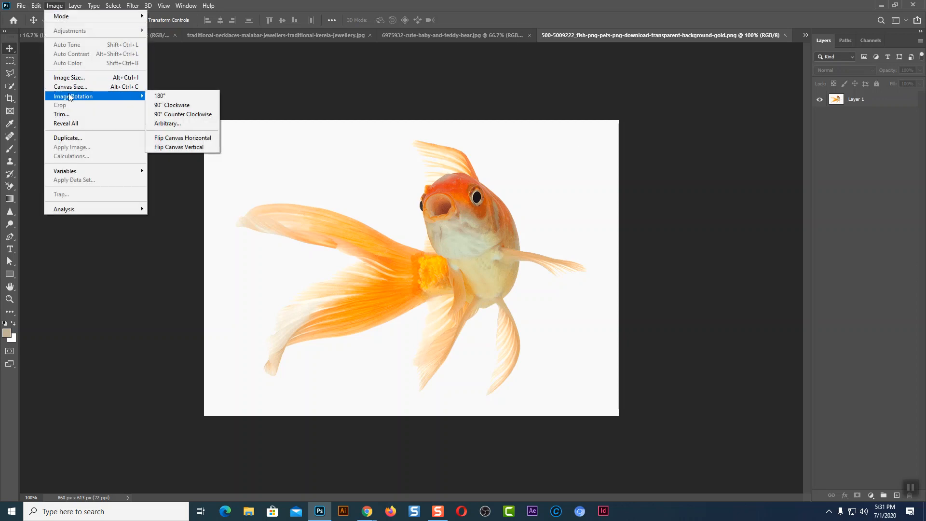
pyautogui.click(174, 147)
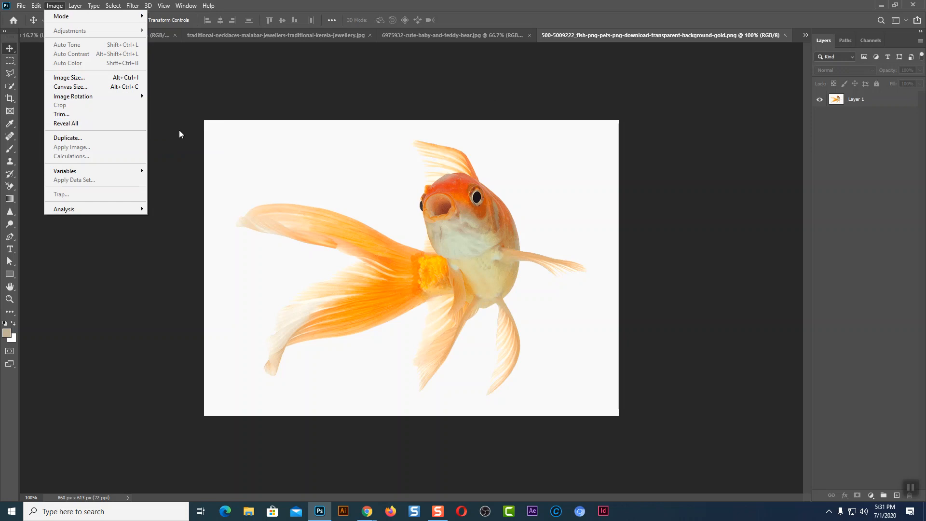
pyautogui.moveTo(133, 99)
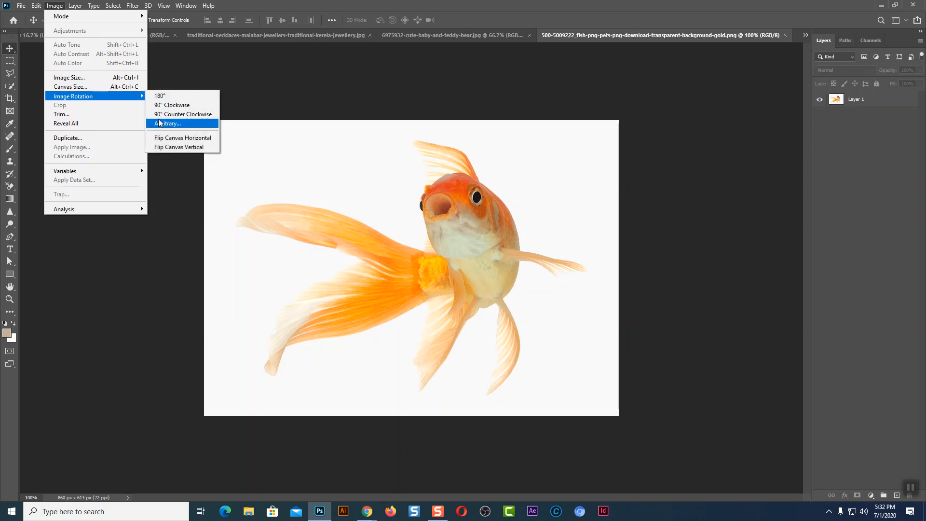
pyautogui.click(485, 102)
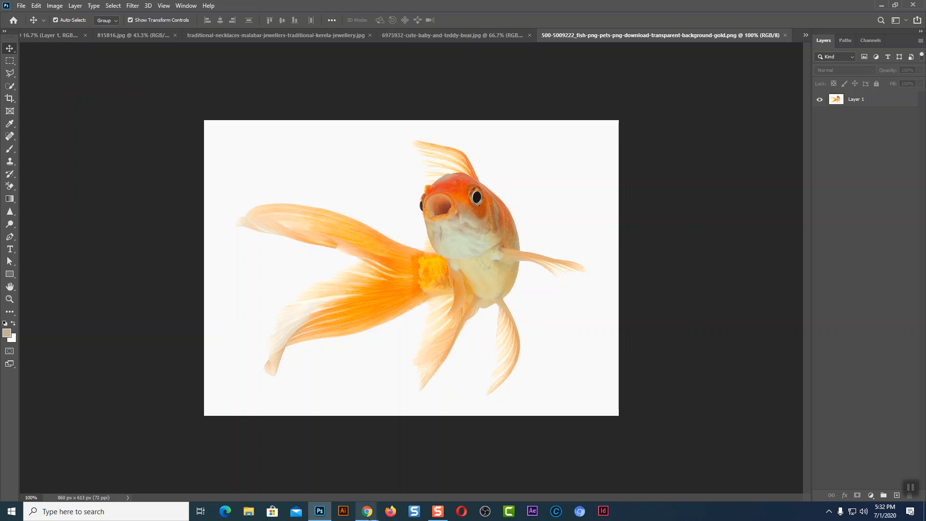
# Switch to Chrome and open a new browser tab with the Google search box active
pyautogui.moveTo(369, 518)
pyautogui.click(314, 460)
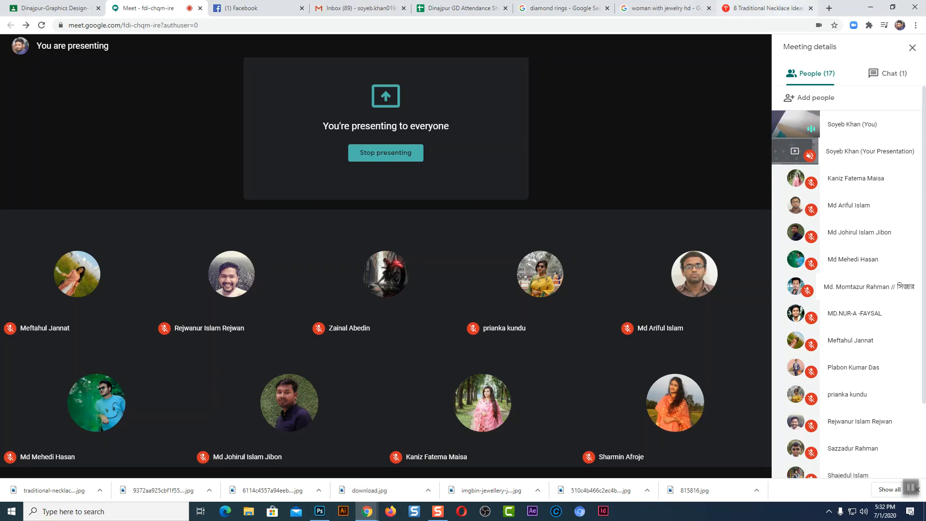
pyautogui.click(829, 8)
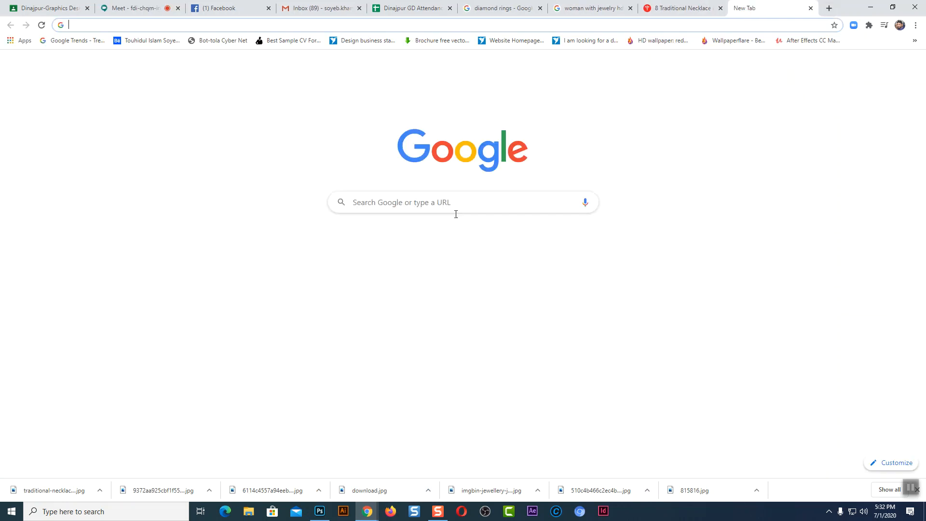
pyautogui.click(438, 204)
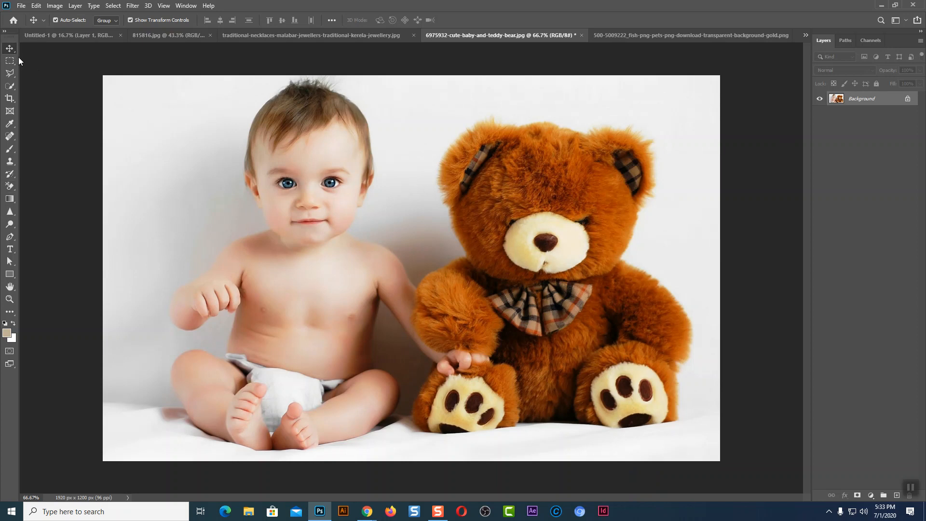
# Draw a slanted Ruler line about 1924 px long across the baby and teddy bear photo, from its upper-left corner to its right edge
pyautogui.click(8, 123)
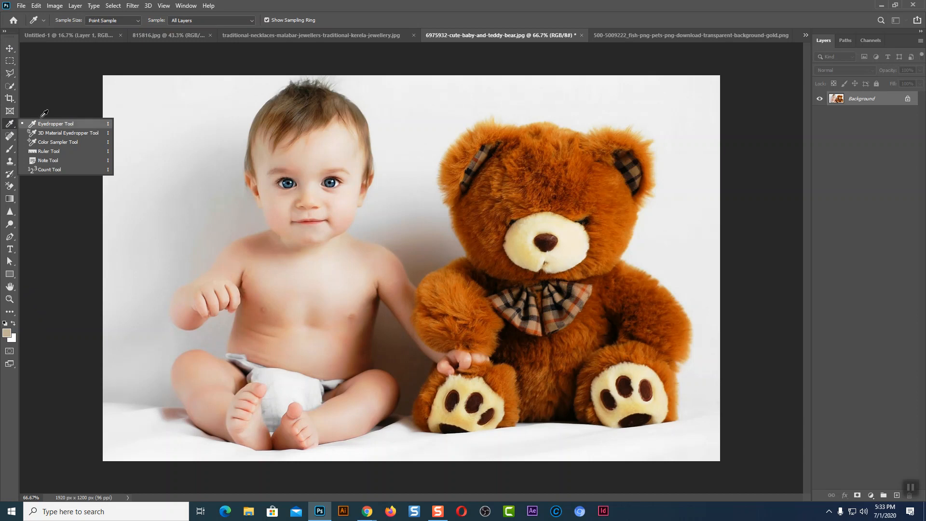
pyautogui.click(47, 151)
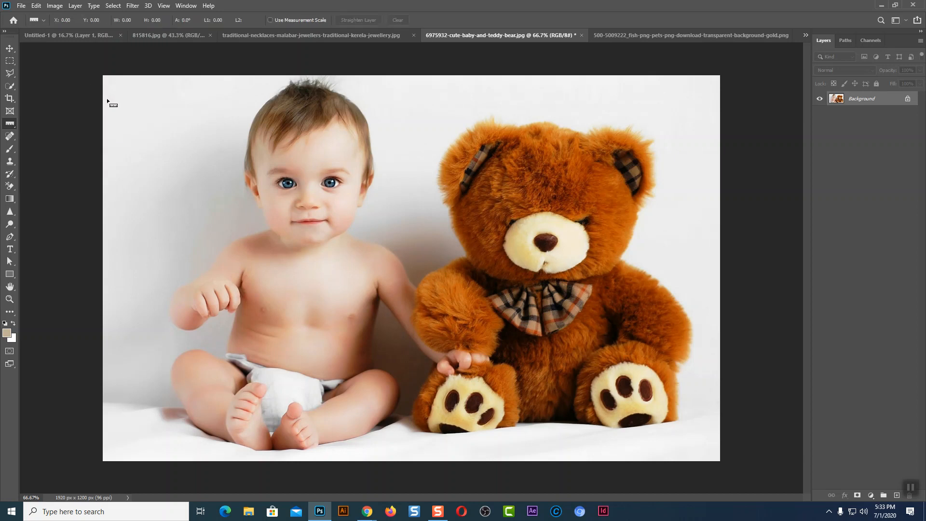
pyautogui.moveTo(102, 76); pyautogui.dragTo(721, 120)
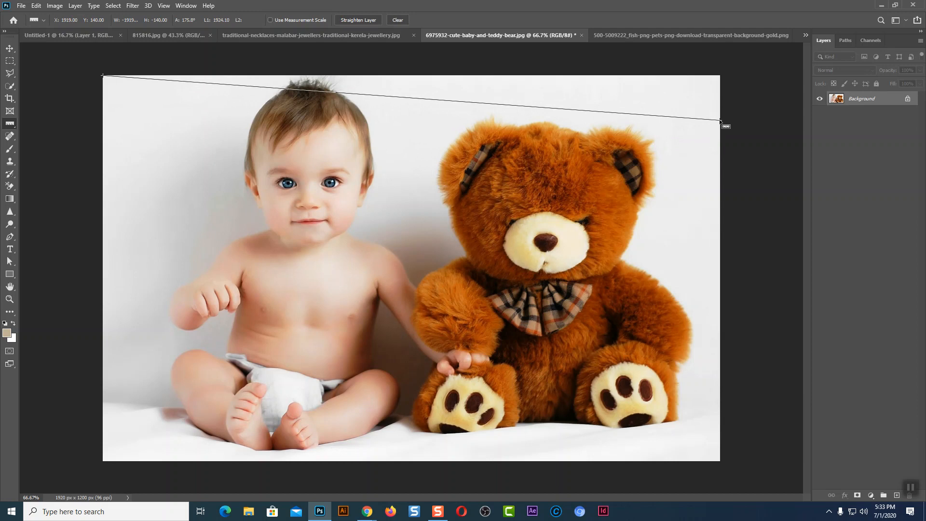
# Rotate the baby photo's canvas by the ruler-derived arbitrary angle of 4.17° counter-clockwise
pyautogui.click(55, 6)
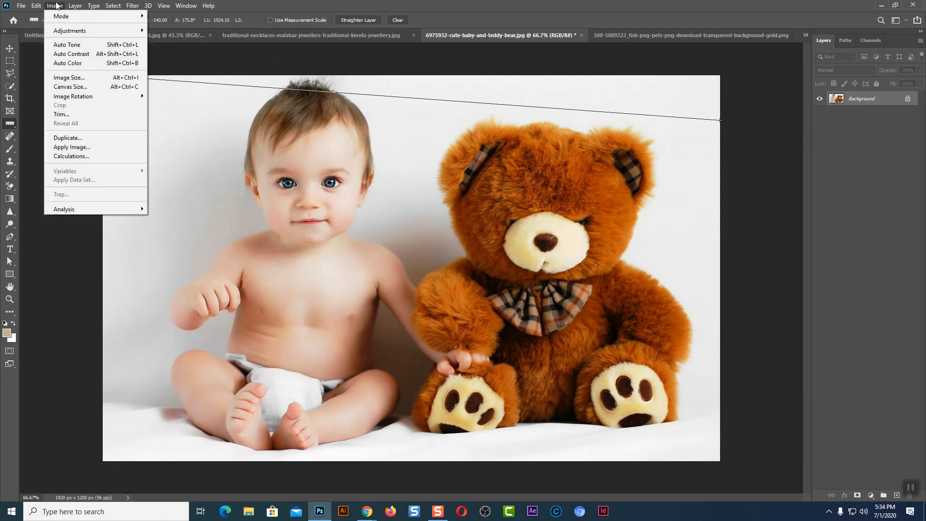
pyautogui.moveTo(65, 97)
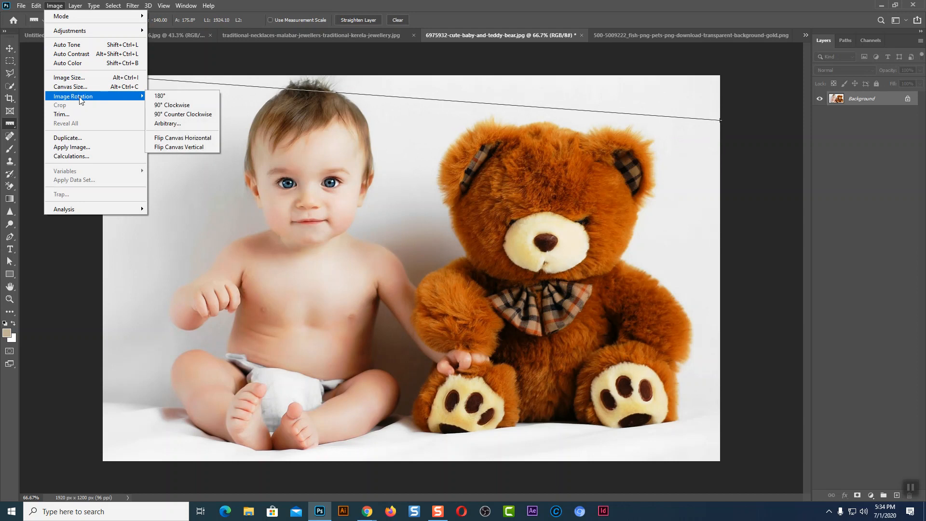
pyautogui.click(172, 123)
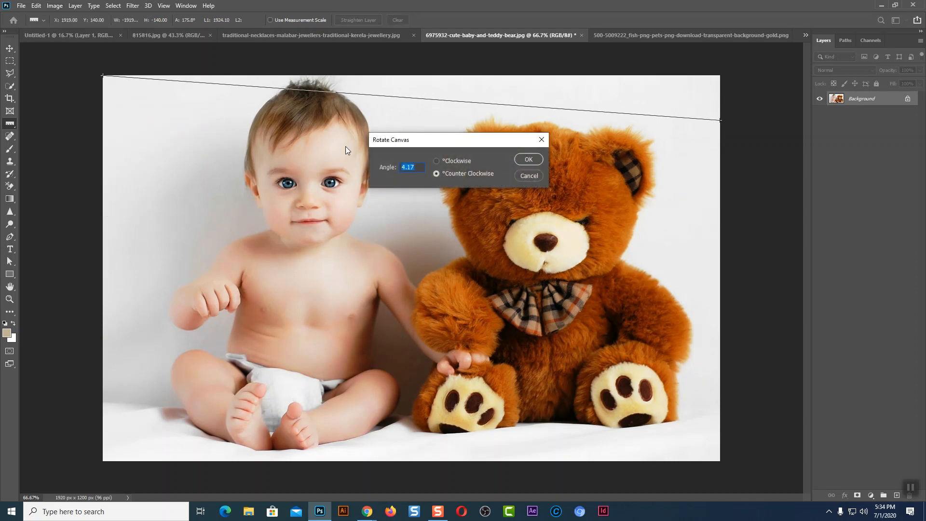
pyautogui.click(528, 162)
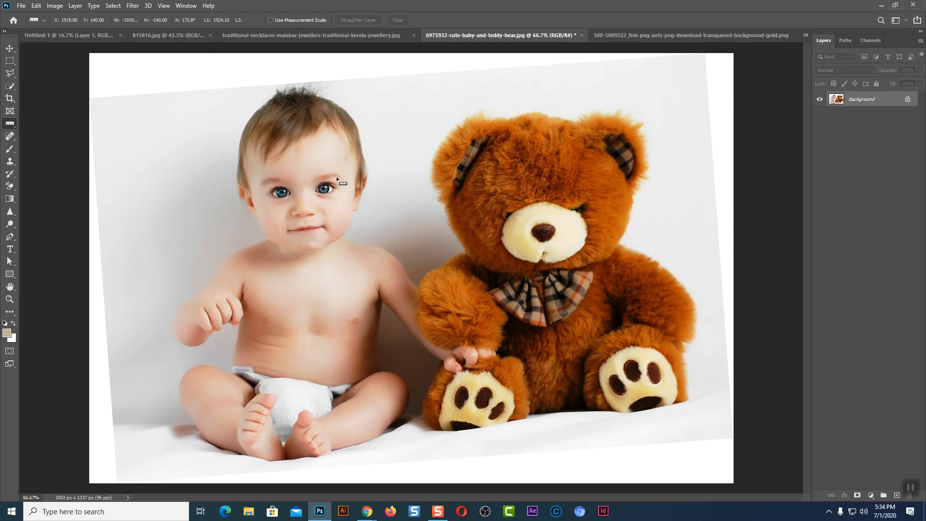
# Draw a Ruler line about 1922 px long along the tilted baby photo's upper edge, from corner to corner
pyautogui.click(10, 49)
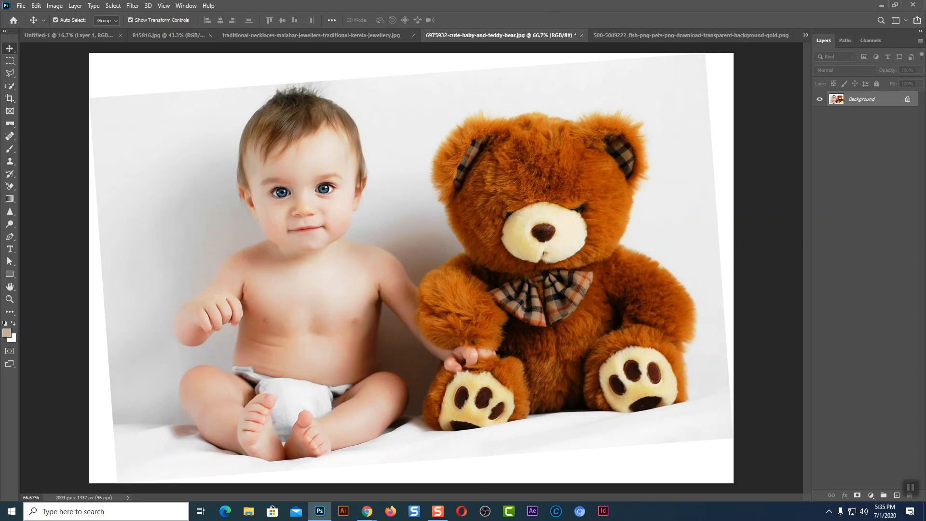
pyautogui.click(10, 124)
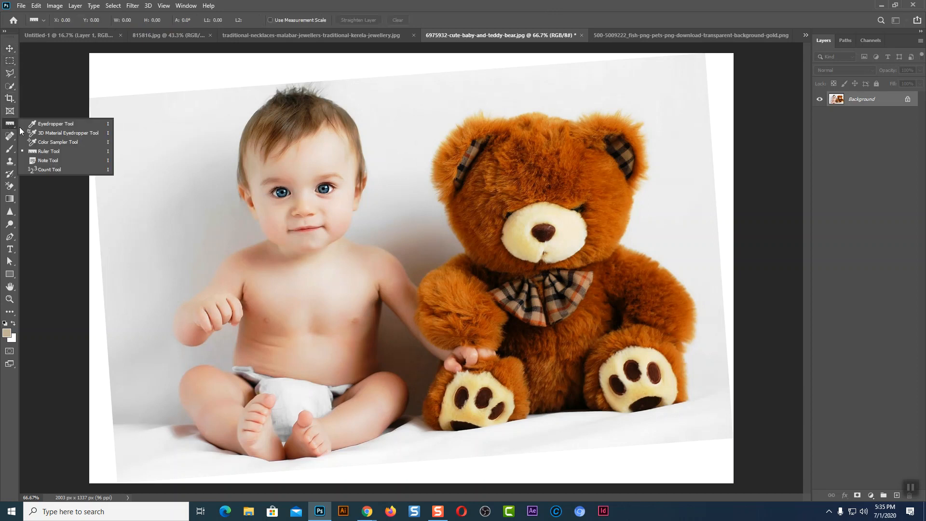
pyautogui.click(39, 125)
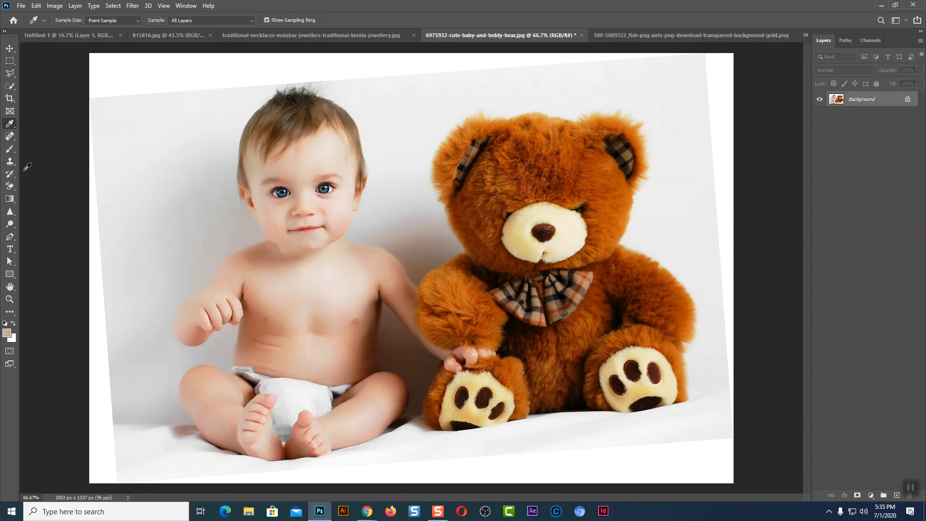
pyautogui.click(9, 124)
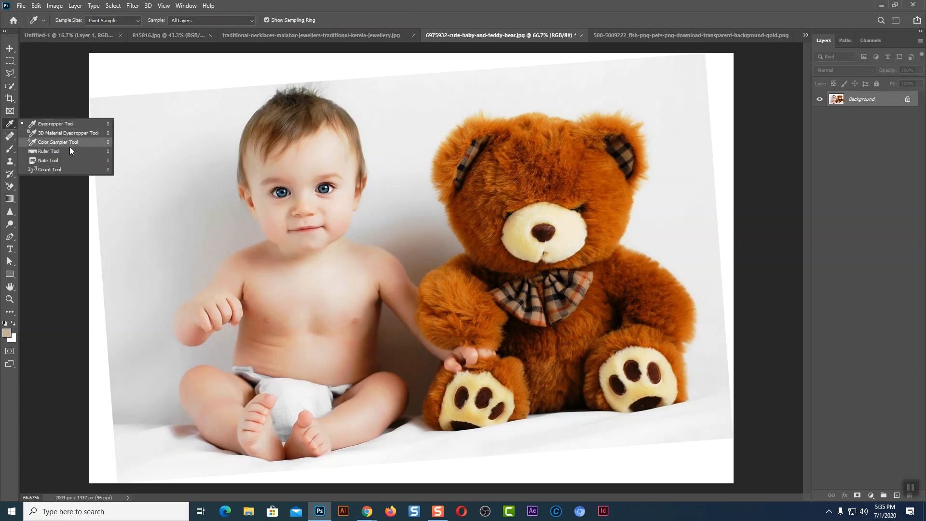
pyautogui.click(50, 152)
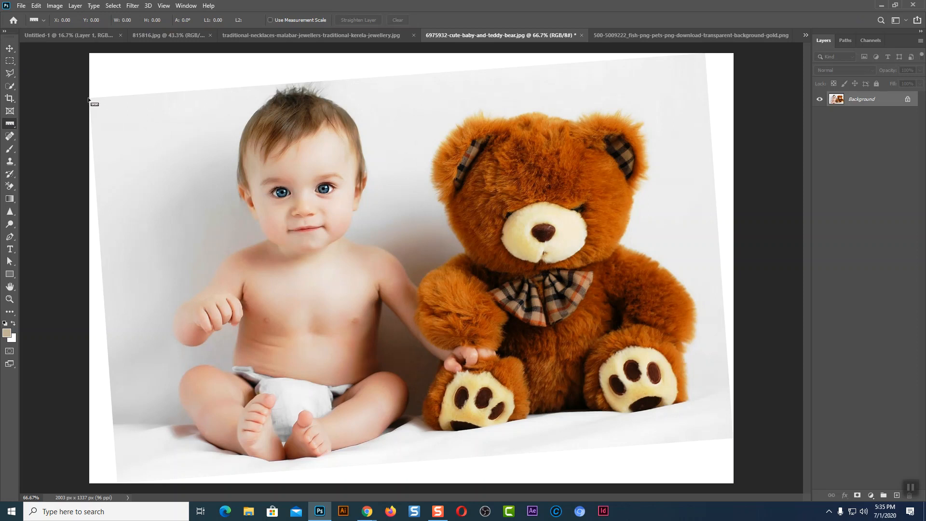
pyautogui.moveTo(88, 98); pyautogui.dragTo(707, 54)
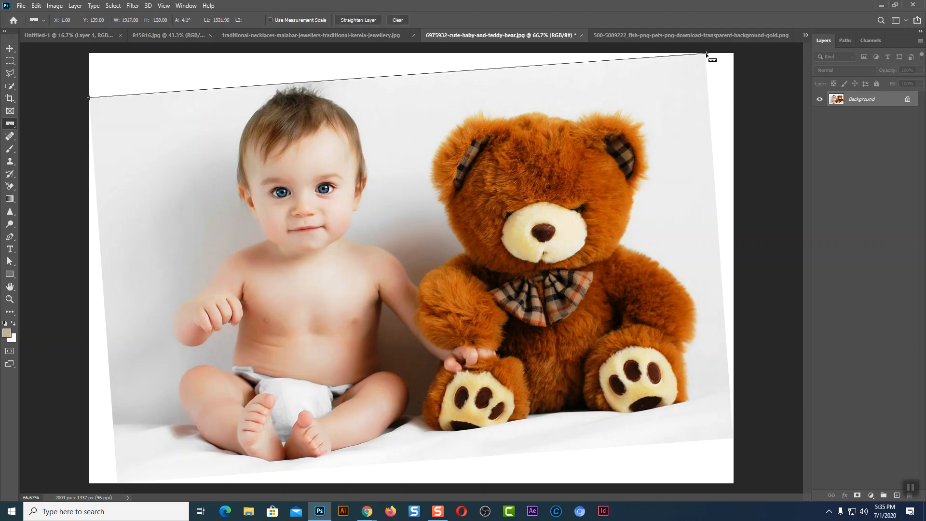
# Align the ruler line's right endpoint precisely with the tilted photo's upper-right corner
pyautogui.hotkey('ctrl', '+')
pyautogui.hotkey('ctrl', '+')
pyautogui.hotkey('ctrl', '+')
pyautogui.hotkey('ctrl', '+')
pyautogui.moveTo(697, 171); pyautogui.dragTo(528, 449)
pyautogui.moveTo(695, 91); pyautogui.dragTo(502, 511)
pyautogui.moveTo(586, 115); pyautogui.dragTo(378, 487)
pyautogui.moveTo(628, 250); pyautogui.dragTo(313, 385)
pyautogui.moveTo(767, 312); pyautogui.dragTo(295, 400)
pyautogui.moveTo(490, 401); pyautogui.dragTo(582, 385)
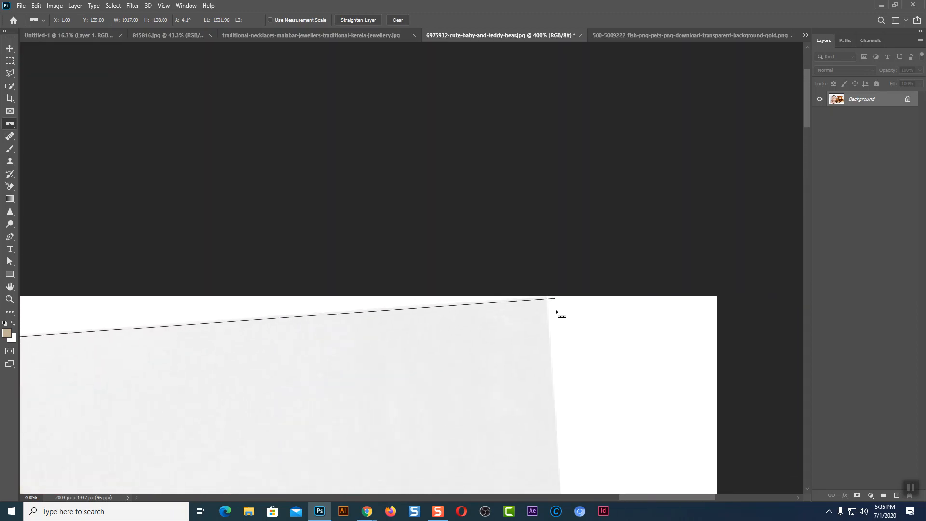
pyautogui.moveTo(554, 298); pyautogui.dragTo(544, 297)
# Align the ruler line's left endpoint precisely with the tilted photo's upper-left corner
pyautogui.moveTo(433, 345); pyautogui.dragTo(821, 275)
pyautogui.moveTo(241, 386); pyautogui.dragTo(801, 333)
pyautogui.moveTo(270, 381); pyautogui.dragTo(812, 349)
pyautogui.moveTo(144, 399); pyautogui.dragTo(614, 347)
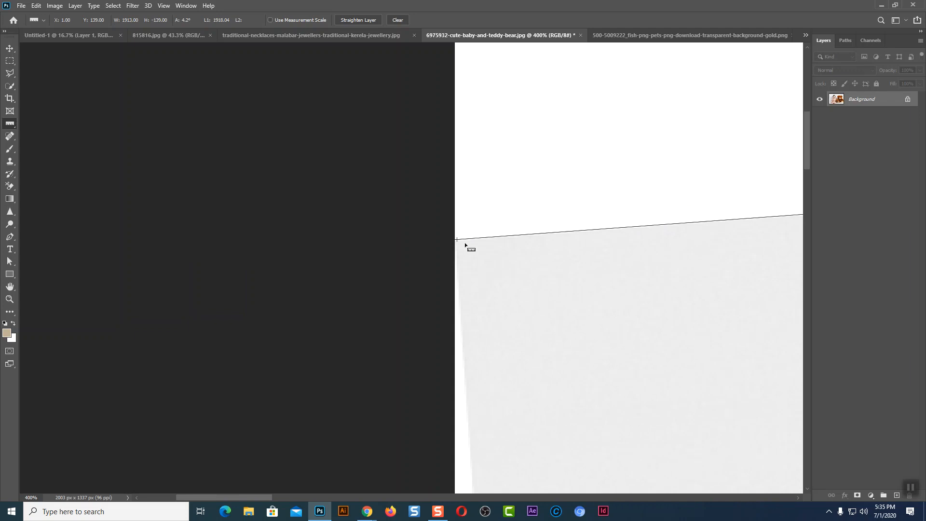
pyautogui.moveTo(456, 240); pyautogui.dragTo(454, 240)
pyautogui.hotkey('ctrl', '-')
pyautogui.hotkey('ctrl', '-')
pyautogui.hotkey('ctrl', '-')
pyautogui.hotkey('ctrl', '-')
pyautogui.hotkey('ctrl', '-')
pyautogui.hotkey('ctrl', '-')
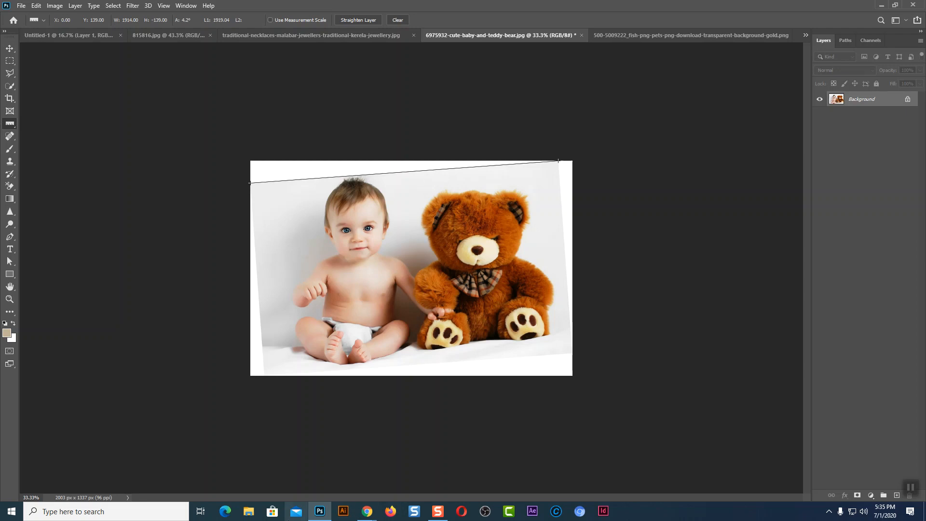
# Straighten the baby photo by rotating its canvas by the arbitrary angle of 4.15° clockwise
pyautogui.click(54, 5)
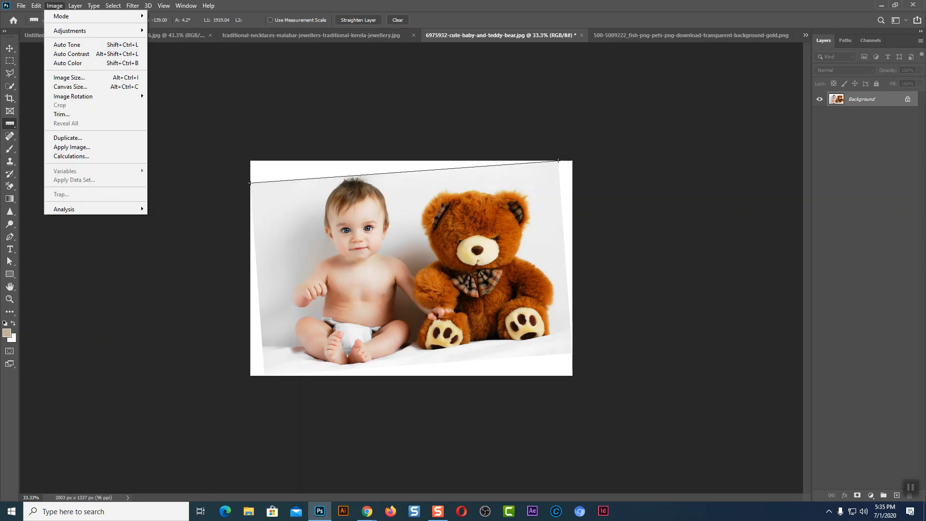
pyautogui.moveTo(66, 99)
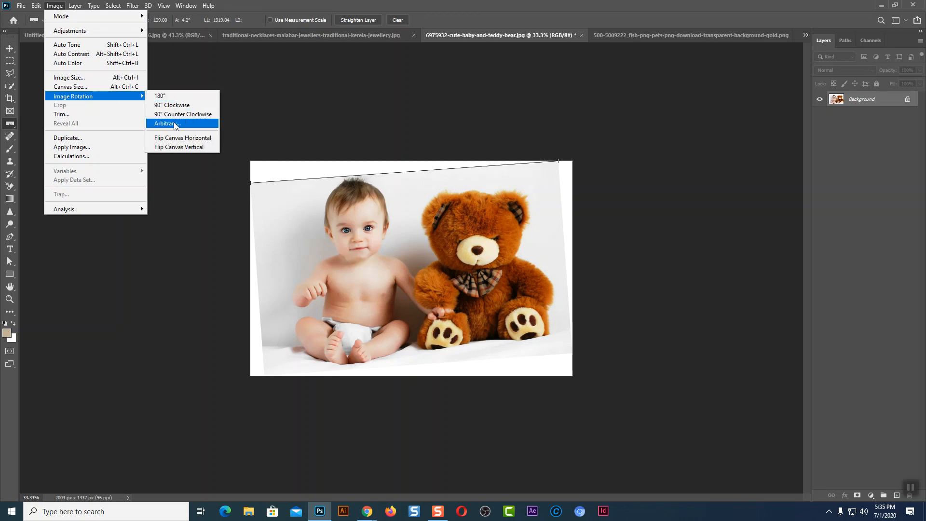
pyautogui.click(164, 123)
pyautogui.moveTo(435, 143); pyautogui.dragTo(575, 77)
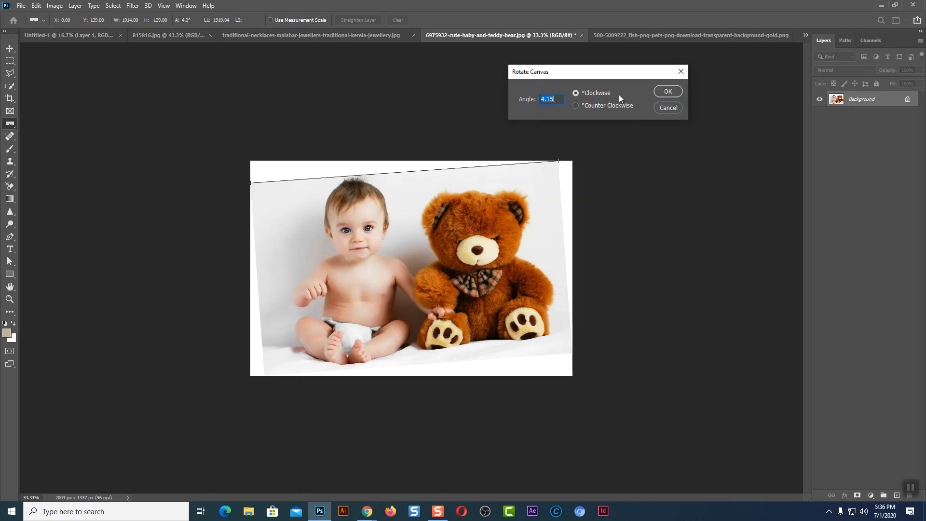
pyautogui.click(576, 106)
pyautogui.click(666, 91)
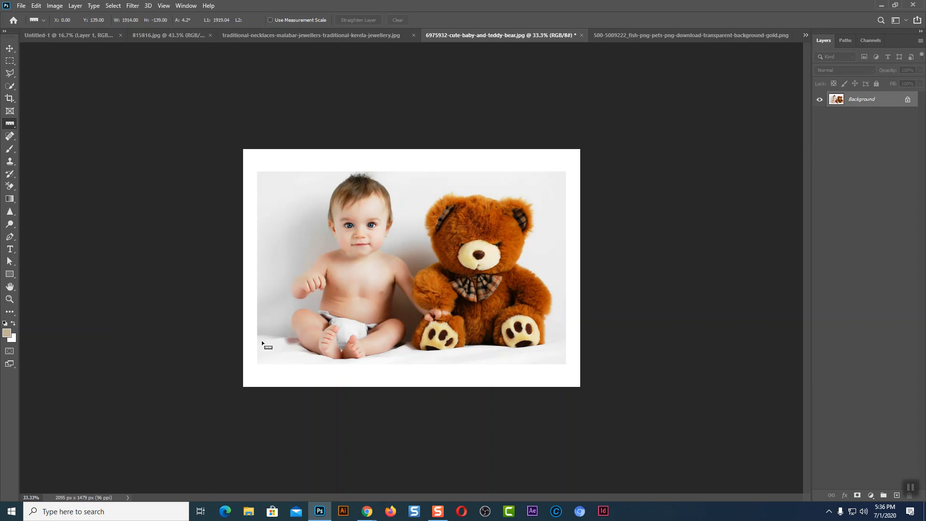
# Crop the canvas to a rectangular marquee selection around the photo, and undo the crop and clear the selection
pyautogui.click(6, 49)
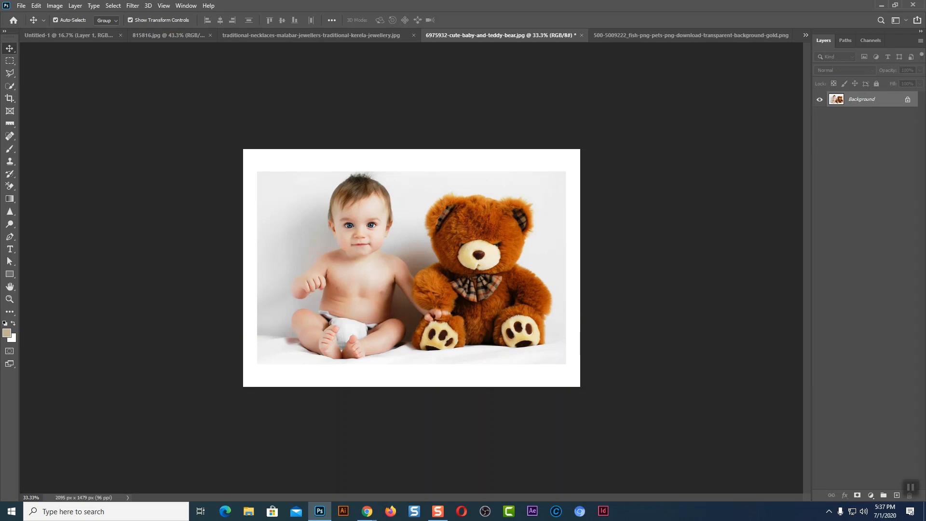
pyautogui.click(9, 61)
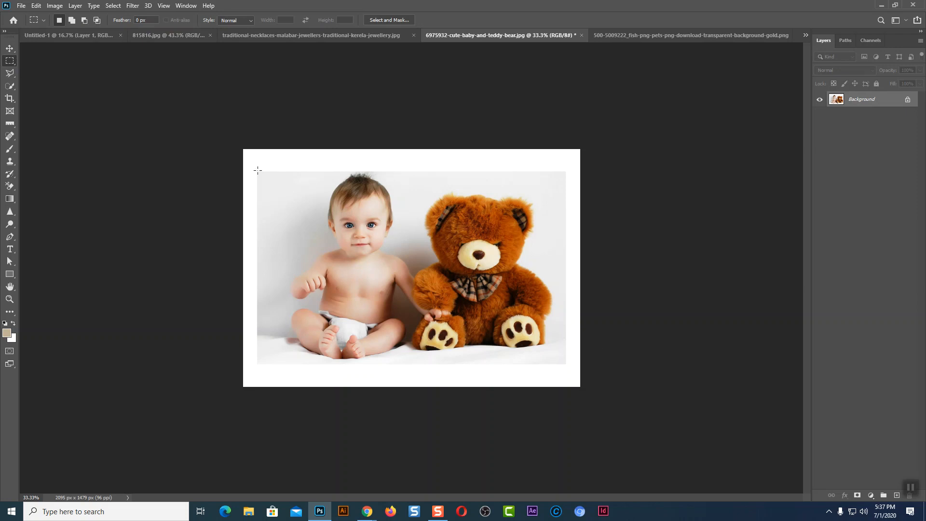
pyautogui.moveTo(257, 172); pyautogui.dragTo(565, 364)
pyautogui.click(55, 5)
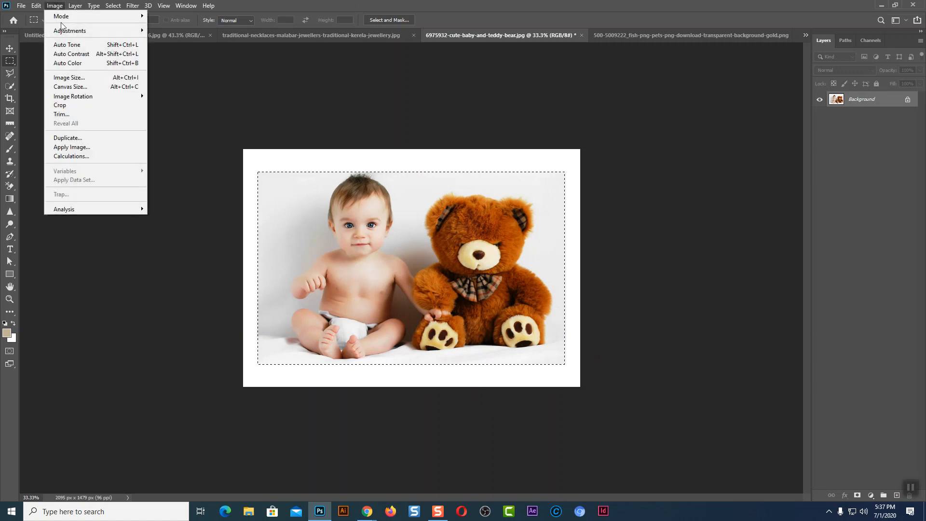
pyautogui.click(72, 105)
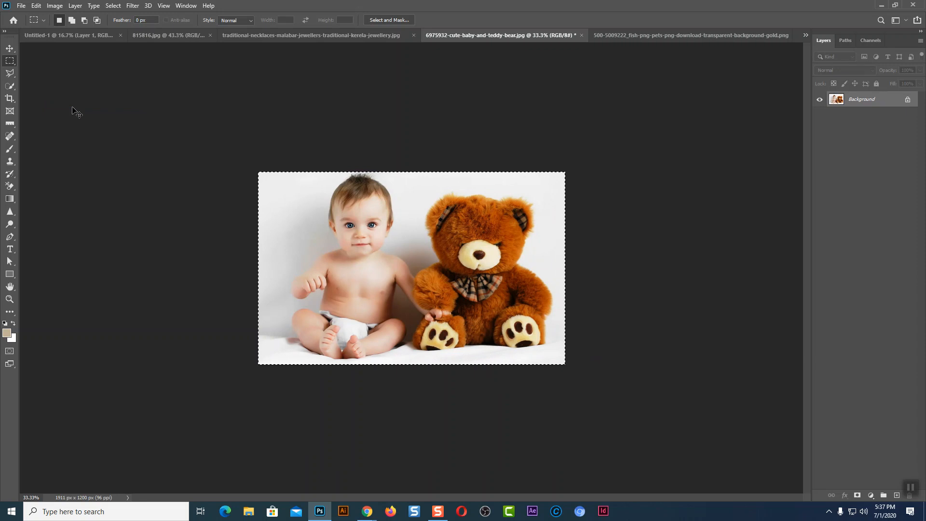
pyautogui.hotkey('ctrl', 'z')
pyautogui.hotkey('ctrl', 'd')
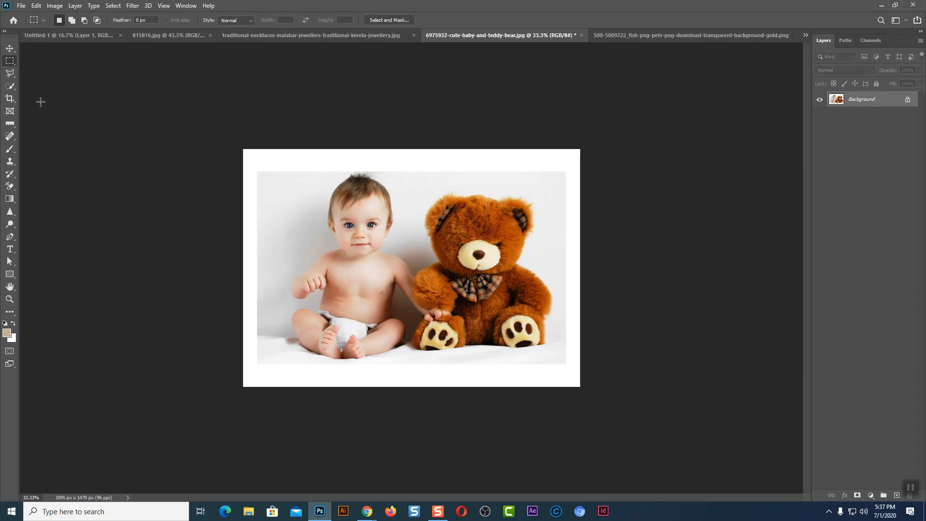
# Trim the white border from all four sides of the baby photo with the Crop tool, to about 1921 by 1185 px
pyautogui.click(10, 98)
pyautogui.moveTo(412, 150); pyautogui.dragTo(412, 163)
pyautogui.moveTo(412, 374); pyautogui.dragTo(415, 365)
pyautogui.moveTo(578, 265); pyautogui.dragTo(574, 265)
pyautogui.moveTo(250, 268); pyautogui.dragTo(258, 271)
pyautogui.press('Return')
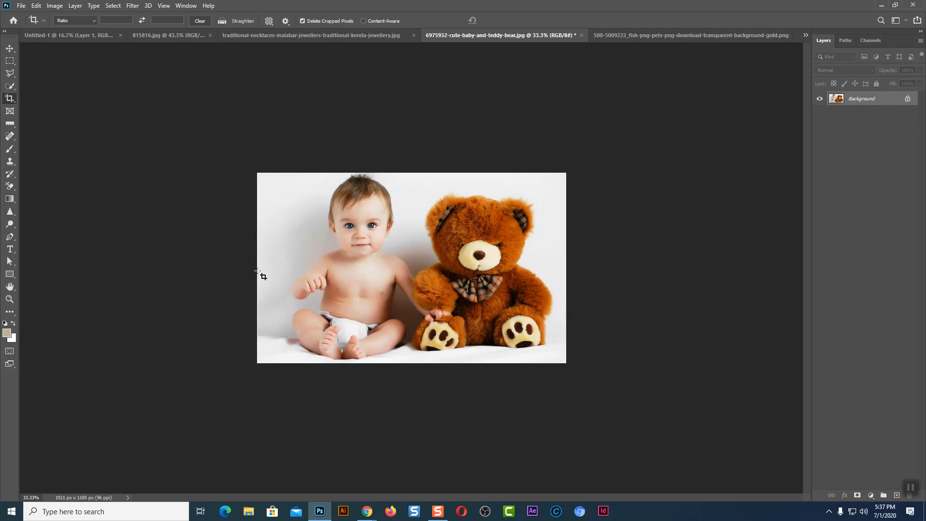
pyautogui.click(9, 49)
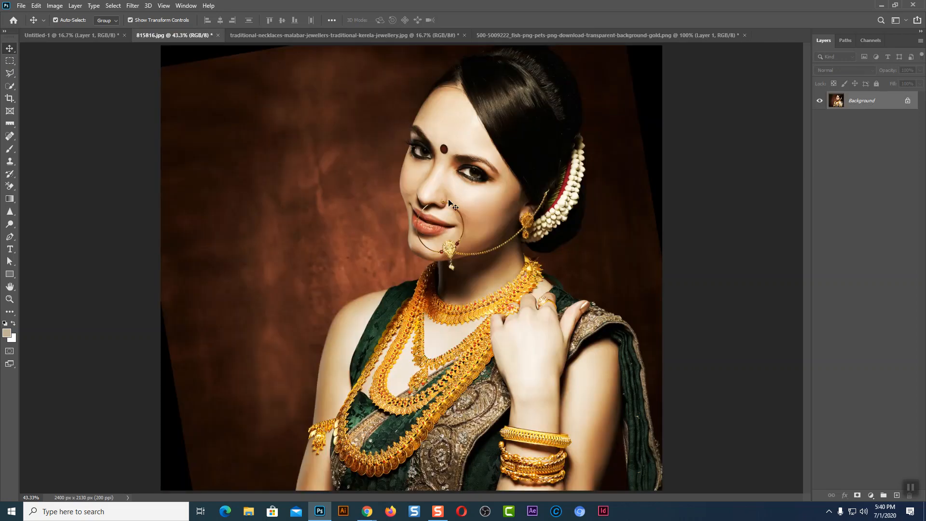
pyautogui.click(55, 6)
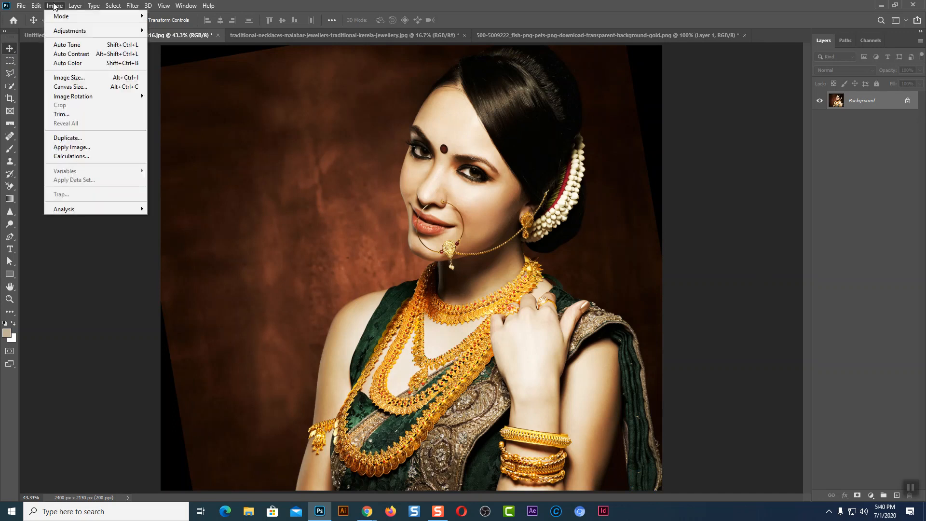
pyautogui.moveTo(58, 98)
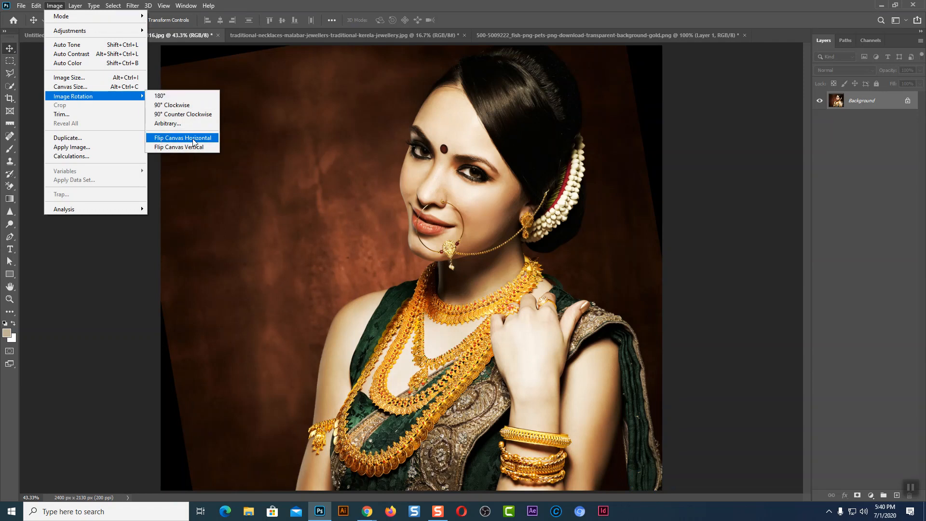
pyautogui.click(812, 242)
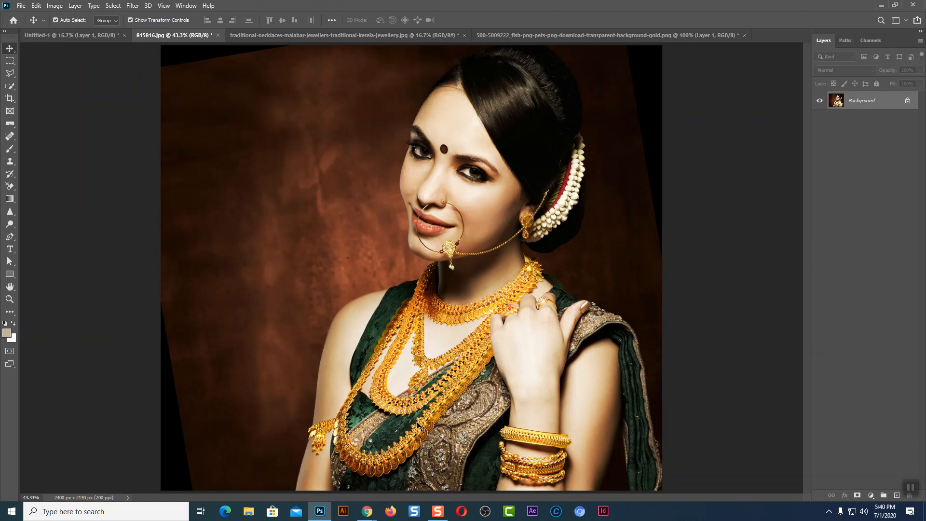